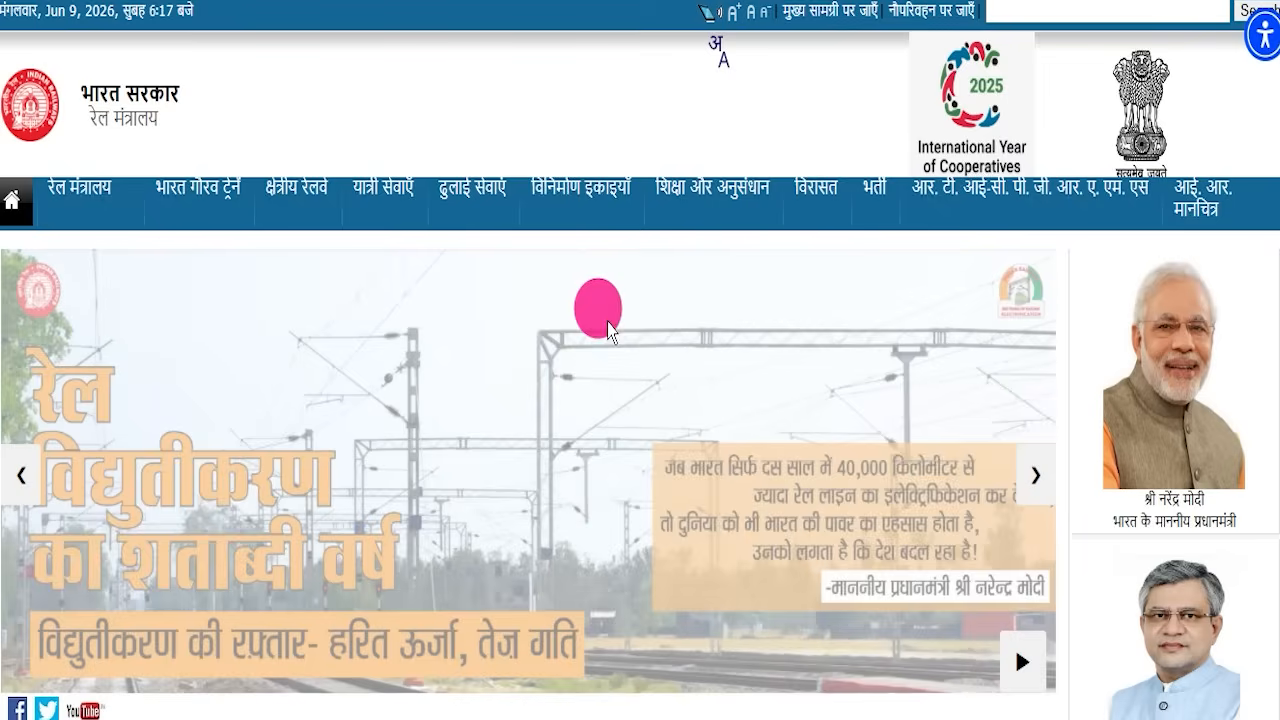
# Browse the banner slides on the Ministry of Railways homepage
pyautogui.click(1020, 480)
pyautogui.click(1022, 488)
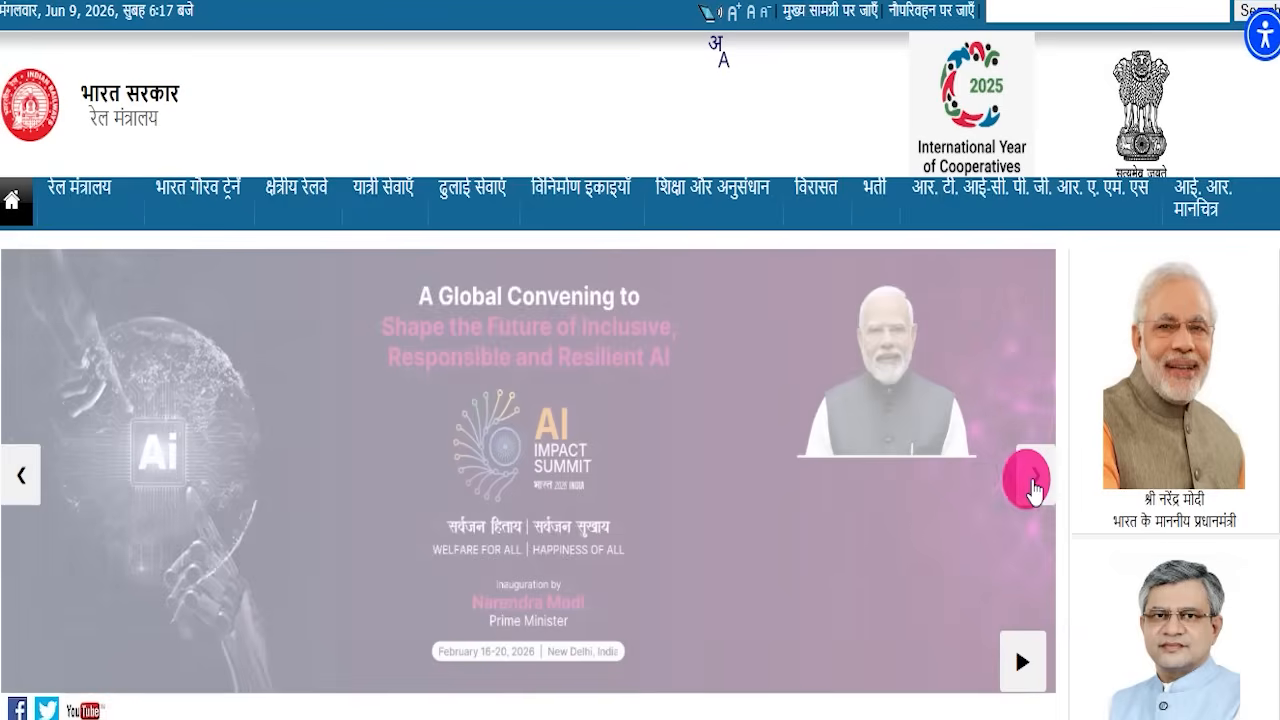
pyautogui.click(1022, 488)
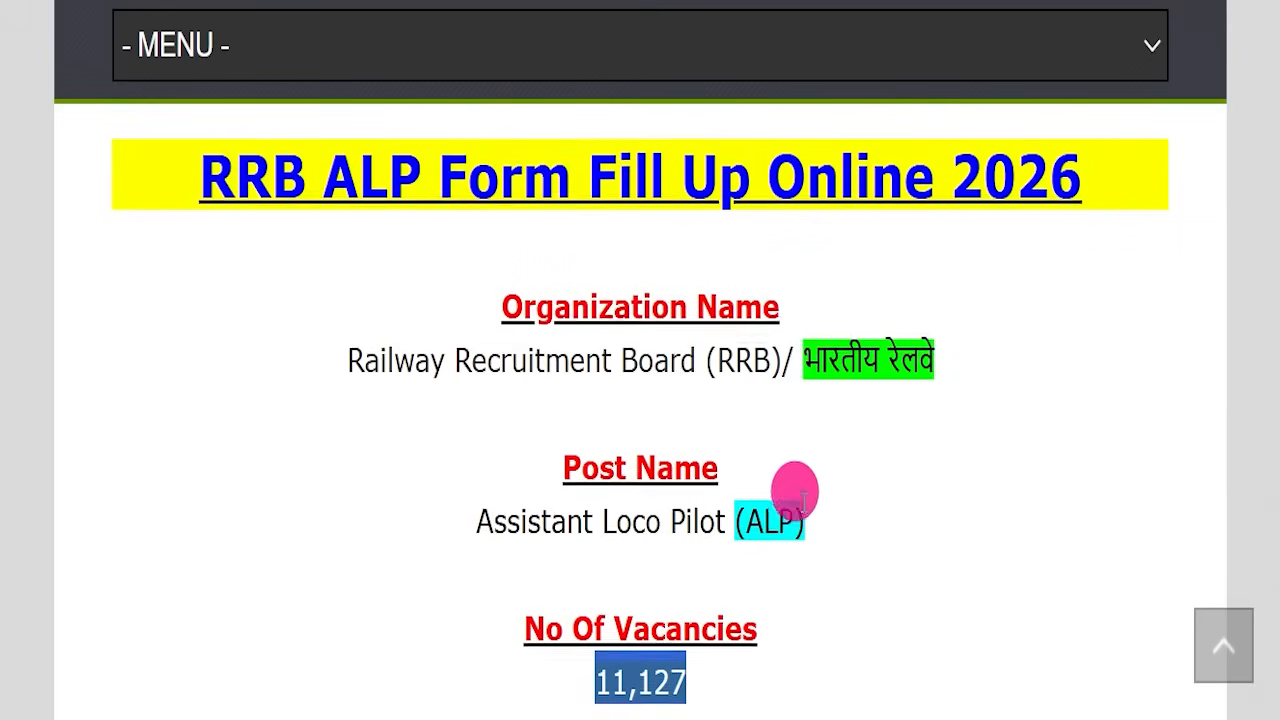
# Review the Important Dates section of the RRB ALP article, highlighting the last date for applying online
pyautogui.scroll(-2, 897, 493)
pyautogui.scroll(-3, 900, 485)
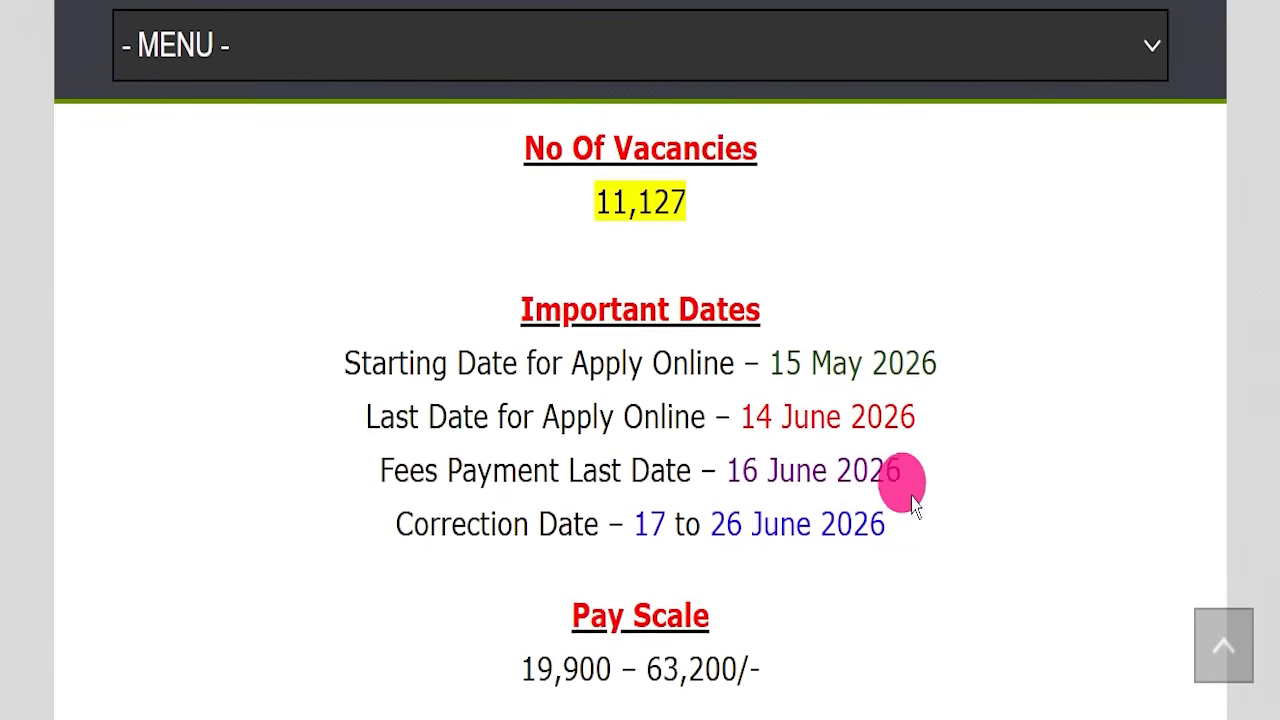
pyautogui.moveTo(300, 412); pyautogui.dragTo(998, 420)
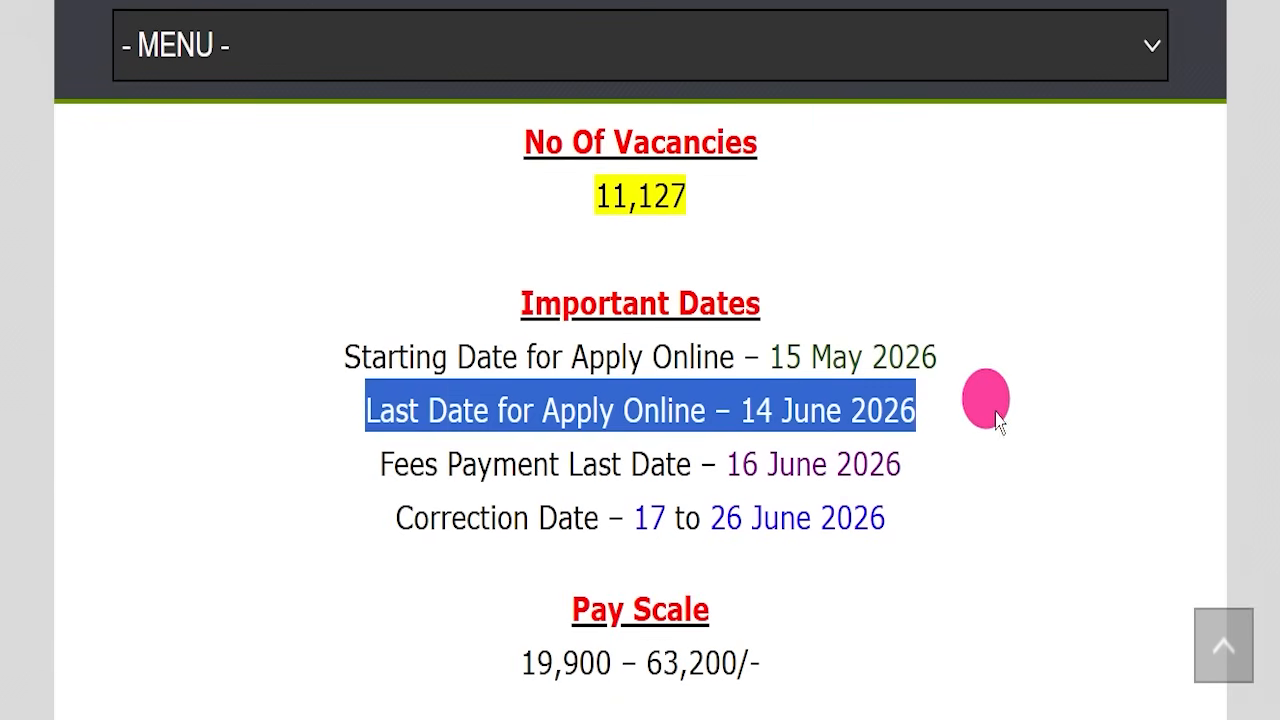
pyautogui.click(980, 477)
pyautogui.moveTo(915, 412); pyautogui.dragTo(731, 411)
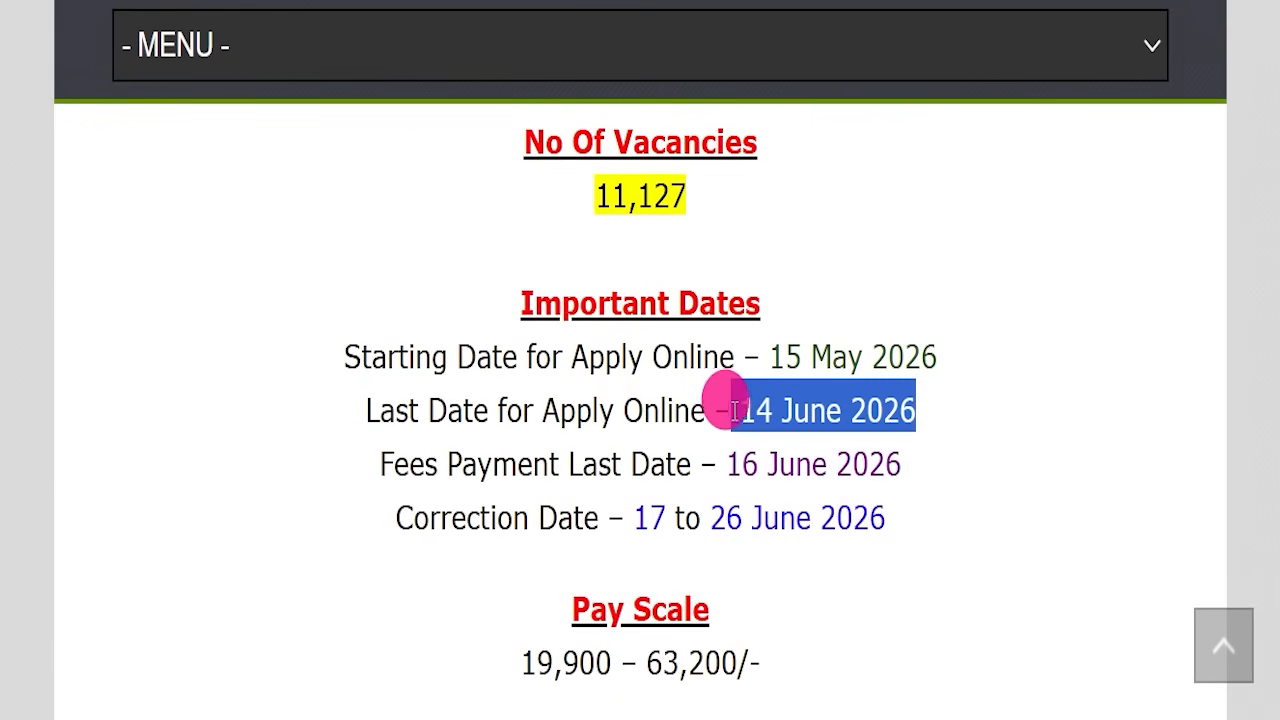
pyautogui.click(730, 432)
pyautogui.moveTo(733, 405); pyautogui.dragTo(930, 420)
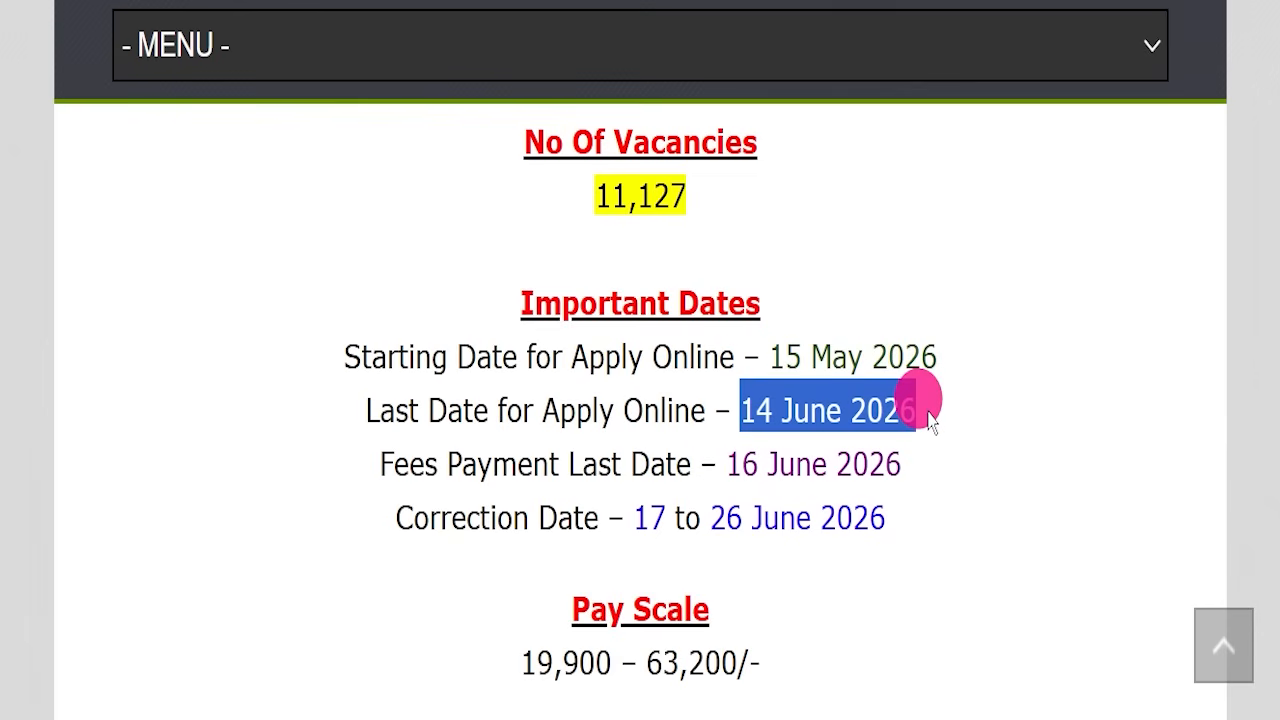
pyautogui.scroll(6, 930, 420)
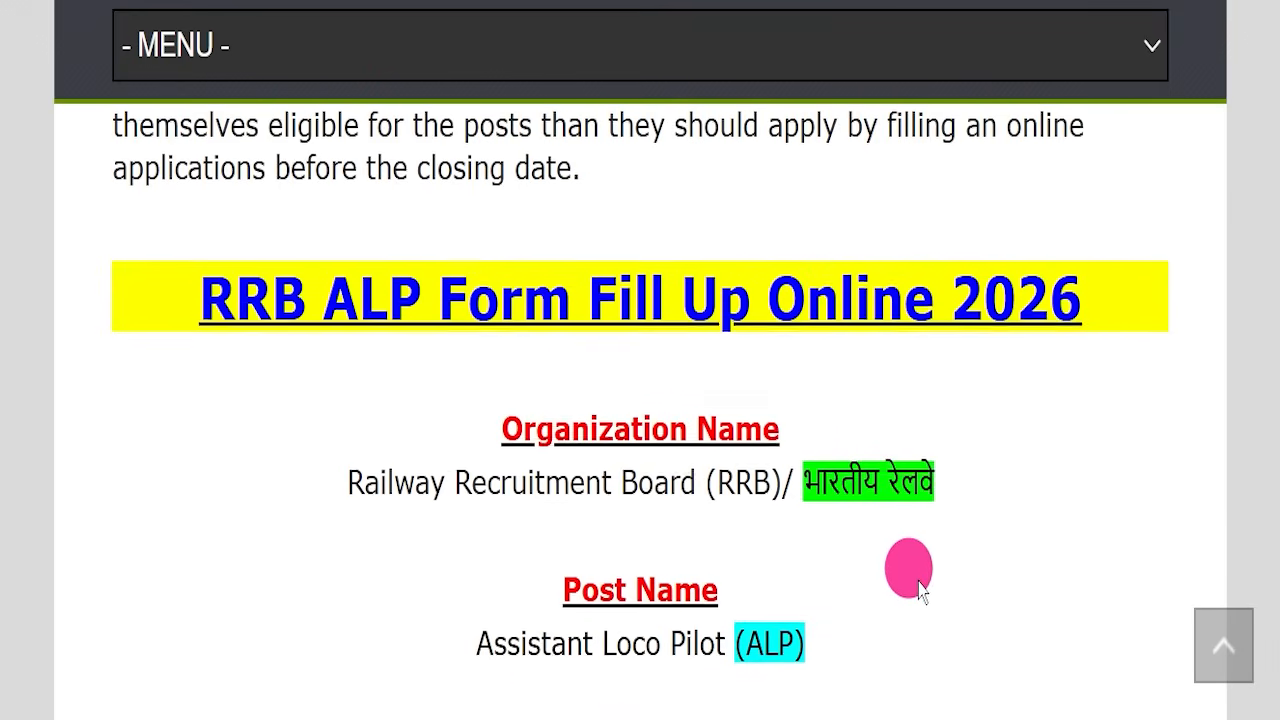
pyautogui.scroll(-1, 920, 590)
# Look through the Railway Recruitment Board homepage's banner slides and its Latest Updates section
pyautogui.click(437, 340)
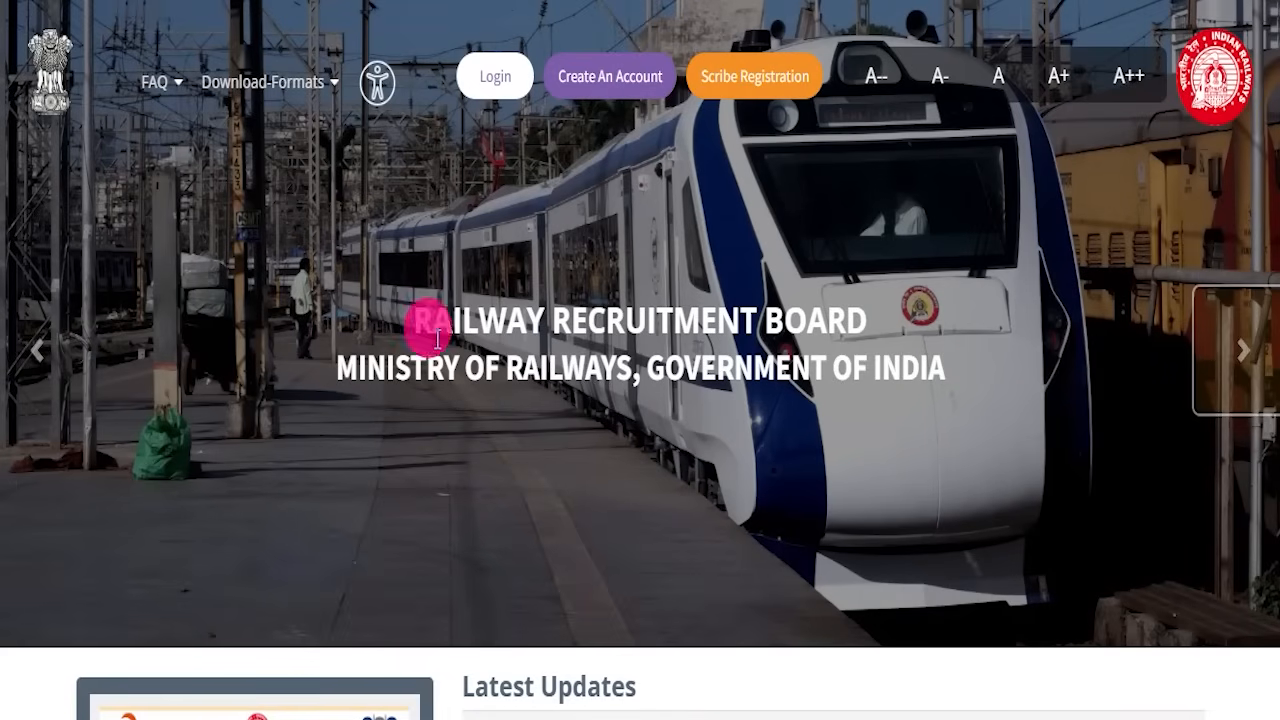
pyautogui.click(1242, 346)
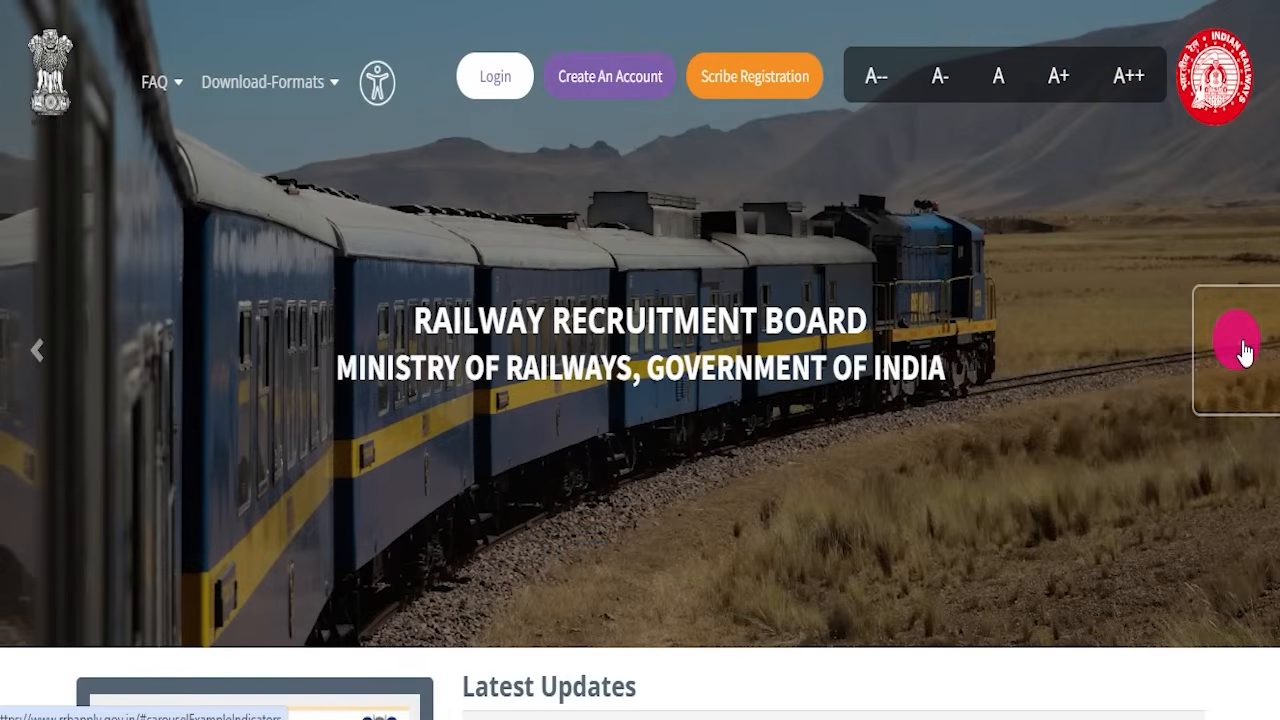
pyautogui.click(1242, 346)
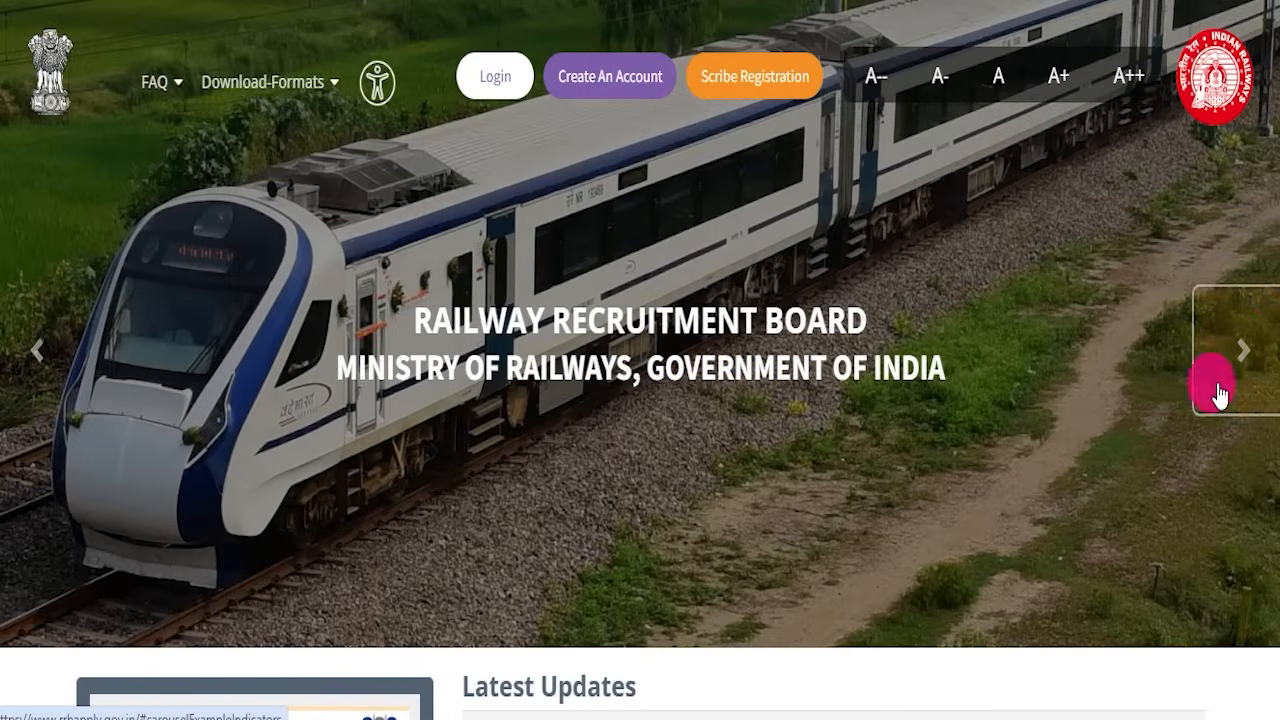
pyautogui.scroll(-2, 1063, 357)
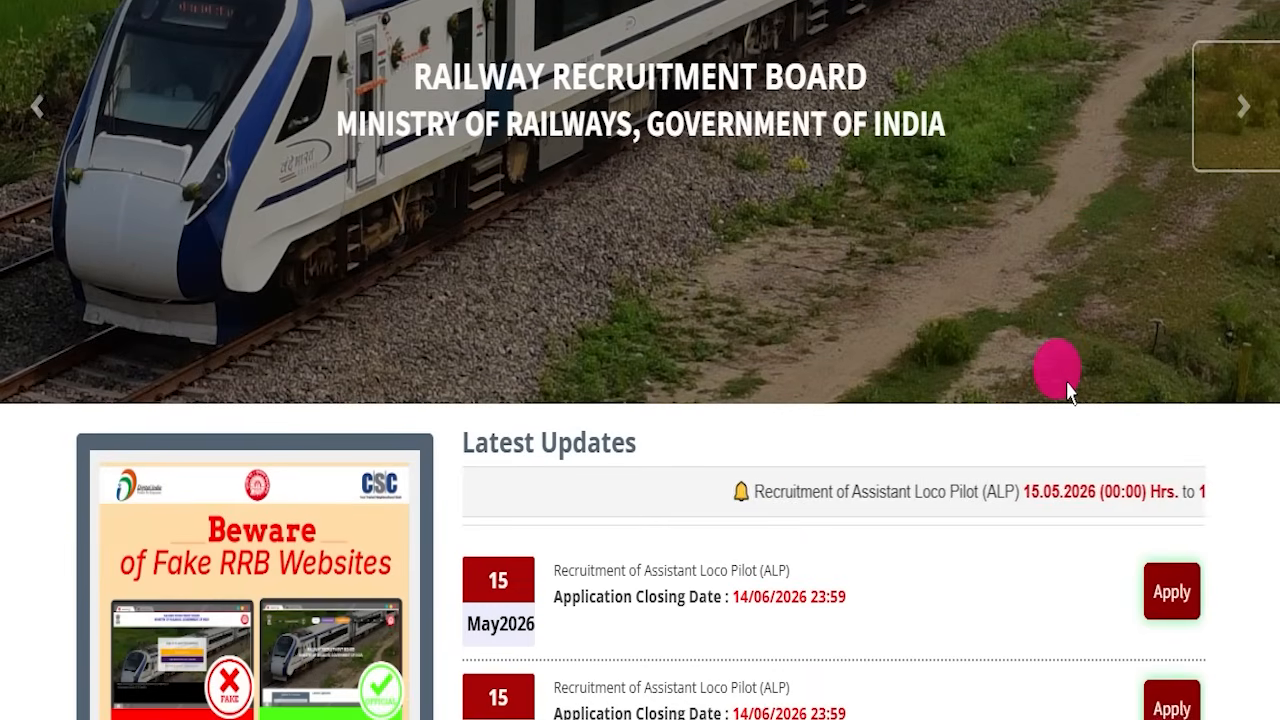
pyautogui.scroll(2, 1065, 390)
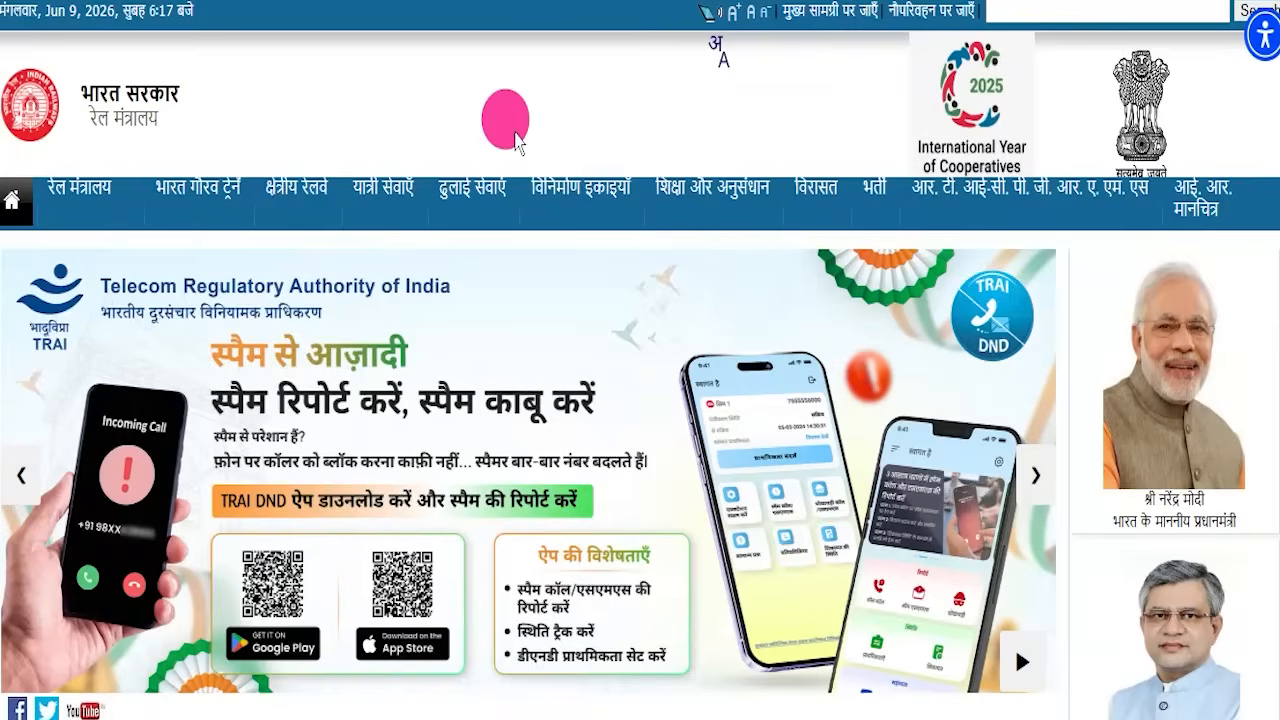
# Switch back to the Ministry of Railways homepage and look through its banners and page content
pyautogui.click(1035, 476)
pyautogui.click(1035, 476)
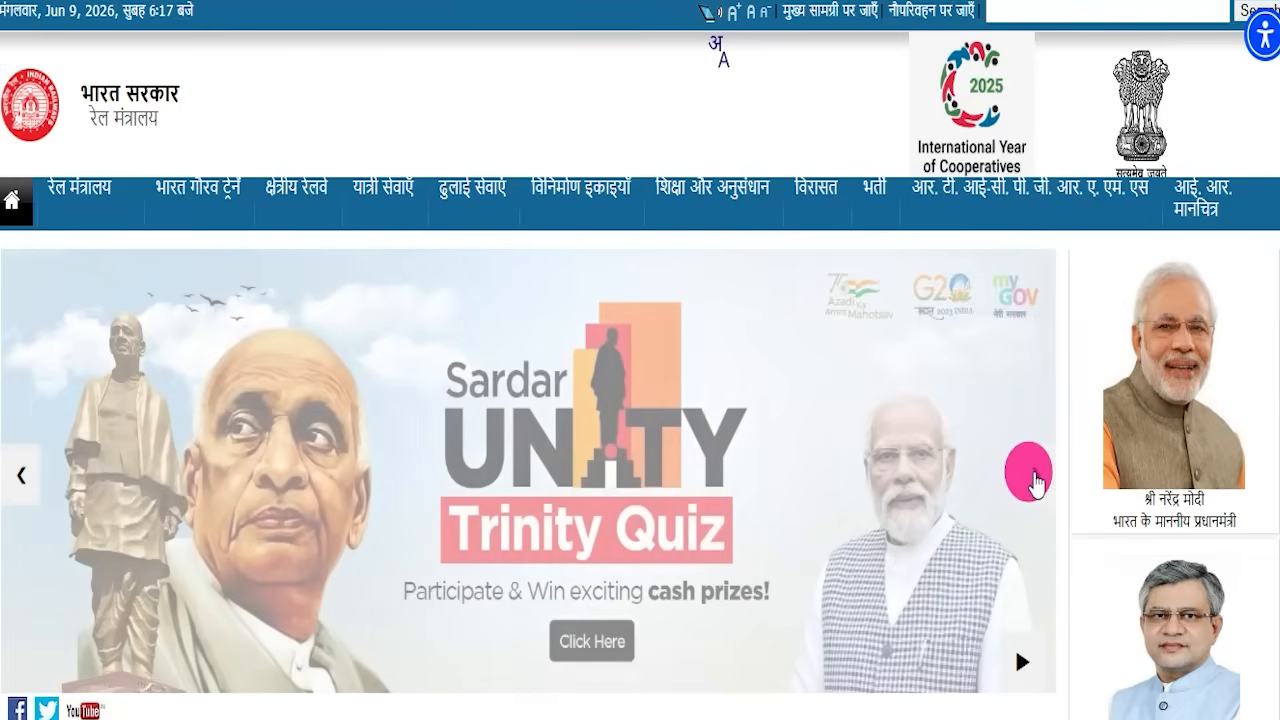
pyautogui.click(1035, 478)
pyautogui.click(1035, 478)
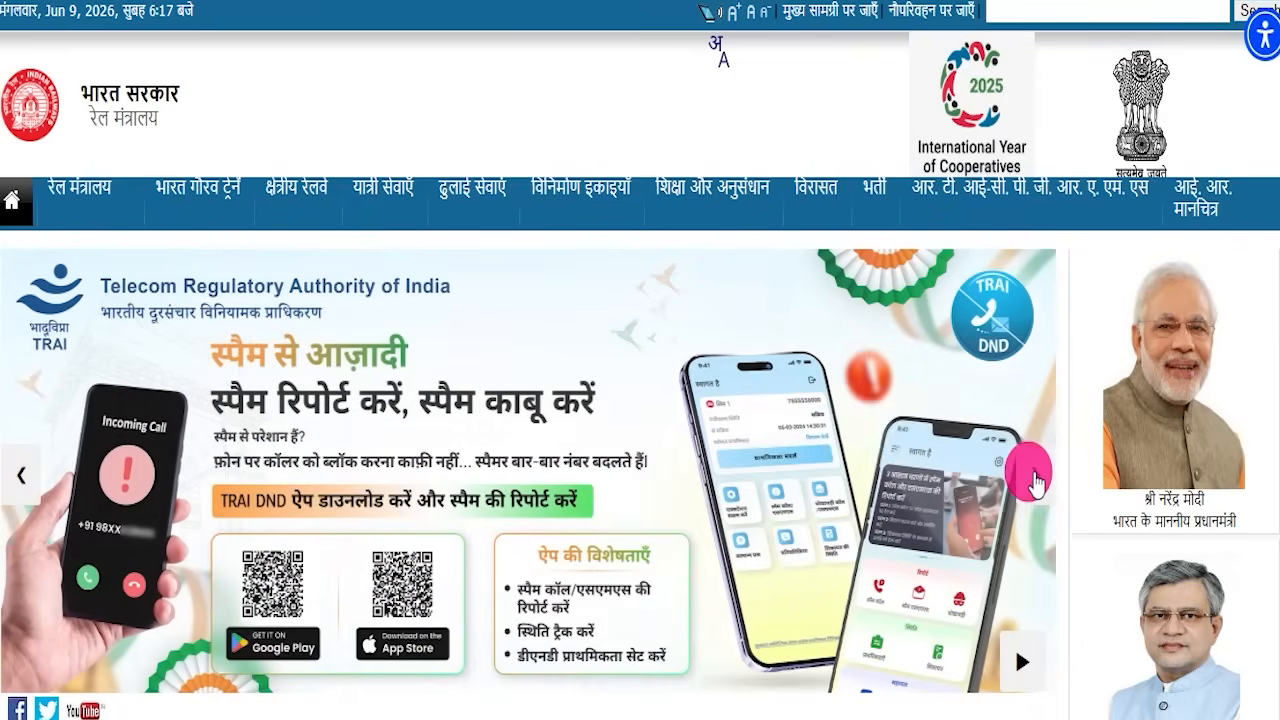
pyautogui.scroll(-5, 1035, 482)
pyautogui.scroll(5, 629, 349)
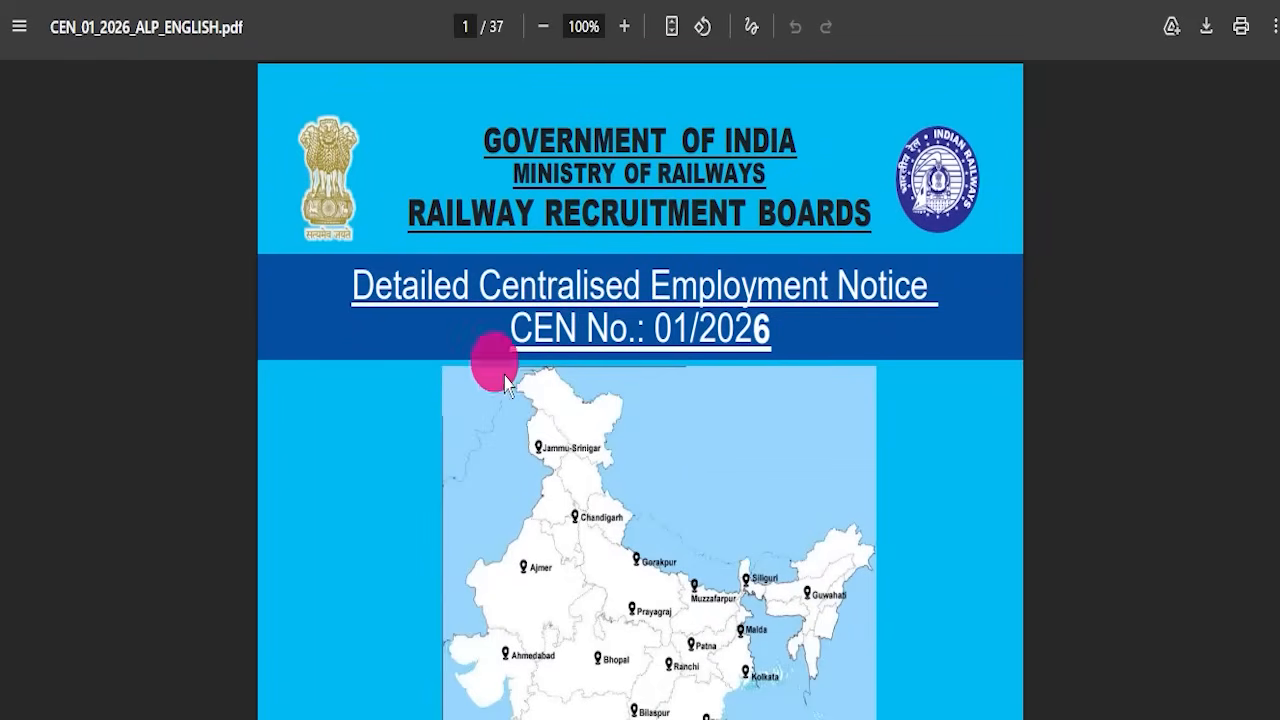
# Skim the opening pages of the CEN_01_2026_ALP_ENGLISH.pdf notice down to the list of annexures and return to the cover
pyautogui.scroll(-20, 668, 512)
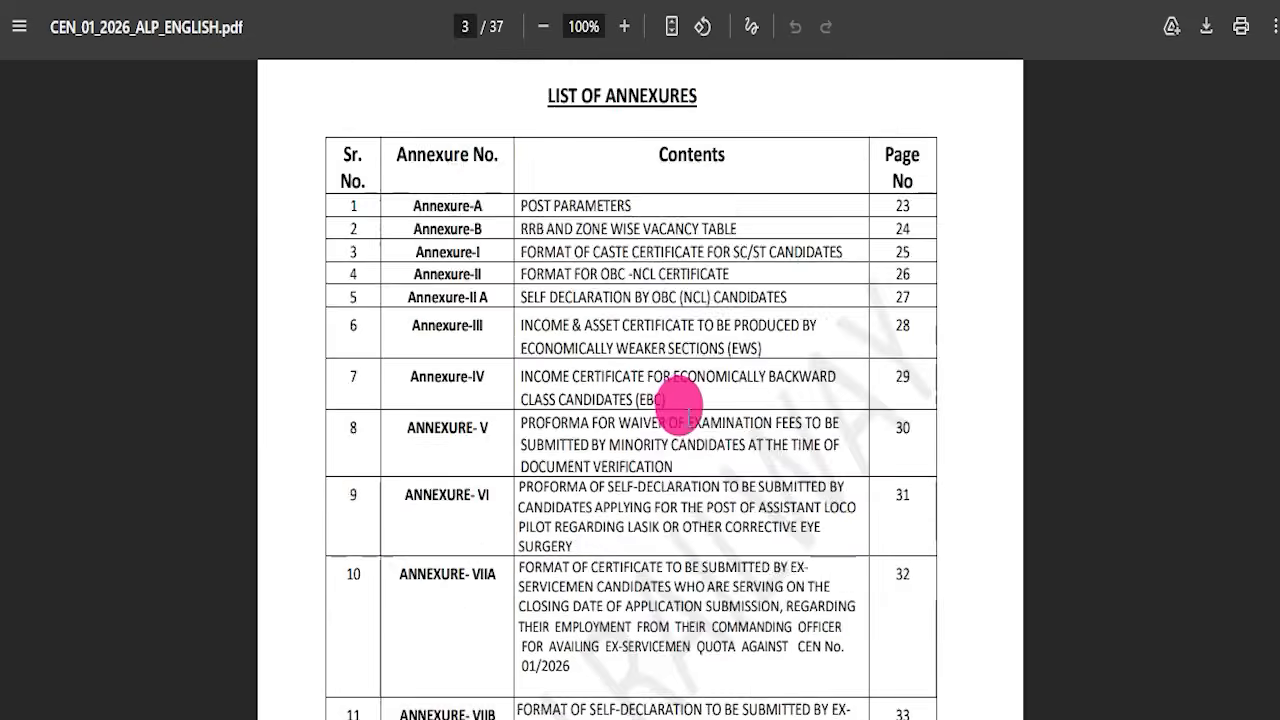
pyautogui.scroll(20, 689, 426)
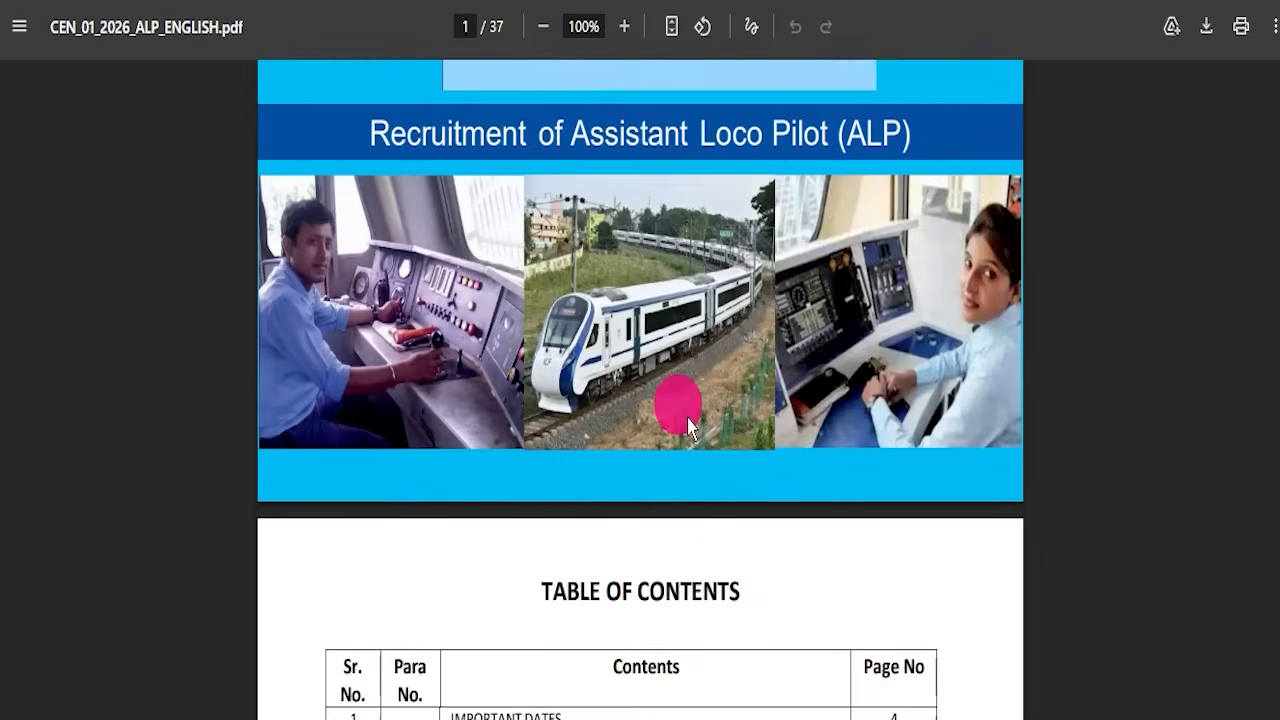
pyautogui.scroll(8, 689, 426)
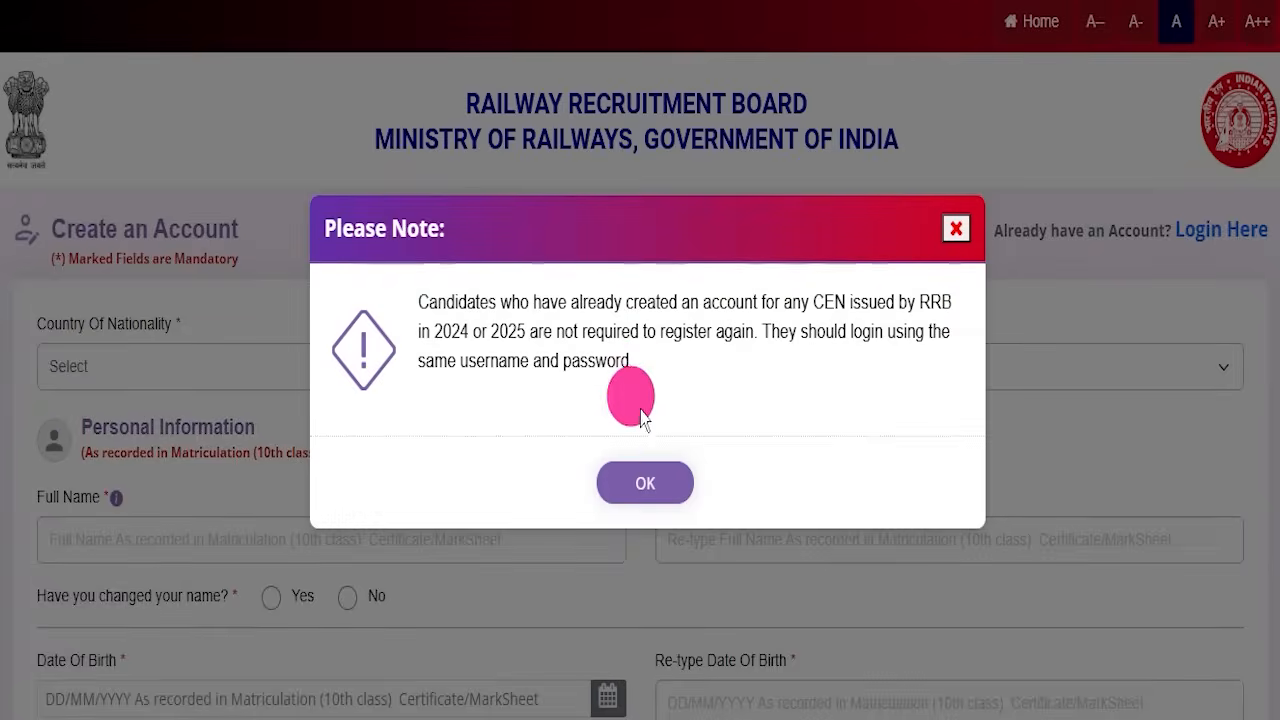
# Dismiss the note about existing accounts and review the whole Create an Account form
pyautogui.click(630, 484)
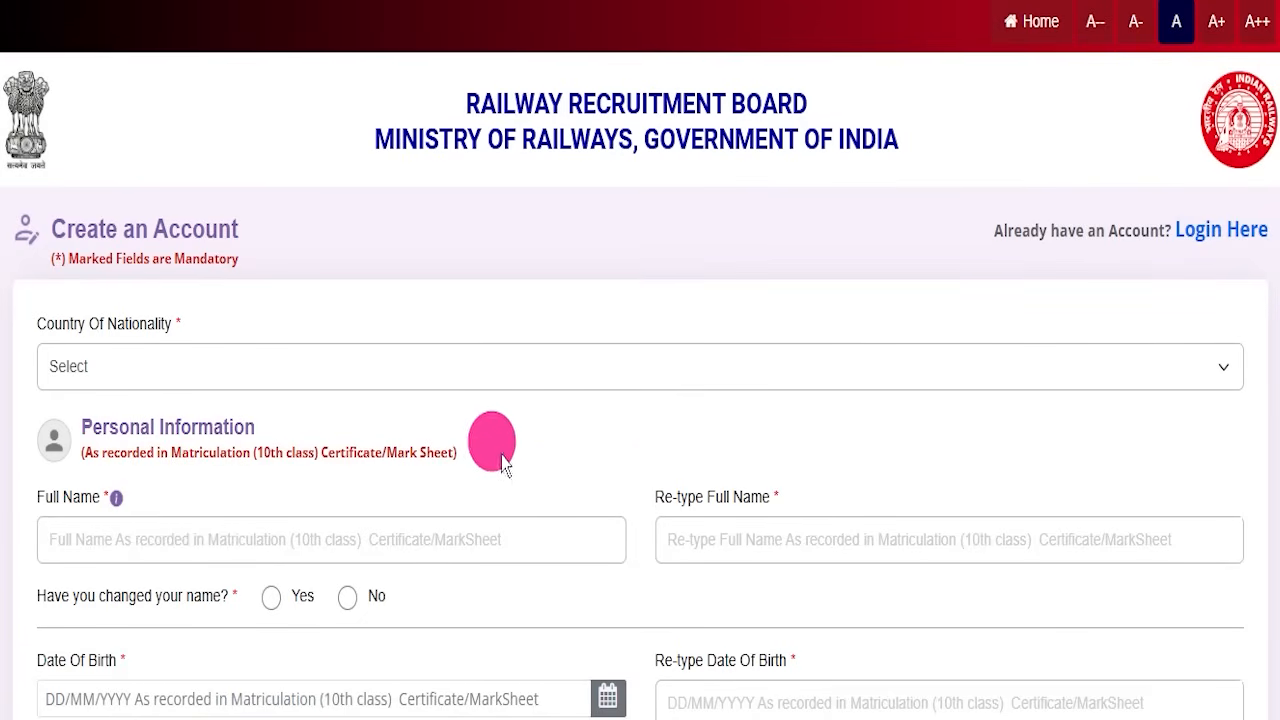
pyautogui.scroll(-7, 495, 437)
pyautogui.scroll(-4, 560, 470)
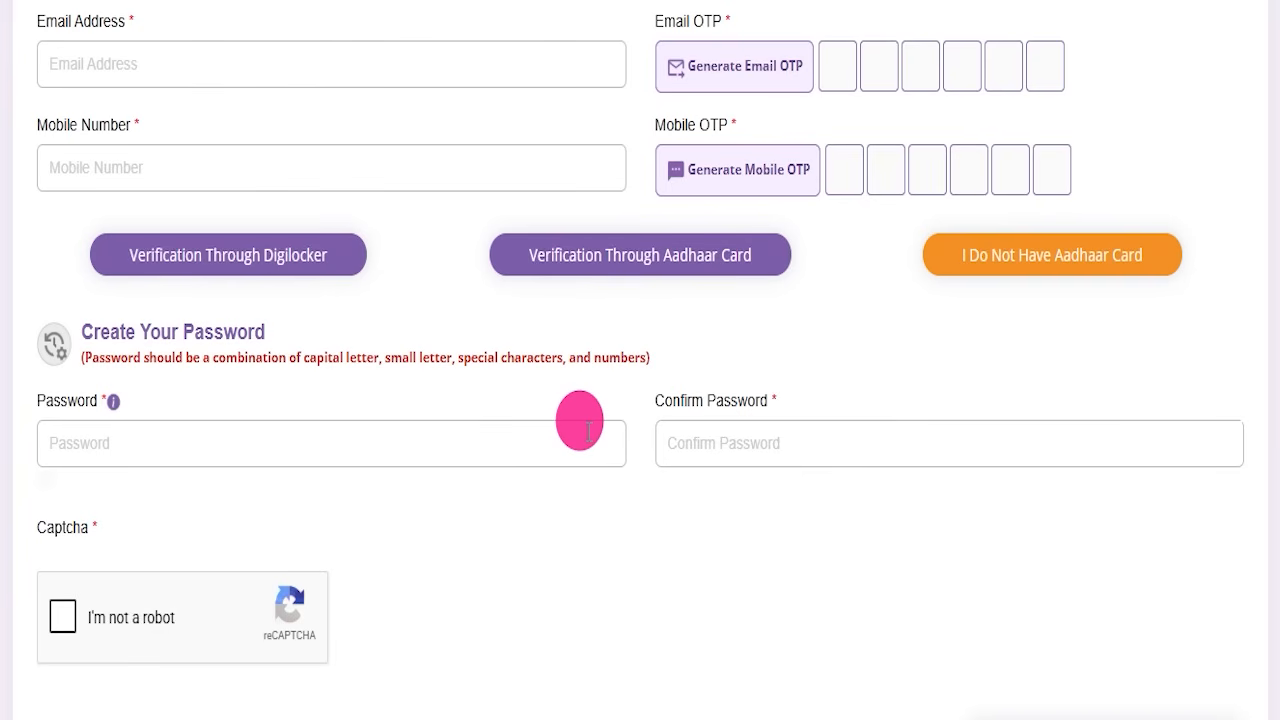
pyautogui.scroll(-2, 590, 434)
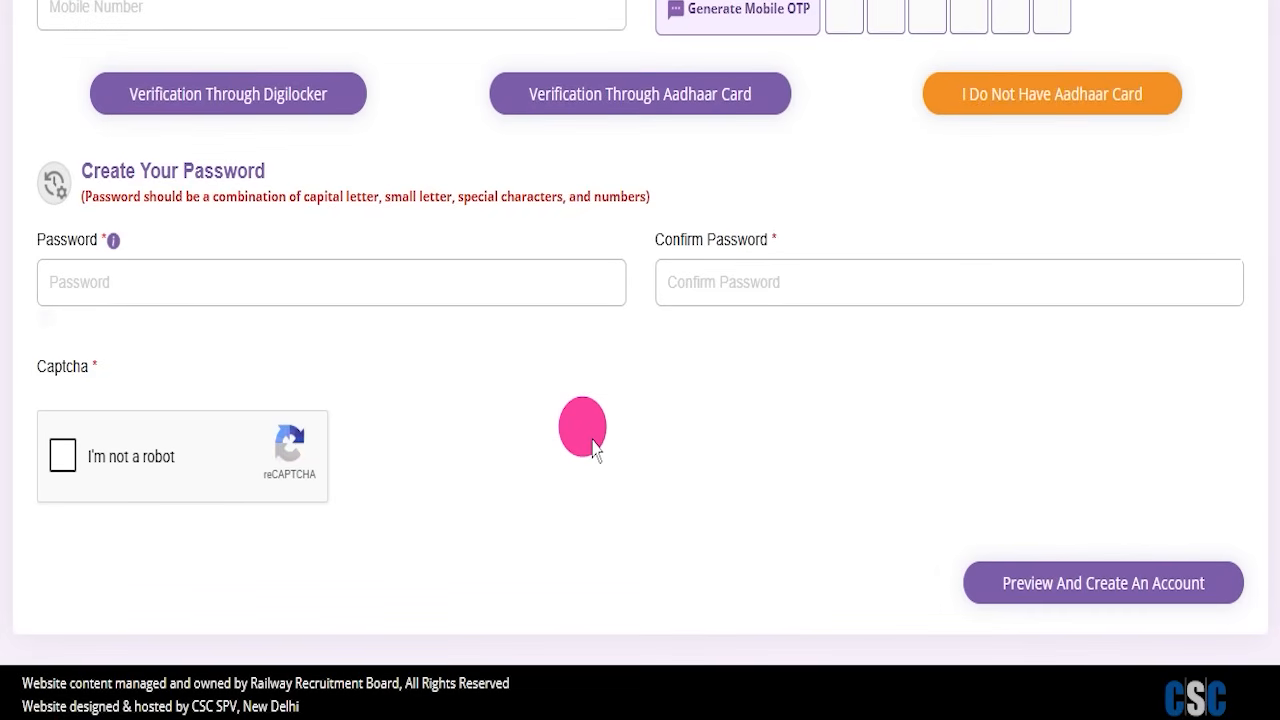
pyautogui.scroll(13, 592, 450)
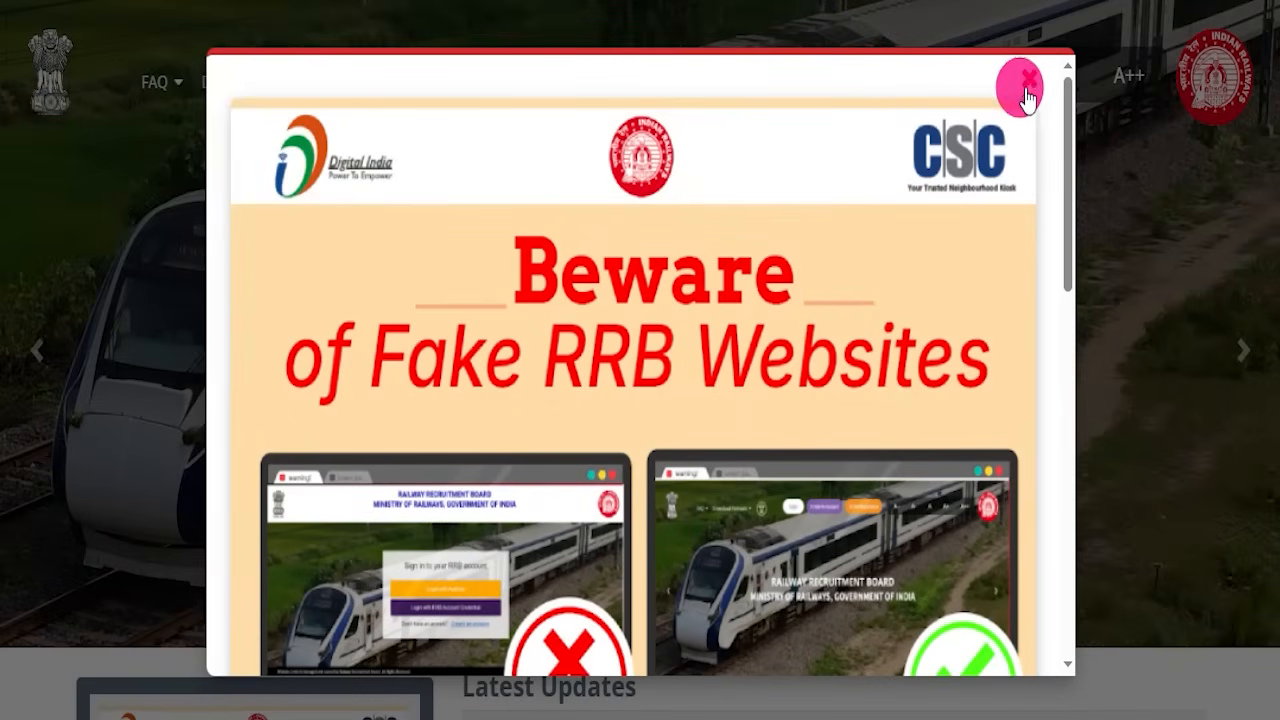
# Dismiss the fake-website warning, view the sign-in page's RRB account credential option, and return to the homepage
pyautogui.click(1022, 80)
pyautogui.click(486, 73)
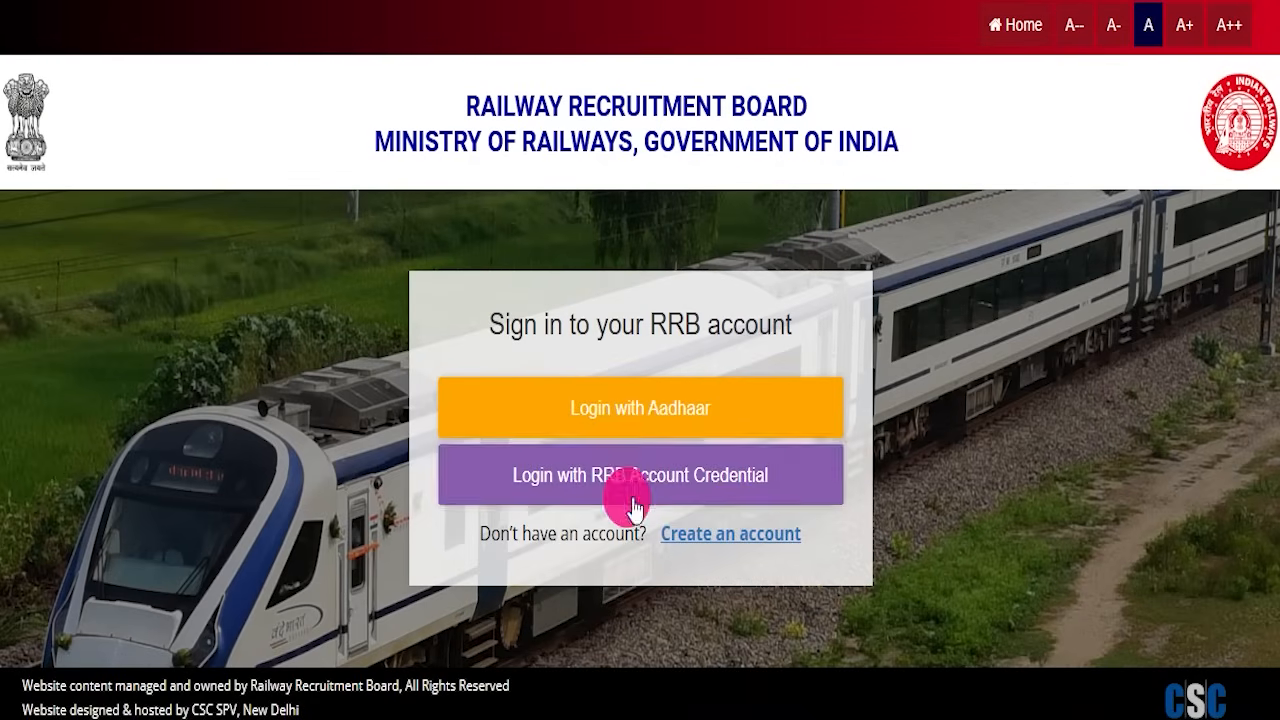
pyautogui.click(634, 478)
pyautogui.scroll(-2, 986, 206)
pyautogui.scroll(2, 1000, 100)
pyautogui.click(1012, 27)
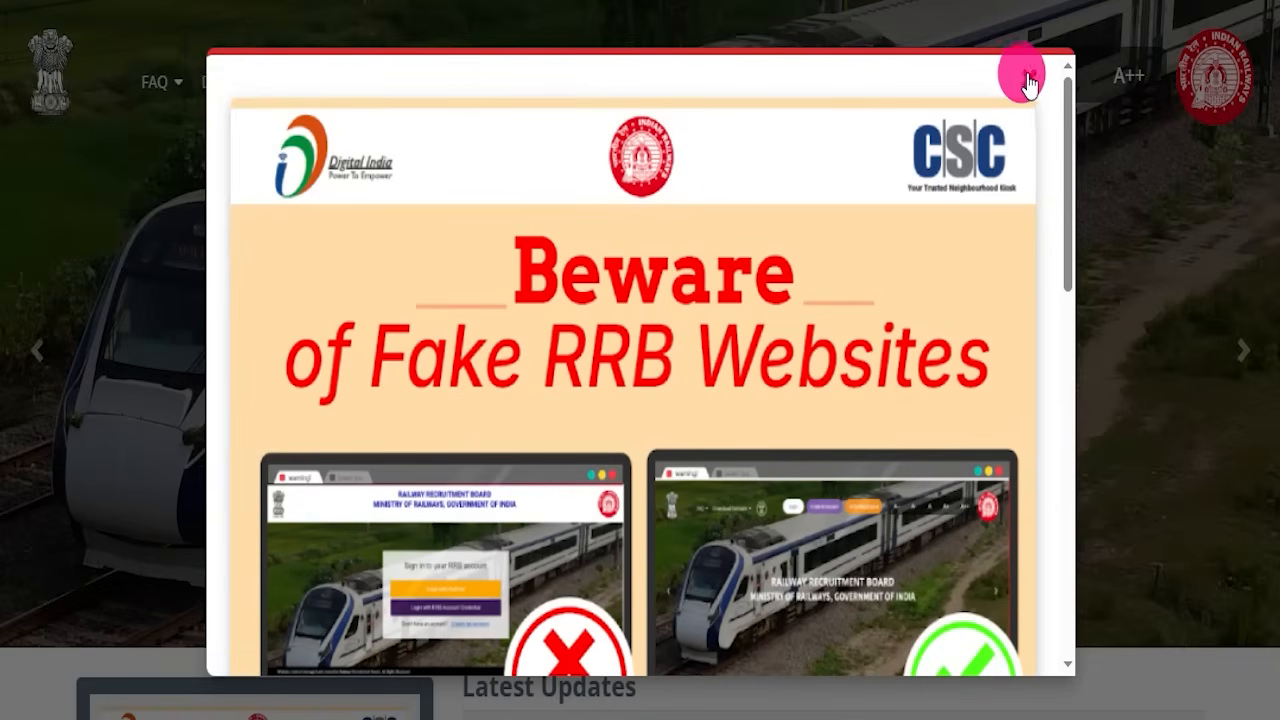
# Close the fake-website warning and browse the Railway Recruitment Board homepage's banner slides
pyautogui.click(1029, 78)
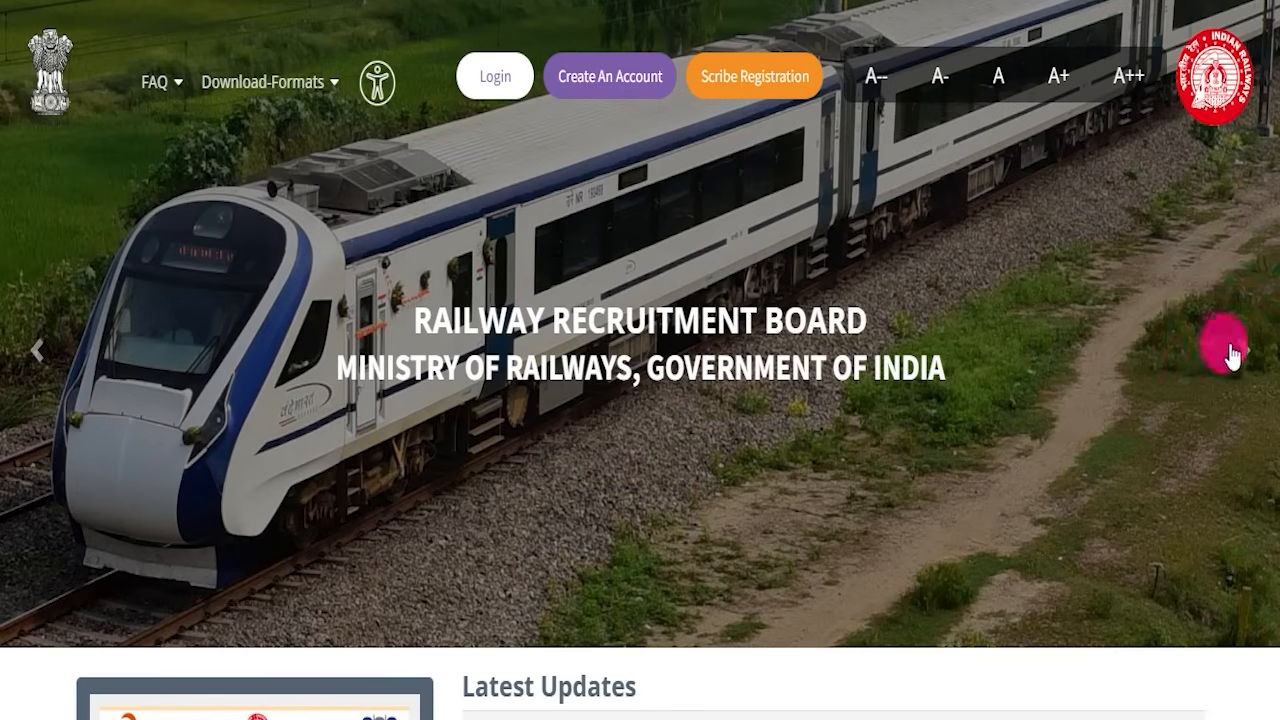
pyautogui.click(1232, 354)
pyautogui.click(1240, 356)
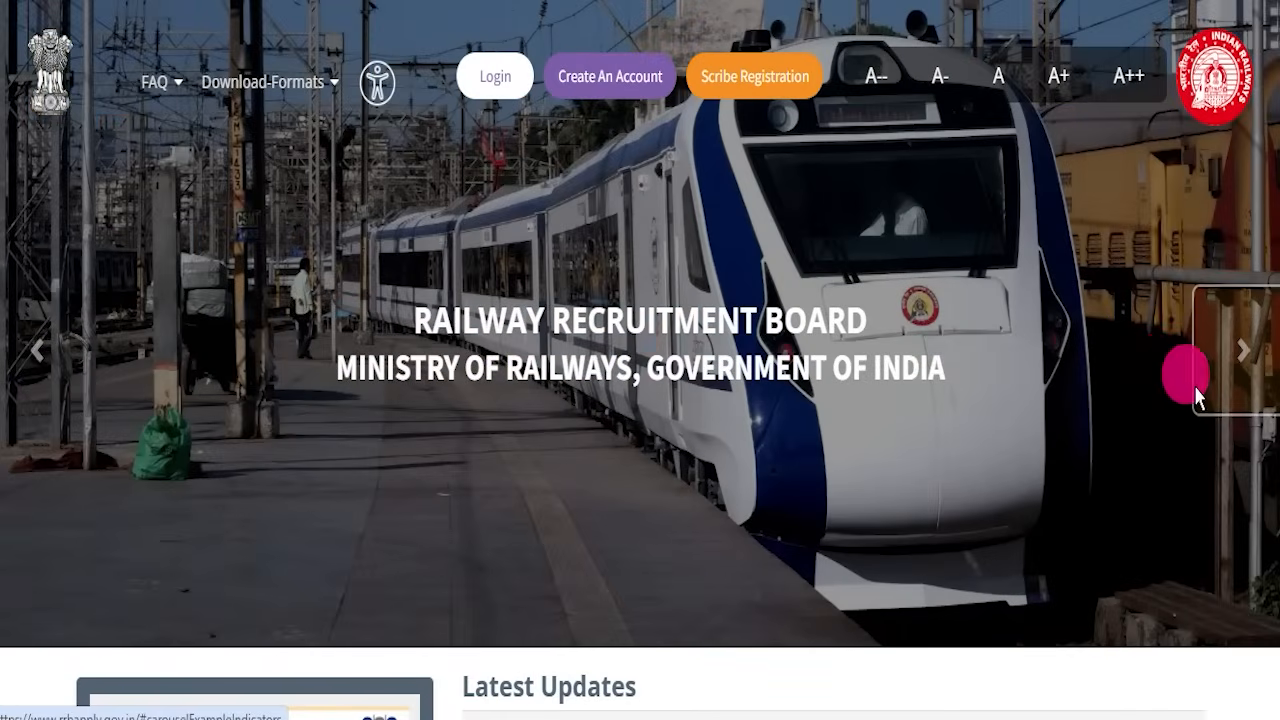
pyautogui.click(1242, 342)
pyautogui.click(1240, 340)
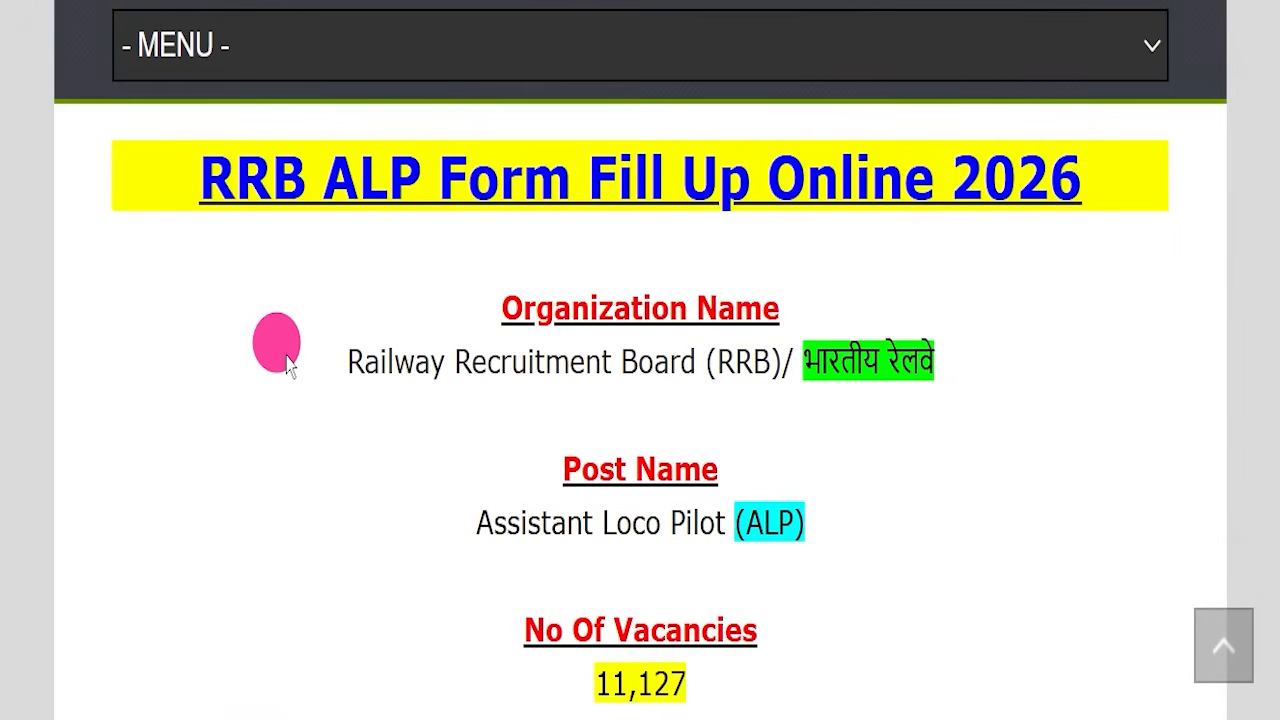
# Highlight the "RRB ALP Form Fill Up Online 2026" heading and review the article from its top through the introduction
pyautogui.moveTo(171, 186); pyautogui.dragTo(1092, 175)
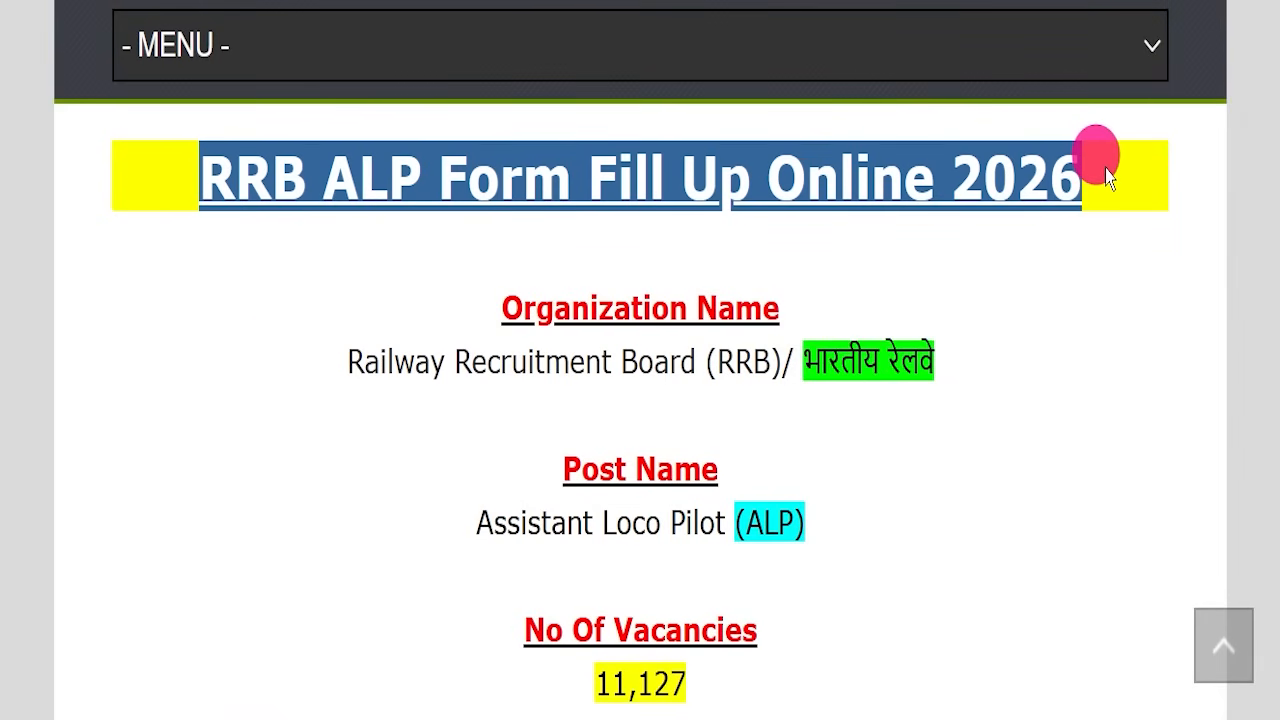
pyautogui.click(486, 248)
pyautogui.scroll(7, 497, 250)
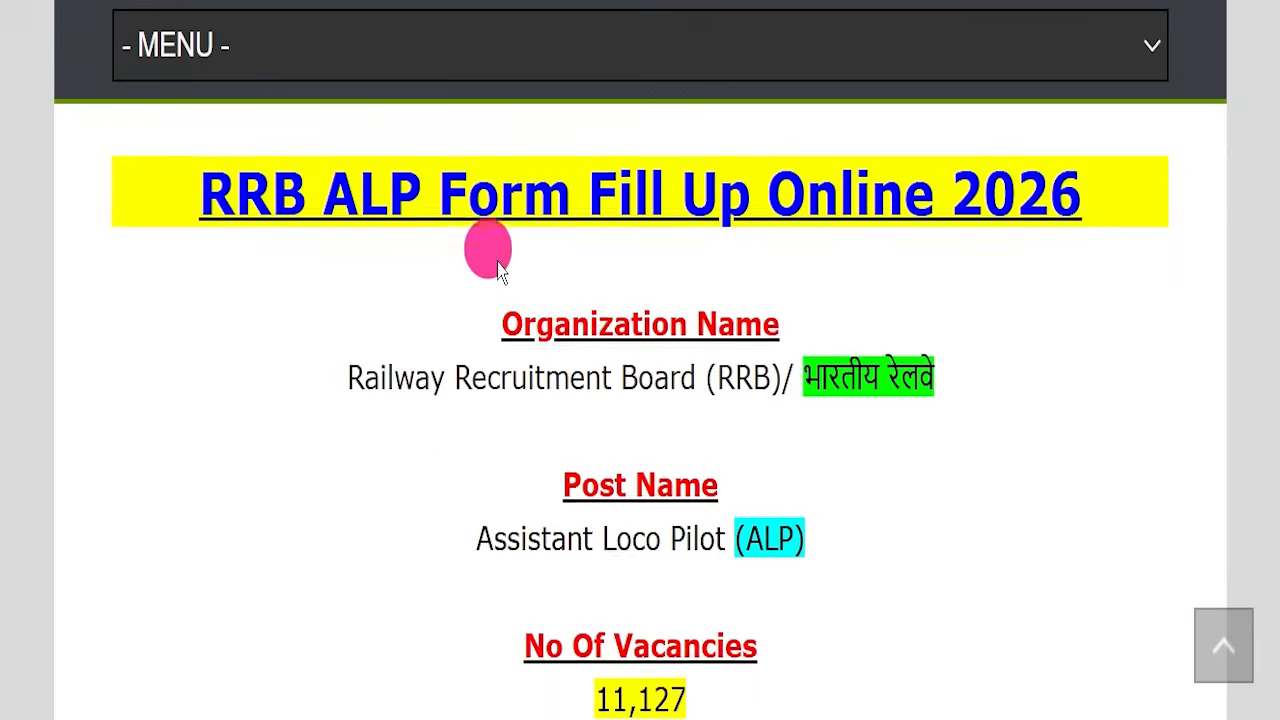
pyautogui.scroll(9, 497, 250)
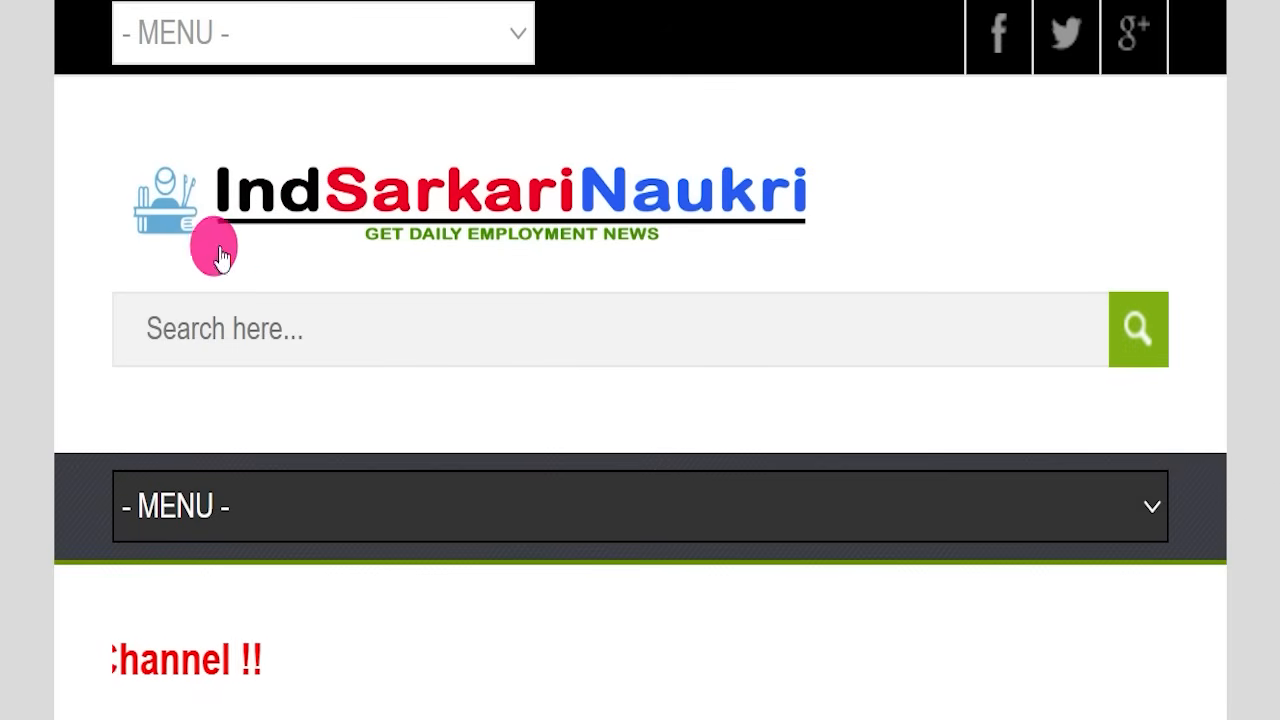
pyautogui.scroll(-5, 423, 317)
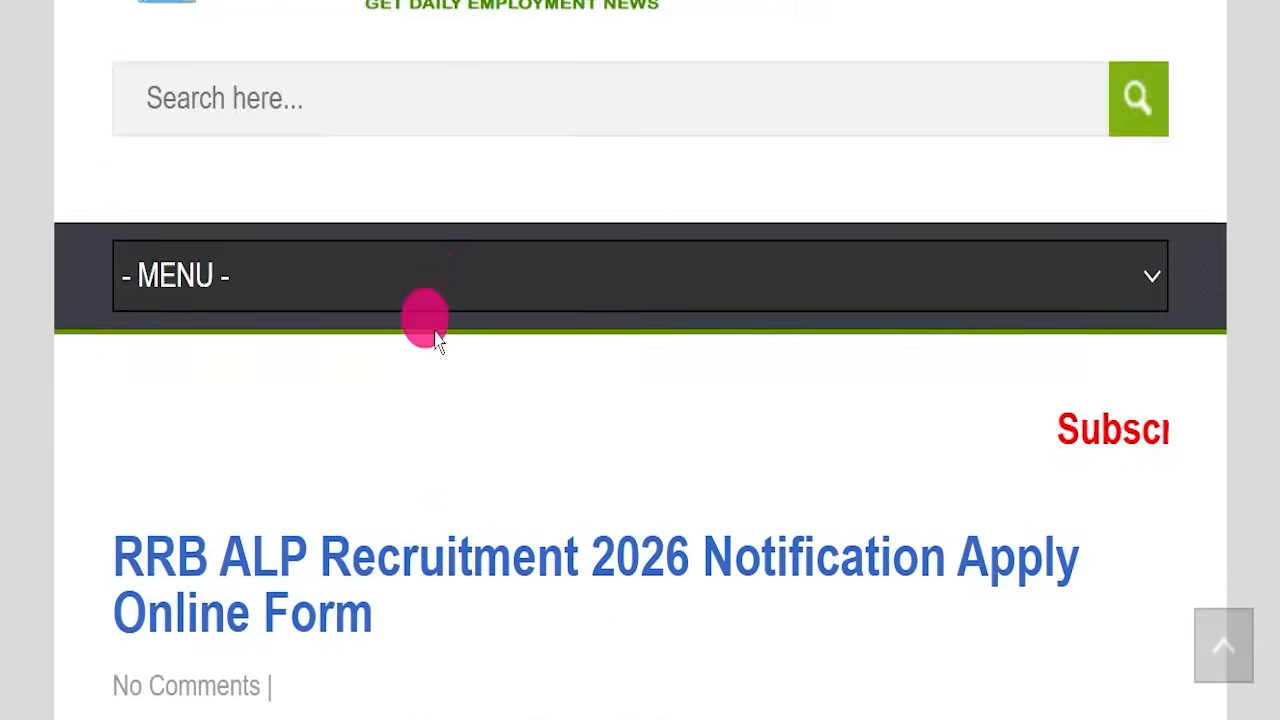
pyautogui.scroll(-6, 580, 310)
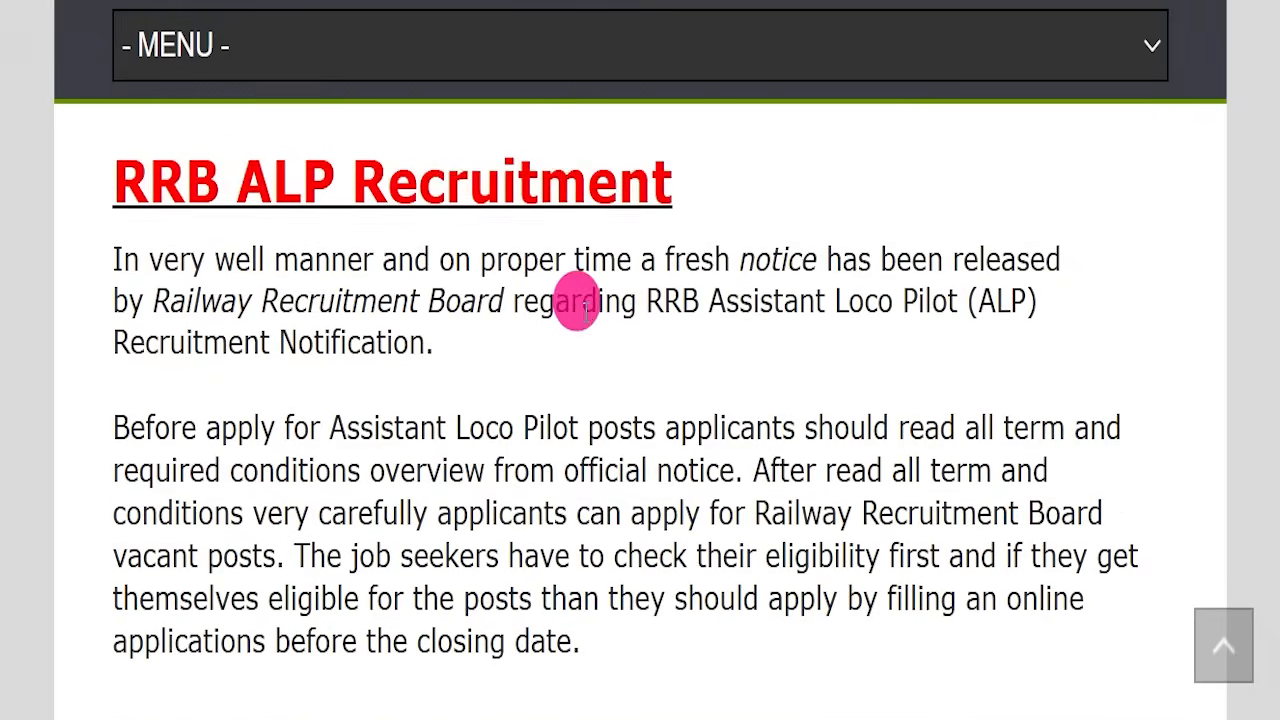
pyautogui.scroll(-3, 591, 314)
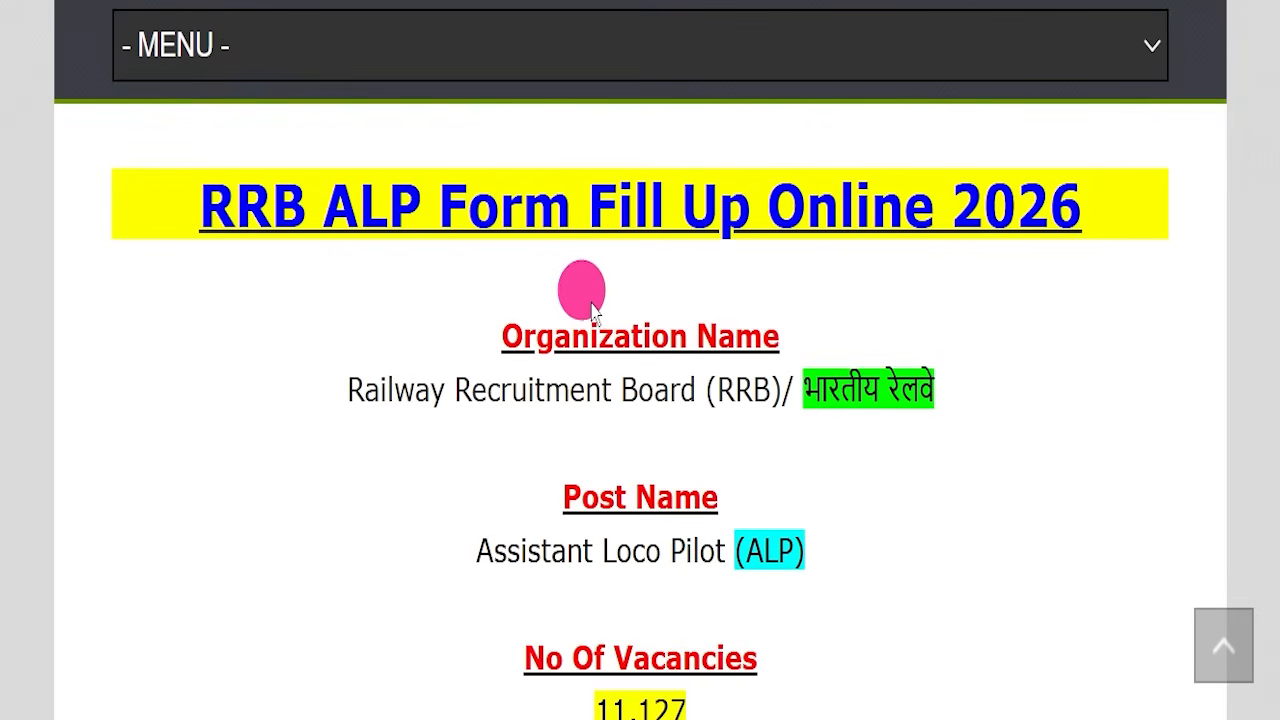
# Highlight the article's form fill-up heading and the organization name line beneath it
pyautogui.moveTo(170, 203); pyautogui.dragTo(1068, 212)
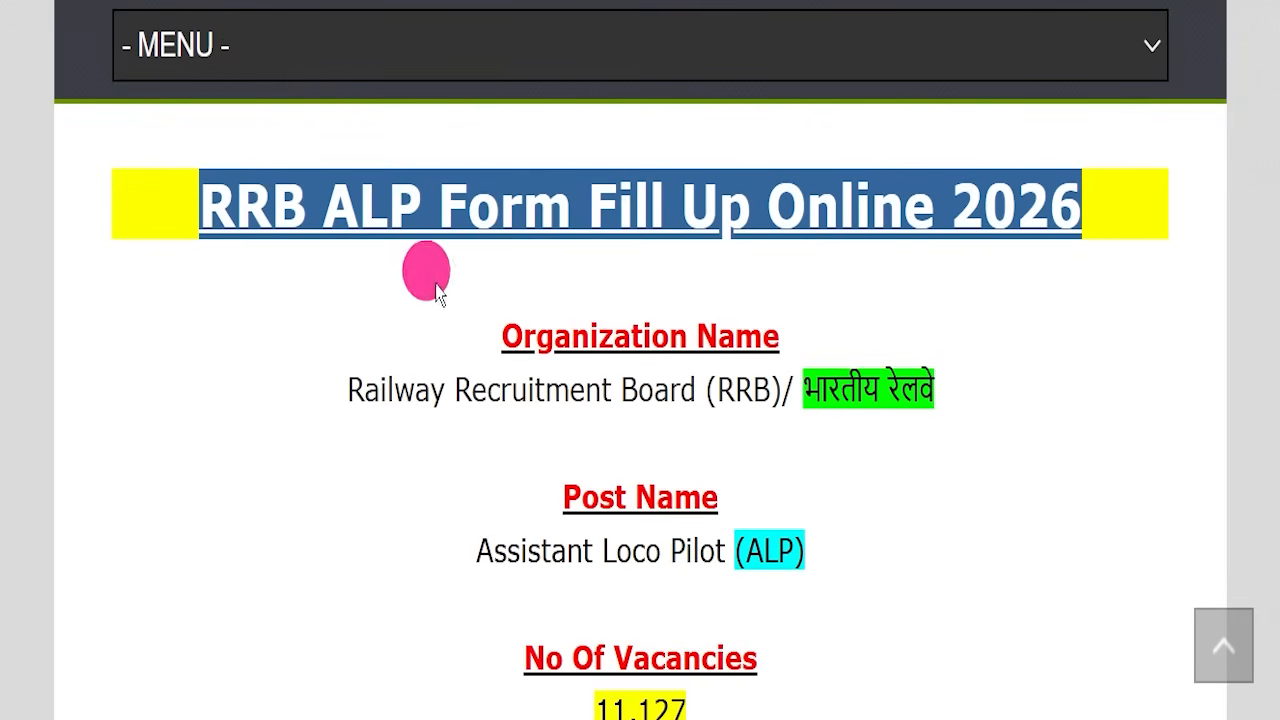
pyautogui.moveTo(331, 371); pyautogui.dragTo(808, 375)
pyautogui.moveTo(885, 388); pyautogui.dragTo(945, 390)
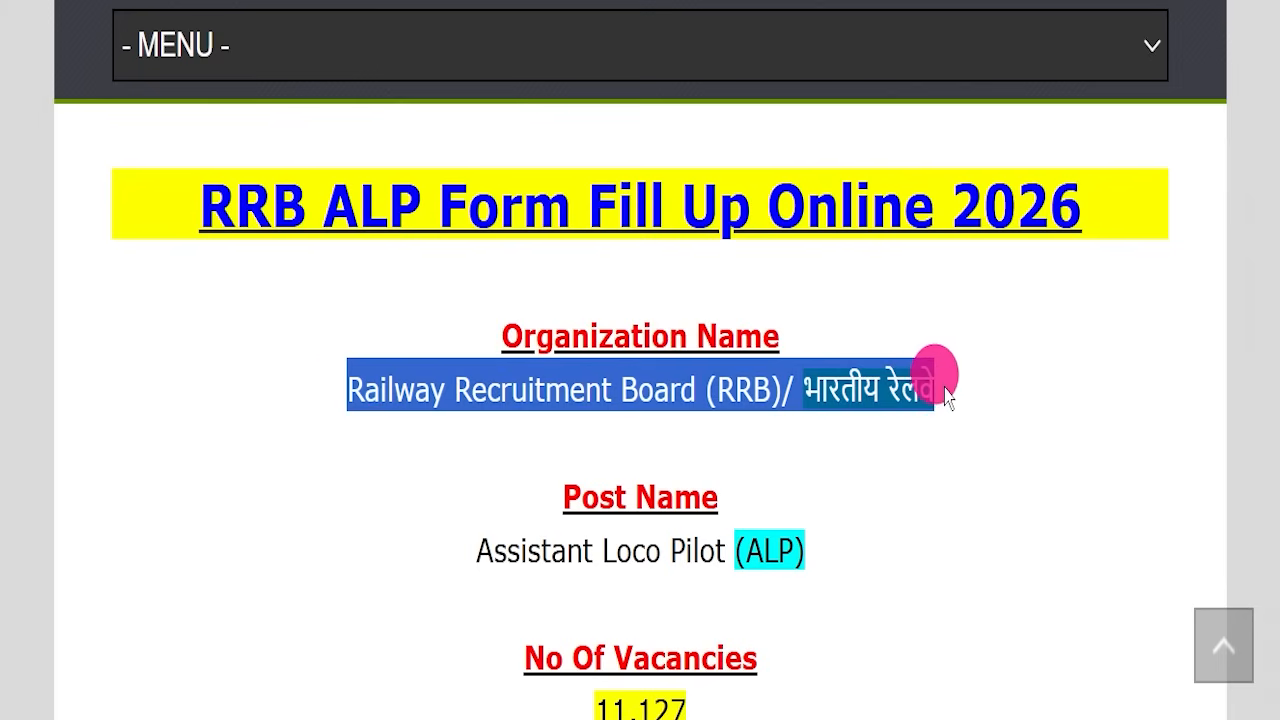
# Highlight the post name and the number of vacancies in the article
pyautogui.moveTo(443, 534); pyautogui.dragTo(812, 565)
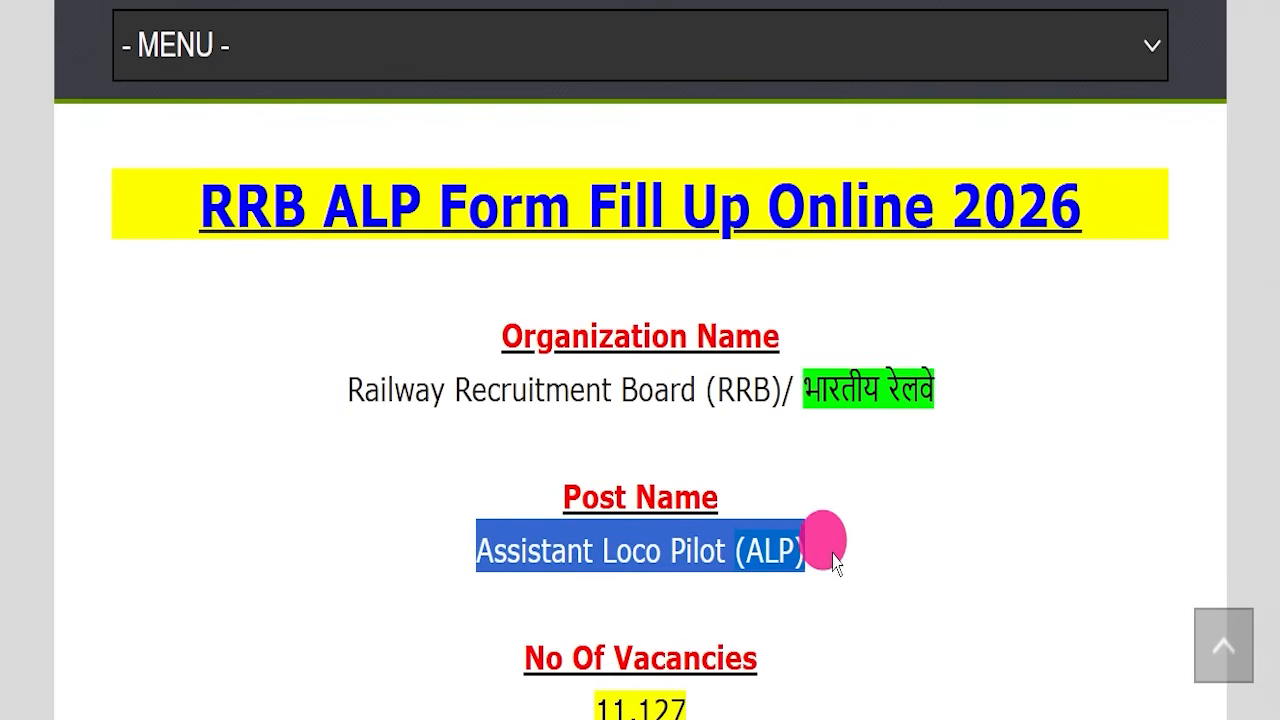
pyautogui.scroll(-2, 832, 562)
pyautogui.moveTo(543, 466); pyautogui.dragTo(770, 472)
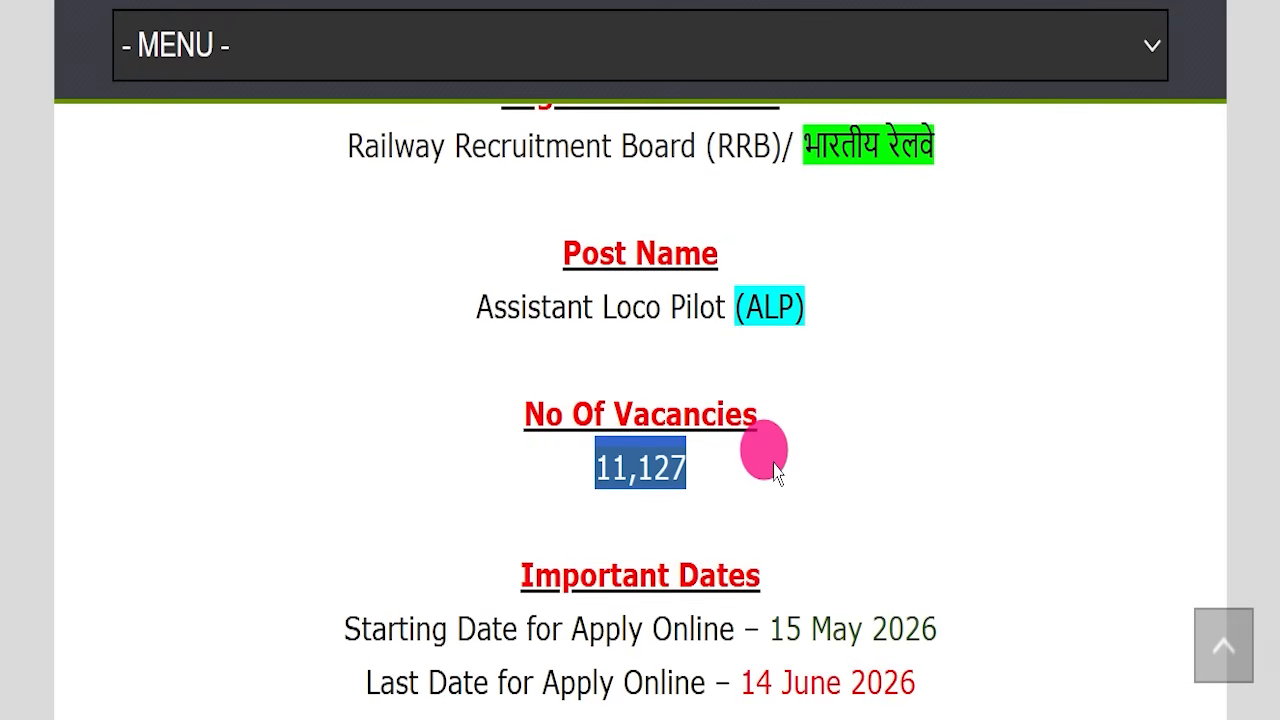
# Highlight the last date for applying online in the Important Dates section, and the pay scale
pyautogui.scroll(-2, 775, 472)
pyautogui.moveTo(366, 438); pyautogui.dragTo(785, 420)
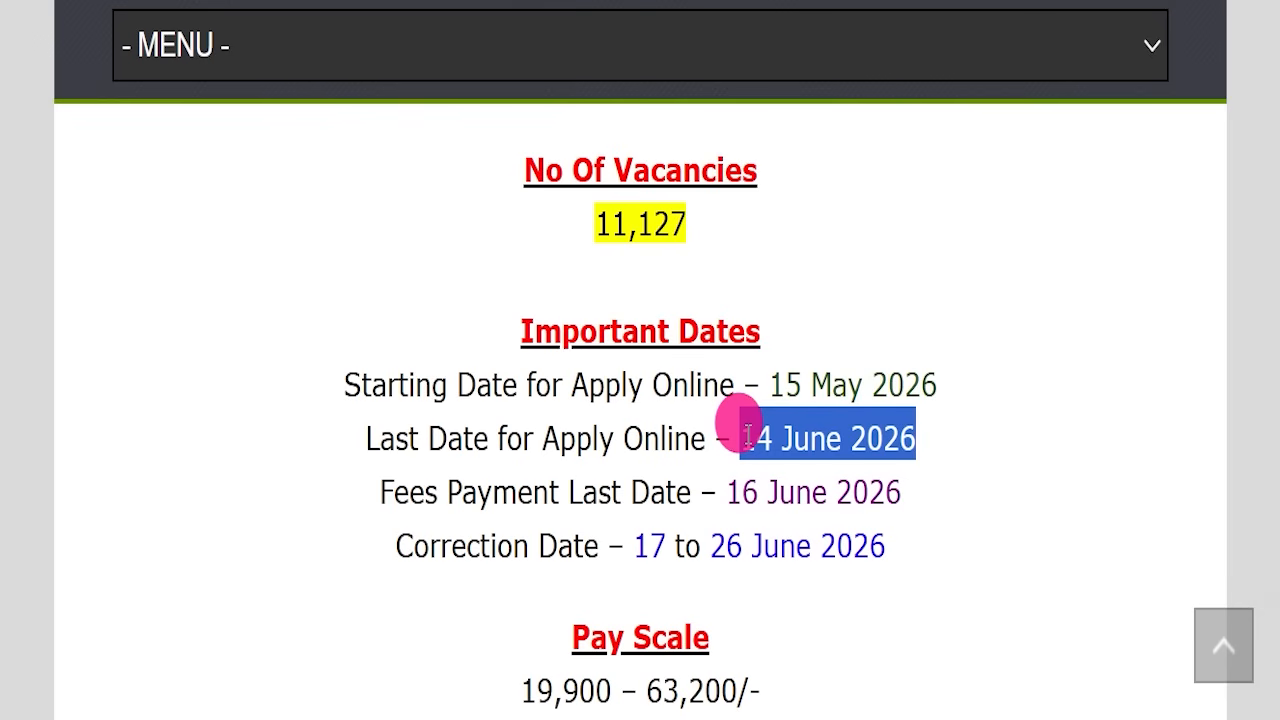
pyautogui.scroll(-1, 786, 423)
pyautogui.moveTo(449, 571); pyautogui.dragTo(837, 551)
pyautogui.scroll(-2, 771, 569)
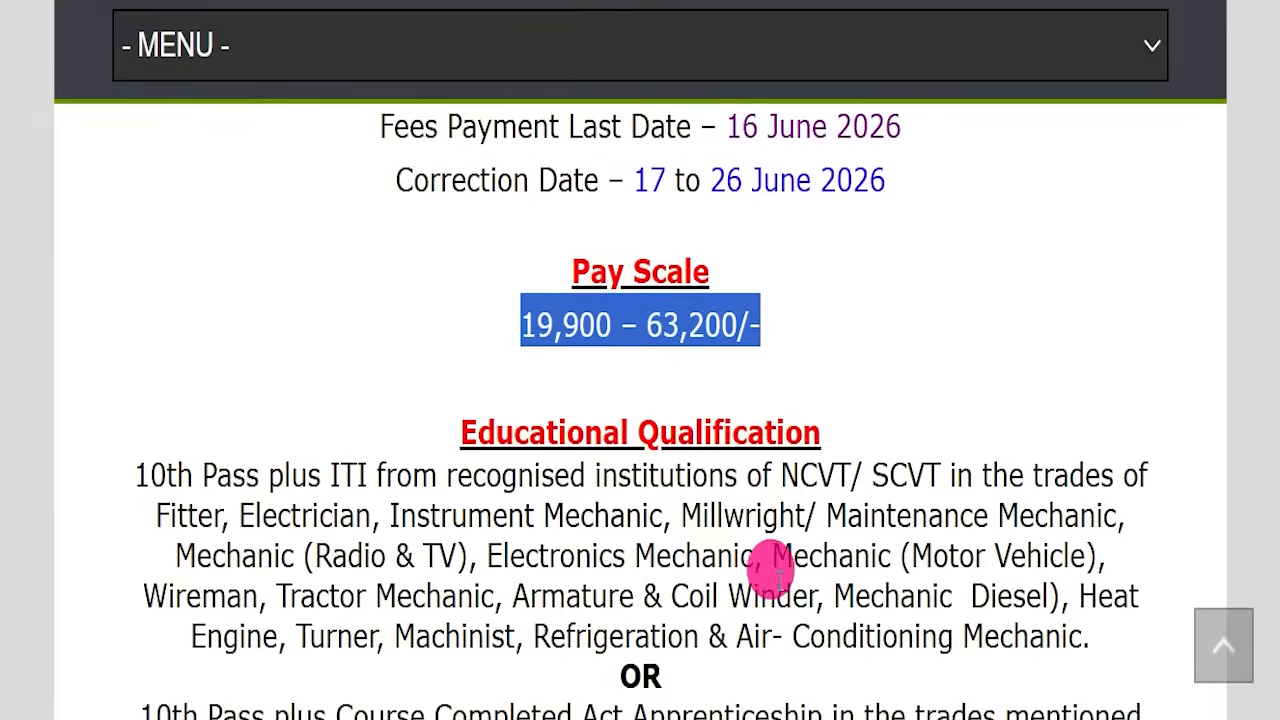
# Highlight the three alternatives in the Educational Qualification section: ITI, Act Apprenticeship and three-year Diploma
pyautogui.scroll(-1, 405, 445)
pyautogui.scroll(1, 145, 410)
pyautogui.moveTo(128, 462); pyautogui.dragTo(706, 566)
pyautogui.scroll(-1, 286, 528)
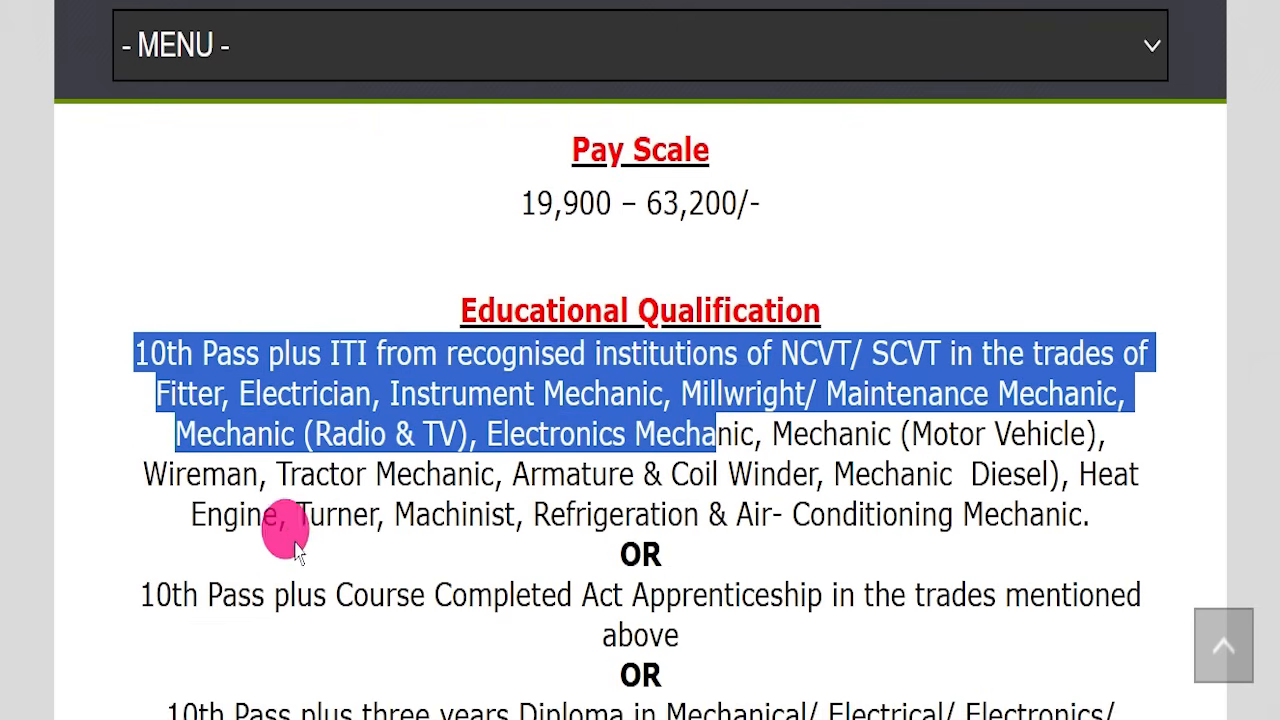
pyautogui.click(160, 598)
pyautogui.moveTo(140, 597); pyautogui.dragTo(755, 590)
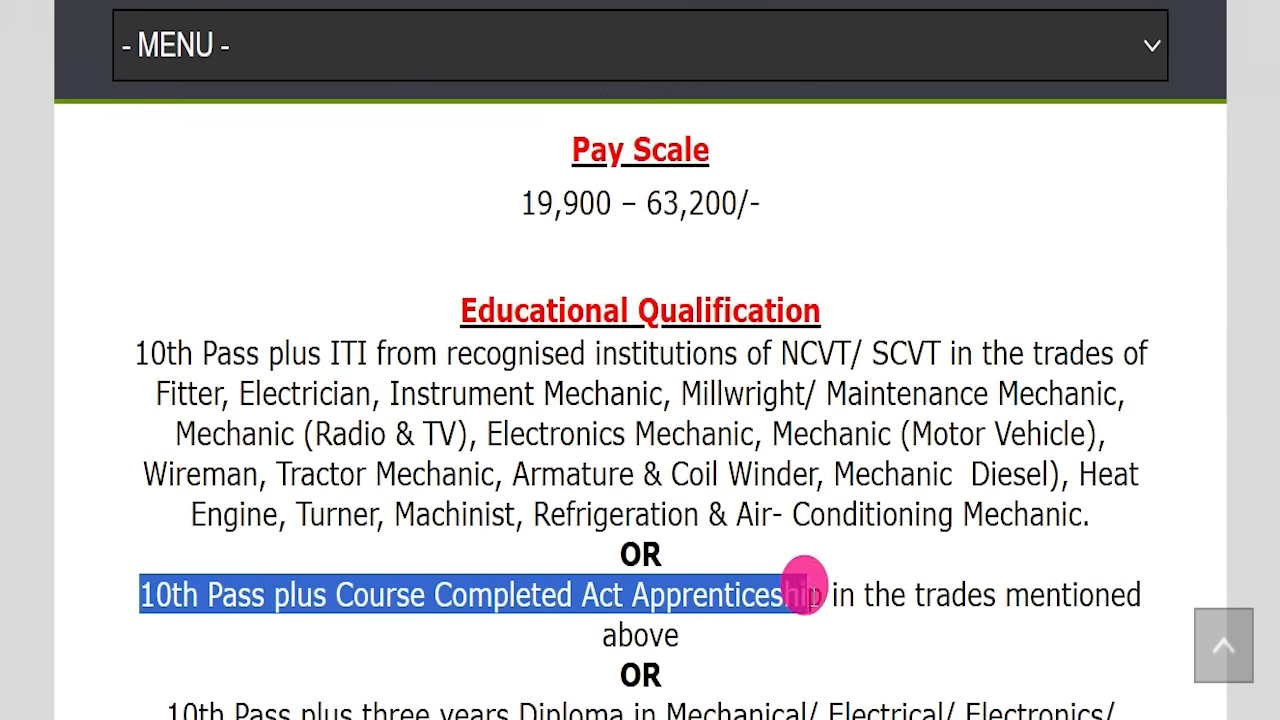
pyautogui.scroll(-2, 609, 571)
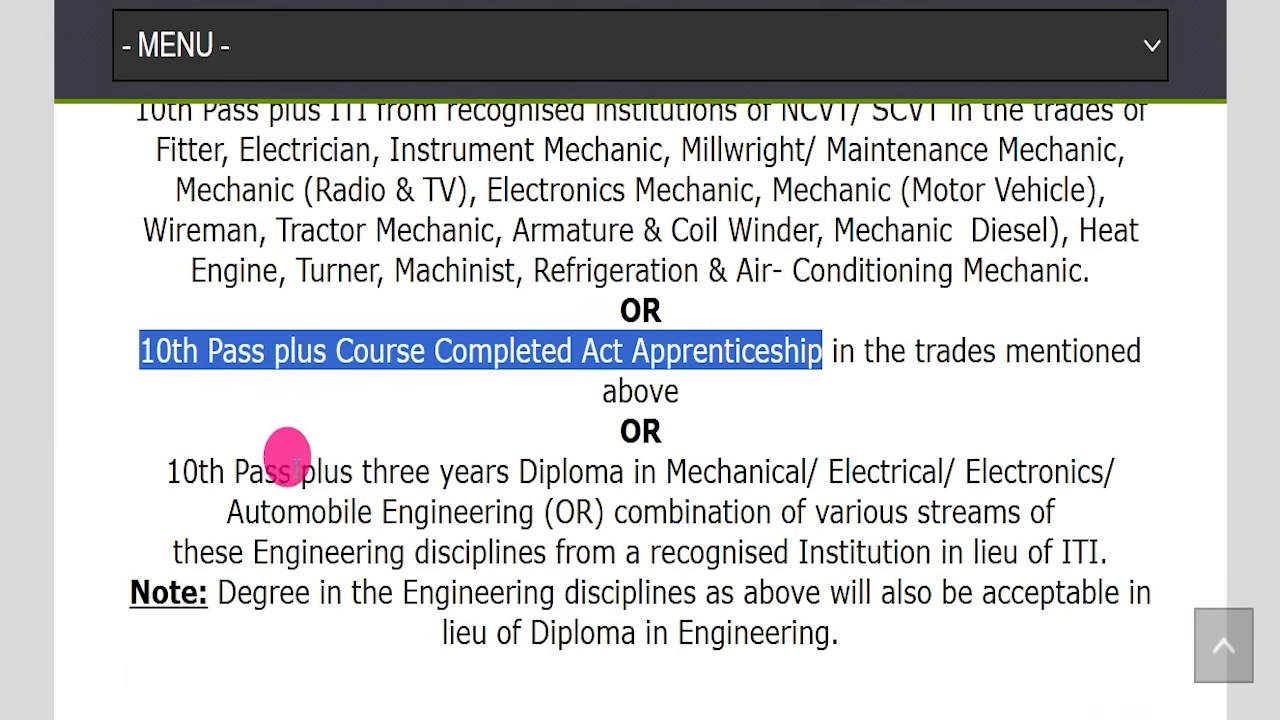
pyautogui.moveTo(166, 470); pyautogui.dragTo(908, 470)
pyautogui.moveTo(470, 550); pyautogui.dragTo(663, 606)
pyautogui.click(663, 606)
# Highlight the age limit and the Application Fee details for each category
pyautogui.scroll(-3, 857, 520)
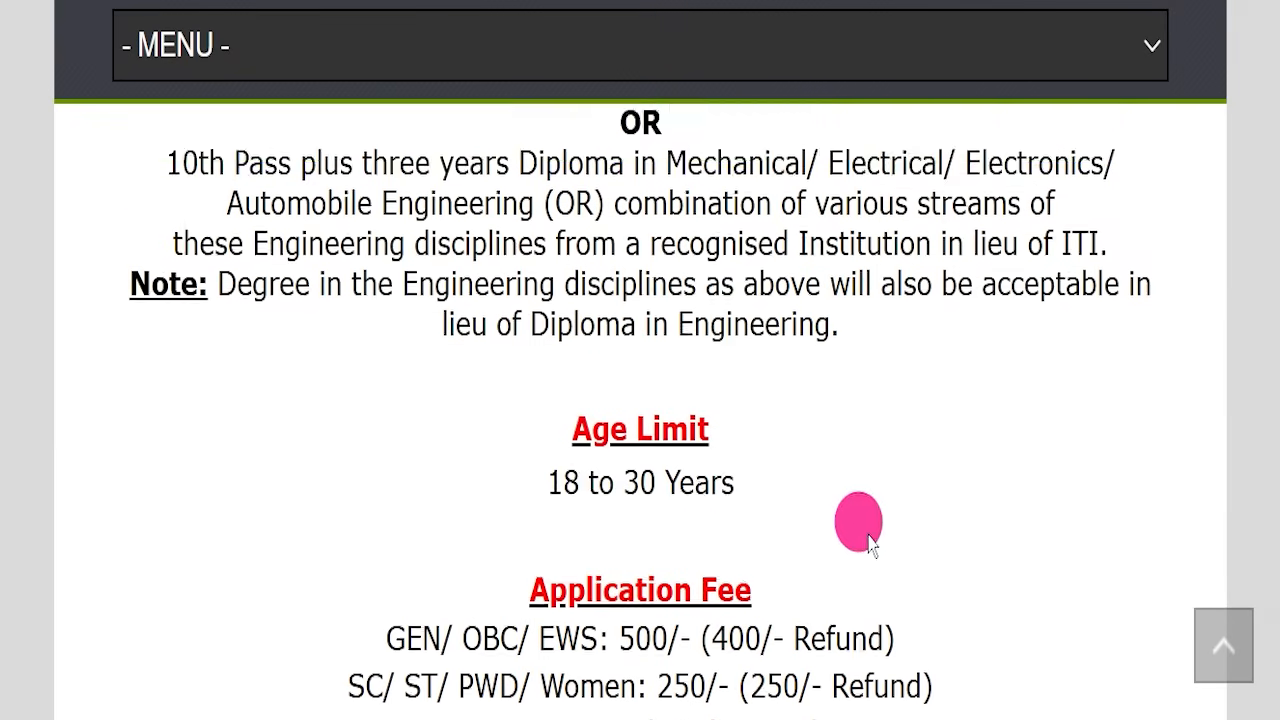
pyautogui.moveTo(548, 426); pyautogui.dragTo(814, 423)
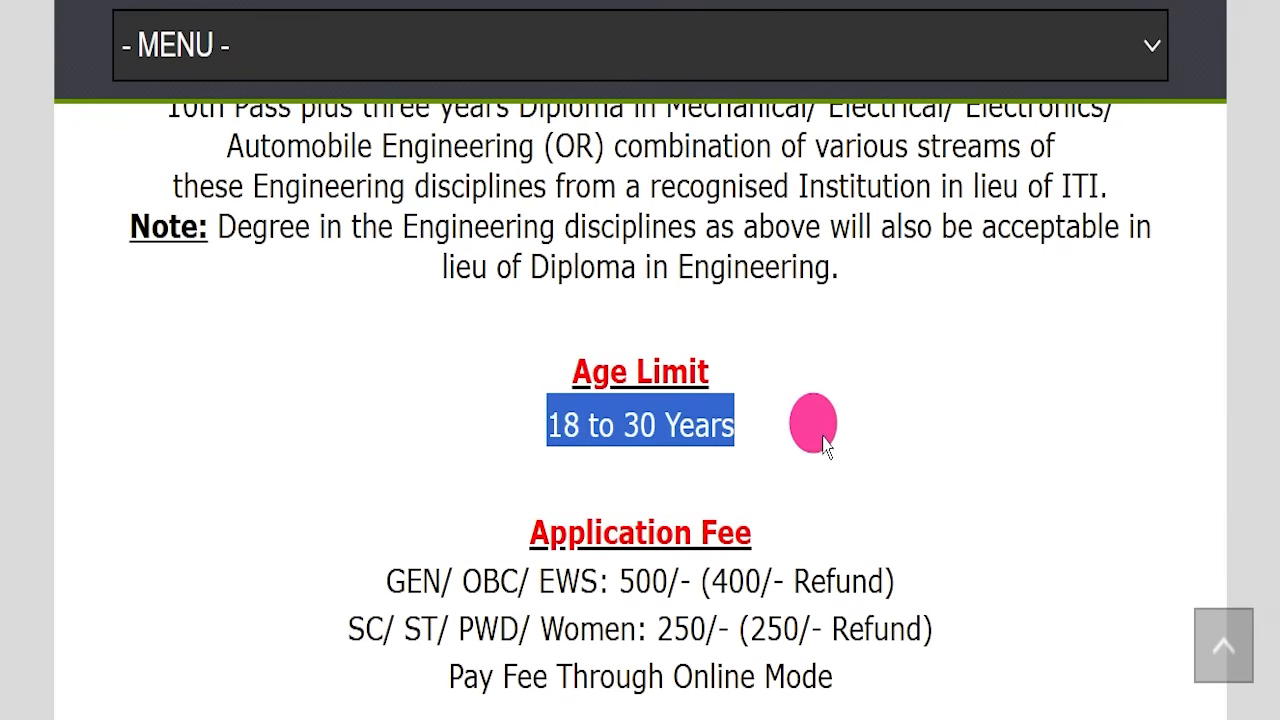
pyautogui.scroll(-1, 505, 475)
pyautogui.scroll(-1, 505, 475)
pyautogui.moveTo(323, 334); pyautogui.dragTo(651, 374)
pyautogui.moveTo(294, 371); pyautogui.dragTo(988, 390)
pyautogui.moveTo(286, 375); pyautogui.dragTo(710, 488)
pyautogui.moveTo(671, 432); pyautogui.dragTo(851, 429)
# Highlight the selection process, apply mode and job location entries in the article
pyautogui.scroll(-5, 771, 363)
pyautogui.moveTo(399, 352); pyautogui.dragTo(836, 356)
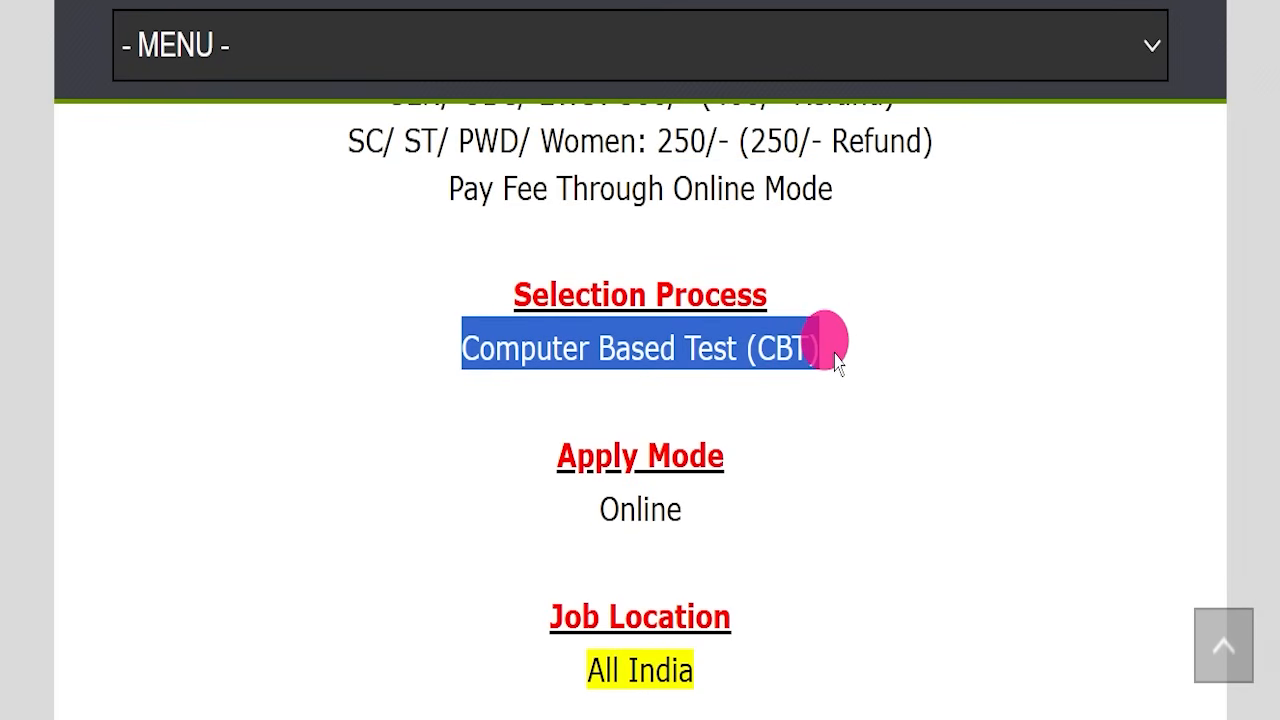
pyautogui.moveTo(530, 503); pyautogui.dragTo(783, 520)
pyautogui.moveTo(588, 672); pyautogui.dragTo(700, 672)
pyautogui.scroll(-9, 851, 543)
pyautogui.scroll(-1, 890, 495)
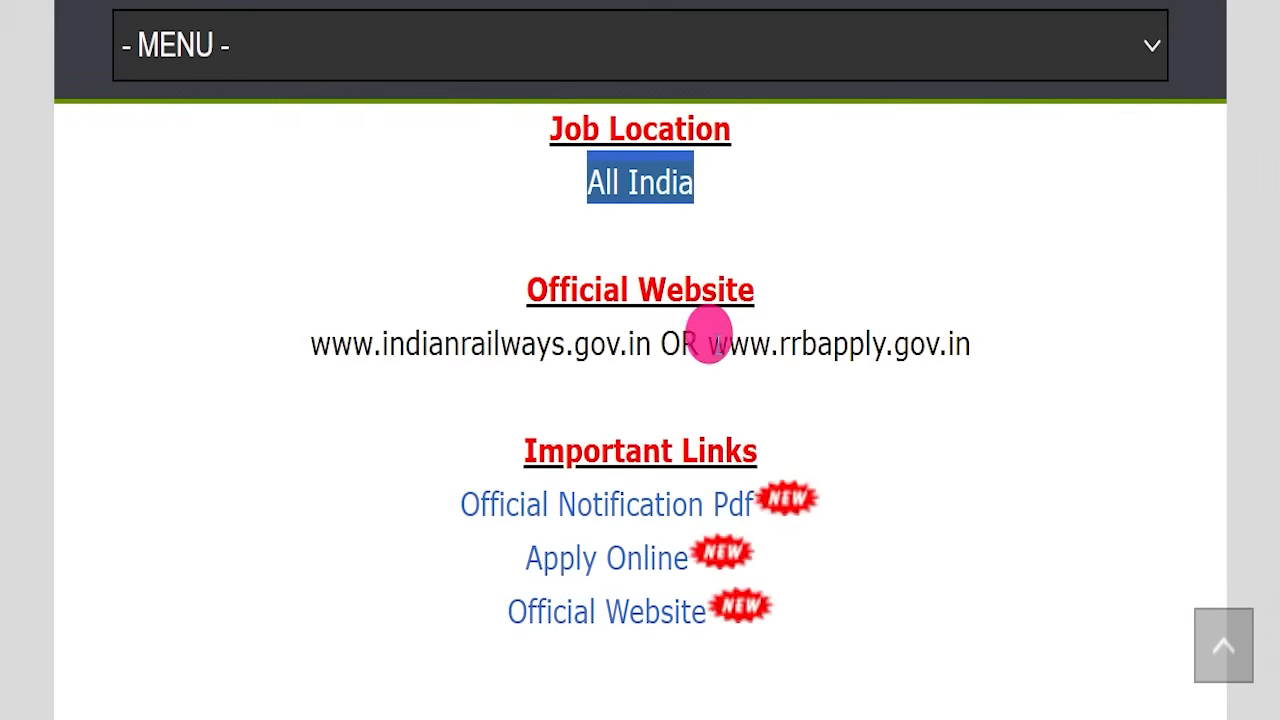
pyautogui.moveTo(708, 342); pyautogui.dragTo(985, 350)
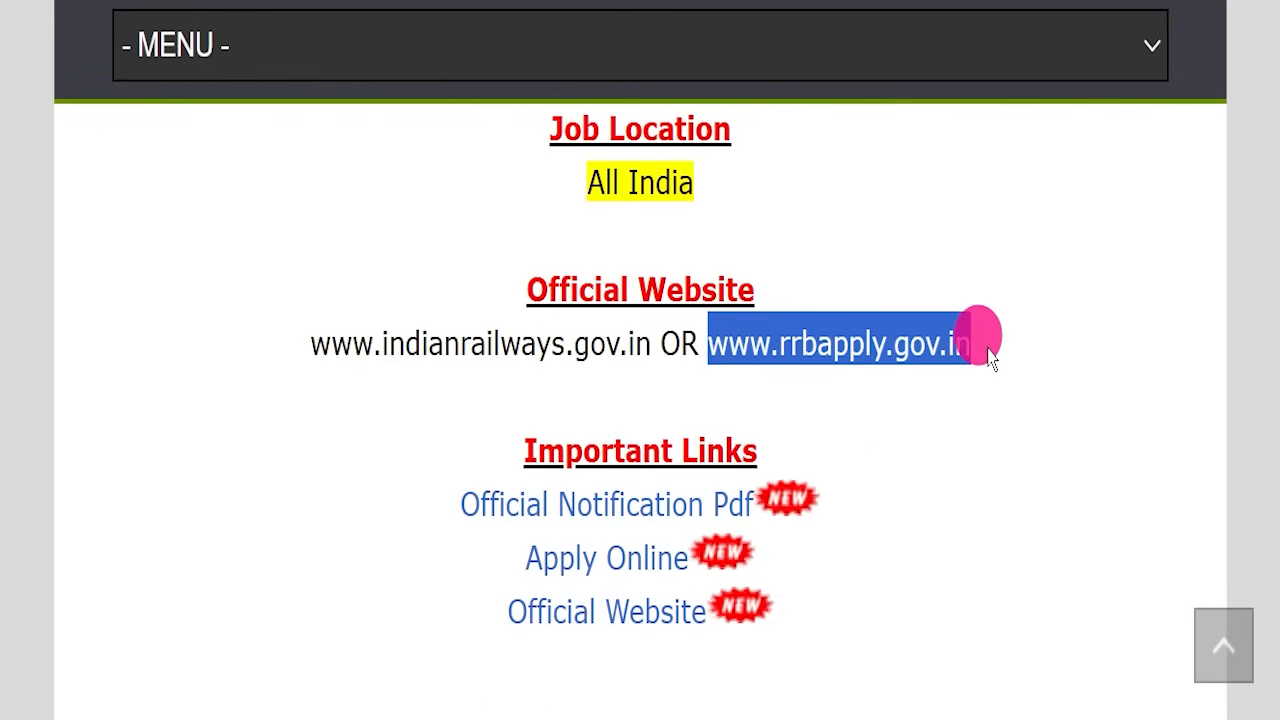
# Highlight the whole Important Links section and its Official Notification Pdf link
pyautogui.scroll(-3, 990, 358)
pyautogui.scroll(-1, 1133, 575)
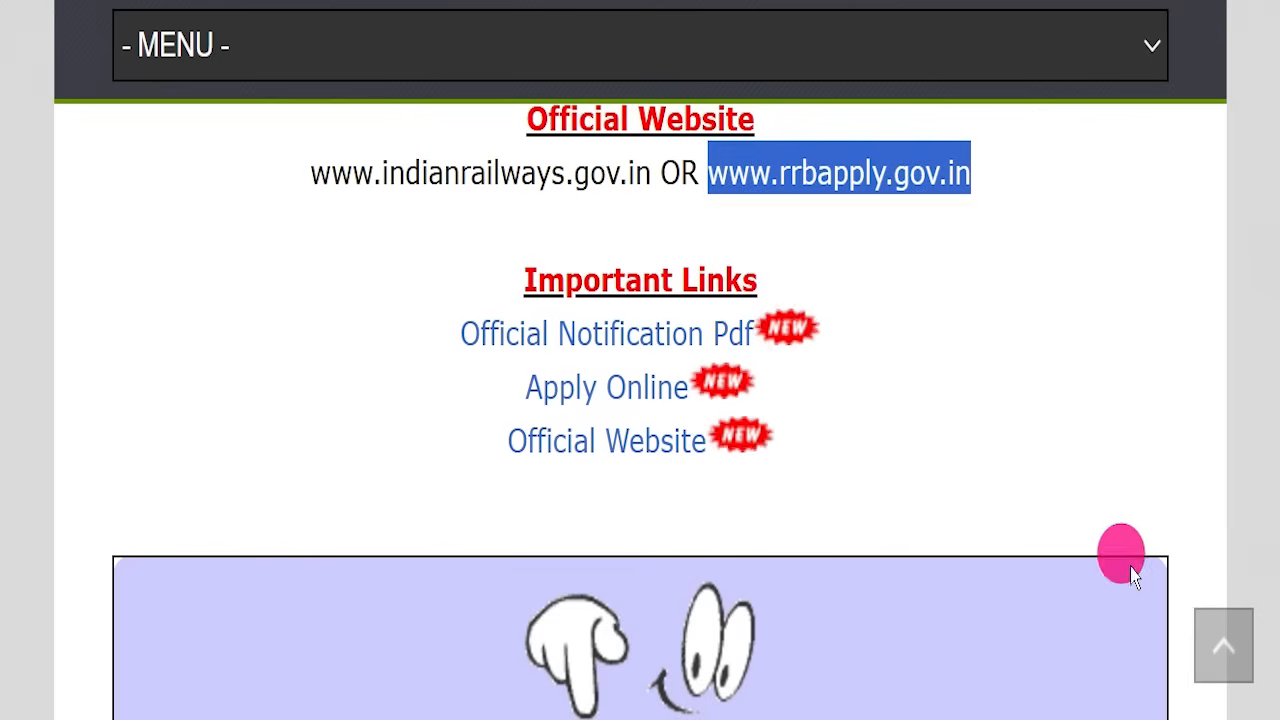
pyautogui.click(491, 280)
pyautogui.moveTo(403, 286); pyautogui.dragTo(813, 458)
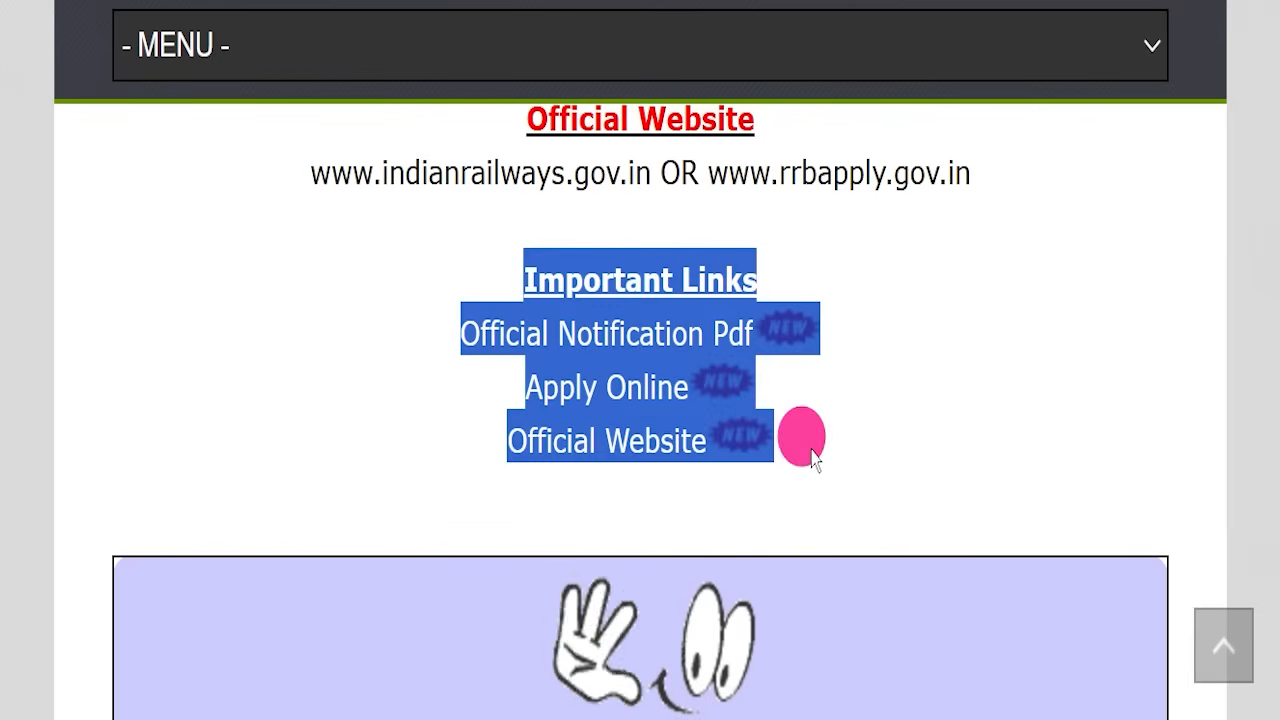
pyautogui.click(623, 343)
pyautogui.moveTo(377, 329); pyautogui.dragTo(737, 320)
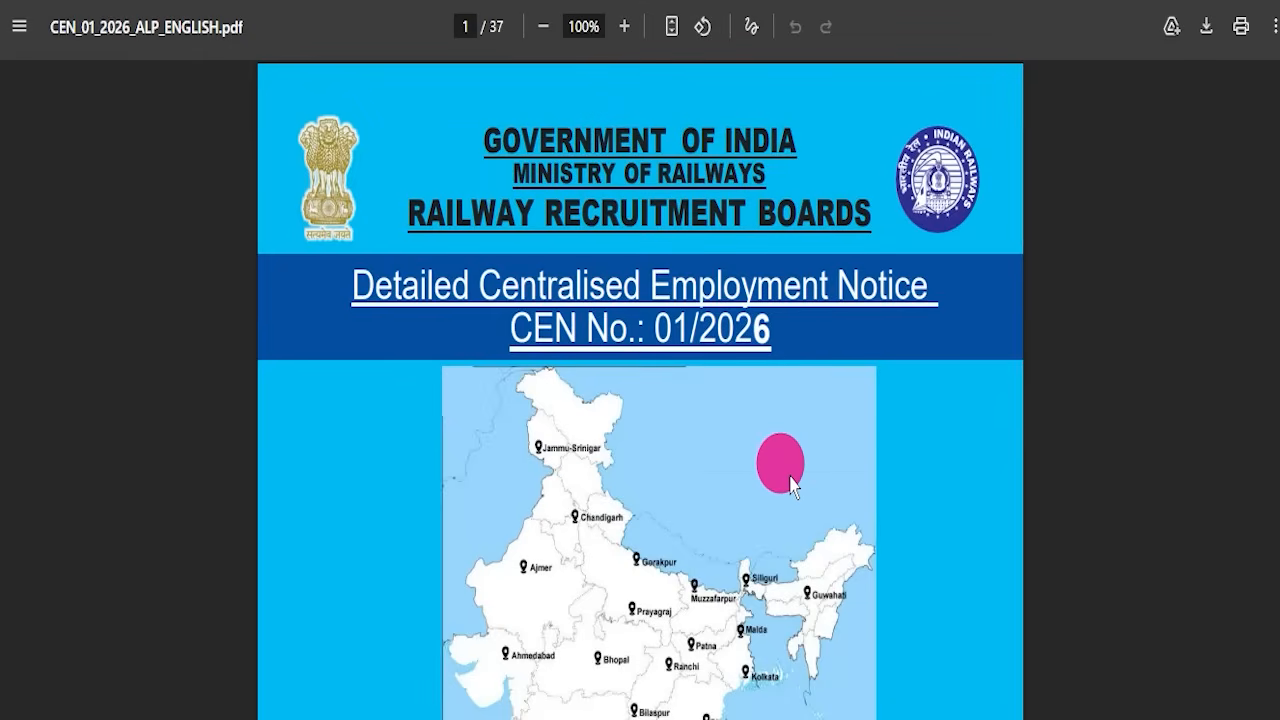
# Review the official notification PDF from the cover through the contents to the important dates and instructions on page 4
pyautogui.scroll(-10, 790, 483)
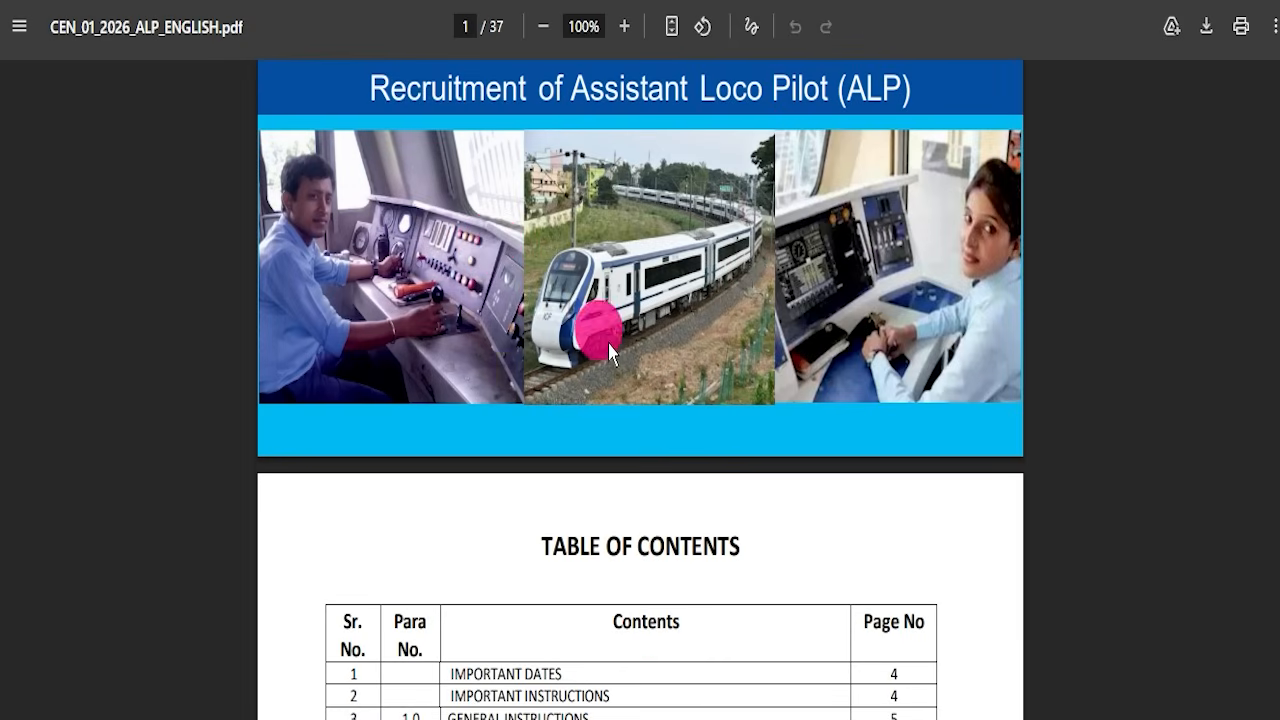
pyautogui.scroll(-15, 605, 365)
pyautogui.scroll(-15, 605, 375)
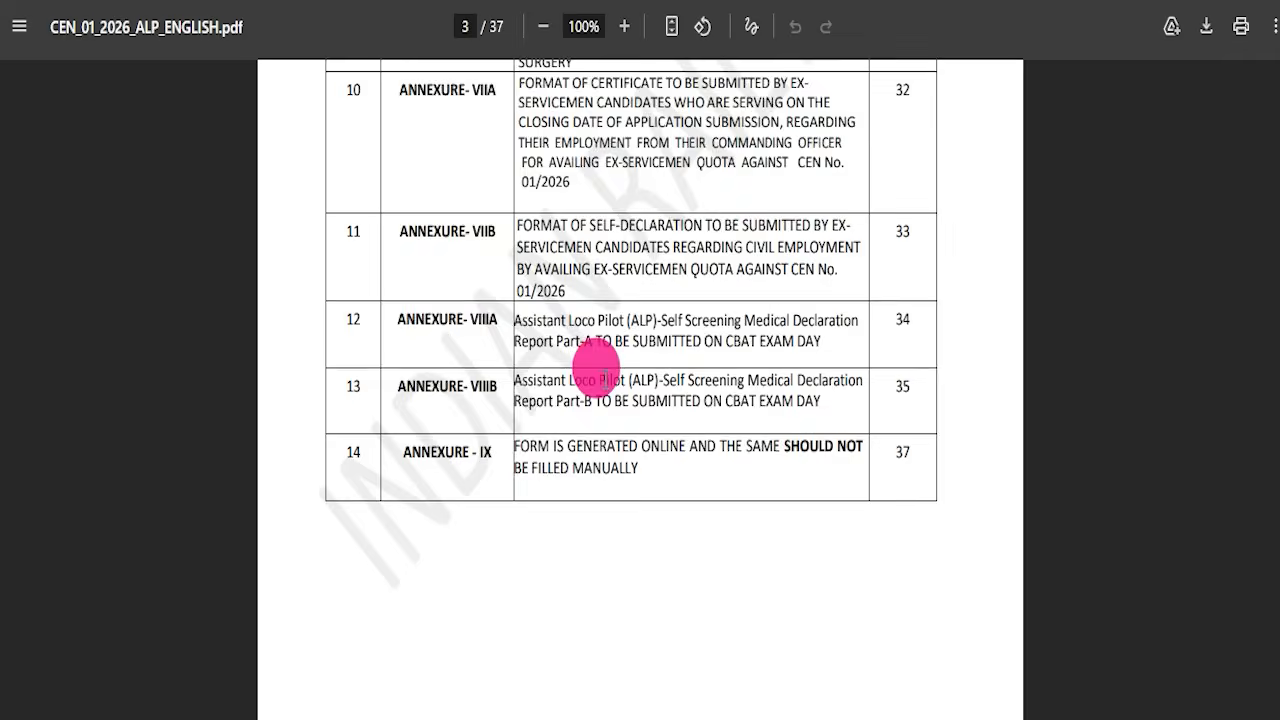
pyautogui.scroll(3, 604, 386)
pyautogui.scroll(-3, 604, 386)
pyautogui.doubleClick(604, 384)
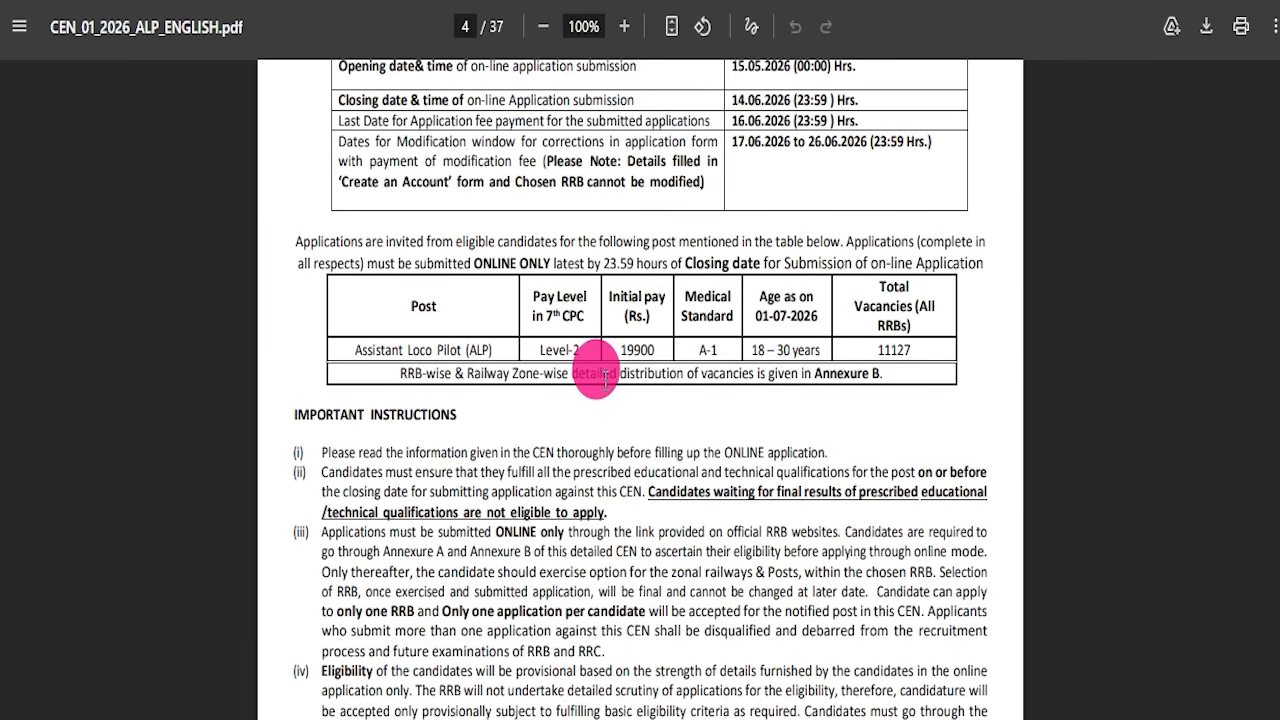
pyautogui.scroll(-5, 604, 380)
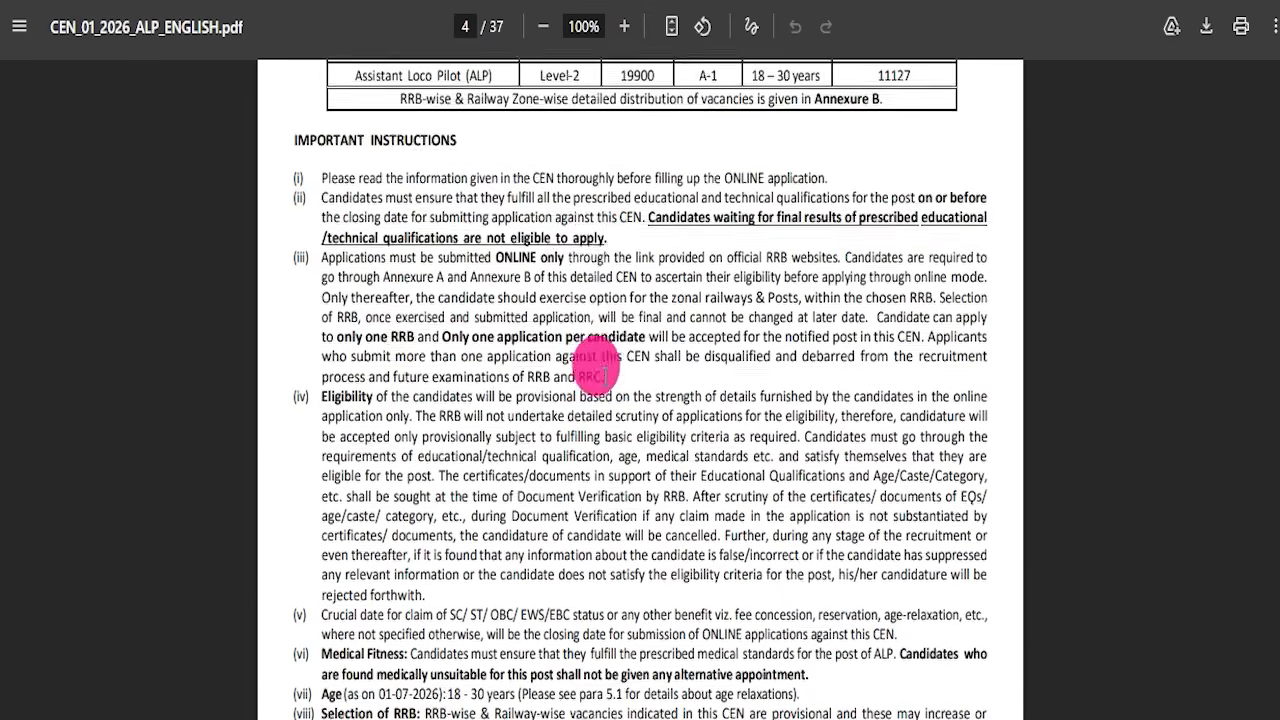
pyautogui.scroll(3, 555, 378)
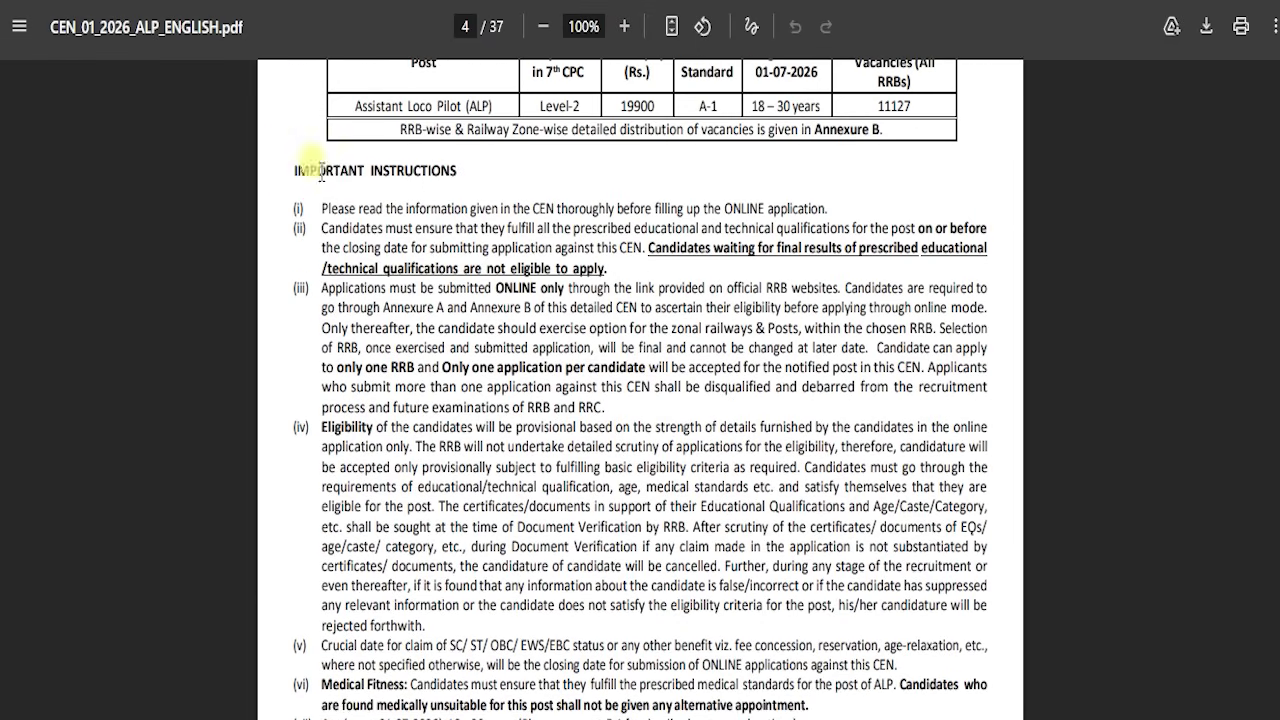
# Review the notification's mandatory scanned documents, signature specifications and signature-related rejection grounds on page 18
pyautogui.scroll(-6, 470, 372)
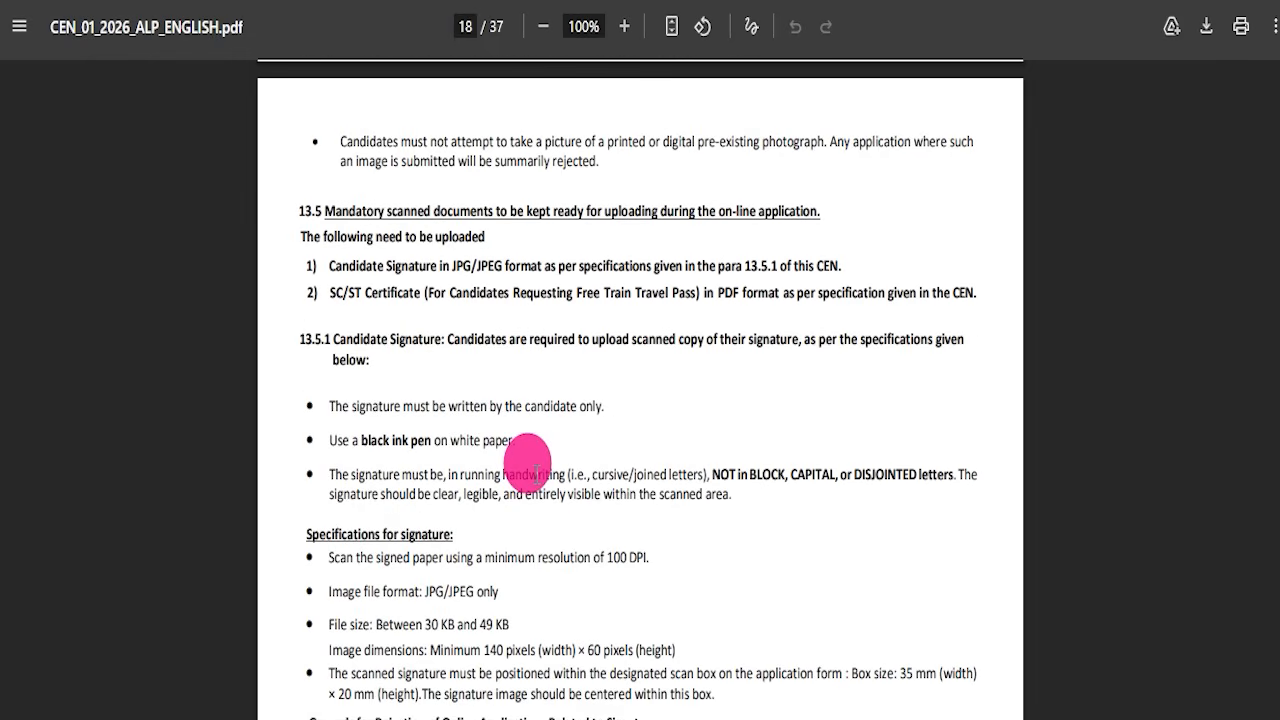
pyautogui.scroll(-3, 314, 400)
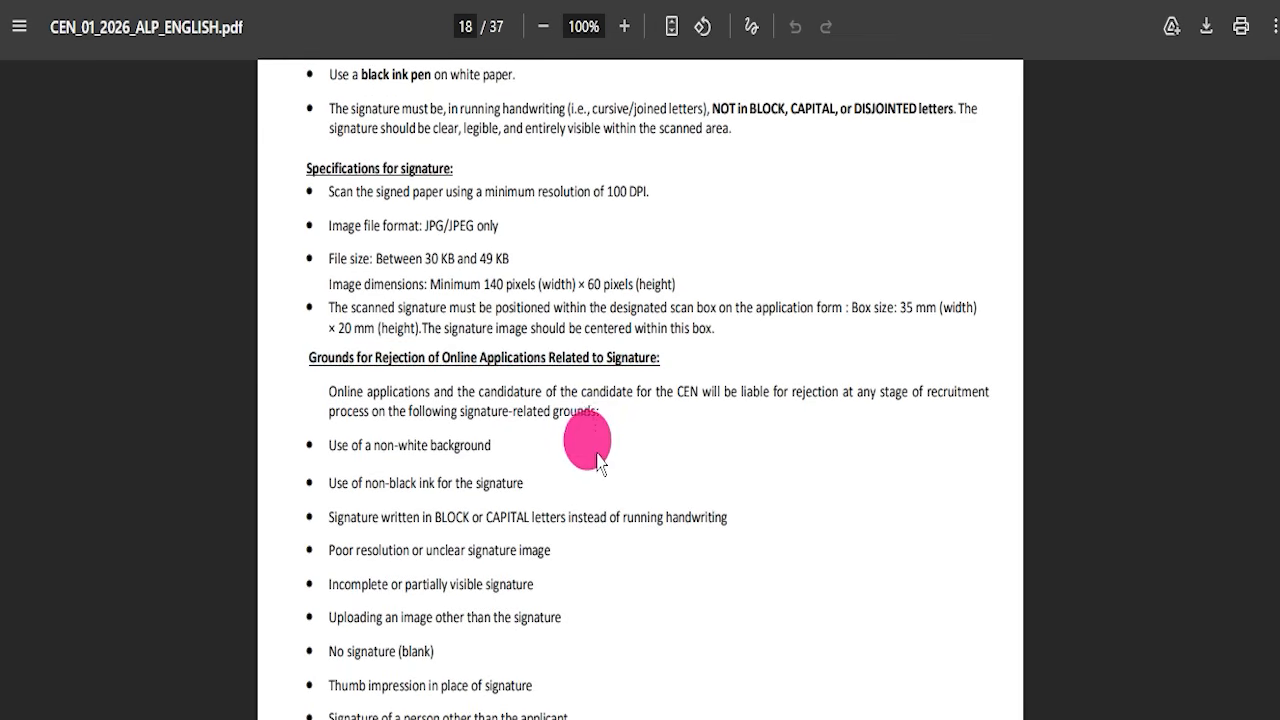
pyautogui.scroll(-7, 451, 349)
pyautogui.scroll(1, 443, 345)
# Find the Annexure-A post-wise parameters table in the notification and highlight the Assistant Loco Pilot's minimum educational qualification
pyautogui.scroll(-20, 443, 345)
pyautogui.scroll(-20, 563, 408)
pyautogui.scroll(-4, 560, 441)
pyautogui.scroll(14, 557, 429)
pyautogui.scroll(-1, 757, 478)
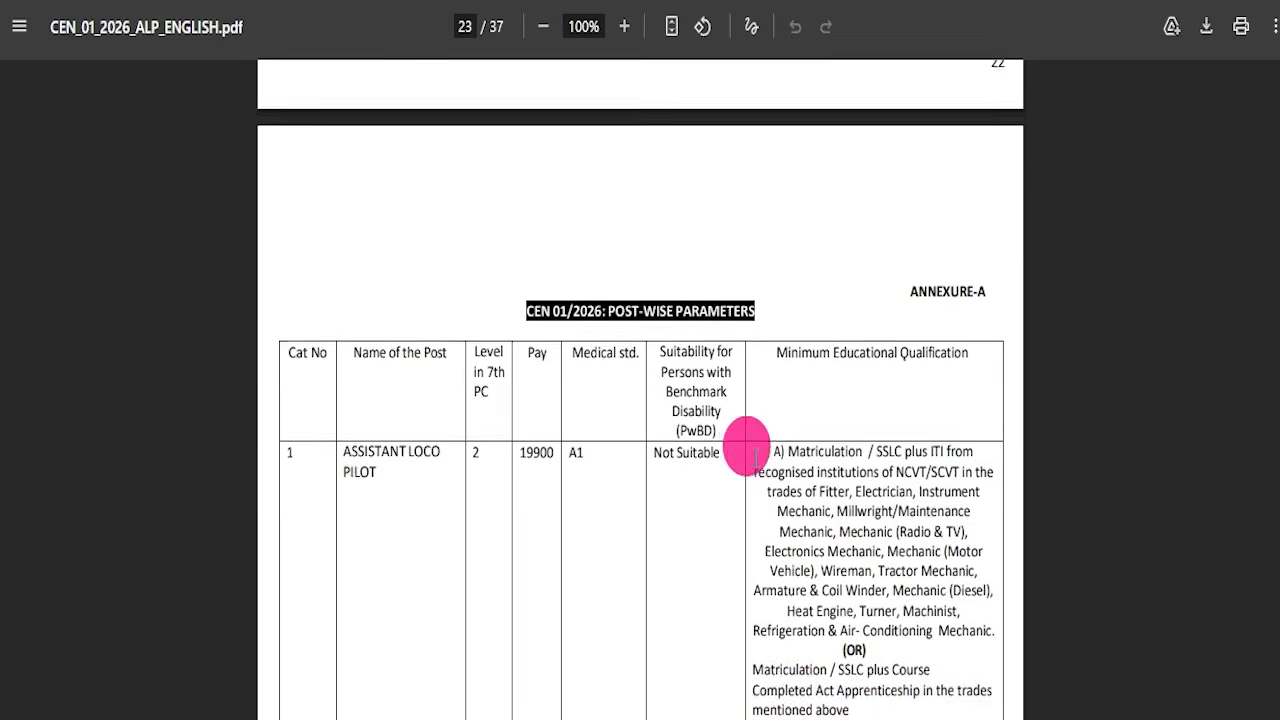
pyautogui.scroll(-2, 757, 470)
pyautogui.moveTo(788, 260); pyautogui.dragTo(852, 566)
# Examine the RRB and zone-wise ALP vacancy table, highlighting entries in its rows
pyautogui.scroll(-12, 543, 423)
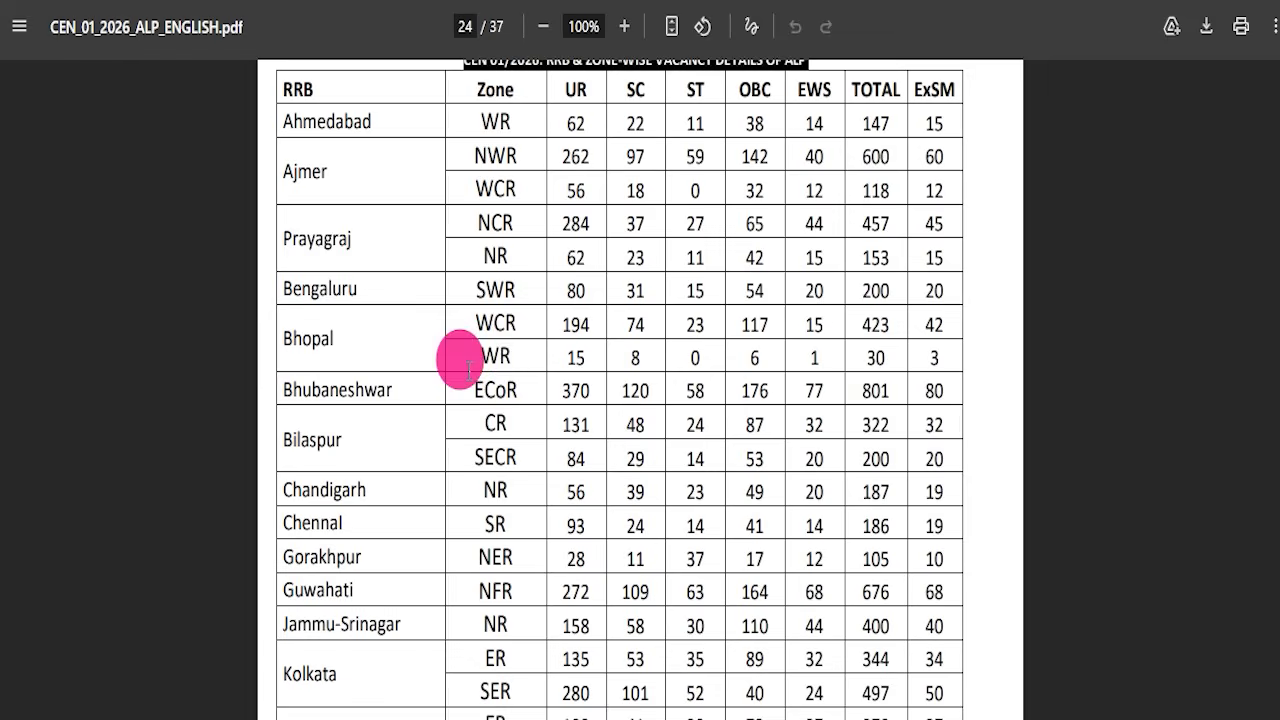
pyautogui.scroll(2, 300, 263)
pyautogui.moveTo(284, 366); pyautogui.dragTo(460, 400)
pyautogui.click(464, 370)
pyautogui.moveTo(586, 335); pyautogui.dragTo(834, 338)
# Skim the notification's remaining annexure pages and return to the start of the document
pyautogui.scroll(-10, 618, 508)
pyautogui.scroll(-20, 525, 465)
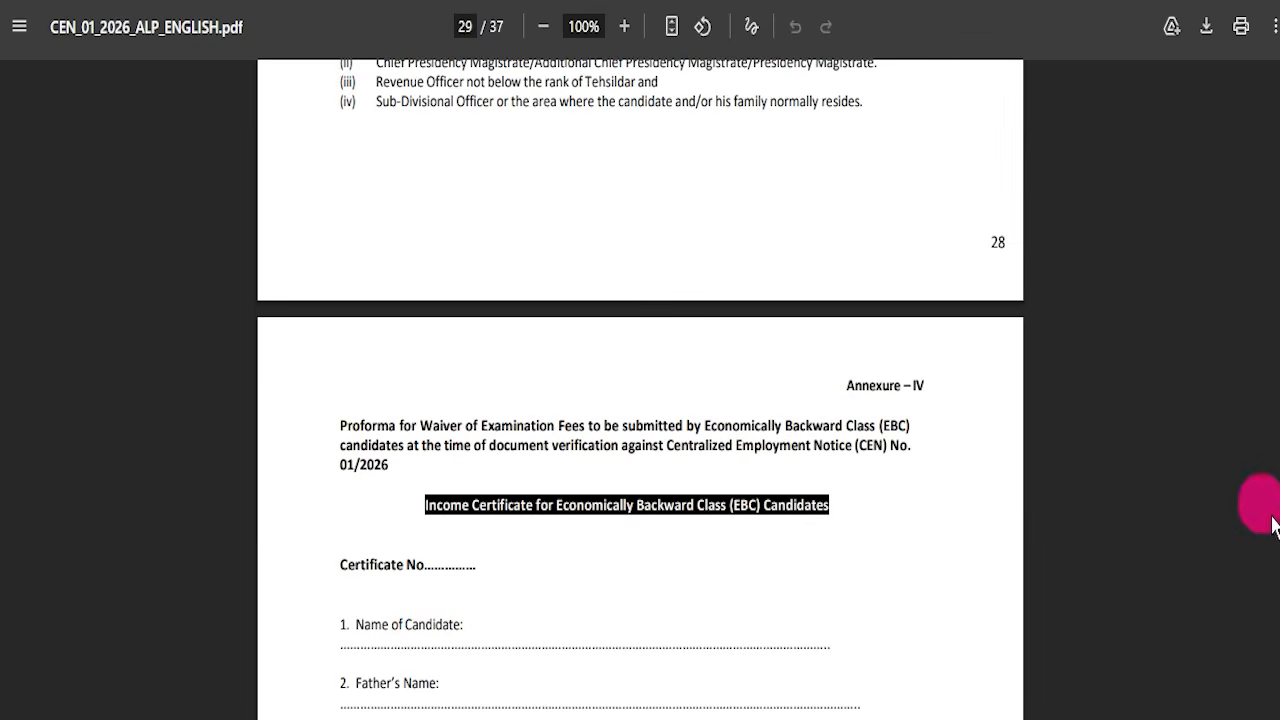
pyautogui.scroll(-20, 1273, 540)
pyautogui.moveTo(1277, 578); pyautogui.dragTo(1277, 66)
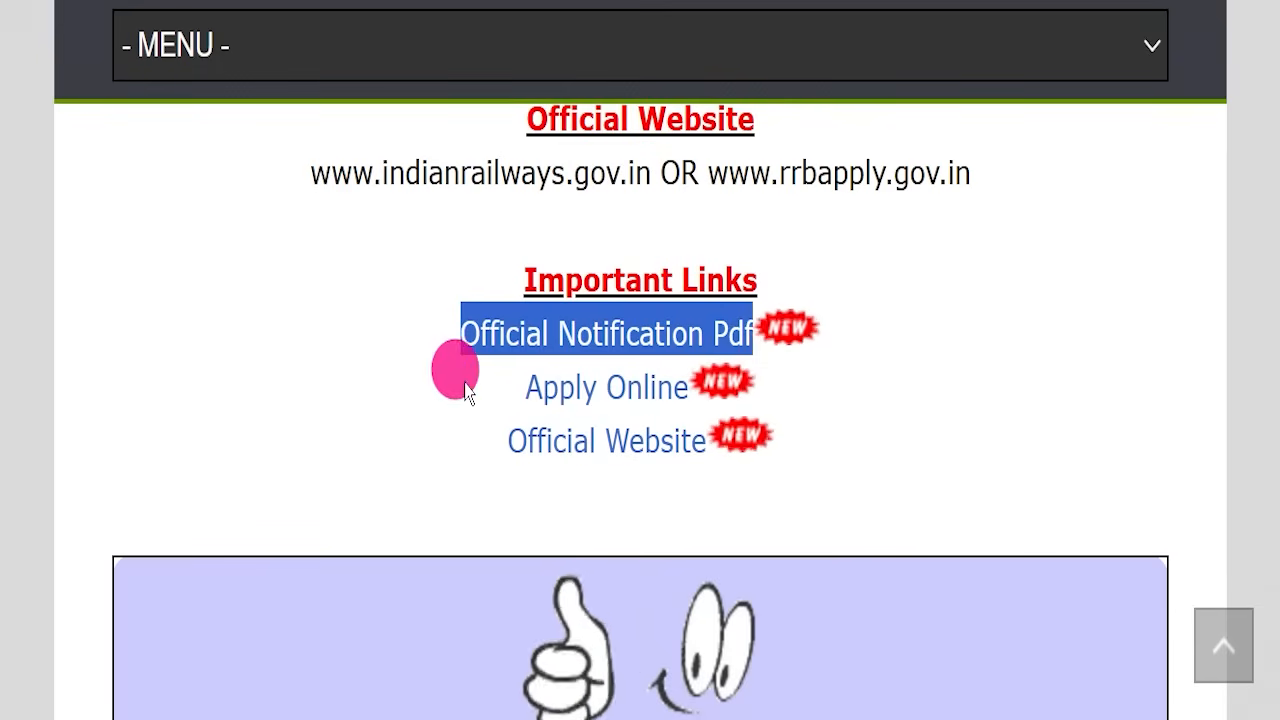
# Go from the article's Apply Online link to the RRB website's login page and choose Login with Aadhaar
pyautogui.moveTo(465, 390); pyautogui.dragTo(692, 388)
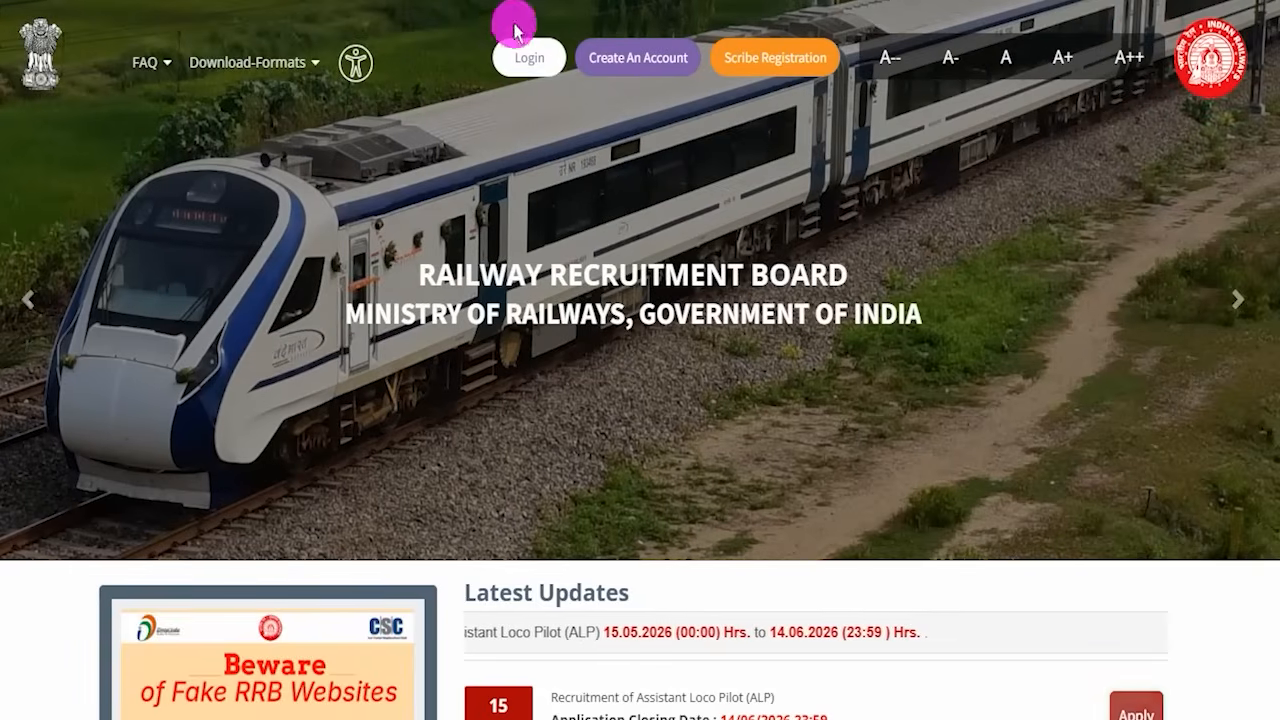
pyautogui.click(524, 55)
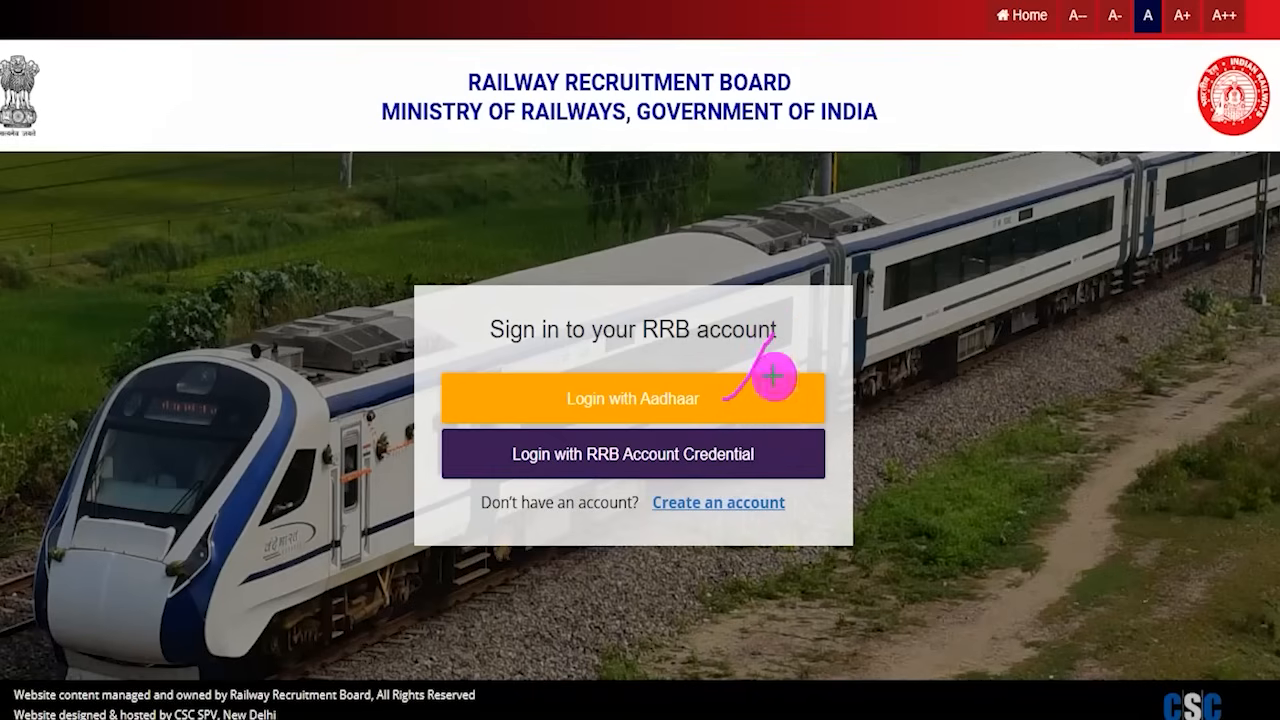
pyautogui.moveTo(766, 449); pyautogui.dragTo(794, 400)
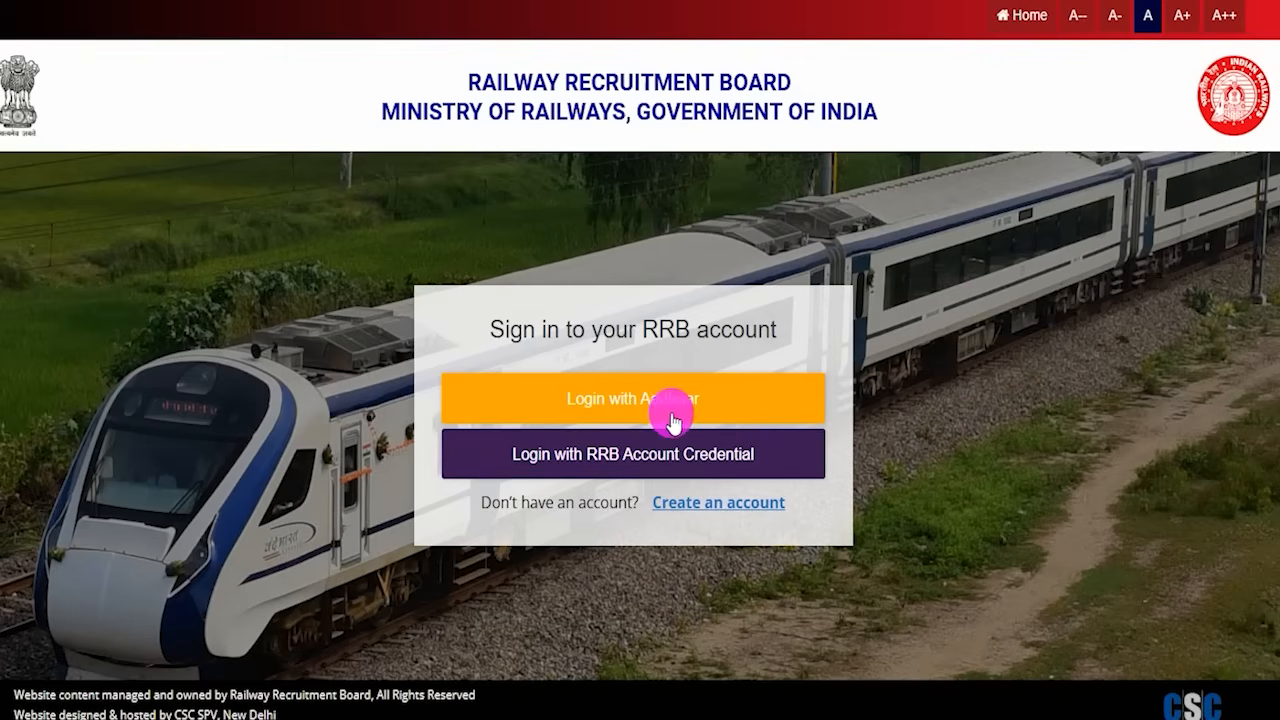
pyautogui.click(640, 406)
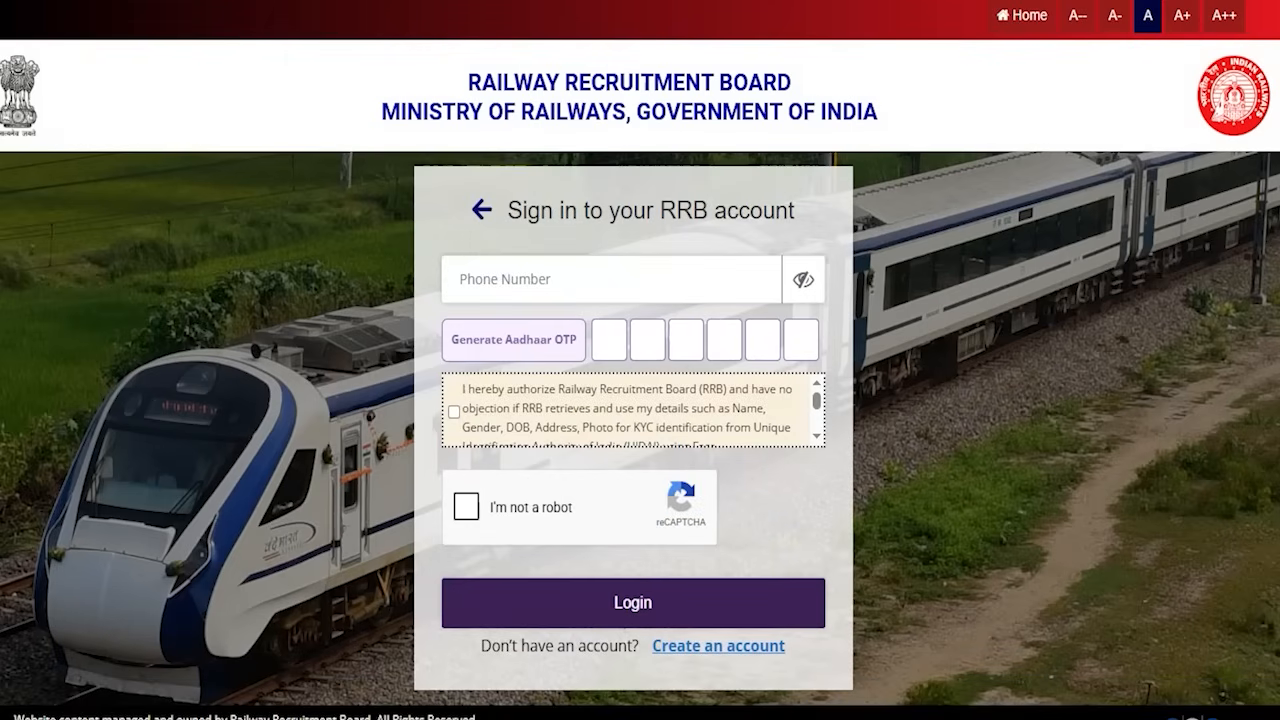
# Mark the Aadhaar sign-in form's phone number, Generate Aadhaar OTP, OTP boxes and reCAPTCHA, and draw an arrow to Login
pyautogui.moveTo(588, 270); pyautogui.dragTo(628, 210)
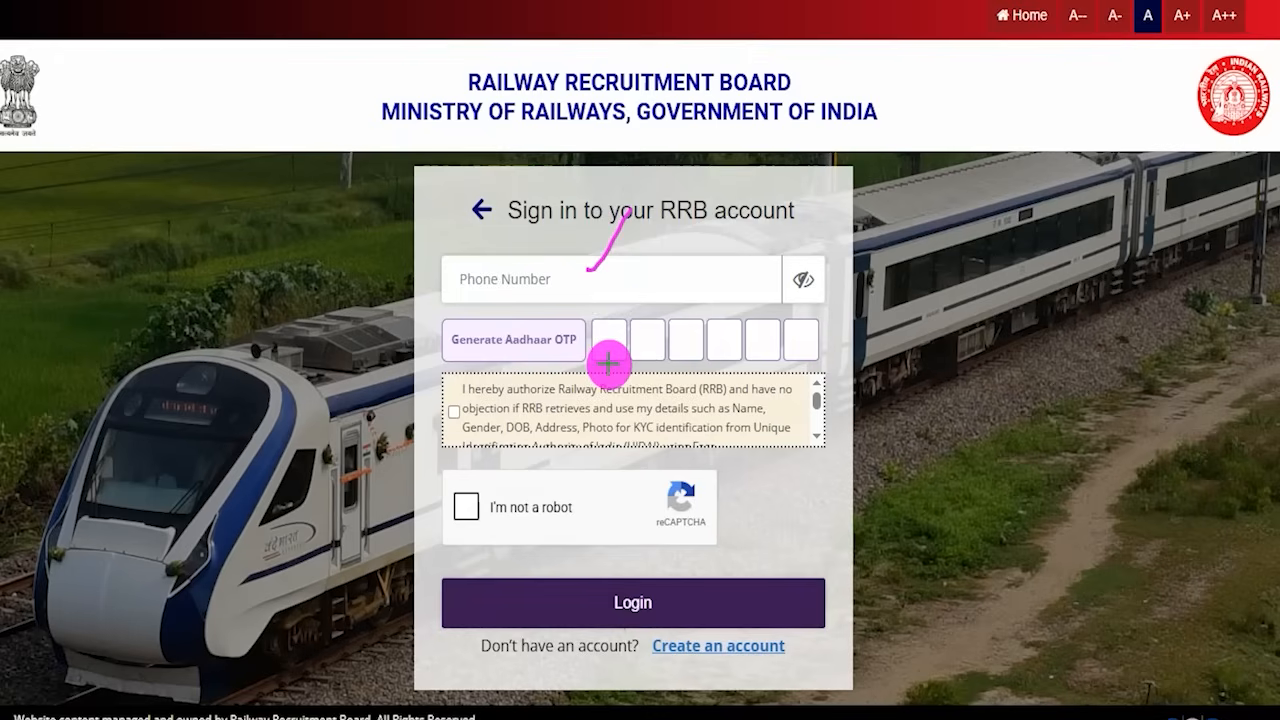
pyautogui.moveTo(523, 331); pyautogui.dragTo(556, 297)
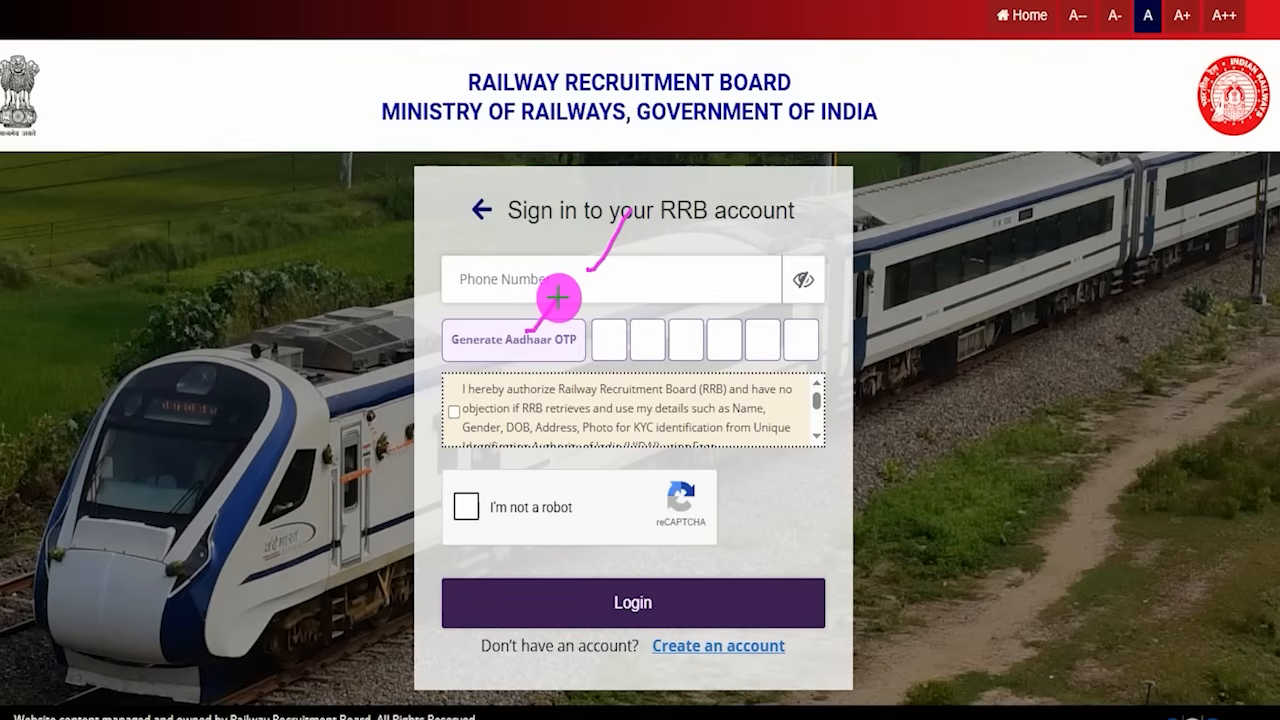
pyautogui.moveTo(606, 343); pyautogui.dragTo(611, 343)
pyautogui.moveTo(646, 341); pyautogui.dragTo(773, 342)
pyautogui.moveTo(788, 342); pyautogui.dragTo(808, 342)
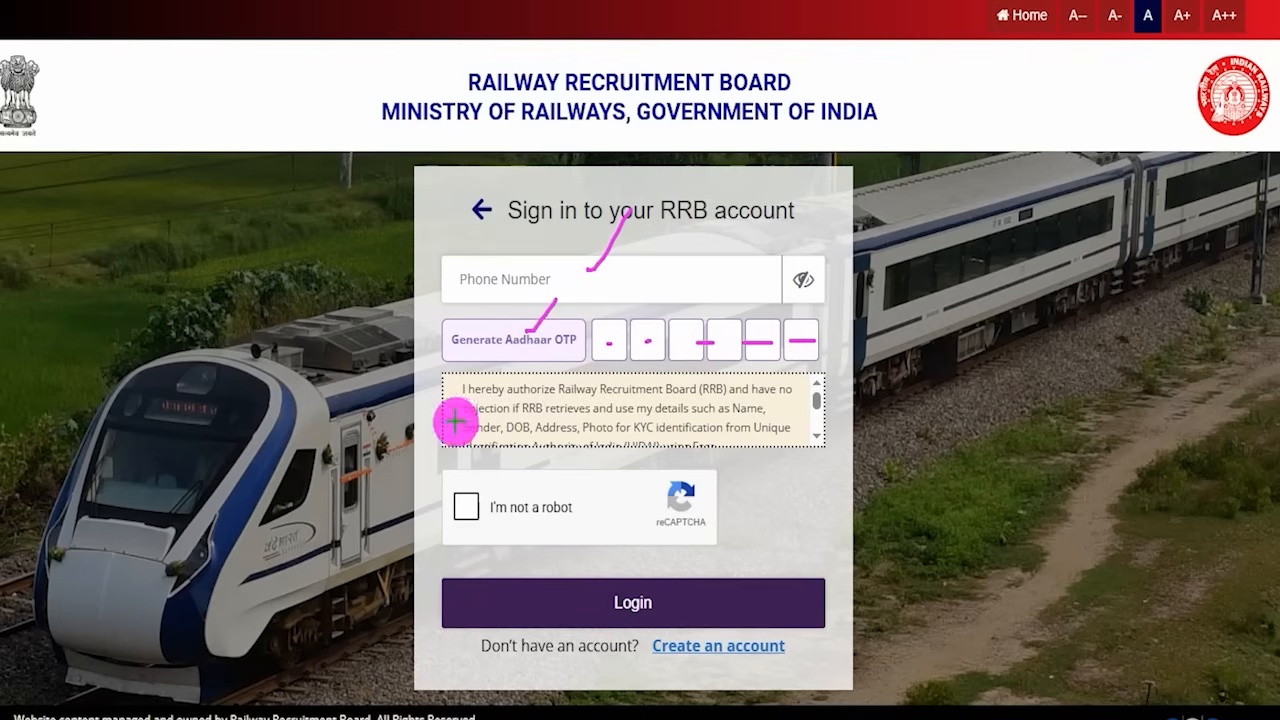
pyautogui.moveTo(461, 507); pyautogui.dragTo(488, 472)
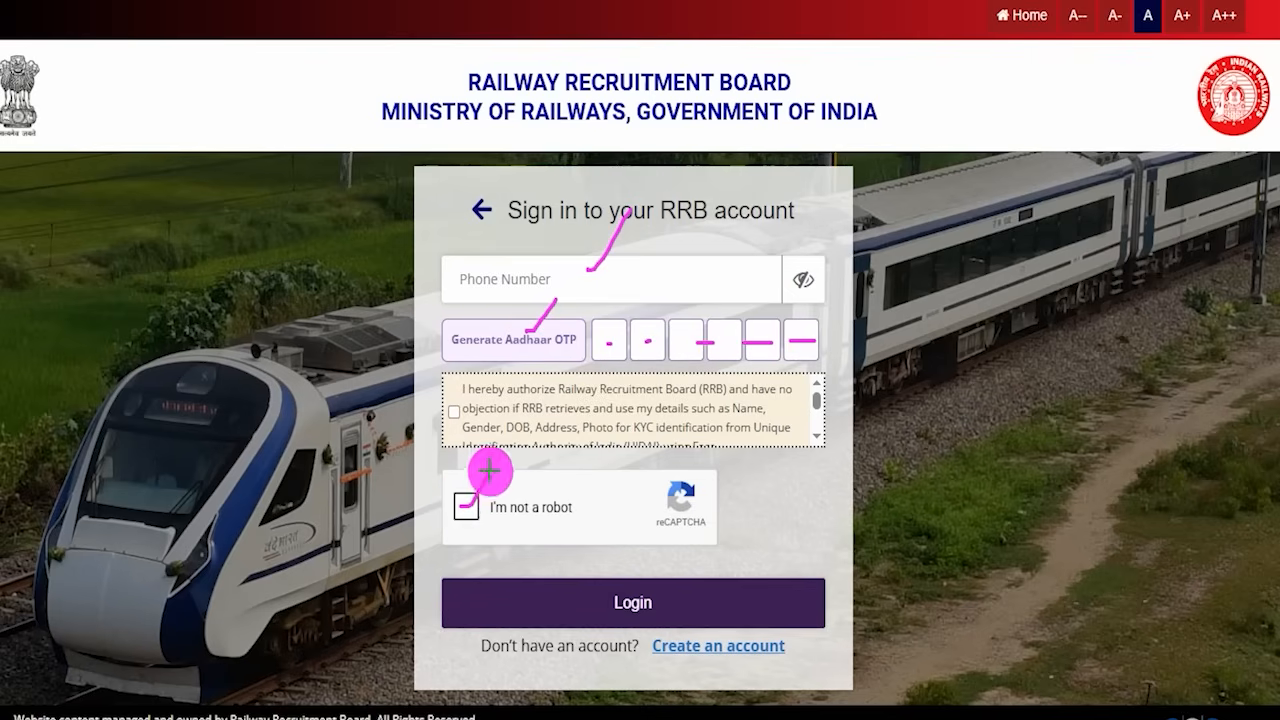
pyautogui.moveTo(1028, 283)
pyautogui.mouseDown()
pyautogui.moveTo(737, 588)
pyautogui.moveTo(706, 600)
pyautogui.mouseUp()
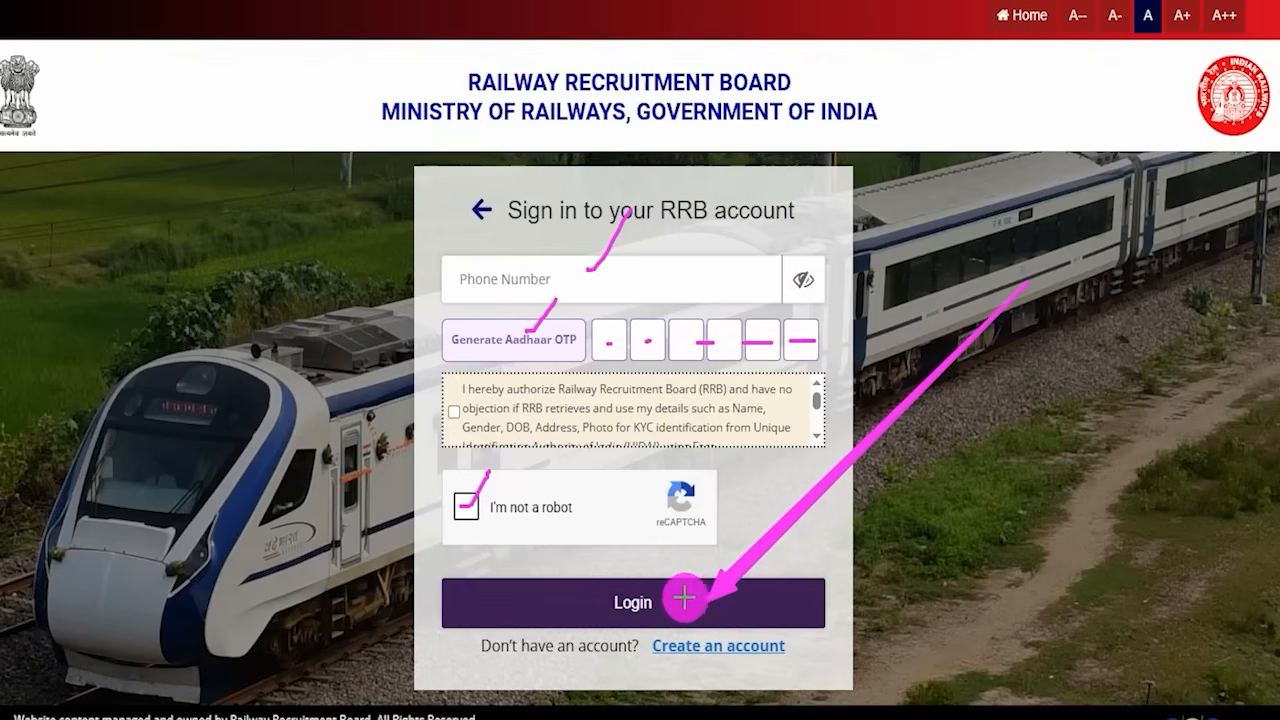
# Clear the markings, go back to the sign-in choices, and open and mark the Login with RRB Account Credential form before clearing it
pyautogui.press('Escape')
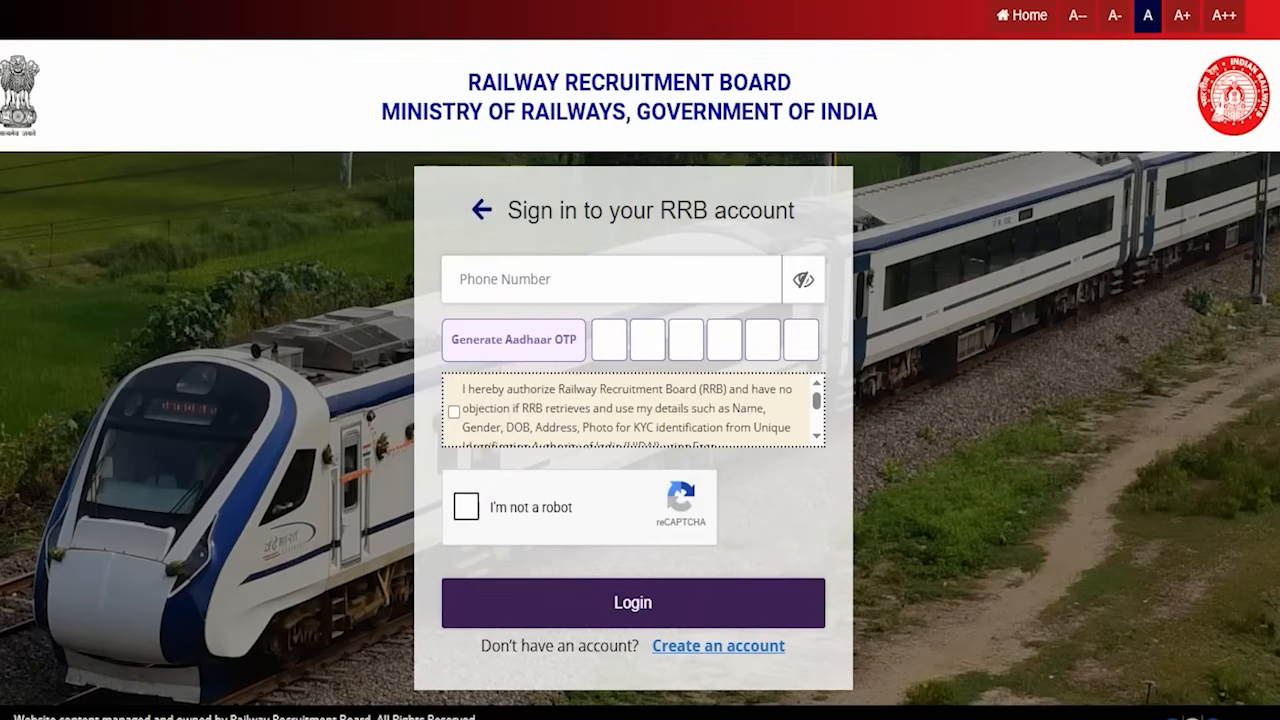
pyautogui.click(481, 209)
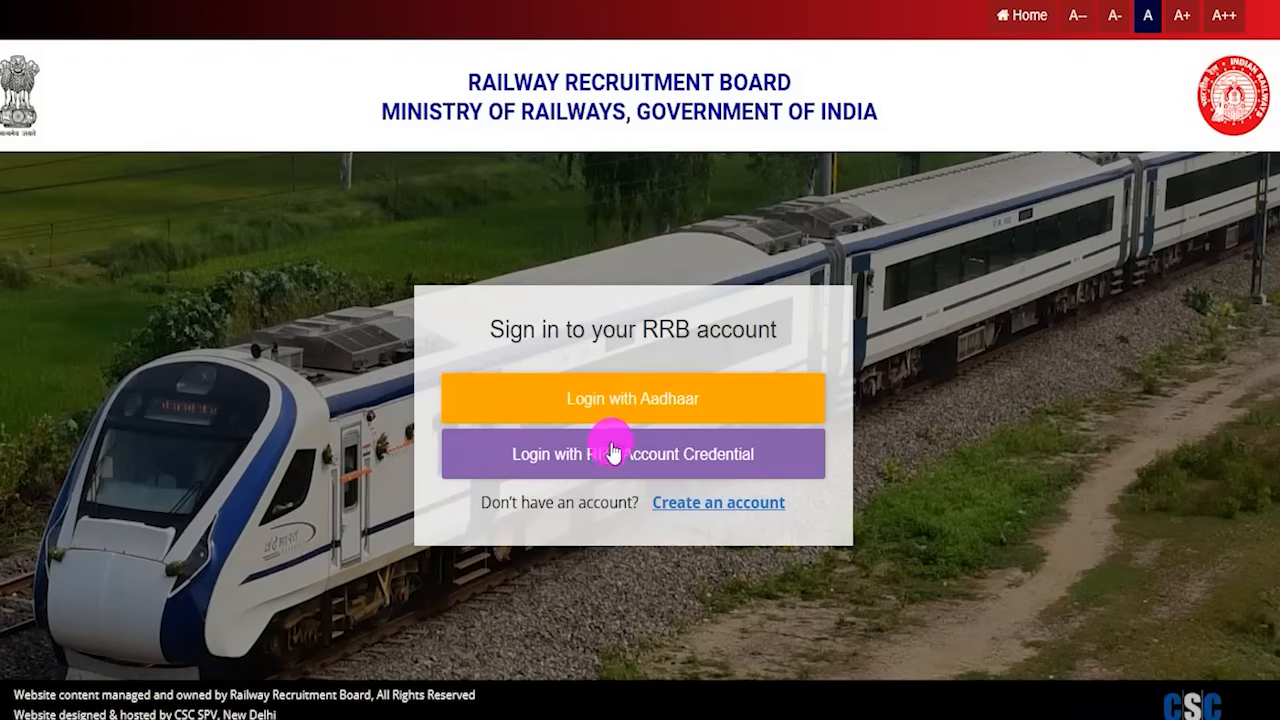
pyautogui.click(695, 462)
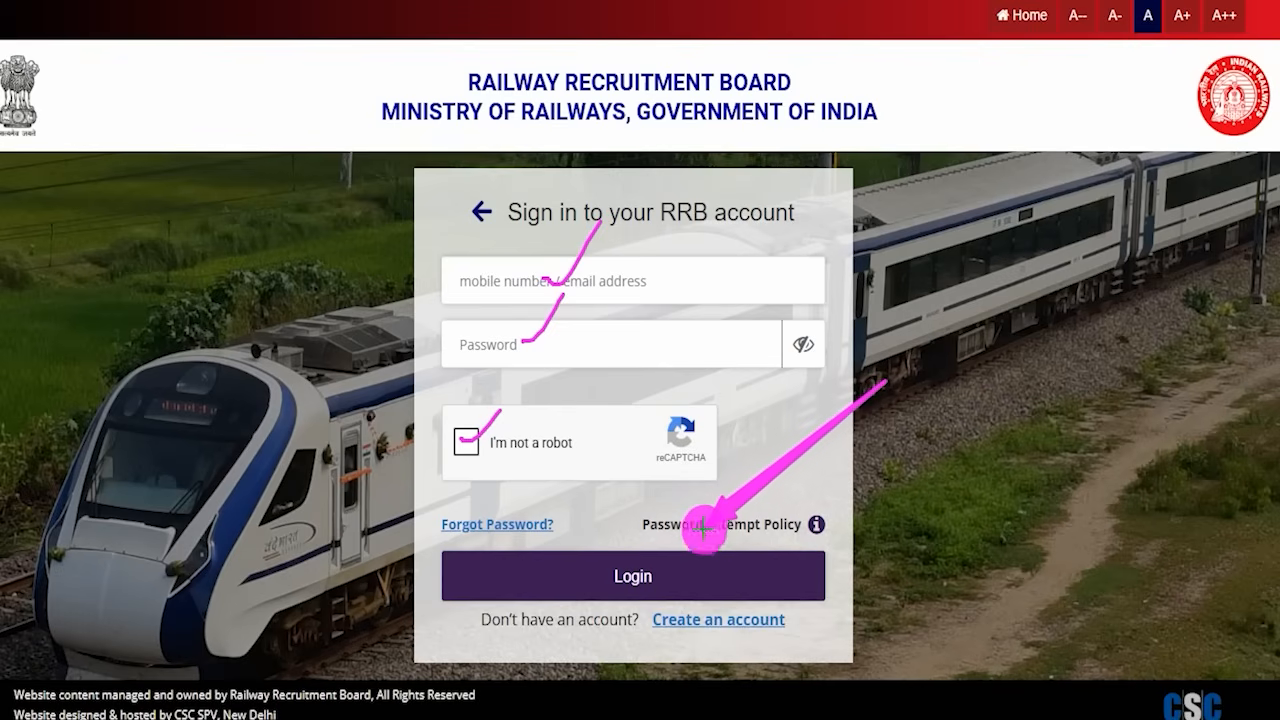
pyautogui.press('Escape')
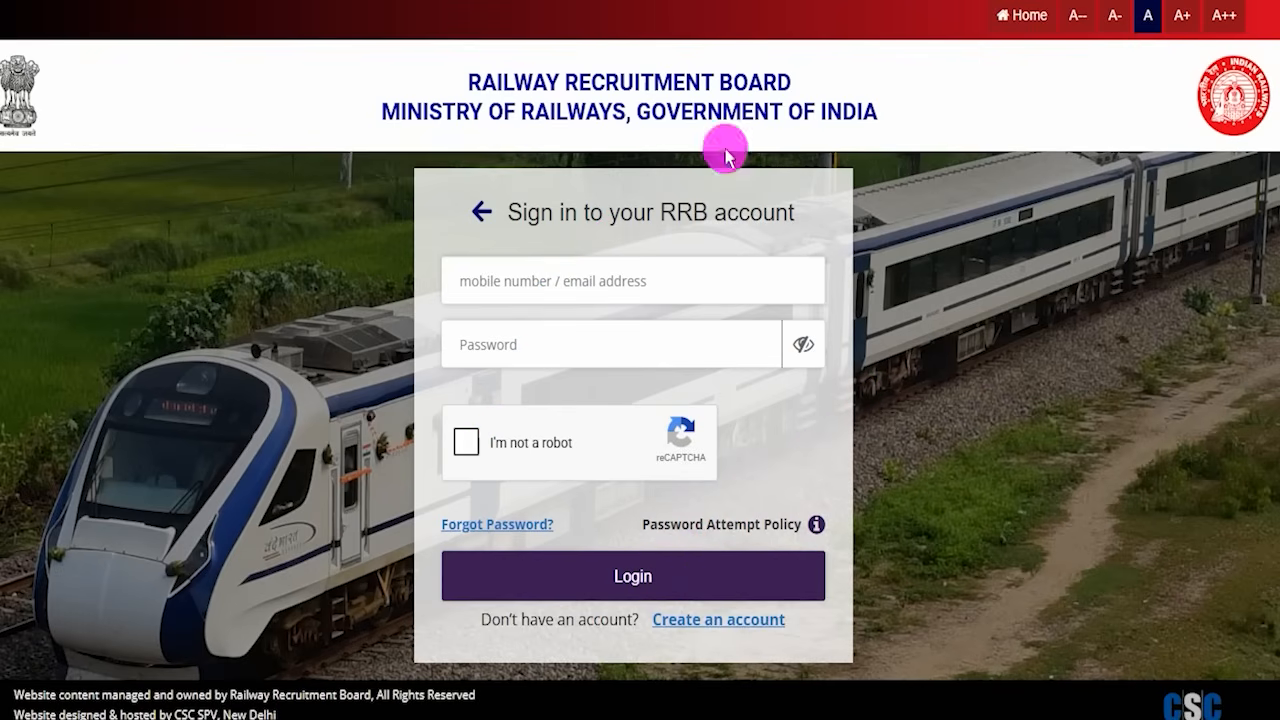
# From the RRB home page, point an arrow at and open Create An Account, then highlight and dismiss the notice about 2024 or 2025 accounts
pyautogui.click(1020, 14)
pyautogui.click(1000, 64)
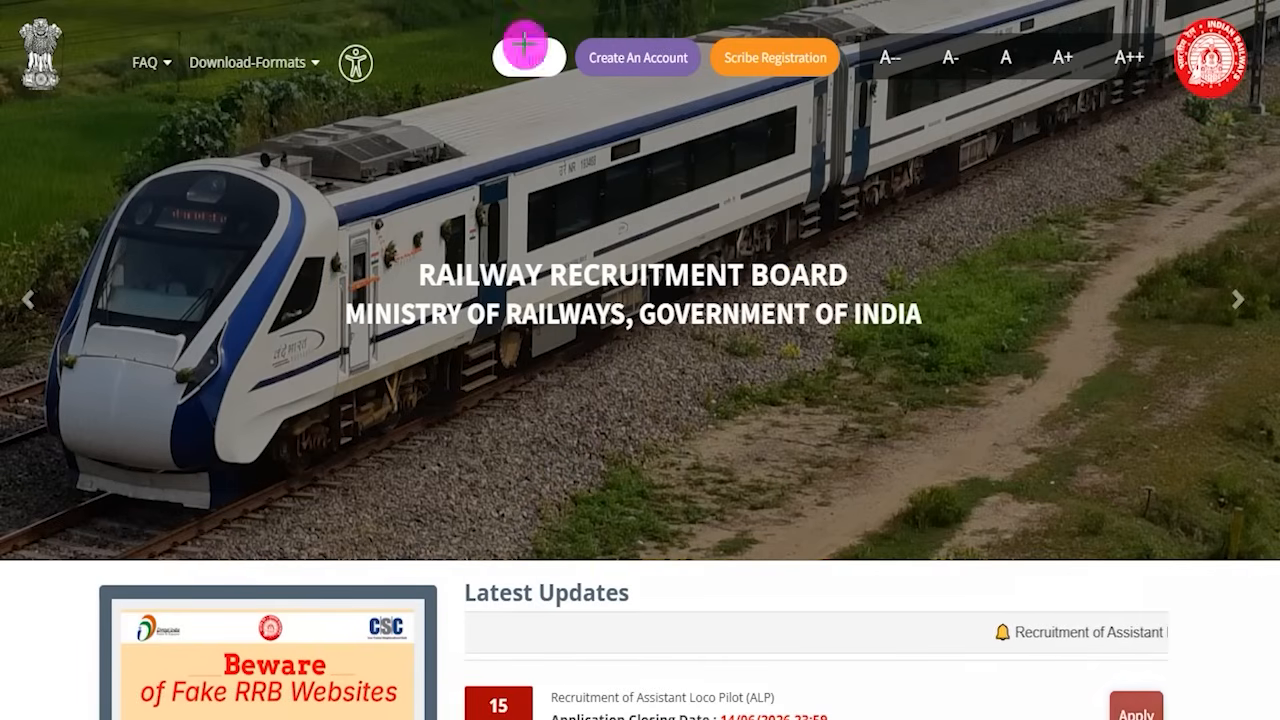
pyautogui.moveTo(708, 234); pyautogui.dragTo(648, 90)
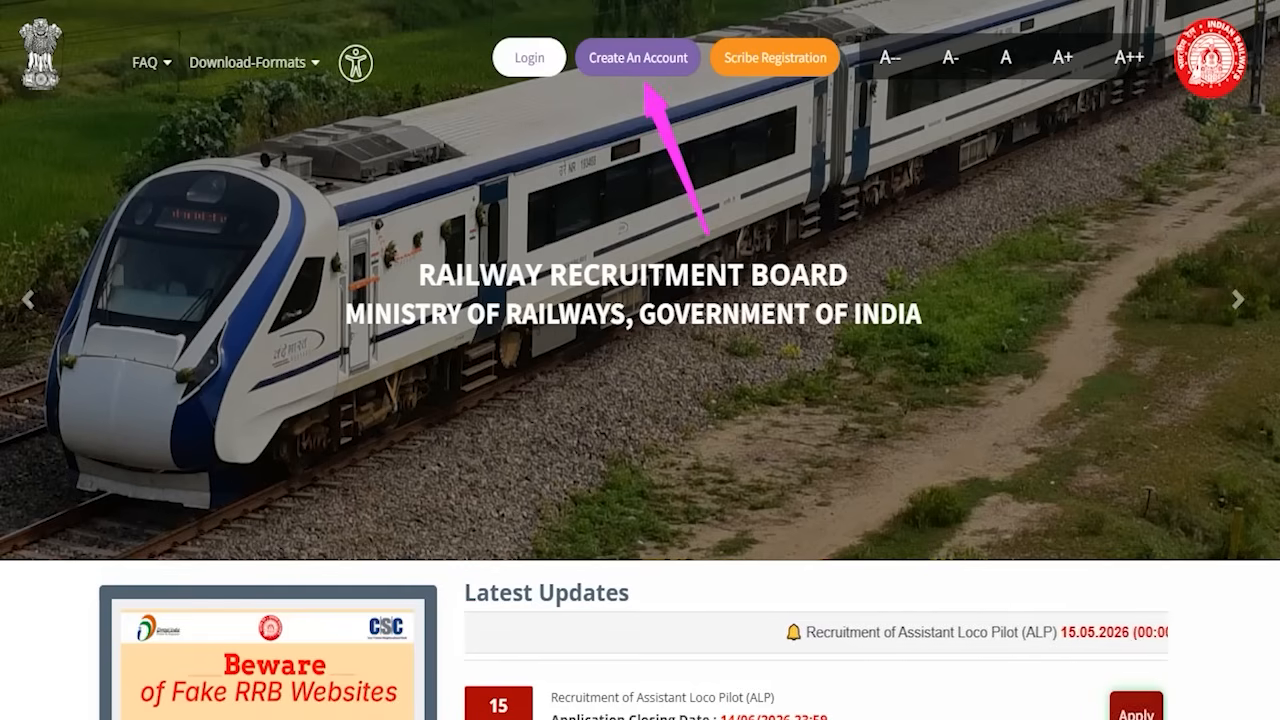
pyautogui.click(616, 62)
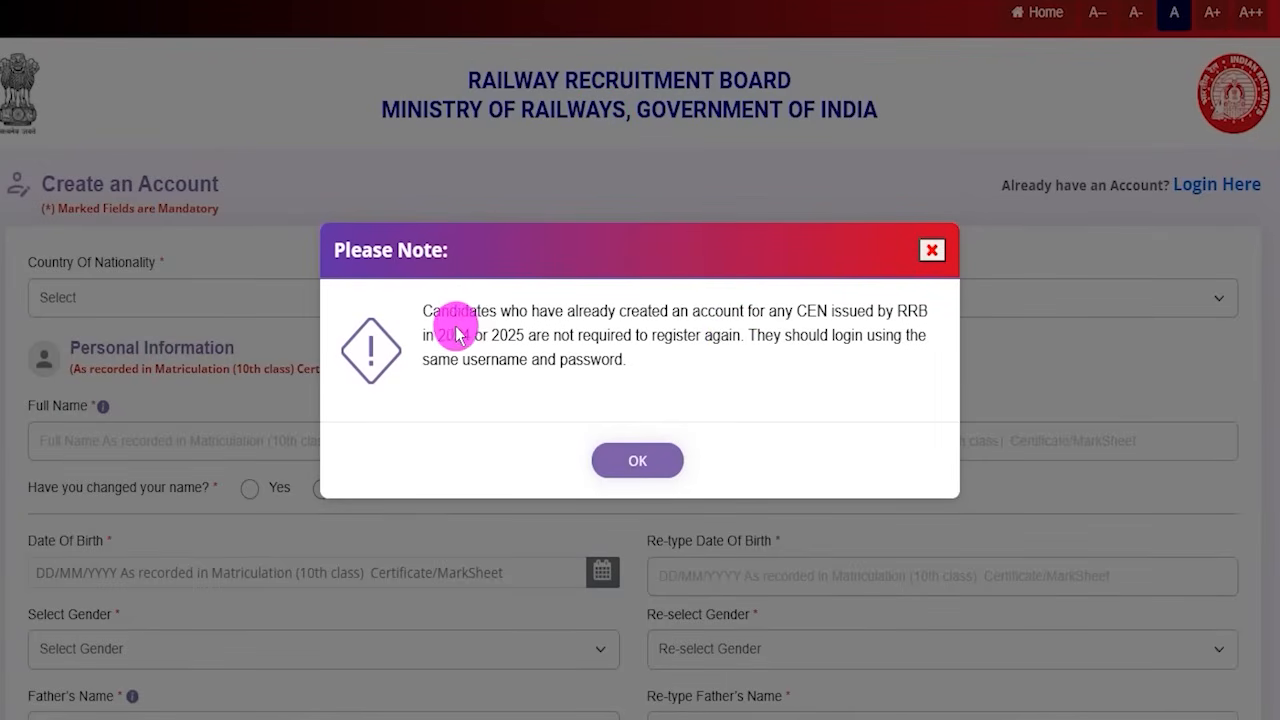
pyautogui.moveTo(455, 329); pyautogui.dragTo(525, 334)
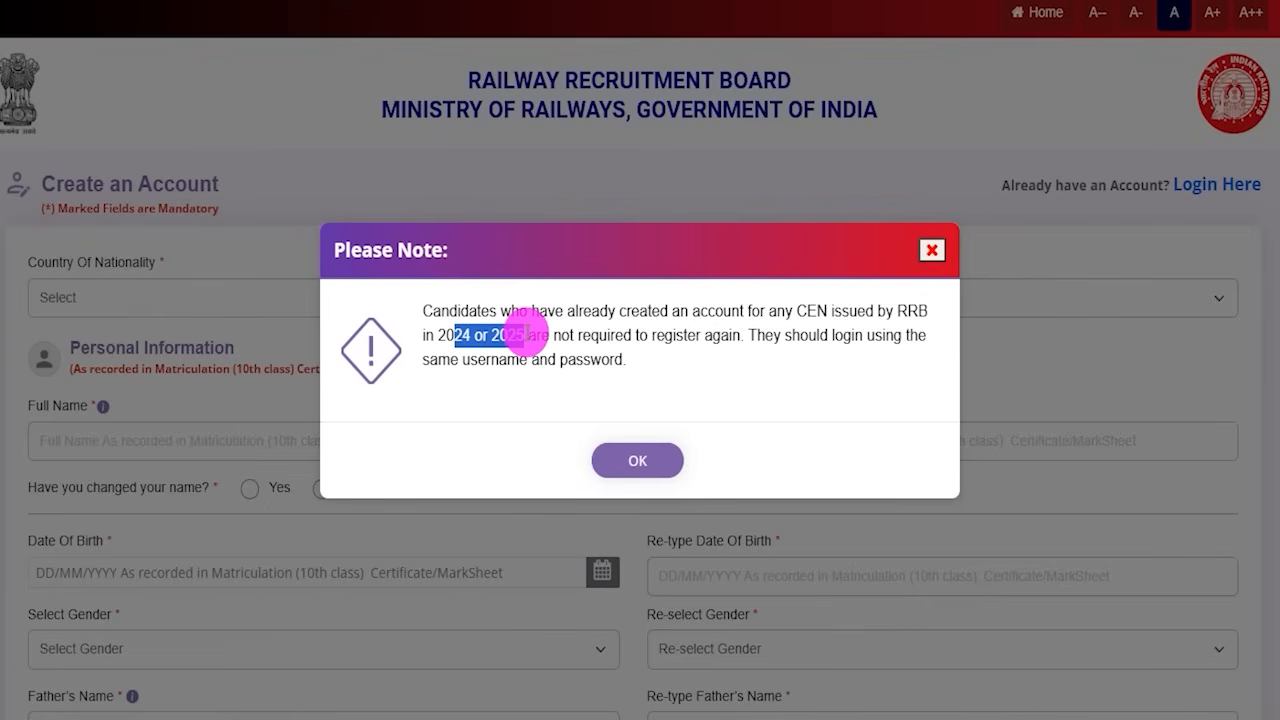
pyautogui.click(668, 455)
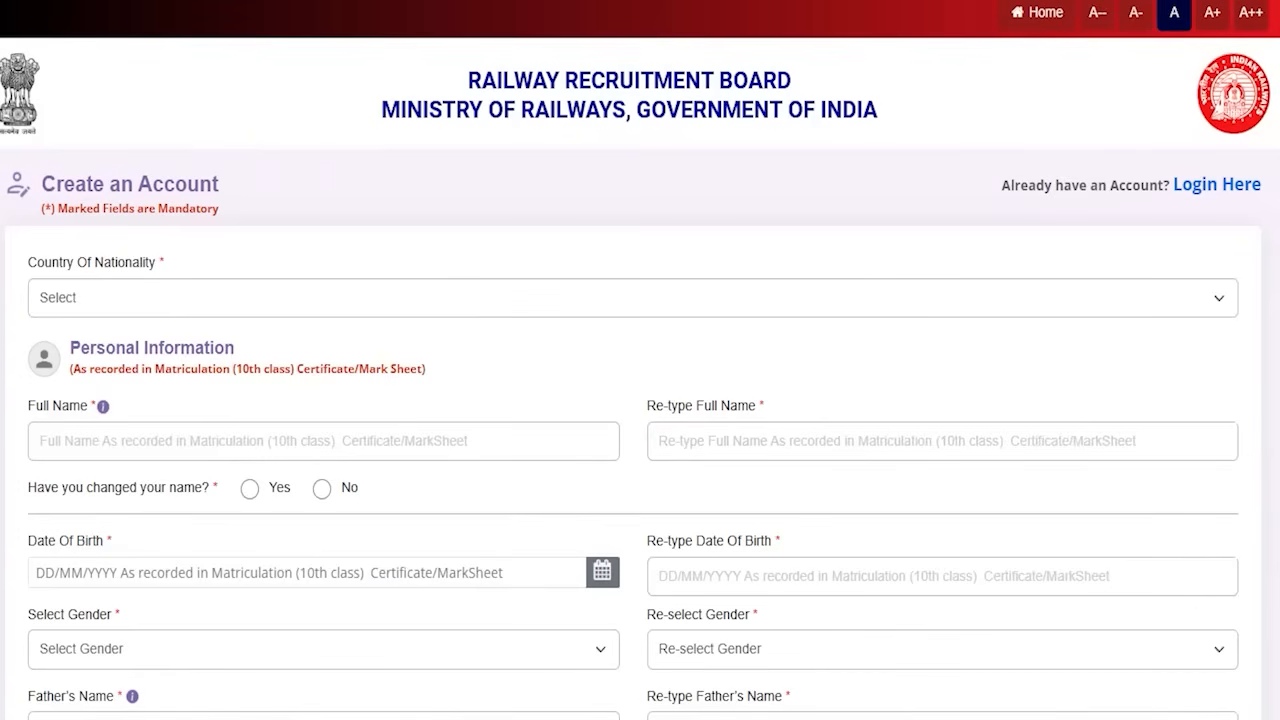
# Draw a tick beside the Create an Account heading and set Country Of Nationality to India
pyautogui.moveTo(228, 193)
pyautogui.mouseDown()
pyautogui.moveTo(297, 151)
pyautogui.moveTo(305, 113)
pyautogui.mouseUp()
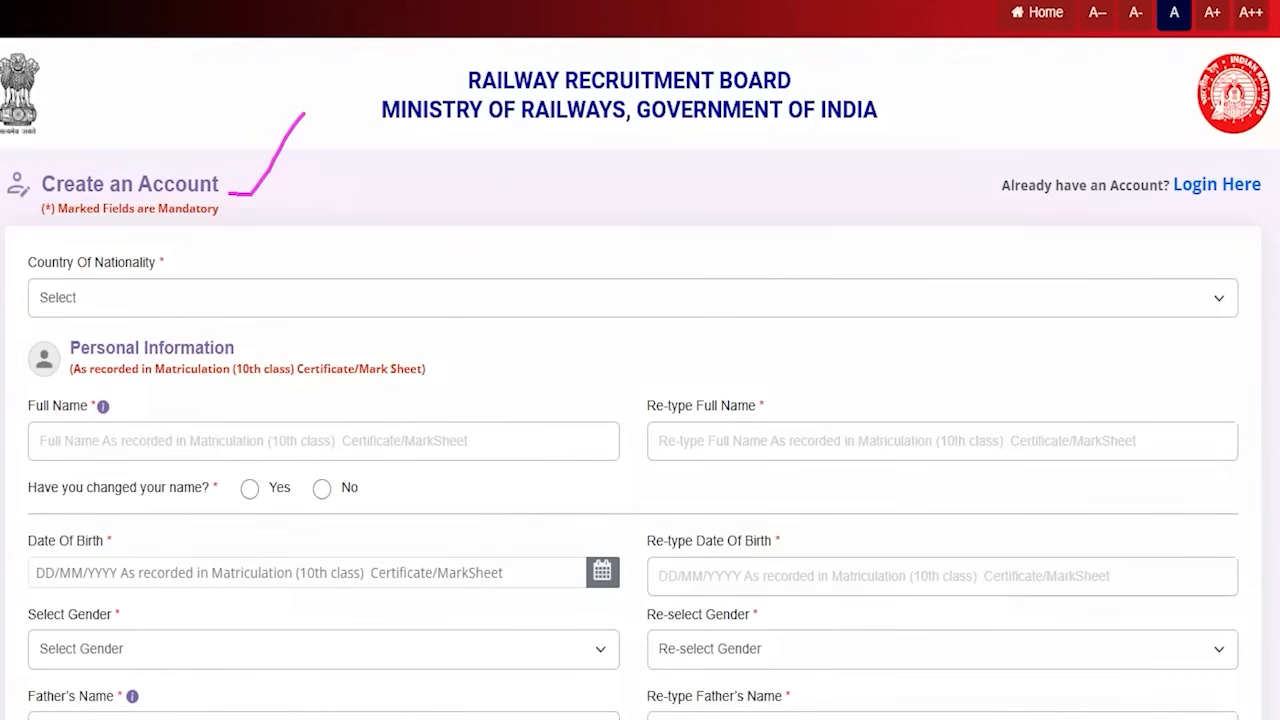
pyautogui.click(288, 308)
pyautogui.click(100, 352)
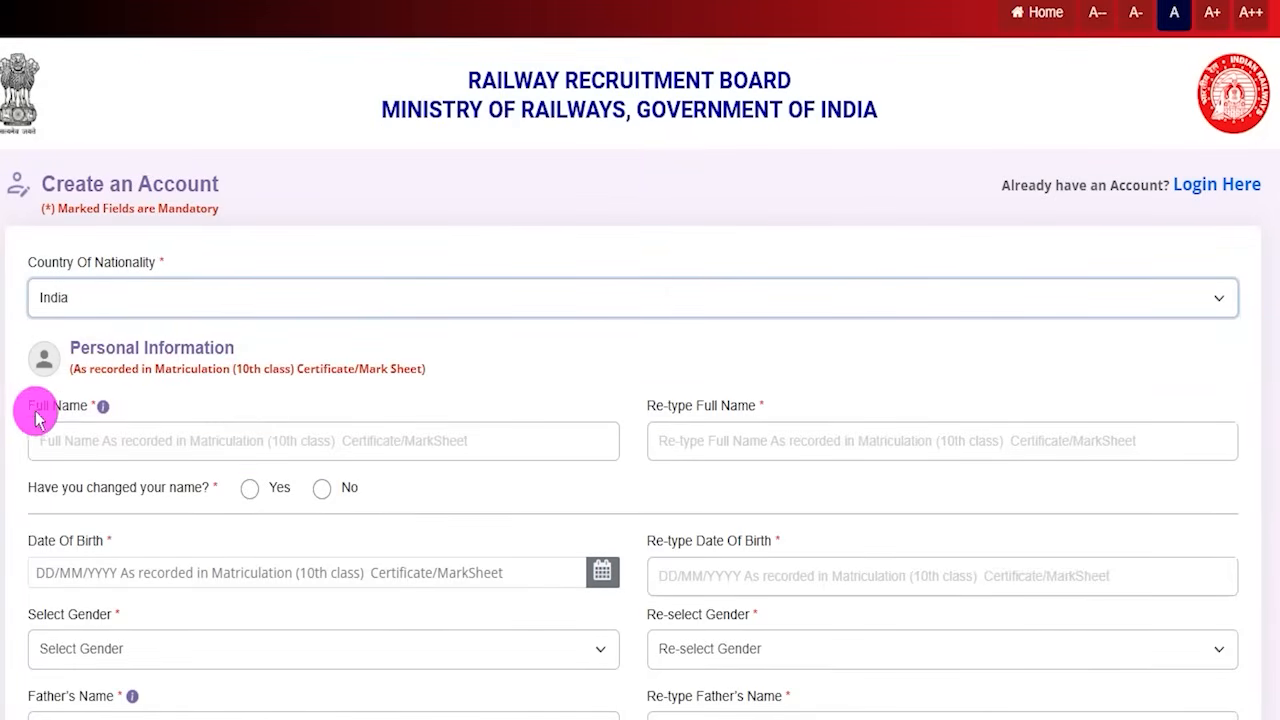
# Draw ticks on the Full Name and Re-type Full Name fields under Personal Information
pyautogui.click(221, 437)
pyautogui.click(294, 347)
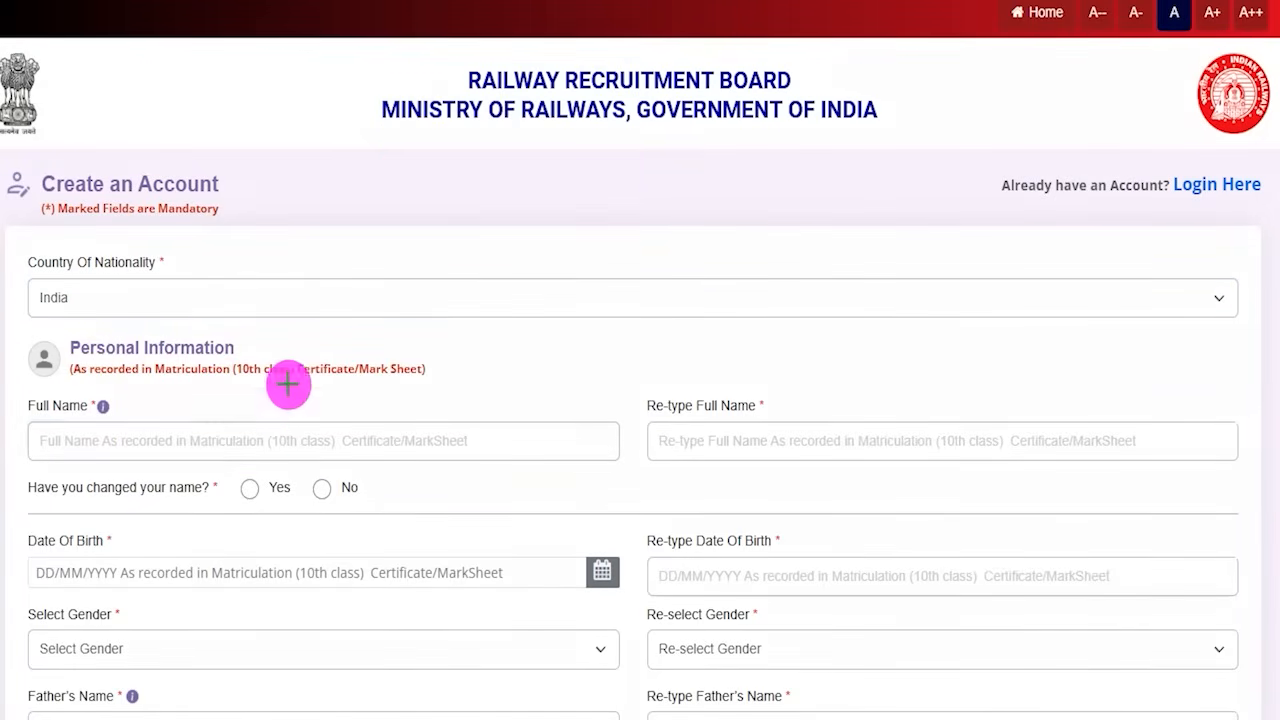
pyautogui.moveTo(257, 441); pyautogui.dragTo(304, 393)
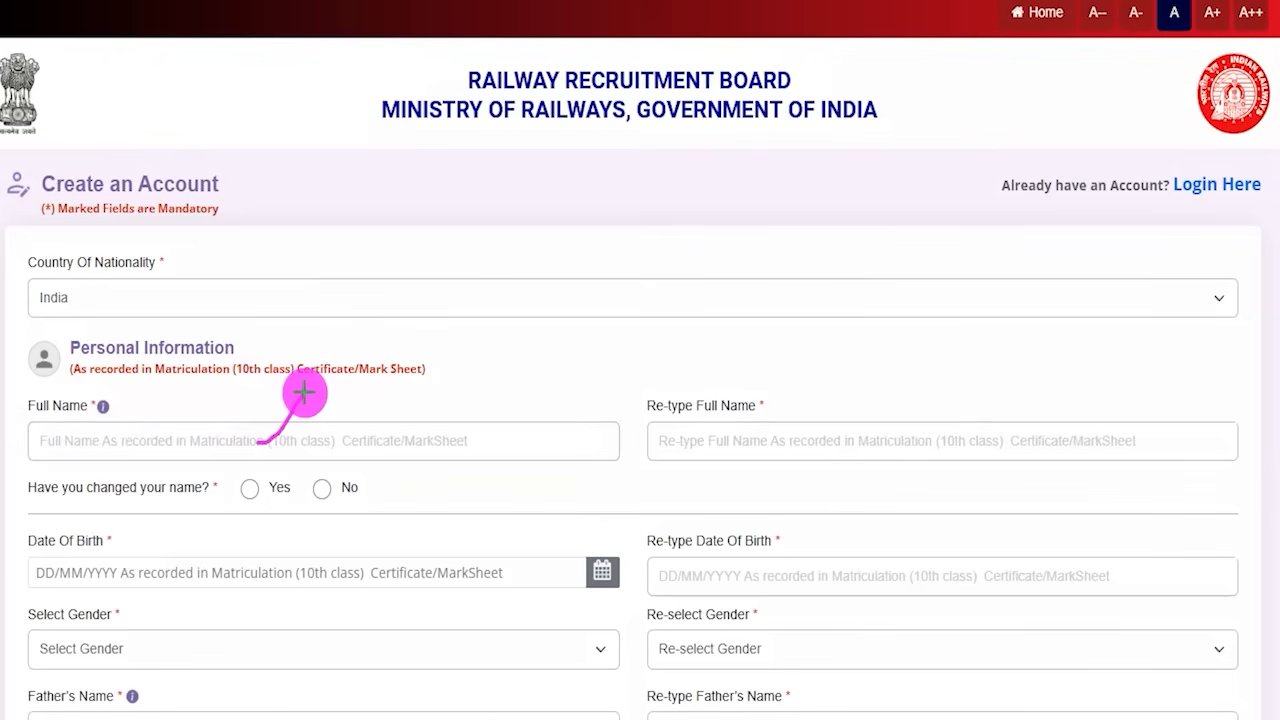
pyautogui.moveTo(797, 438); pyautogui.dragTo(862, 352)
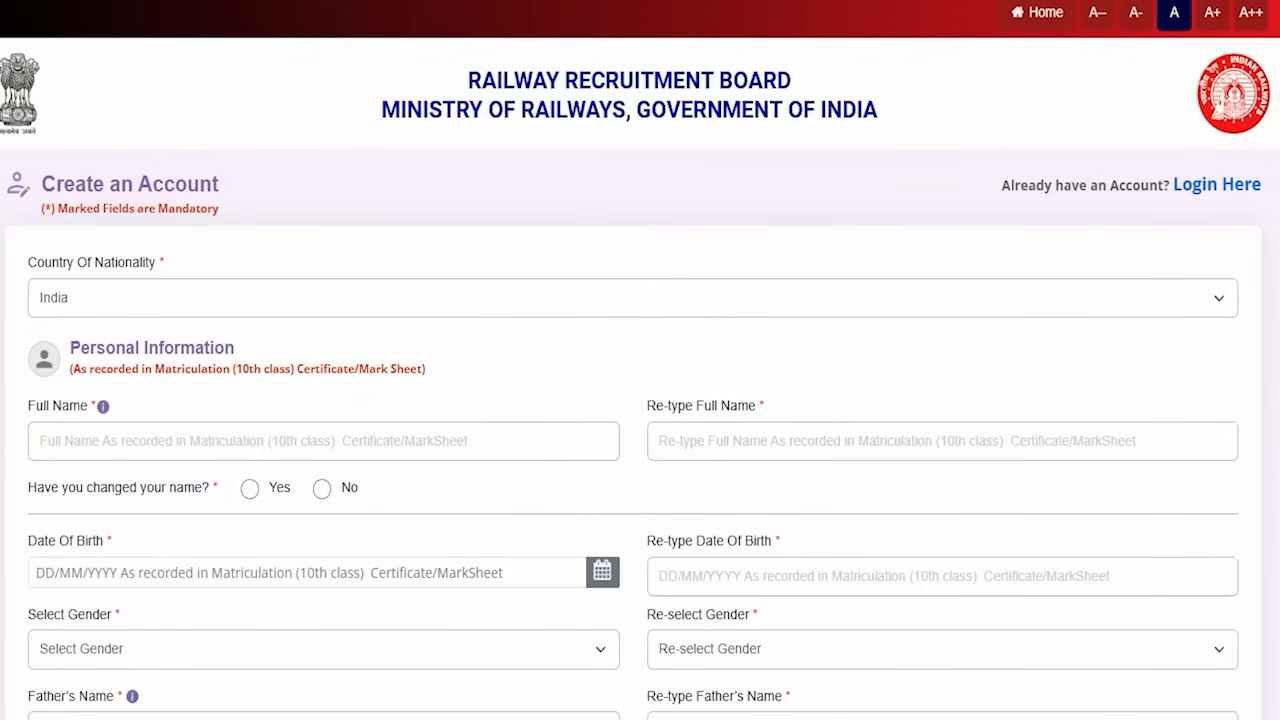
# Answer Yes to the name-change question, highlight the notice's Gazette Notification and legal documentation requirements, and agree to it
pyautogui.moveTo(48, 487); pyautogui.dragTo(254, 503)
pyautogui.click(251, 494)
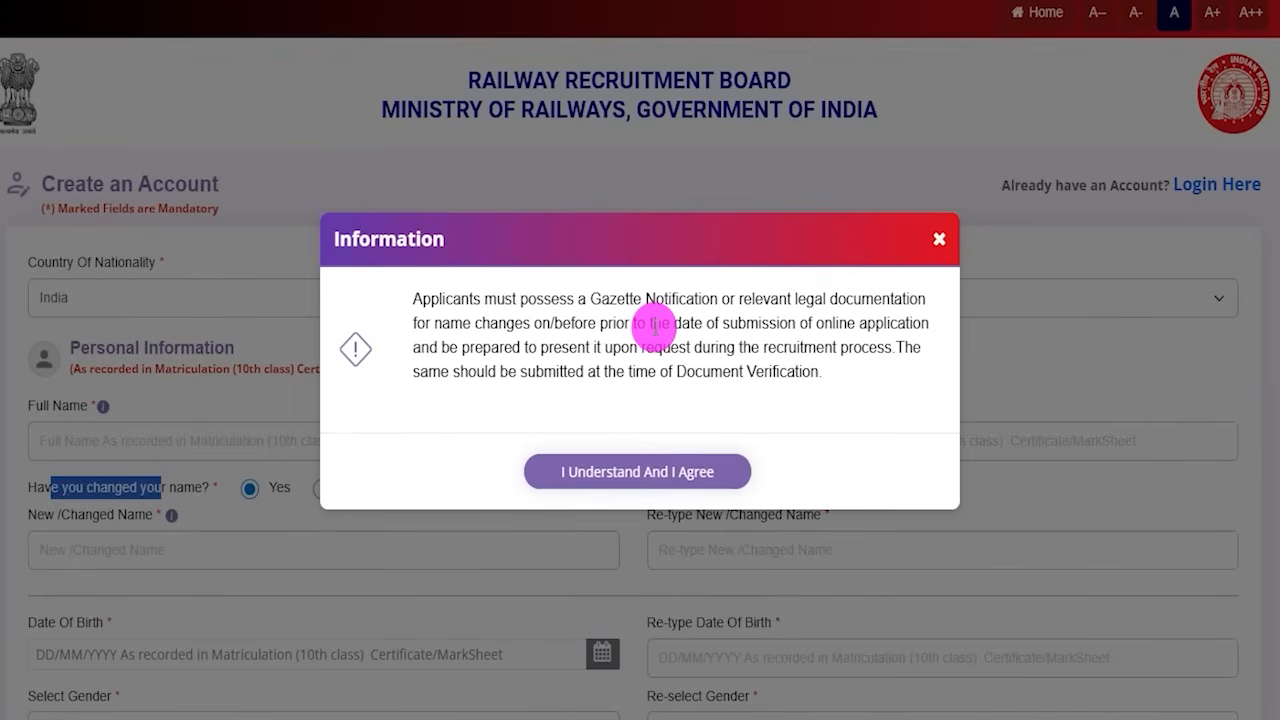
pyautogui.moveTo(610, 298); pyautogui.dragTo(676, 297)
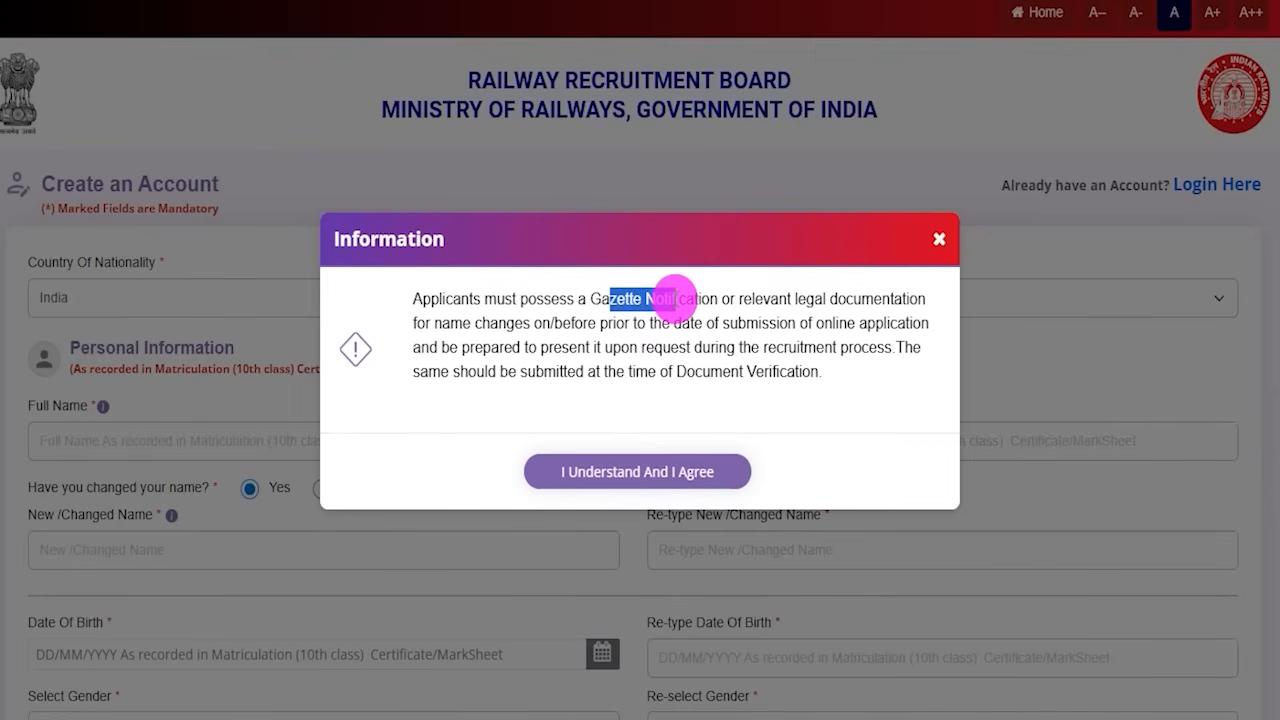
pyautogui.click(811, 297)
pyautogui.moveTo(811, 297); pyautogui.dragTo(861, 298)
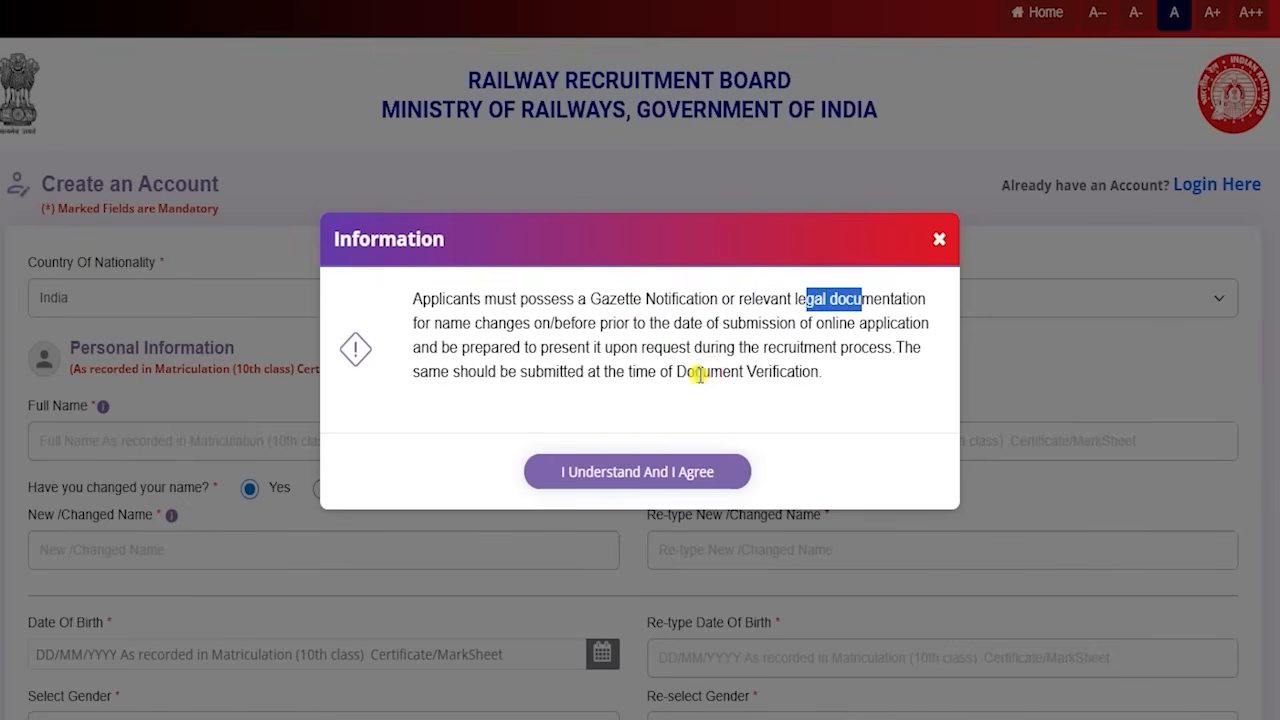
pyautogui.moveTo(745, 371); pyautogui.dragTo(694, 408)
pyautogui.click(628, 467)
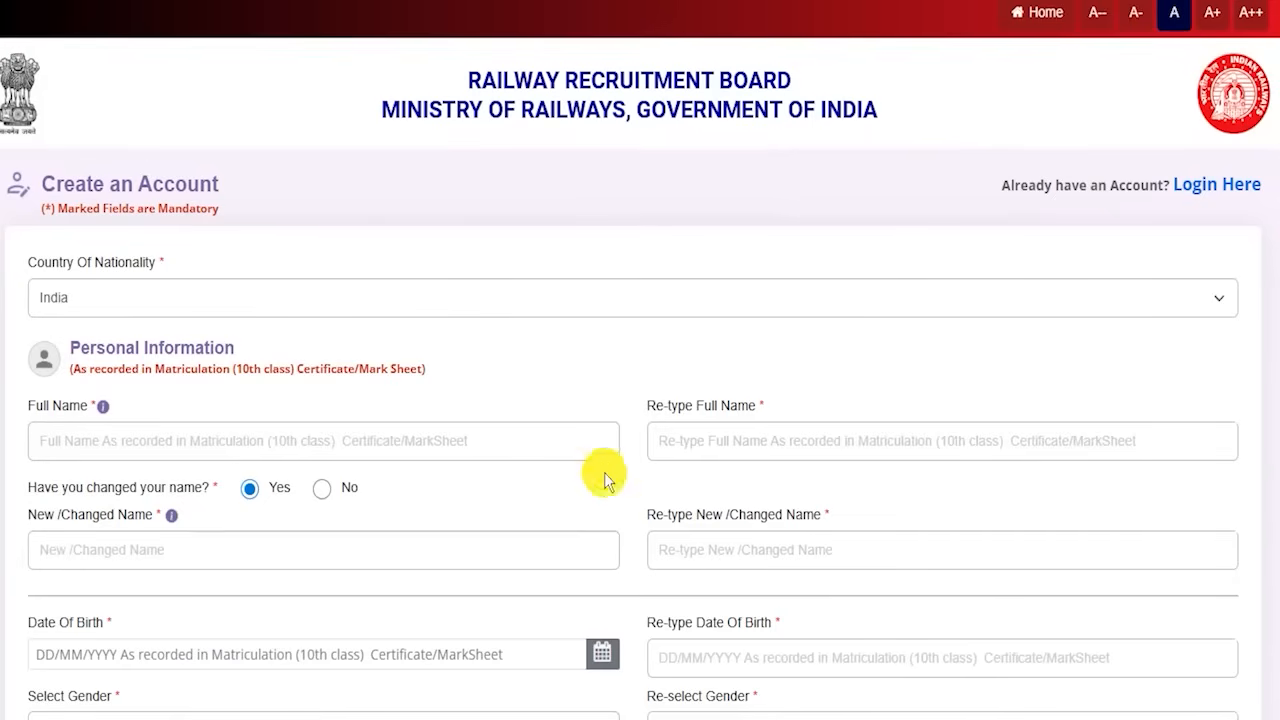
# Highlight the name-change question, demonstrate its Yes and No answers including acknowledging the notice, and leave it set to No
pyautogui.click(157, 441)
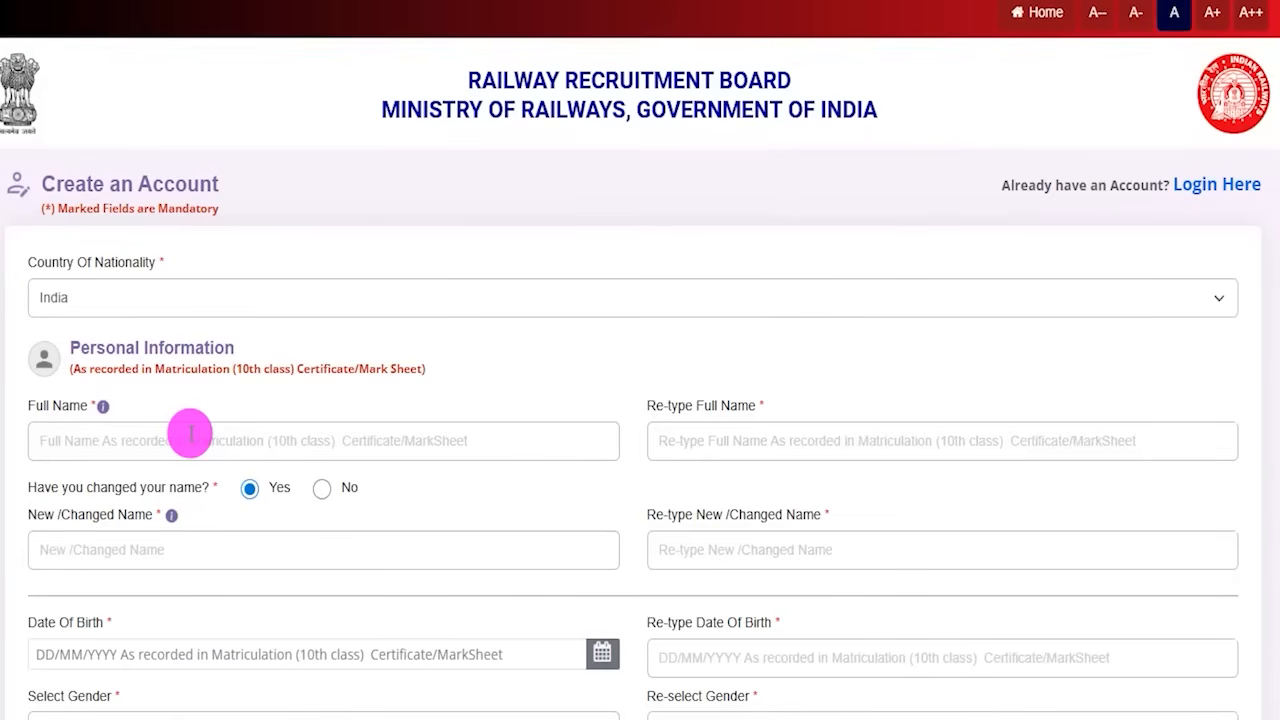
pyautogui.moveTo(48, 489); pyautogui.dragTo(185, 494)
pyautogui.click(321, 488)
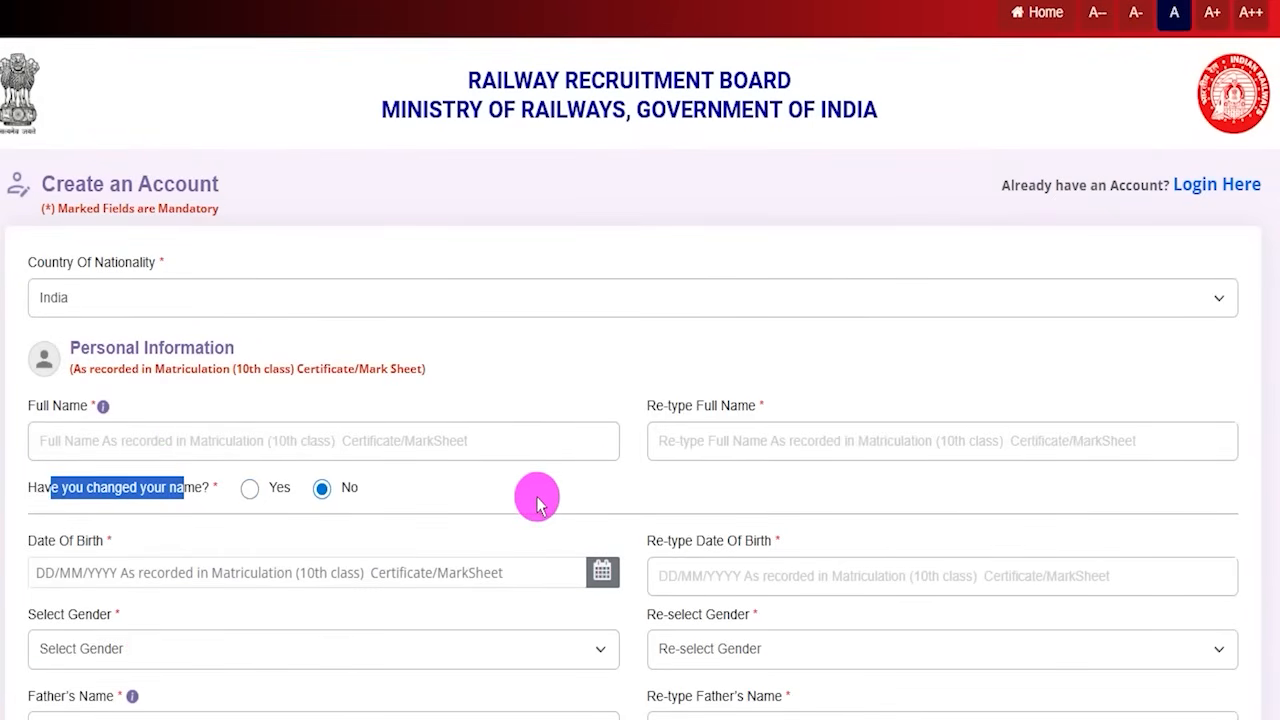
pyautogui.click(248, 489)
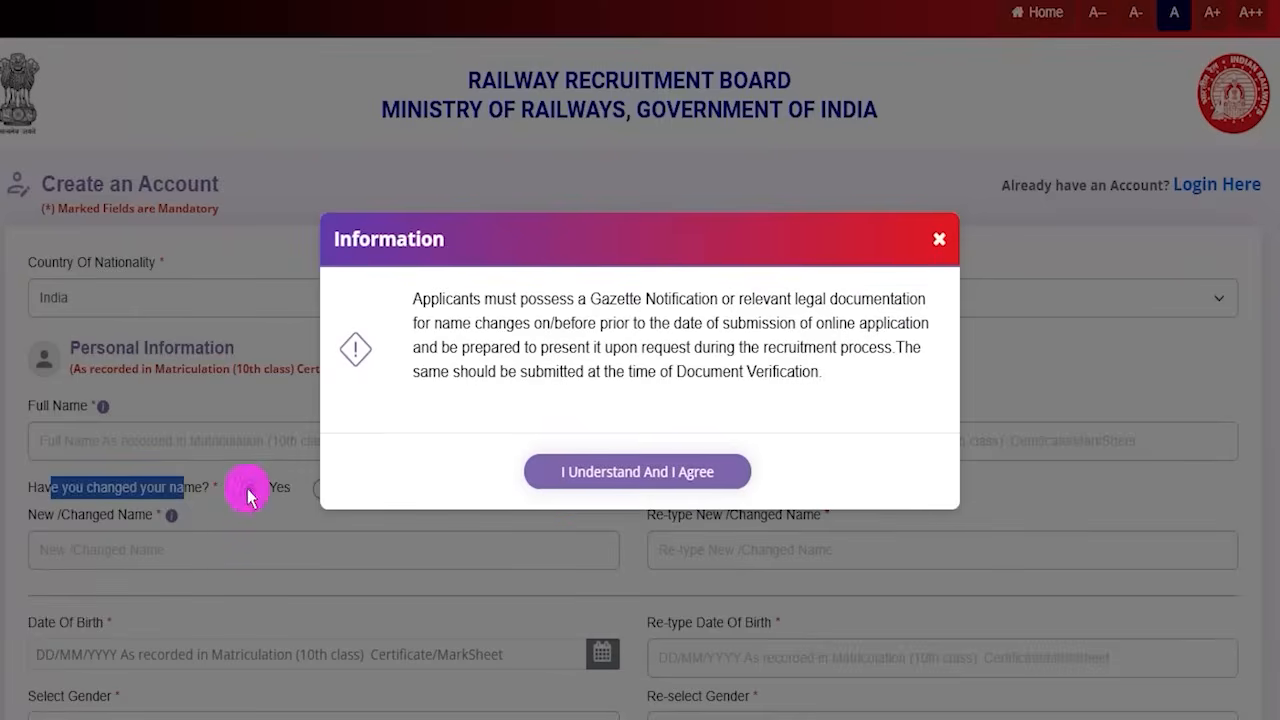
pyautogui.click(606, 477)
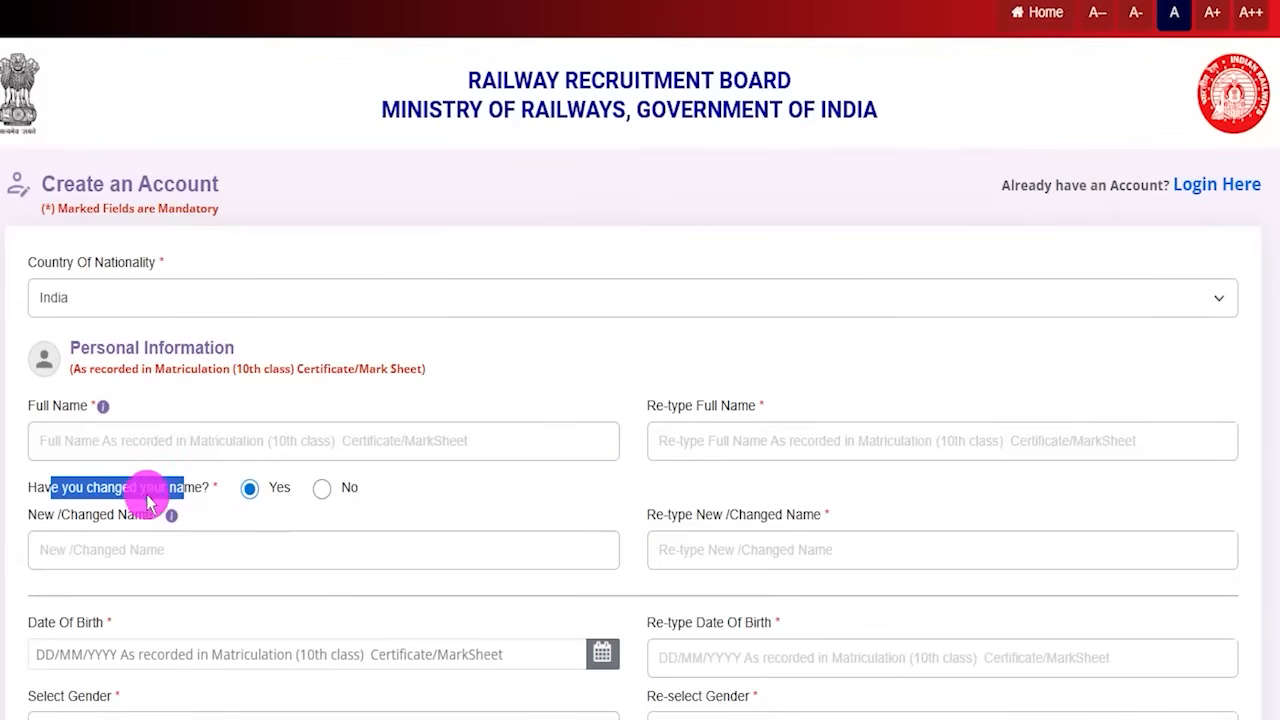
pyautogui.click(340, 492)
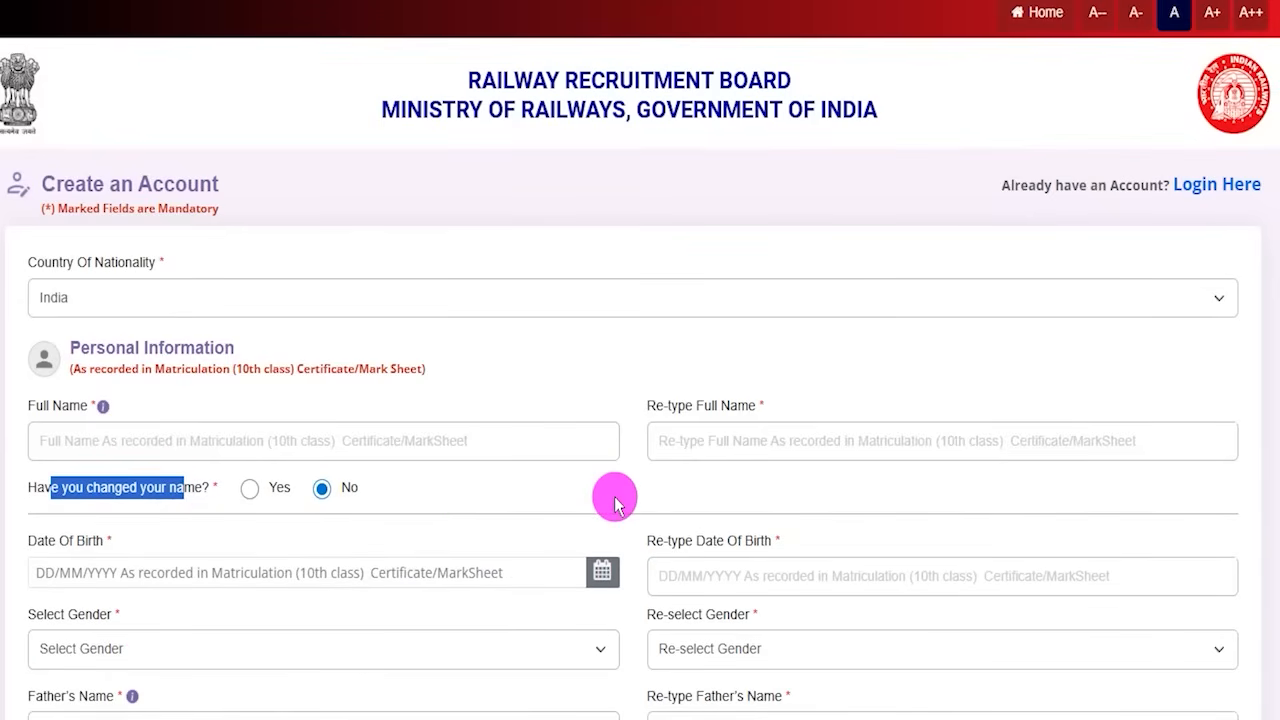
# Show the Date Of Birth calendar and activate the Re-type Date Of Birth field without entering a date
pyautogui.scroll(-3, 614, 494)
pyautogui.click(450, 268)
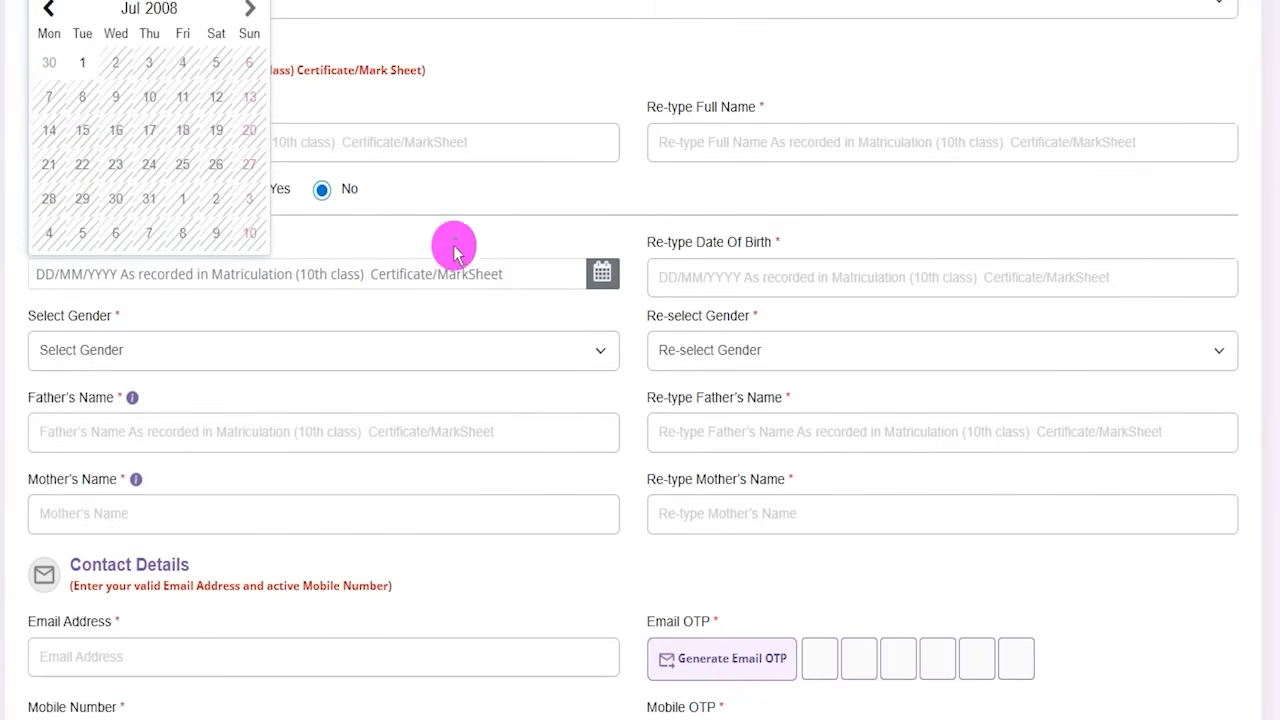
pyautogui.moveTo(648, 243); pyautogui.dragTo(720, 249)
pyautogui.click(707, 278)
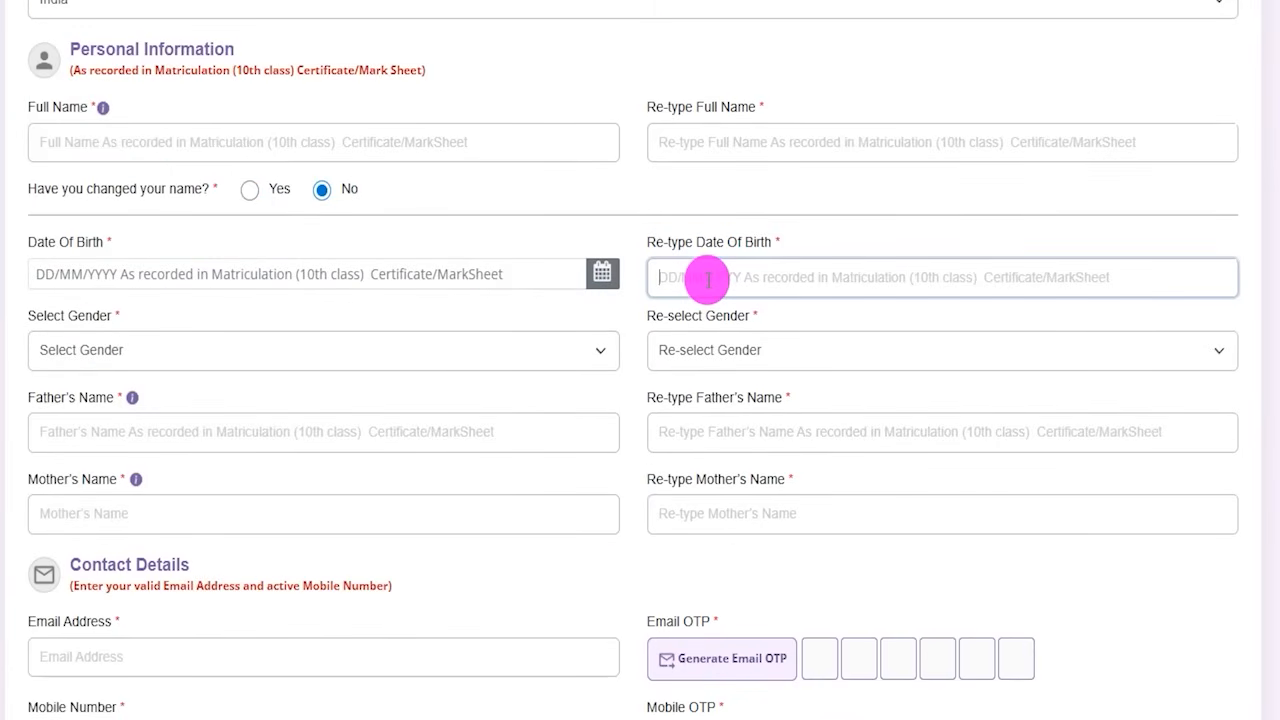
# Set both Select Gender and Re-select Gender to Male
pyautogui.click(377, 340)
pyautogui.click(91, 406)
pyautogui.click(657, 352)
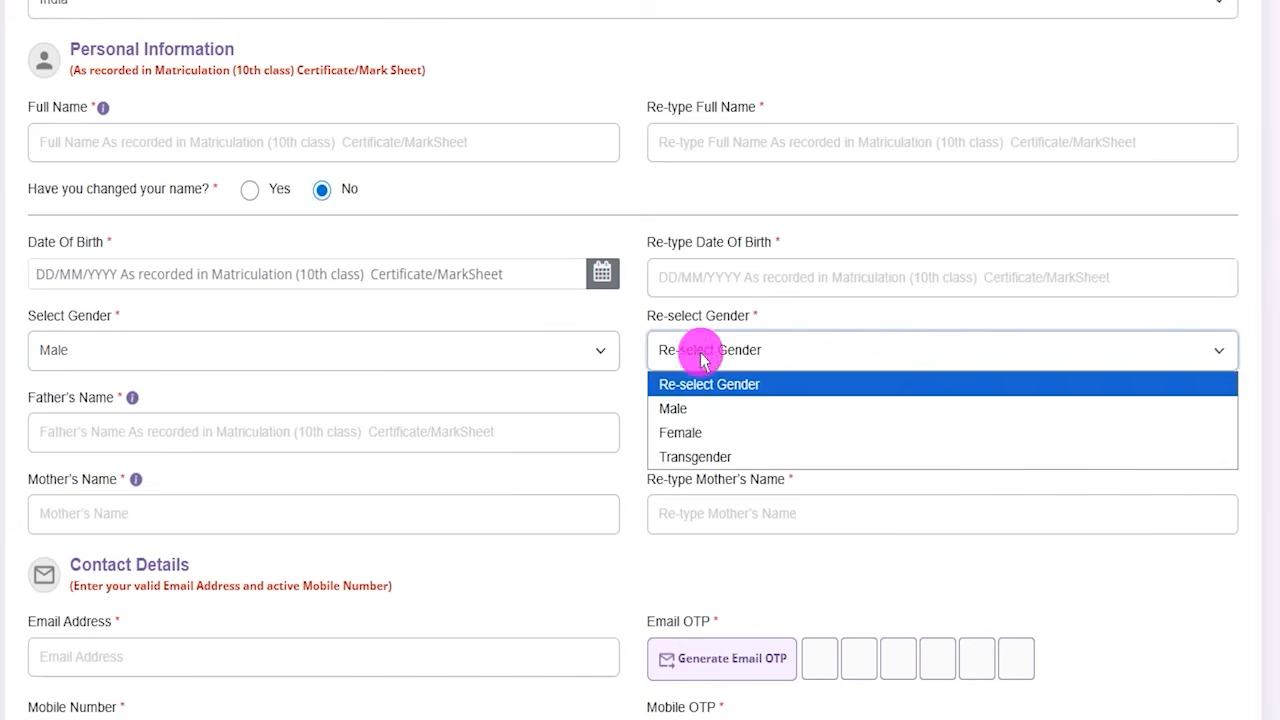
pyautogui.click(677, 407)
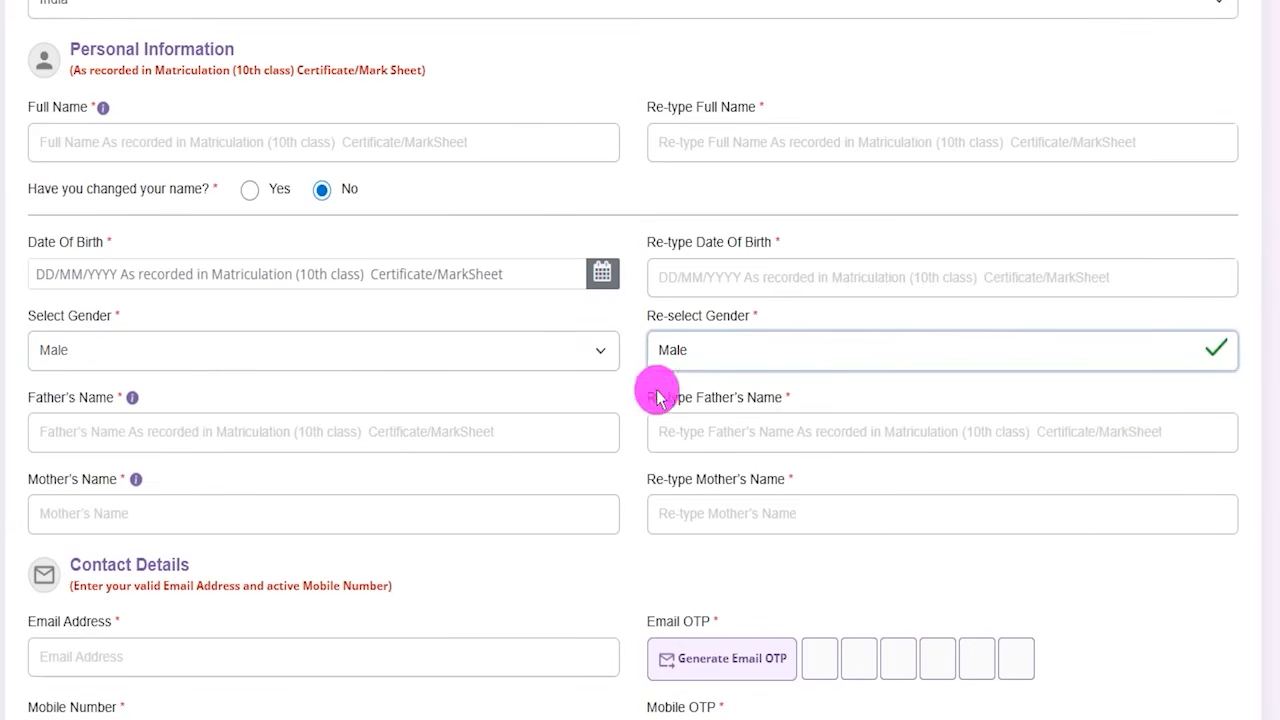
# Draw ticks on the Father's Name and Mother's Name fields and their re-type fields, and clear the markings
pyautogui.click(211, 440)
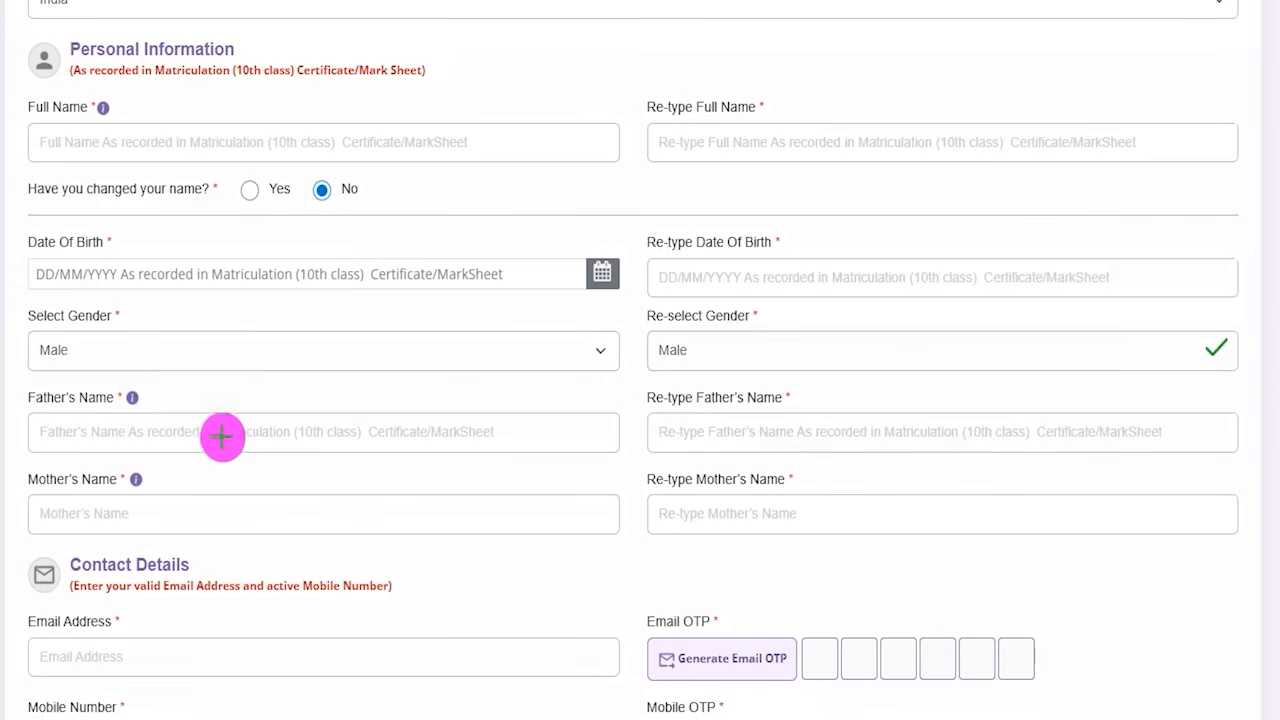
pyautogui.moveTo(222, 436); pyautogui.dragTo(276, 392)
pyautogui.moveTo(777, 432); pyautogui.dragTo(830, 378)
pyautogui.moveTo(275, 512); pyautogui.dragTo(322, 467)
pyautogui.moveTo(742, 513); pyautogui.dragTo(800, 455)
pyautogui.press('Escape')
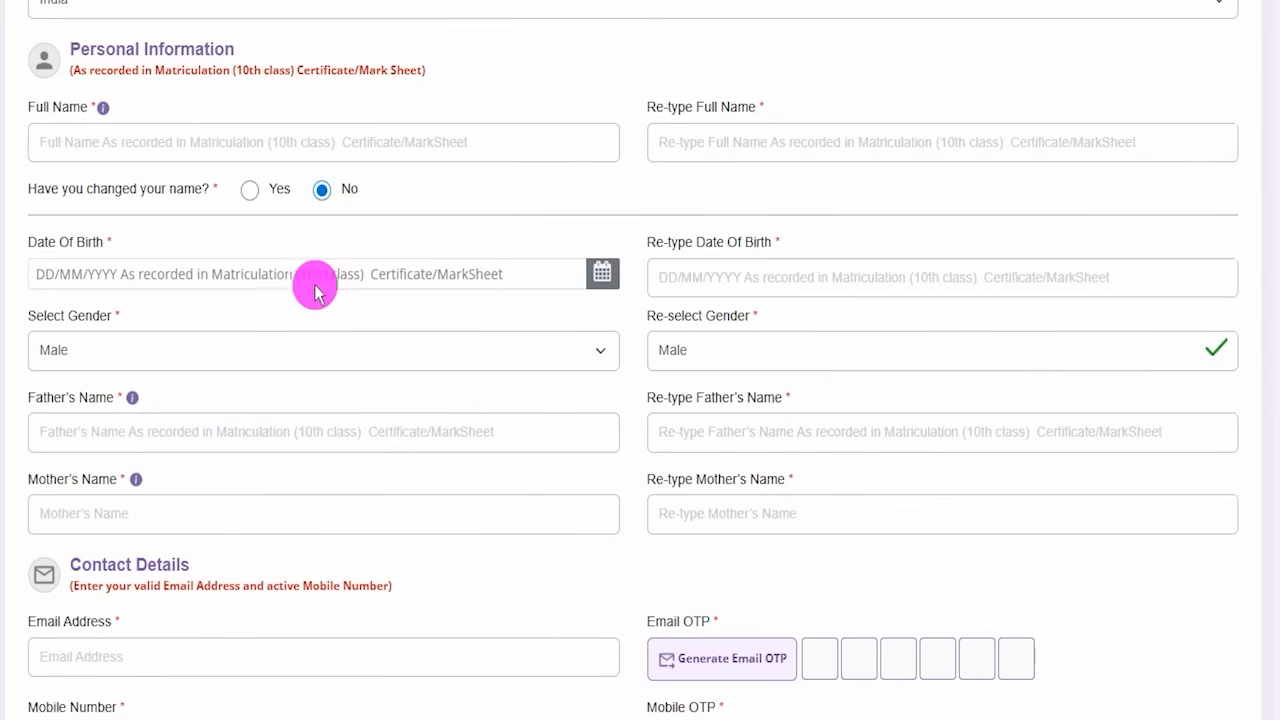
# In Contact Details, draw ticks on Email Address, Mobile Number, Generate Email OTP and Generate Mobile OTP
pyautogui.scroll(-4, 315, 290)
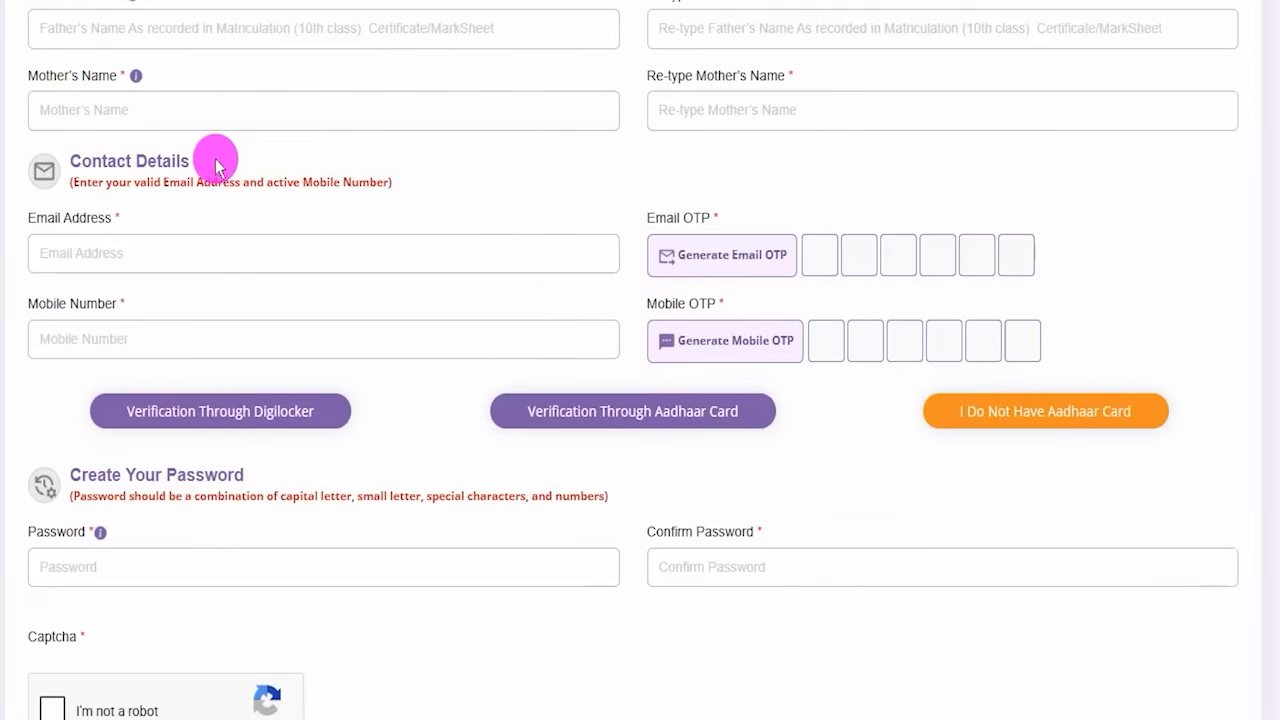
pyautogui.moveTo(186, 255); pyautogui.dragTo(257, 195)
pyautogui.moveTo(187, 344); pyautogui.dragTo(241, 292)
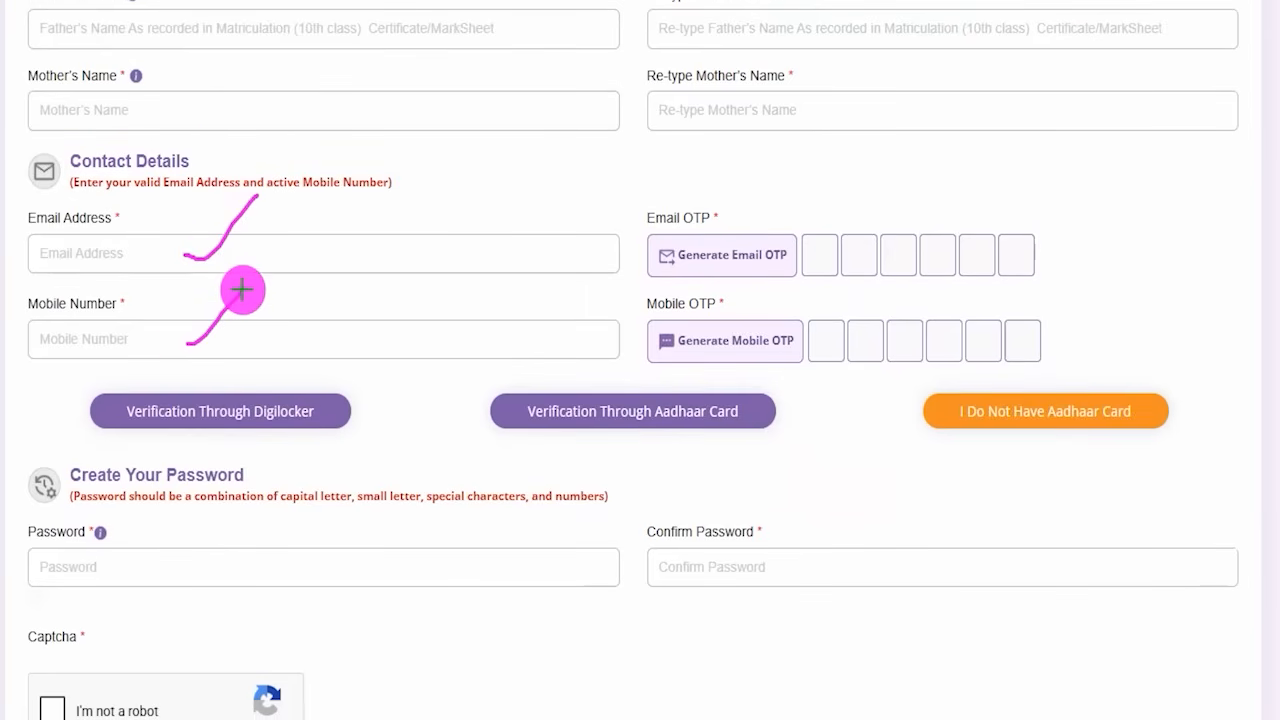
pyautogui.moveTo(749, 239); pyautogui.dragTo(794, 191)
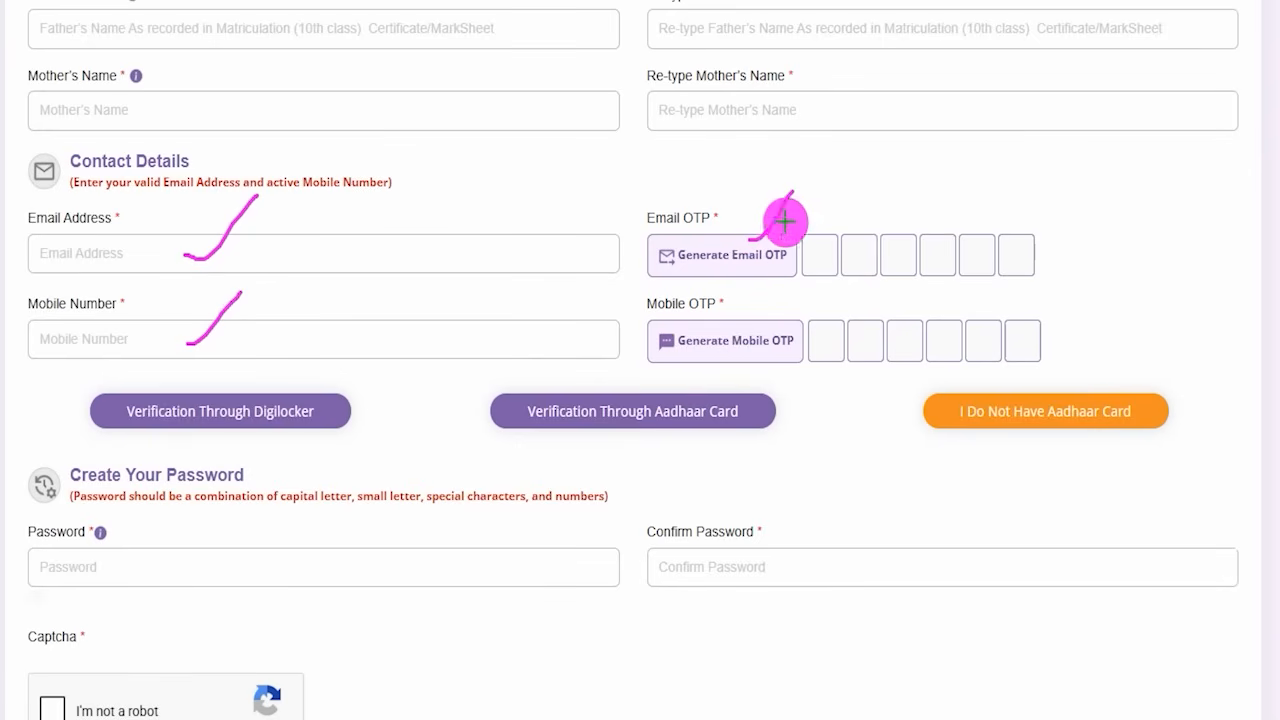
pyautogui.moveTo(746, 326); pyautogui.dragTo(792, 281)
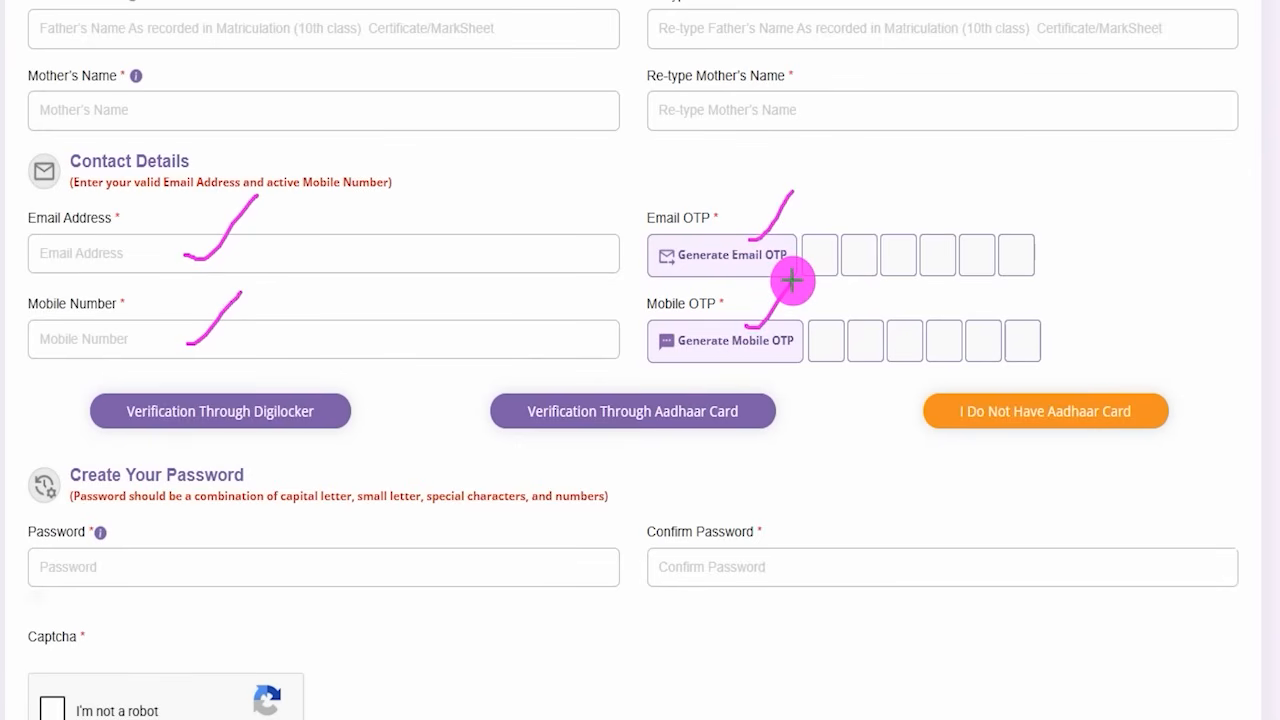
# Draw dashes across the Email OTP and Mobile OTP boxes and a tick at the end of each row
pyautogui.moveTo(810, 258); pyautogui.dragTo(906, 254)
pyautogui.moveTo(927, 254); pyautogui.dragTo(989, 254)
pyautogui.moveTo(1005, 254); pyautogui.dragTo(1025, 254)
pyautogui.click(831, 341)
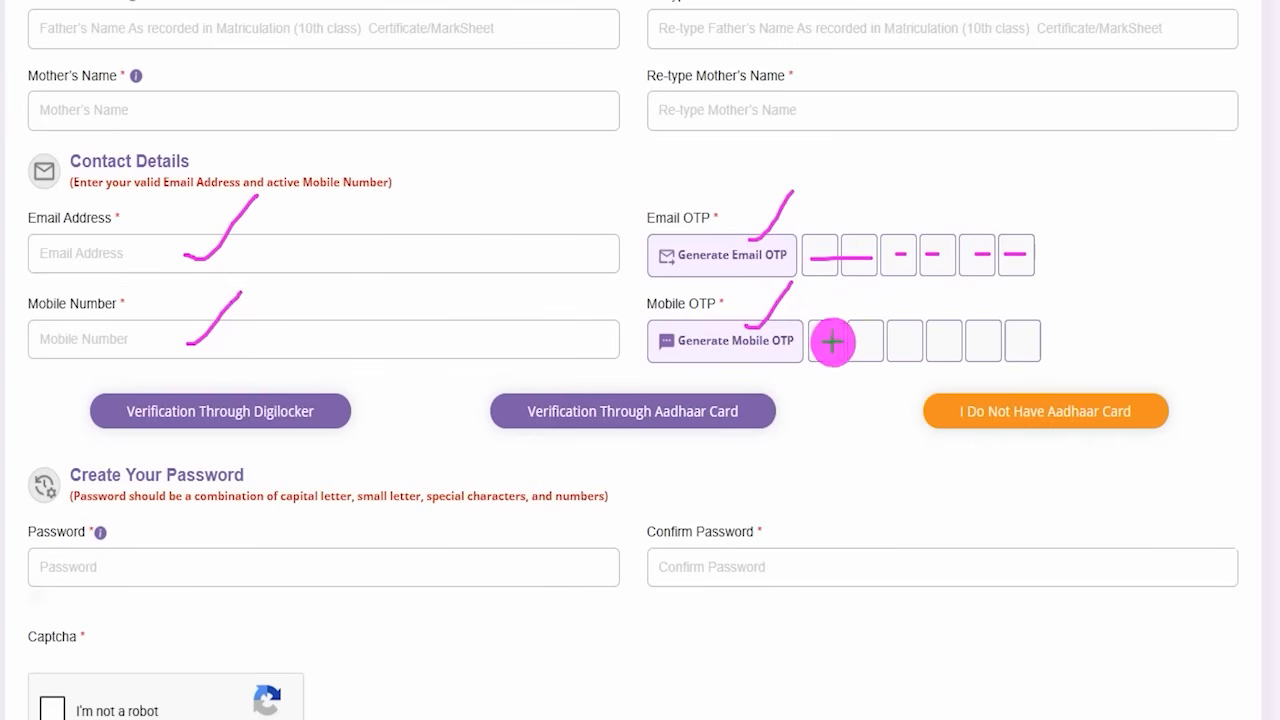
pyautogui.moveTo(852, 341); pyautogui.dragTo(1042, 338)
pyautogui.click(951, 341)
pyautogui.moveTo(1043, 262); pyautogui.dragTo(1085, 222)
pyautogui.moveTo(1062, 330); pyautogui.dragTo(1100, 272)
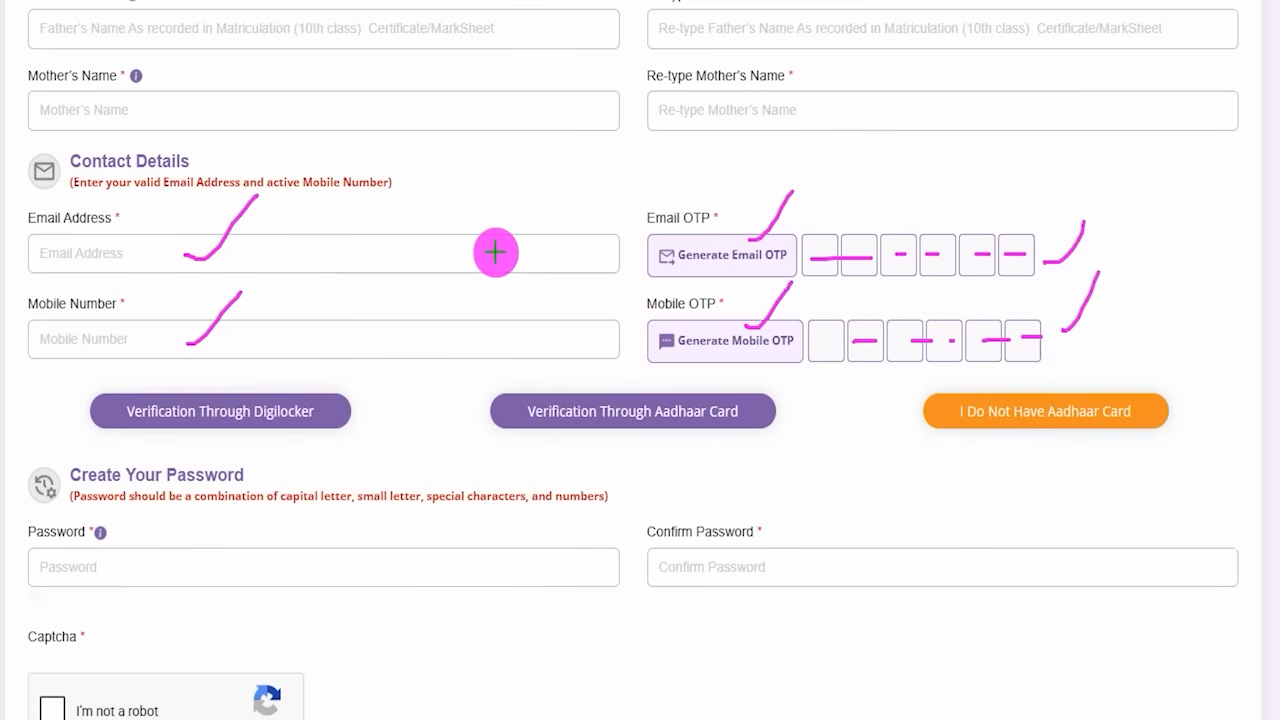
# Draw boxes around Verification Through Digilocker, Verification Through Aadhaar Card and I Do Not Have Aadhaar Card, and clear the markings
pyautogui.scroll(-1, 495, 253)
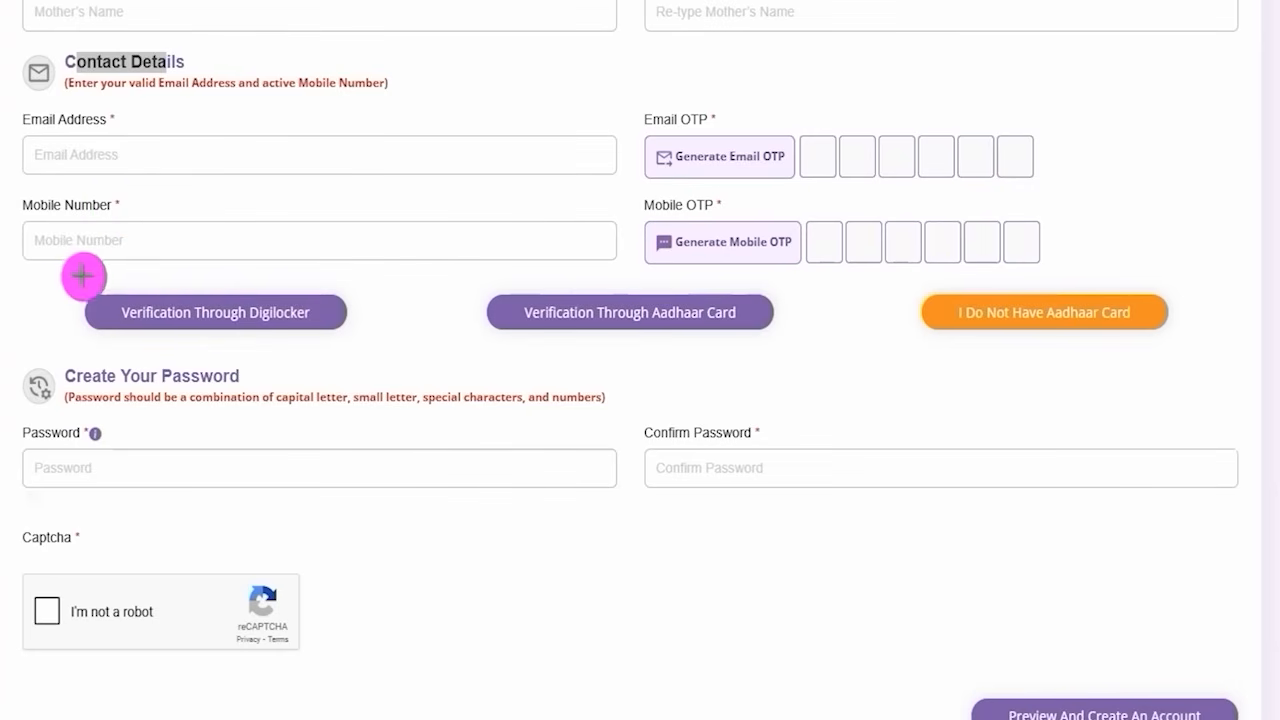
pyautogui.moveTo(60, 271)
pyautogui.mouseDown()
pyautogui.moveTo(294, 314)
pyautogui.moveTo(377, 347)
pyautogui.mouseUp()
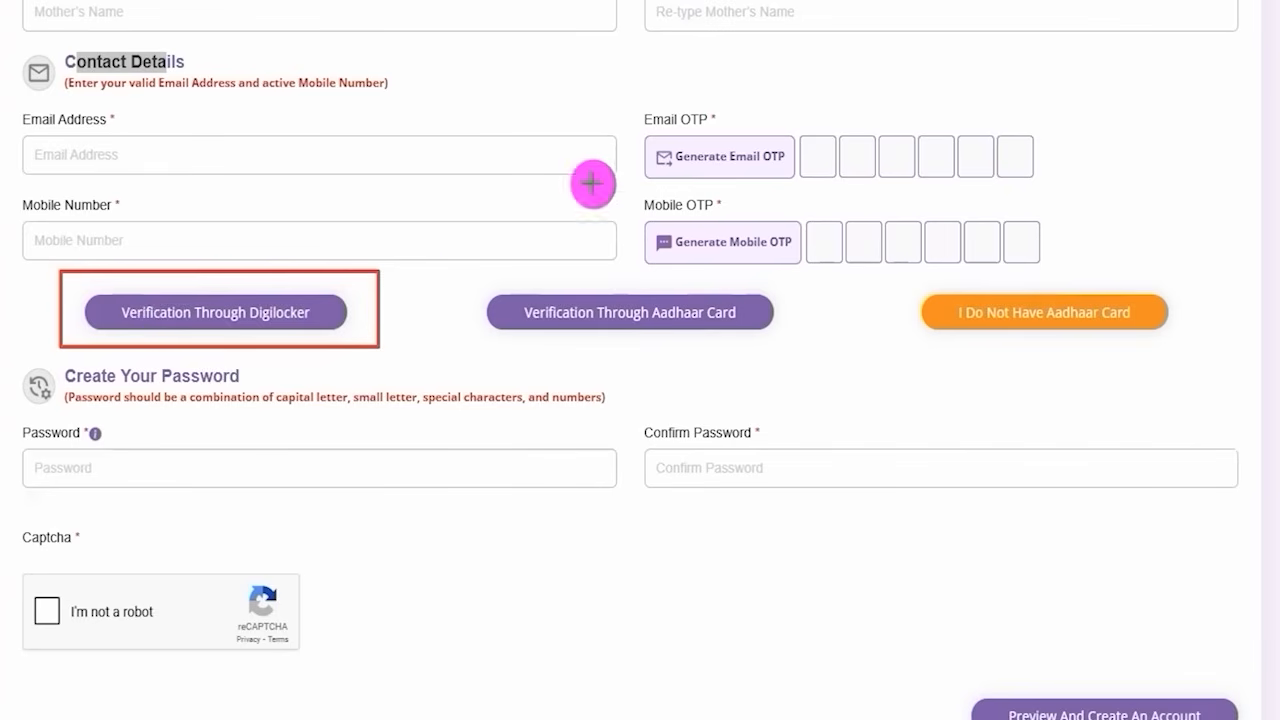
pyautogui.moveTo(451, 269)
pyautogui.mouseDown()
pyautogui.moveTo(632, 300)
pyautogui.moveTo(795, 353)
pyautogui.mouseUp()
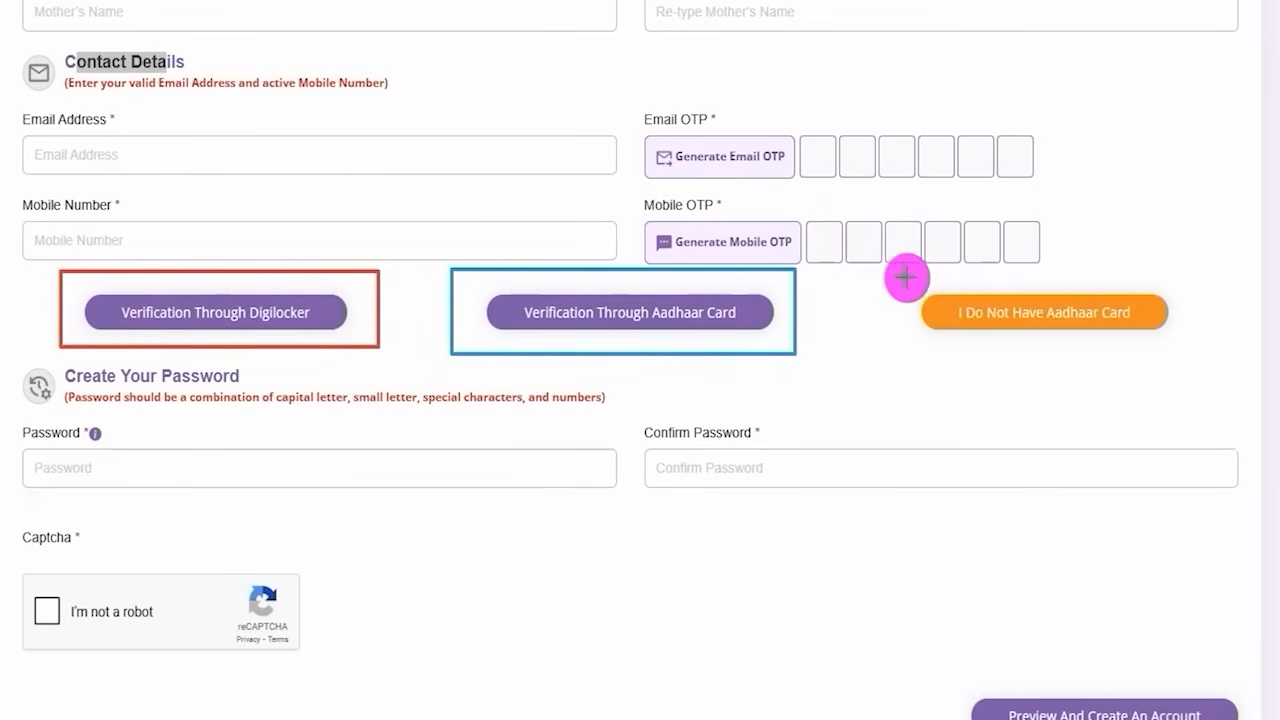
pyautogui.moveTo(900, 277)
pyautogui.mouseDown()
pyautogui.moveTo(952, 284)
pyautogui.moveTo(1069, 337)
pyautogui.moveTo(1196, 353)
pyautogui.mouseUp()
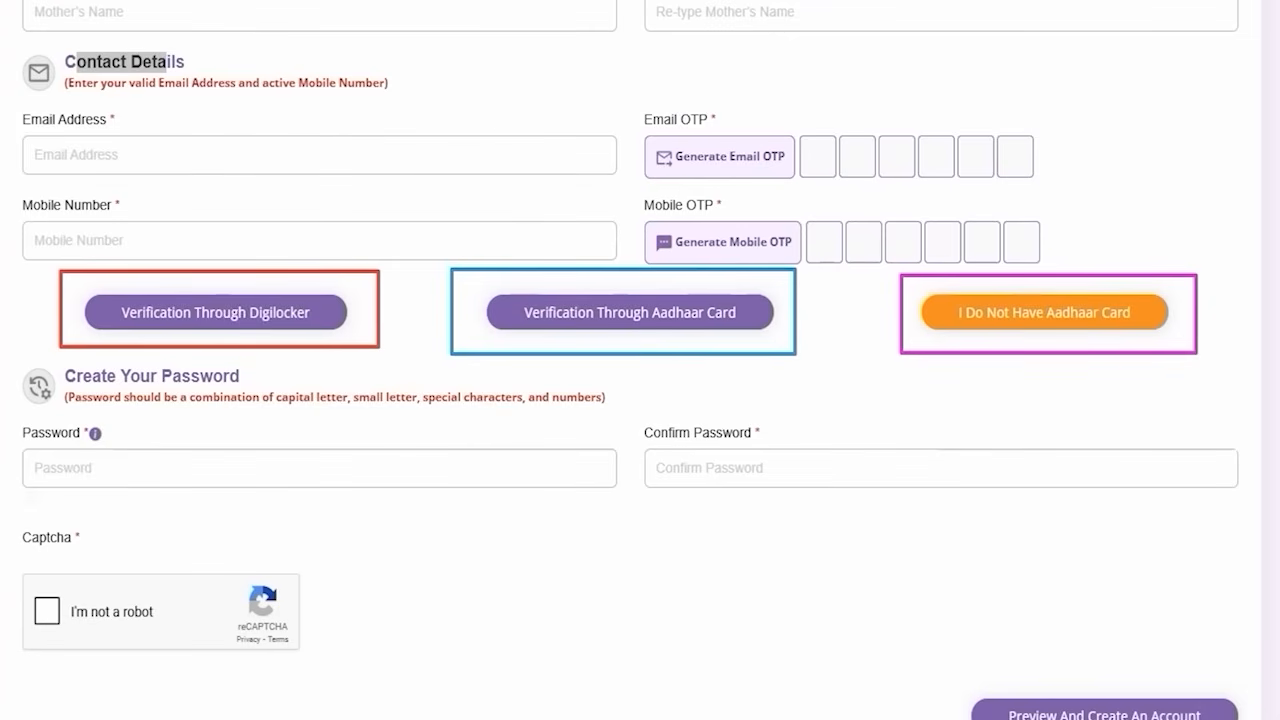
pyautogui.press('Escape')
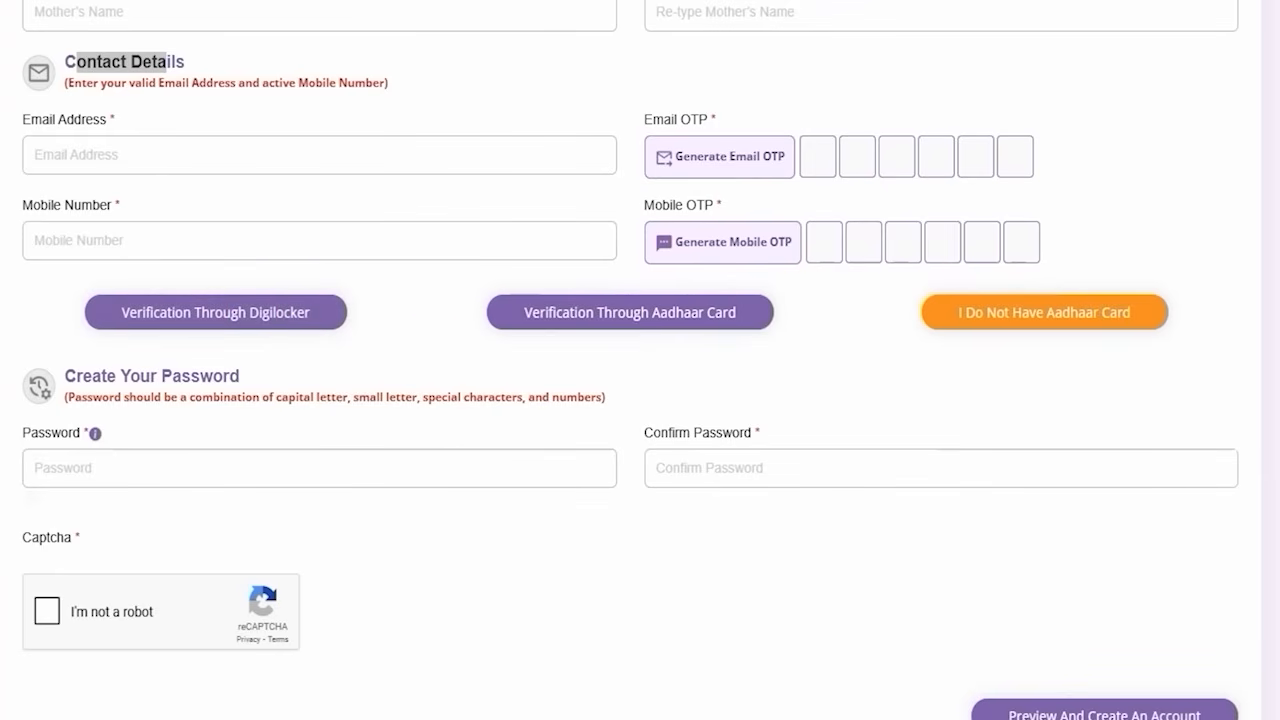
# Point out the DigiLocker option, confirm completion of 18 years of age in the Information dialog, and proceed to verification
pyautogui.moveTo(460, 376); pyautogui.dragTo(355, 335)
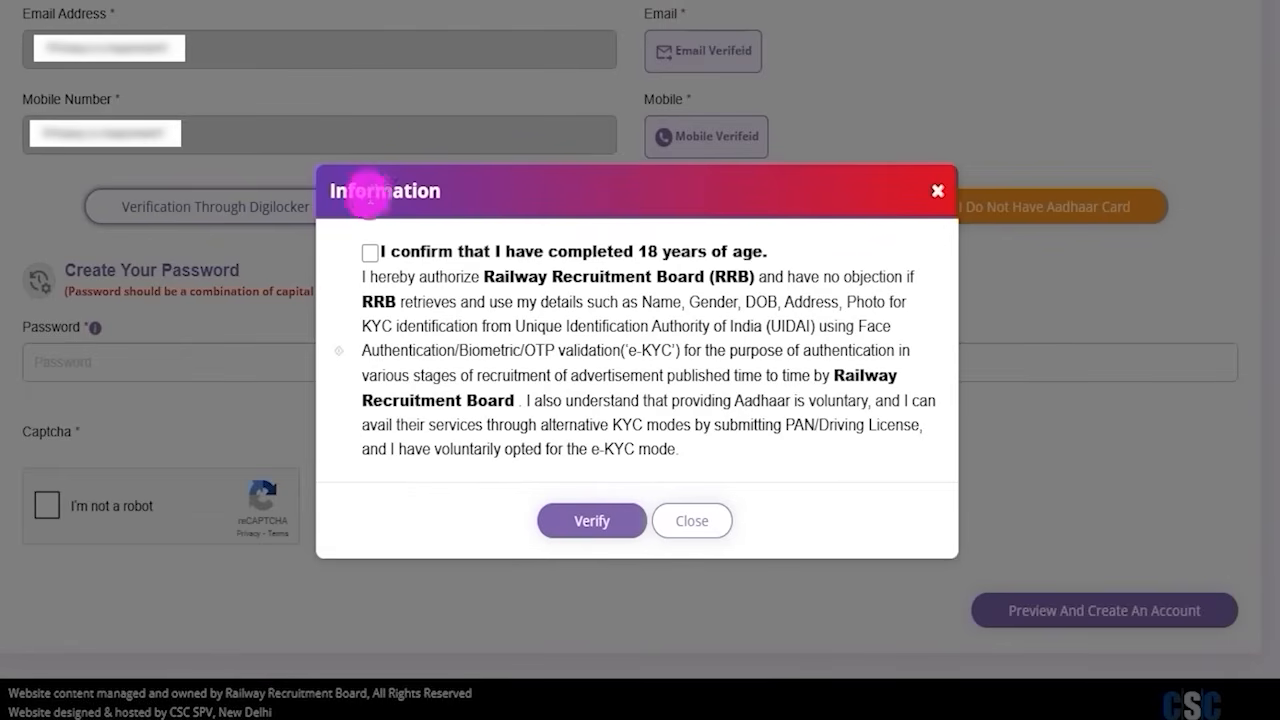
pyautogui.click(370, 254)
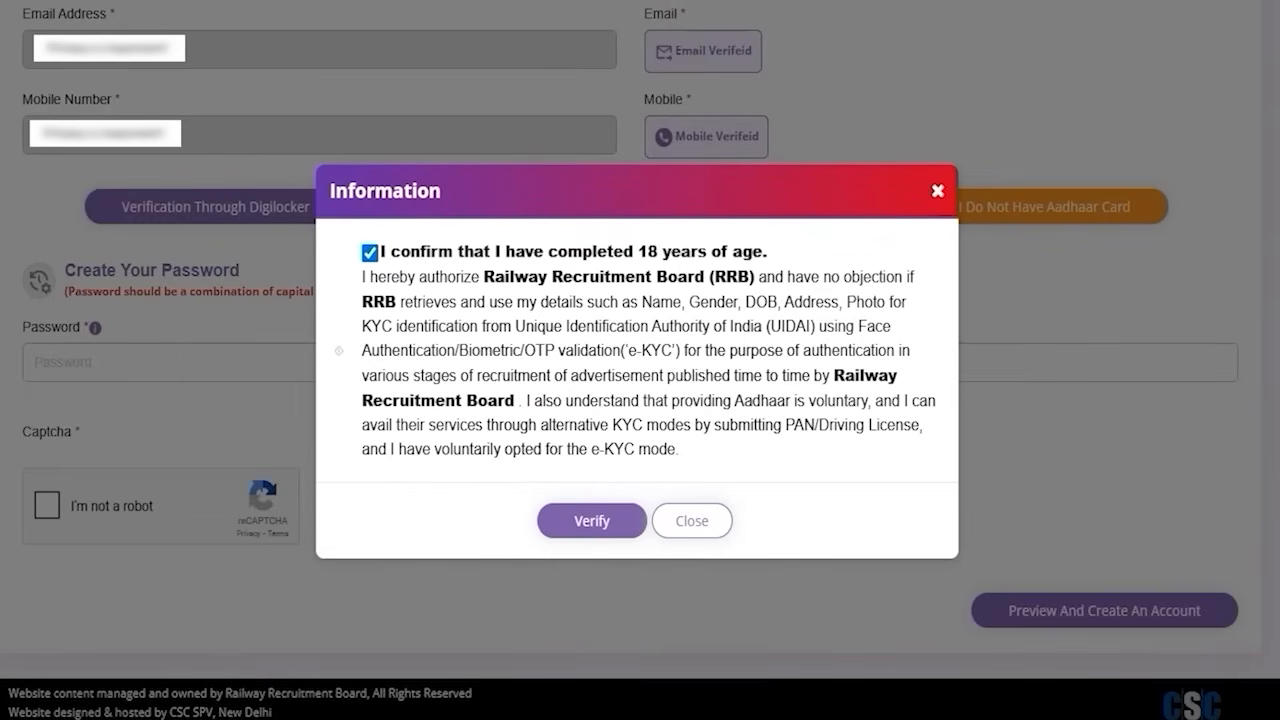
pyautogui.moveTo(368, 520); pyautogui.dragTo(510, 522)
pyautogui.click(591, 520)
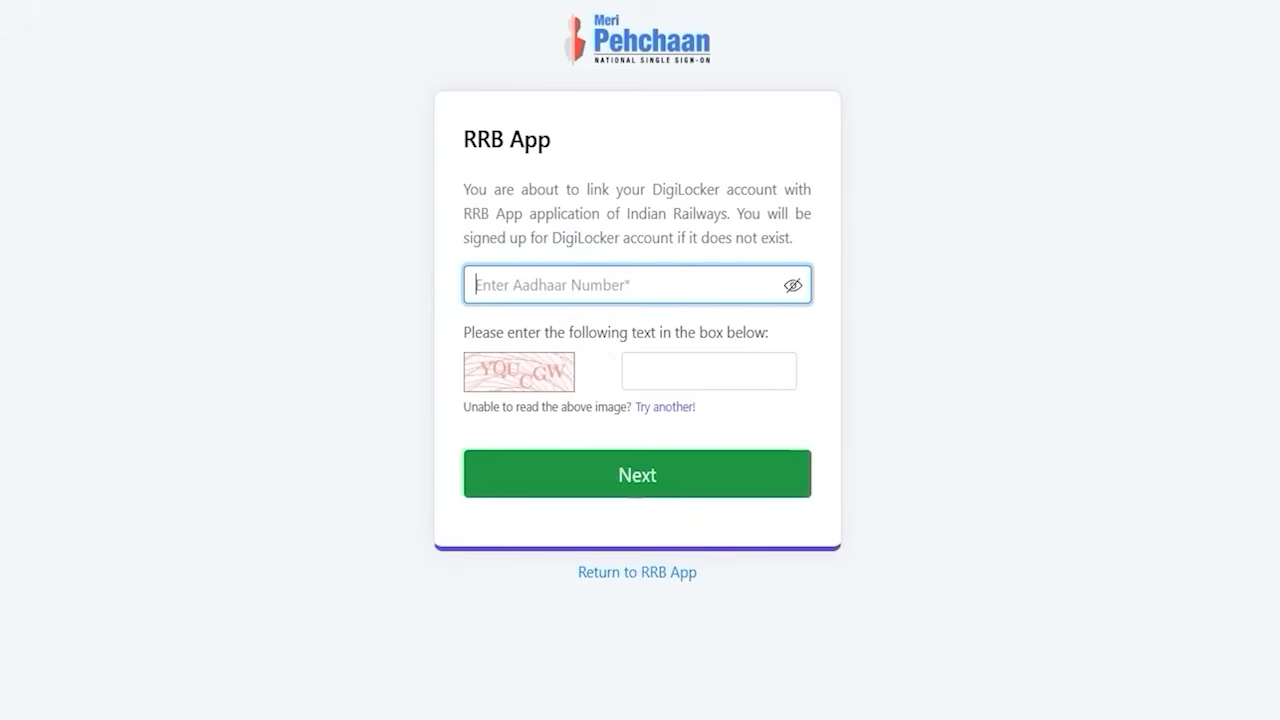
# Draw ticks on the Aadhaar number field, captcha image and captcha box, point an arrow at Next, and proceed
pyautogui.moveTo(668, 282); pyautogui.dragTo(728, 235)
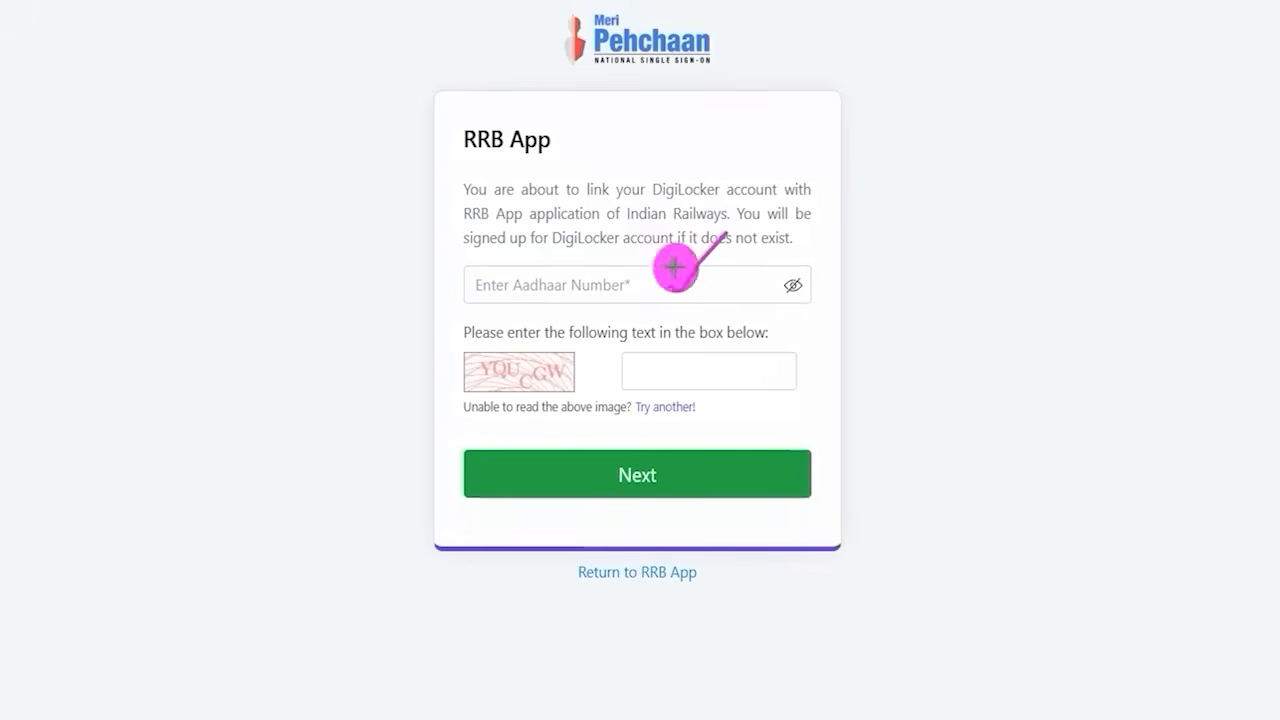
pyautogui.moveTo(568, 379); pyautogui.dragTo(612, 348)
pyautogui.moveTo(745, 372); pyautogui.dragTo(808, 334)
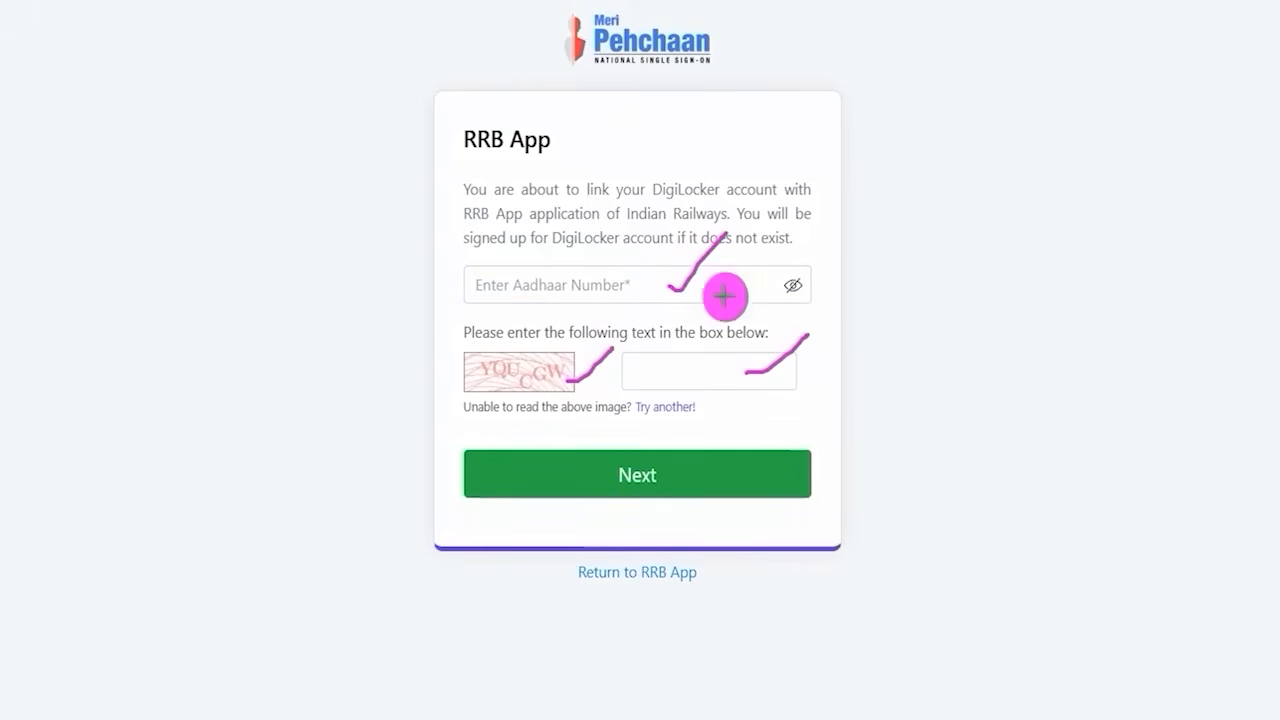
pyautogui.moveTo(1109, 453); pyautogui.dragTo(822, 476)
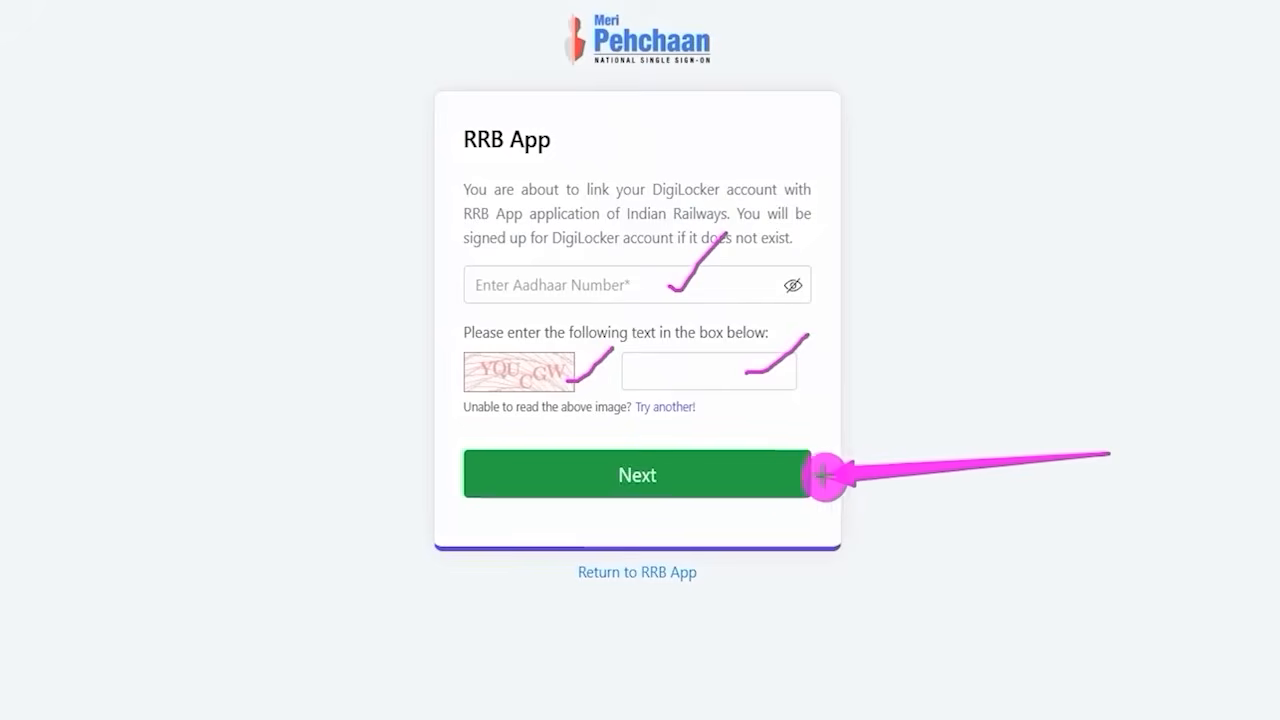
pyautogui.click(771, 474)
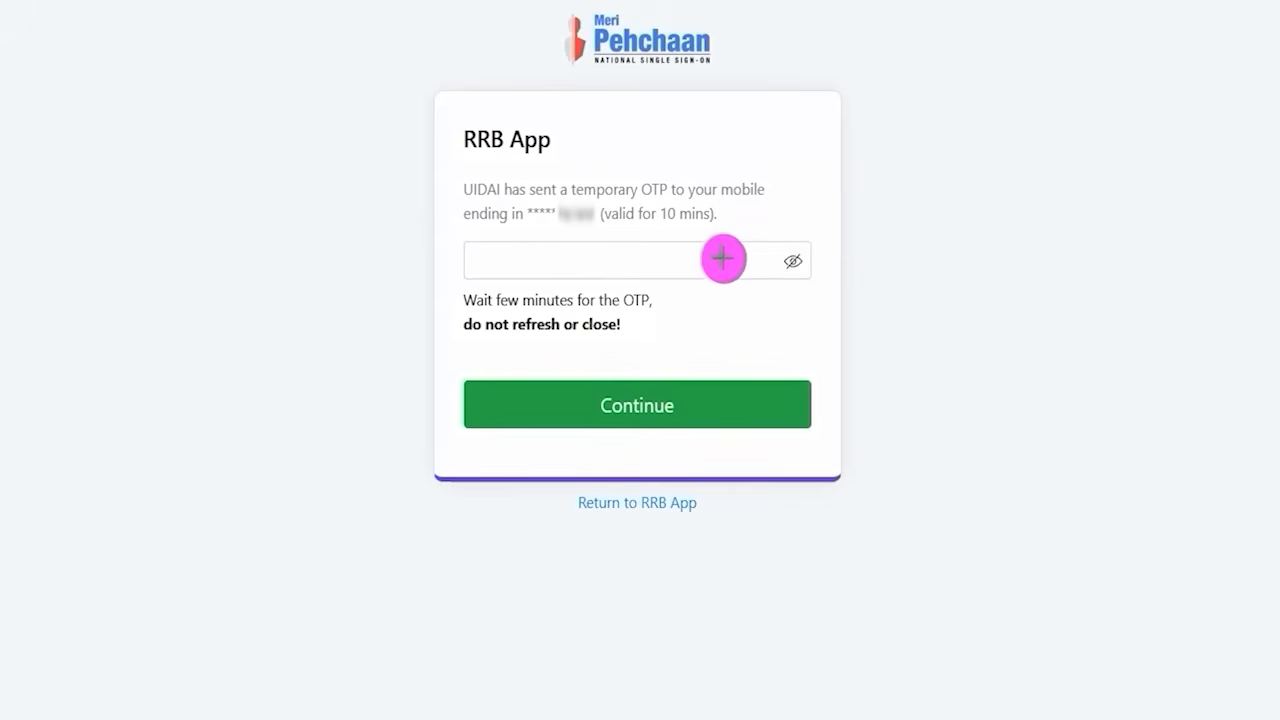
# Draw a tick on the UIDAI OTP field and an arrow at Continue, and continue
pyautogui.moveTo(722, 261); pyautogui.dragTo(777, 205)
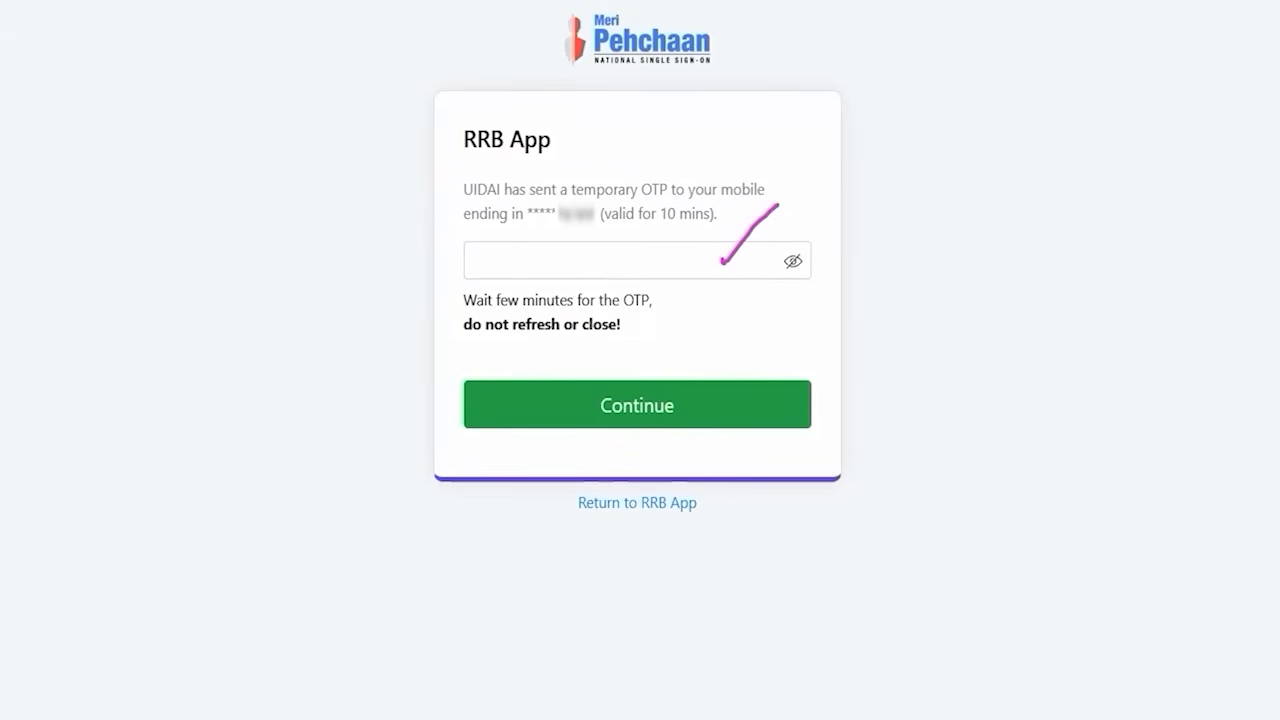
pyautogui.moveTo(1108, 371); pyautogui.dragTo(792, 402)
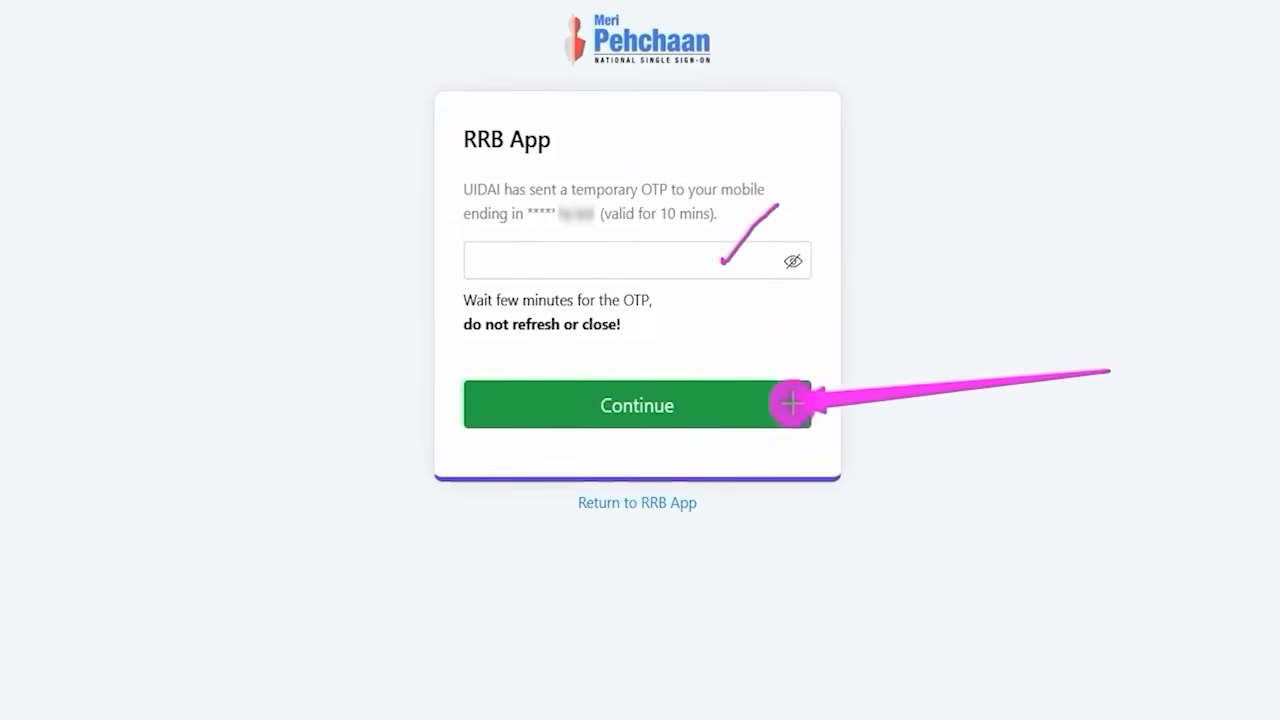
pyautogui.click(709, 406)
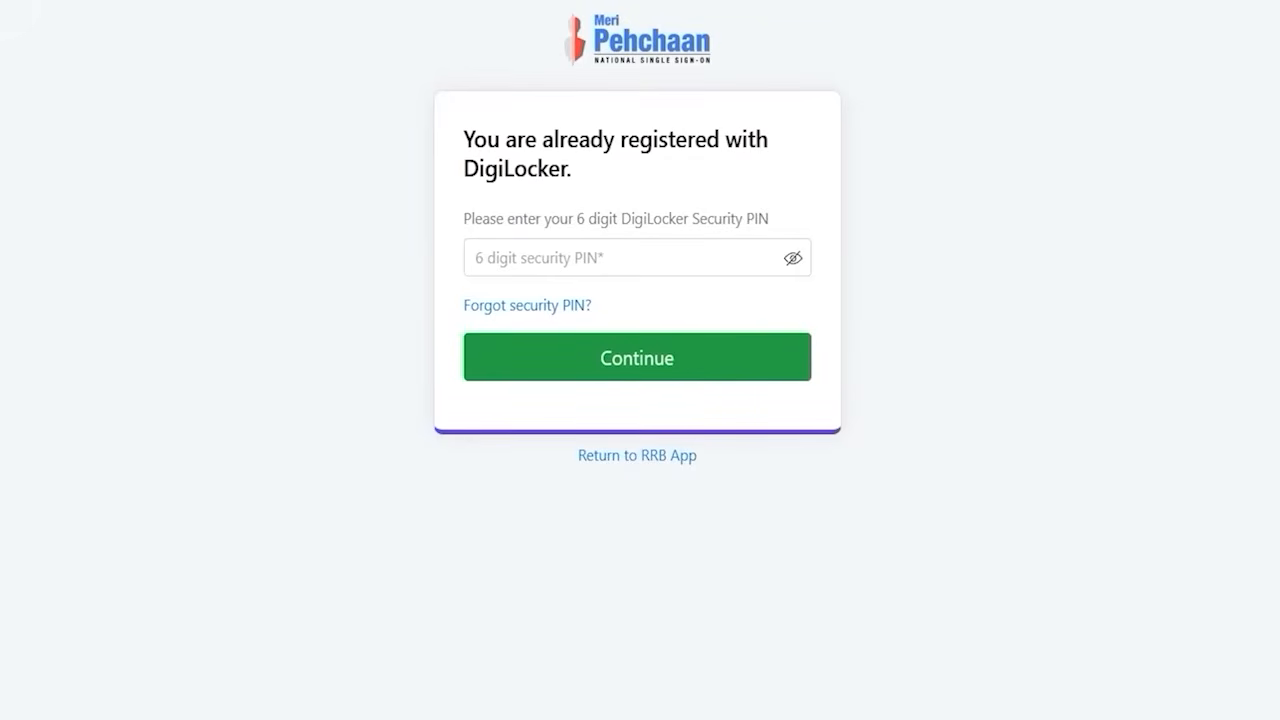
# Draw ticks on the security PIN field, circle Forgot security PIN?, and draw arrows at Continue and at Allow on the DigiLocker consent page
pyautogui.click(637, 249)
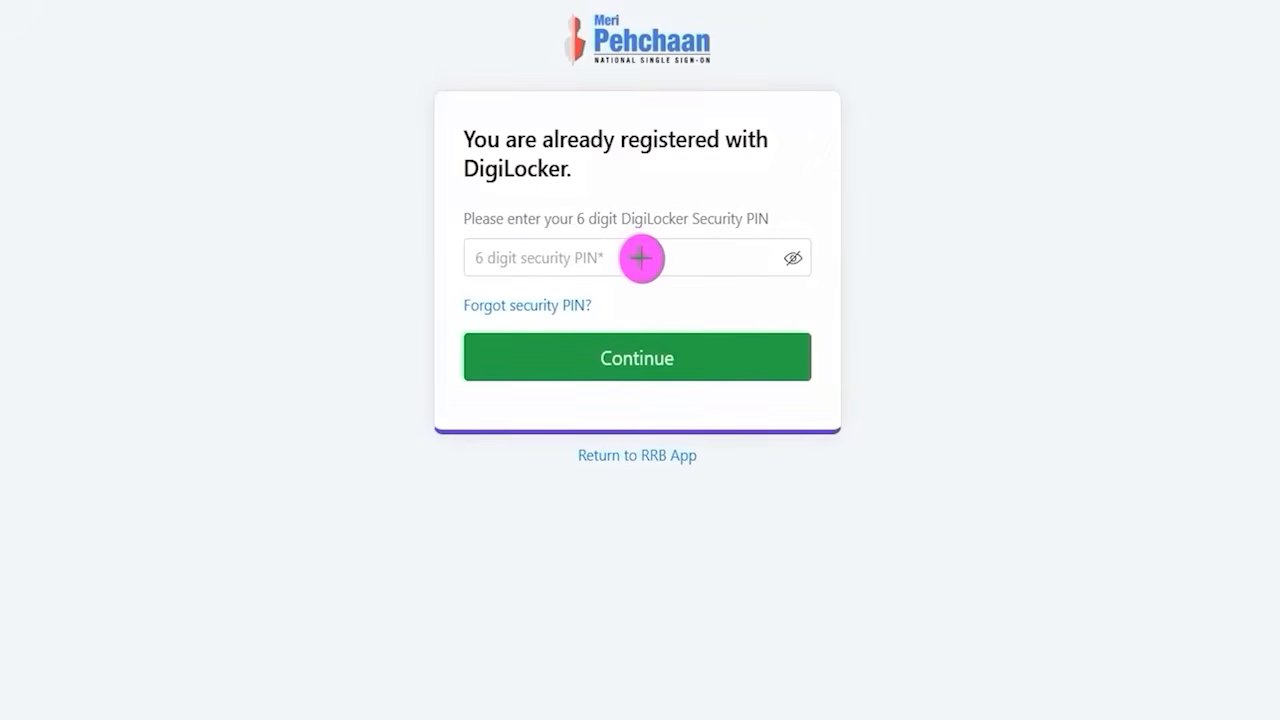
pyautogui.moveTo(651, 261); pyautogui.dragTo(707, 219)
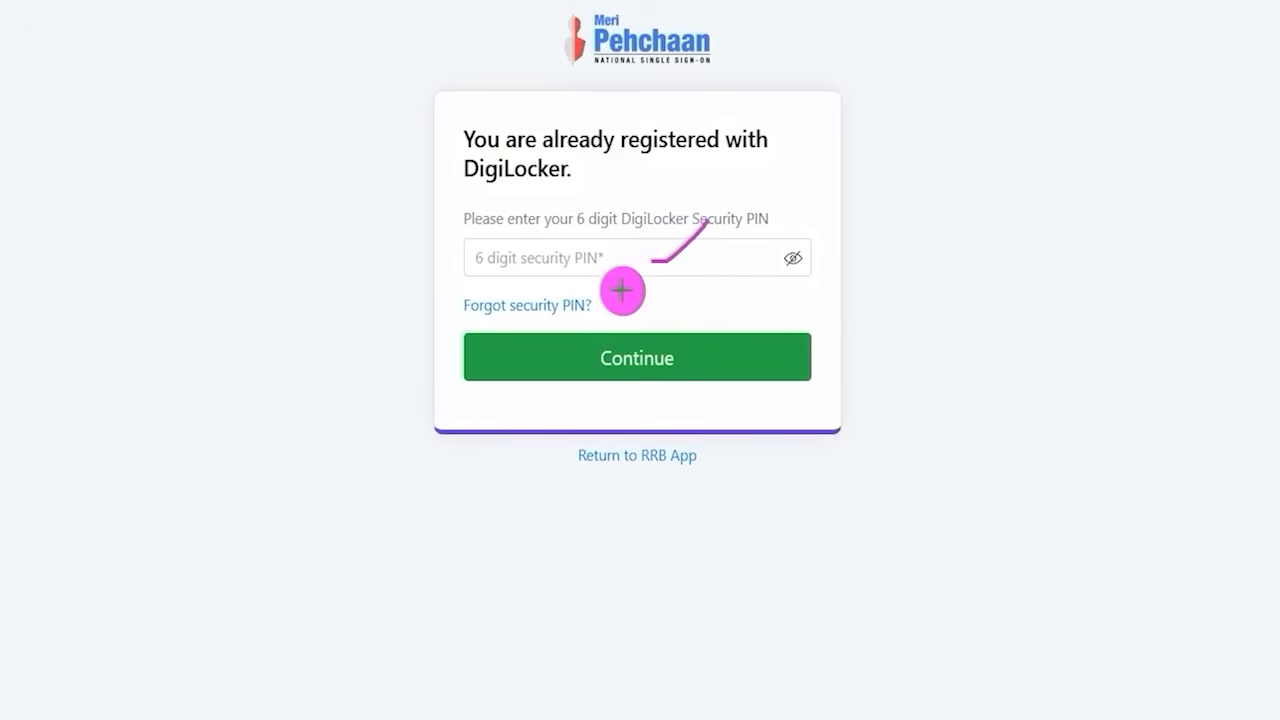
pyautogui.moveTo(609, 288)
pyautogui.mouseDown()
pyautogui.moveTo(460, 283)
pyautogui.moveTo(454, 317)
pyautogui.moveTo(606, 320)
pyautogui.moveTo(610, 290)
pyautogui.mouseUp()
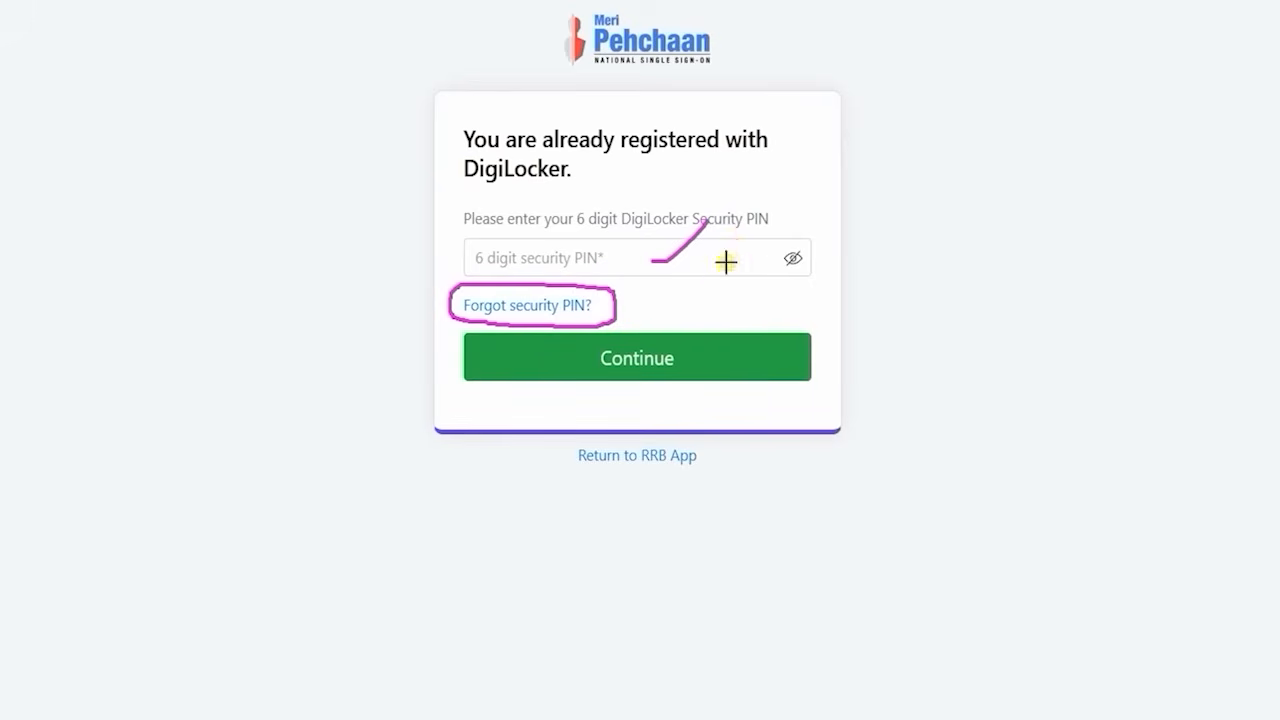
pyautogui.moveTo(726, 263); pyautogui.dragTo(758, 231)
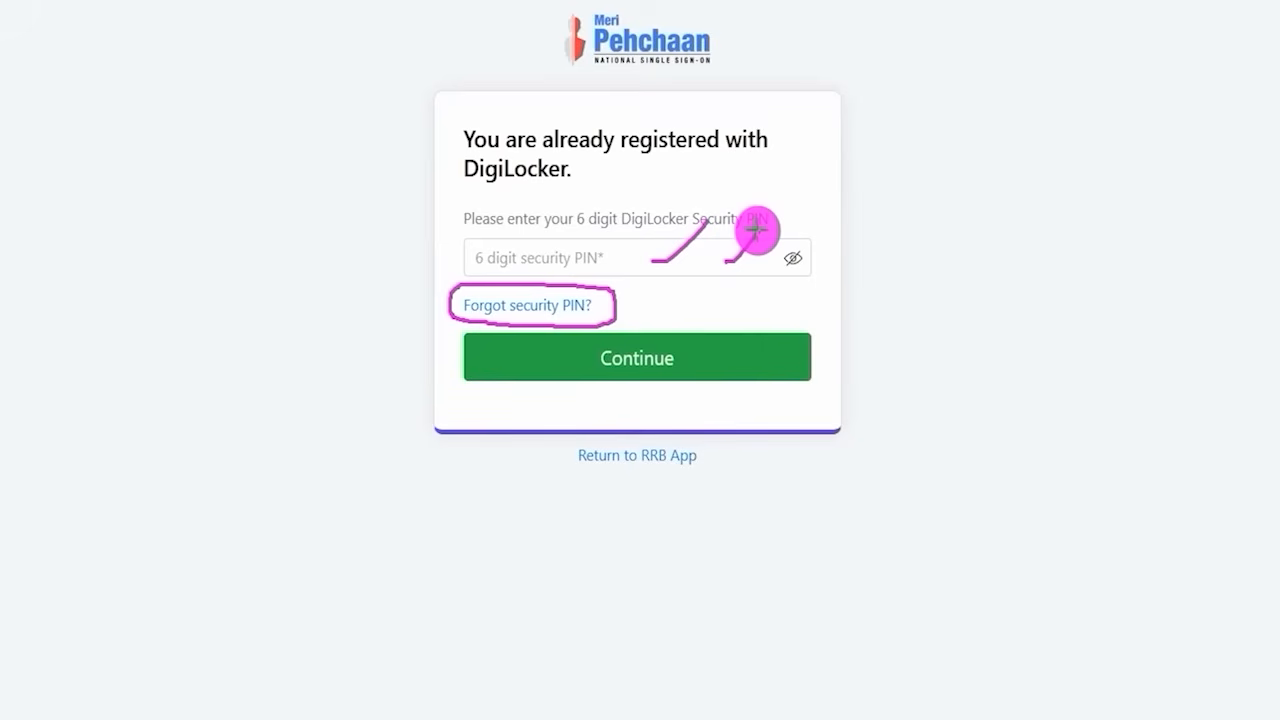
pyautogui.moveTo(1083, 363); pyautogui.dragTo(811, 357)
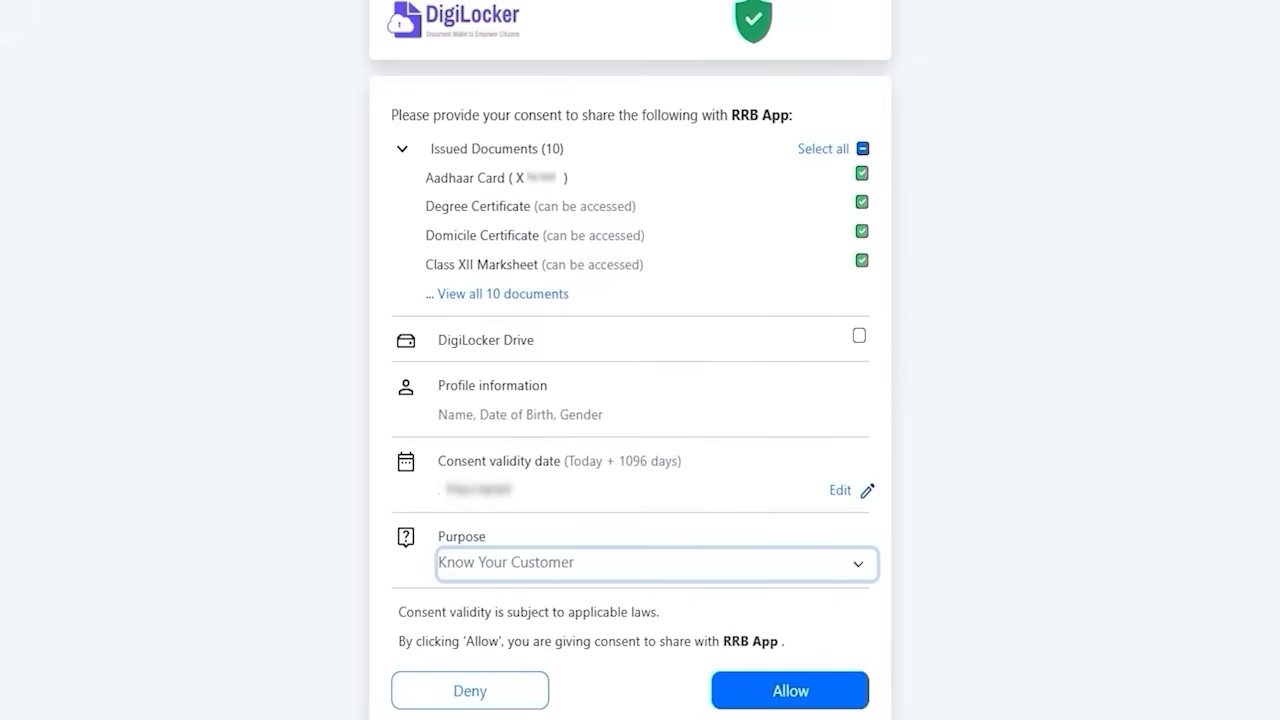
pyautogui.moveTo(1094, 480); pyautogui.dragTo(873, 668)
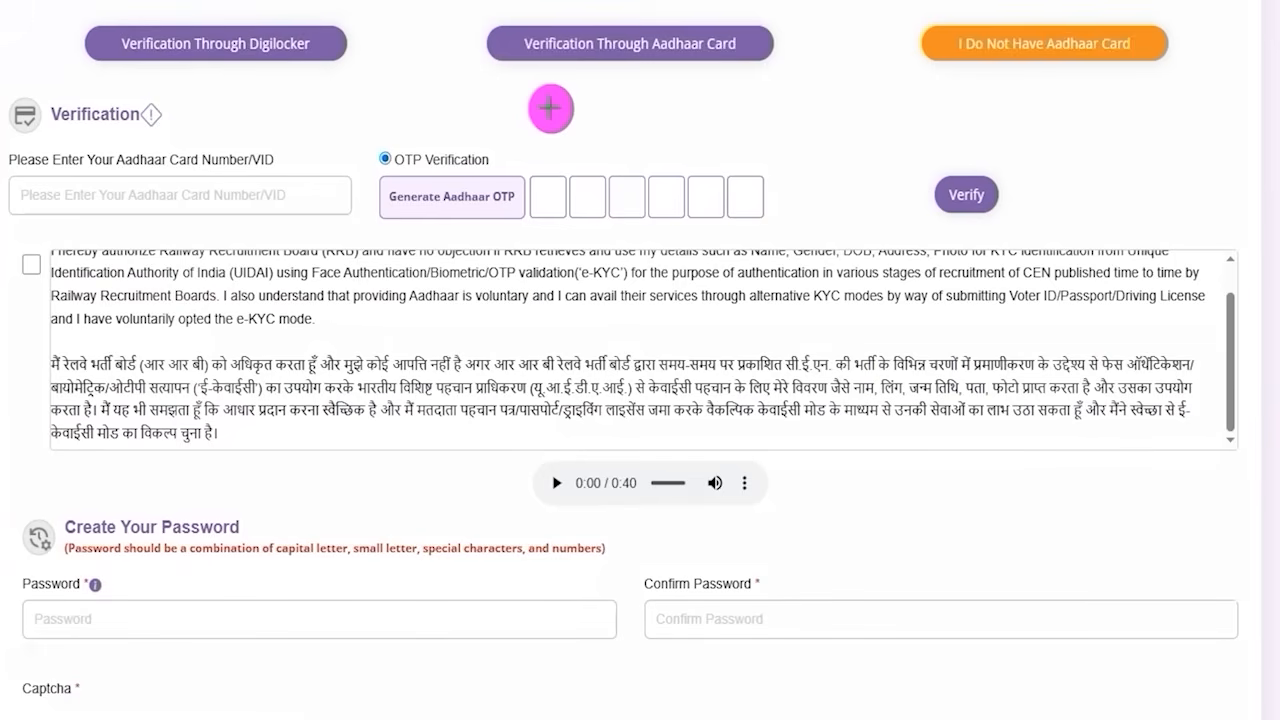
# Outline Verification Through Aadhaar Card, and draw ticks on the Aadhaar number field and Generate Aadhaar OTP and dashes in the OTP boxes
pyautogui.moveTo(466, 6)
pyautogui.mouseDown()
pyautogui.moveTo(737, 57)
pyautogui.moveTo(789, 80)
pyautogui.mouseUp()
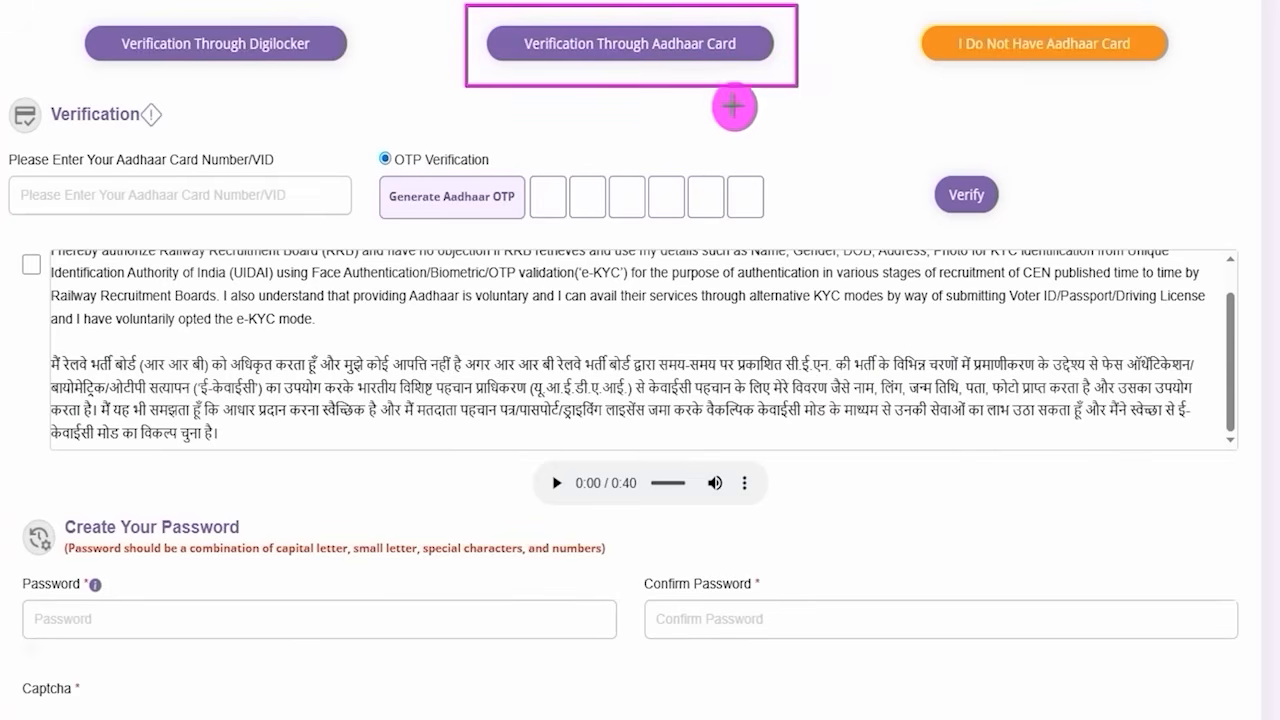
pyautogui.click(566, 51)
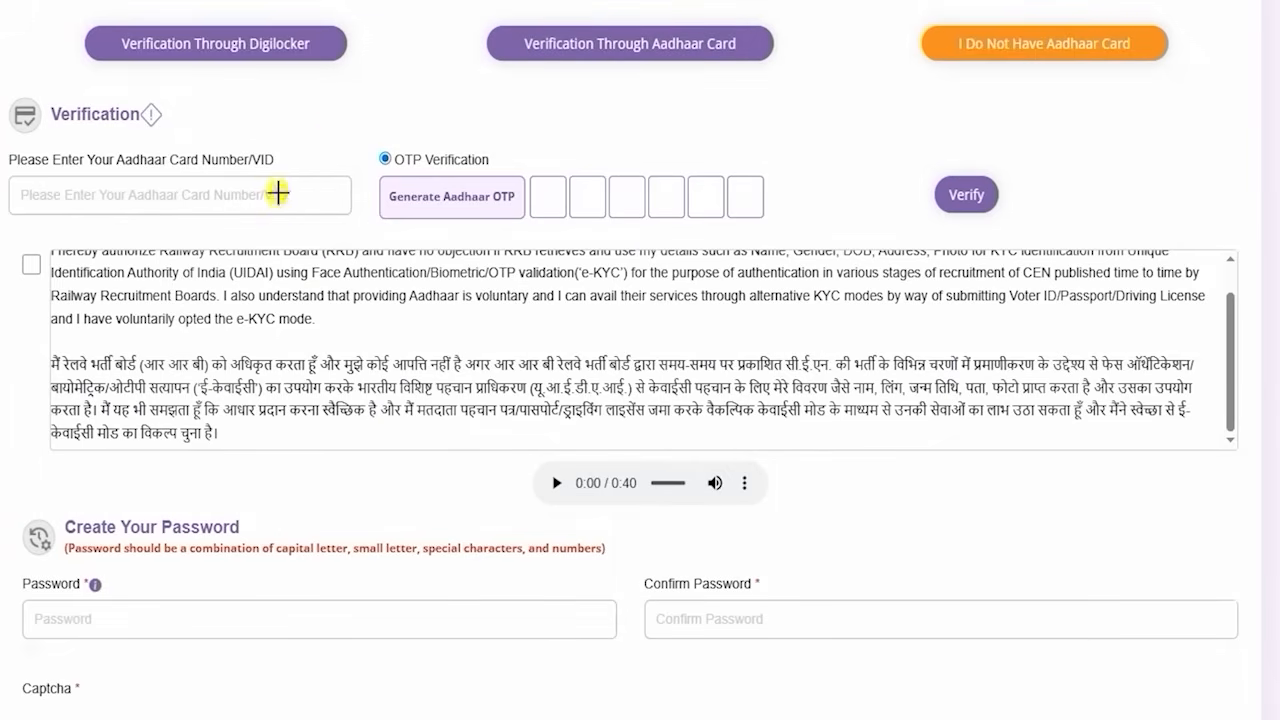
pyautogui.moveTo(277, 192); pyautogui.dragTo(342, 136)
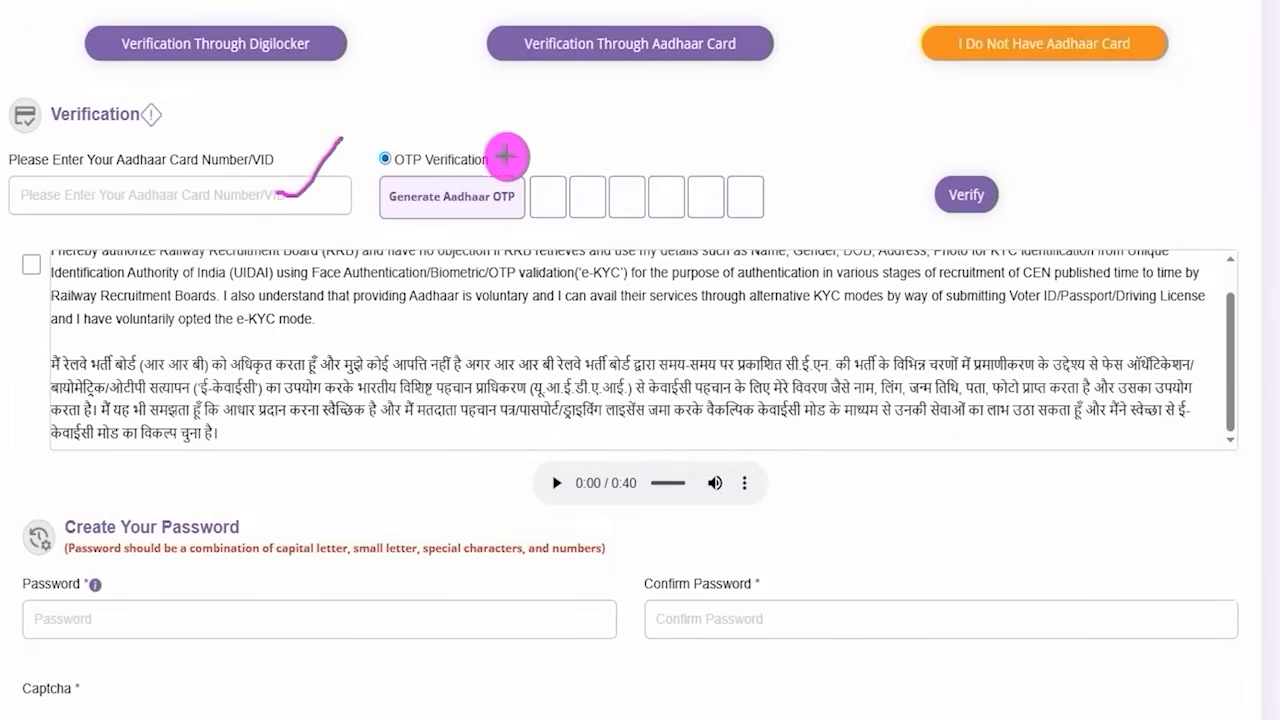
pyautogui.moveTo(506, 187); pyautogui.dragTo(532, 155)
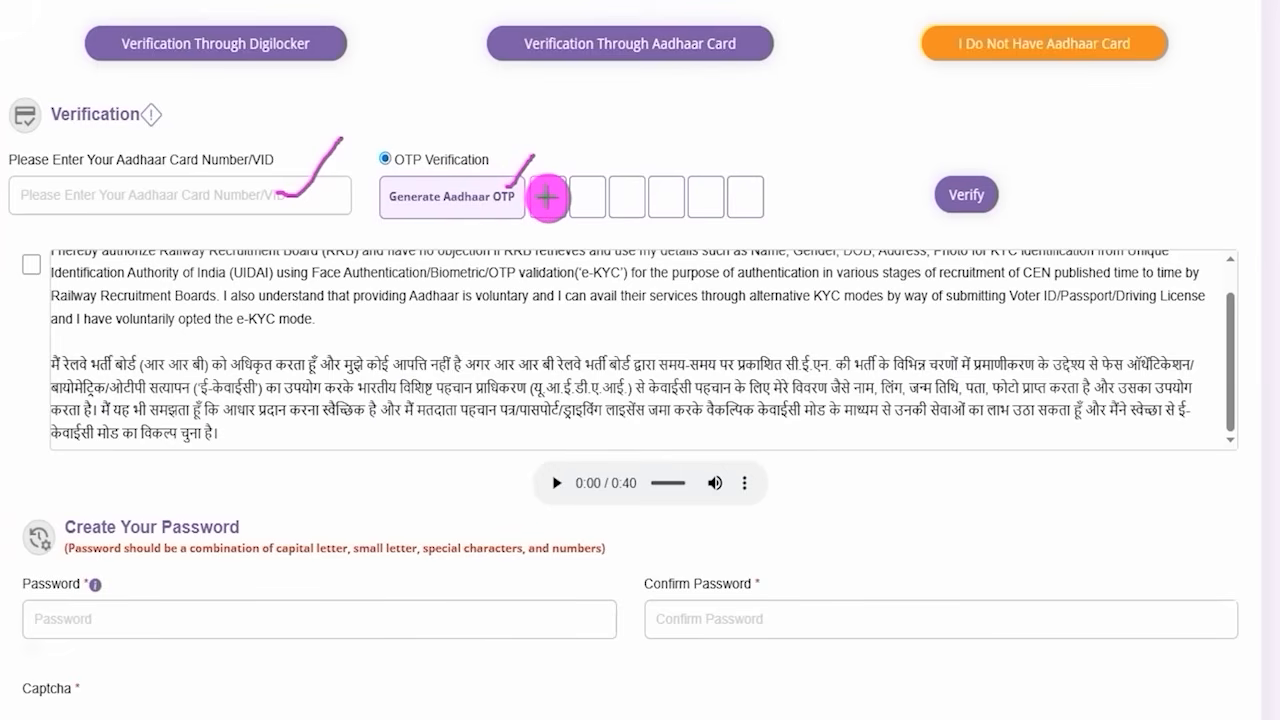
pyautogui.moveTo(541, 198); pyautogui.dragTo(758, 194)
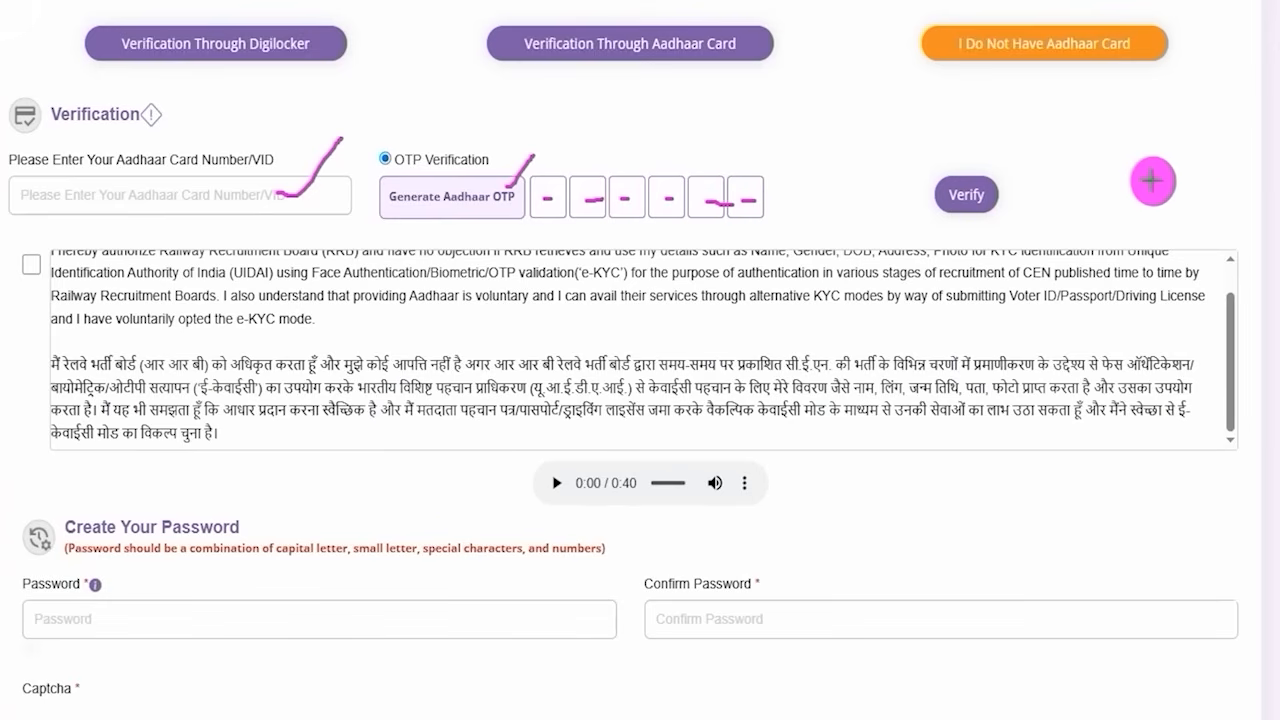
# Draw arrows at Verify and at Verification Through Aadhaar Card, and clear the markings
pyautogui.moveTo(1198, 163); pyautogui.dragTo(1010, 194)
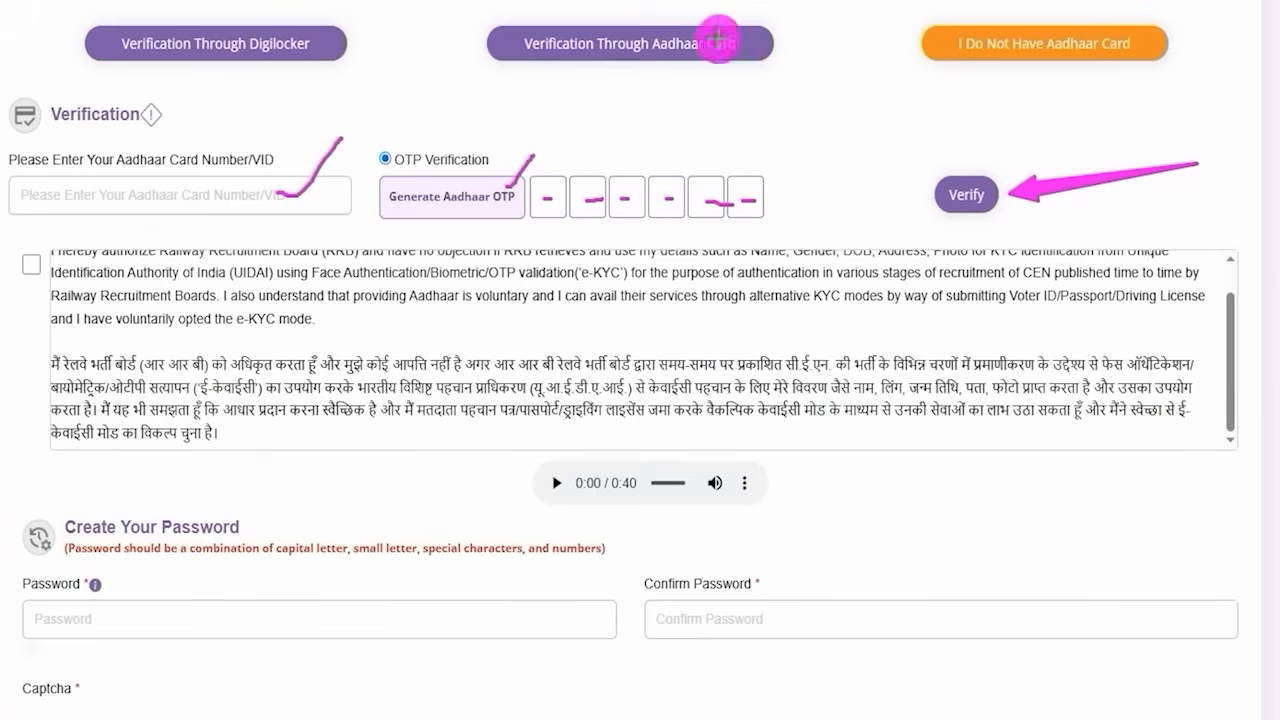
pyautogui.moveTo(831, 151); pyautogui.dragTo(725, 65)
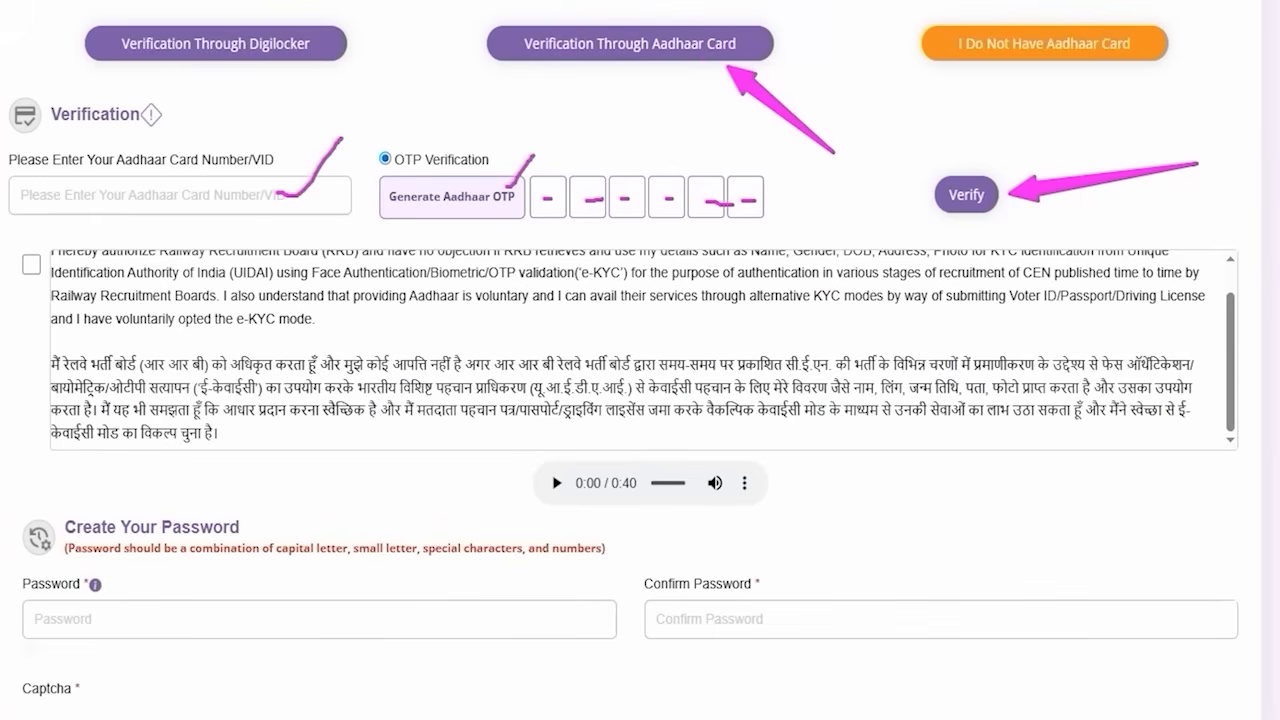
pyautogui.press('Escape')
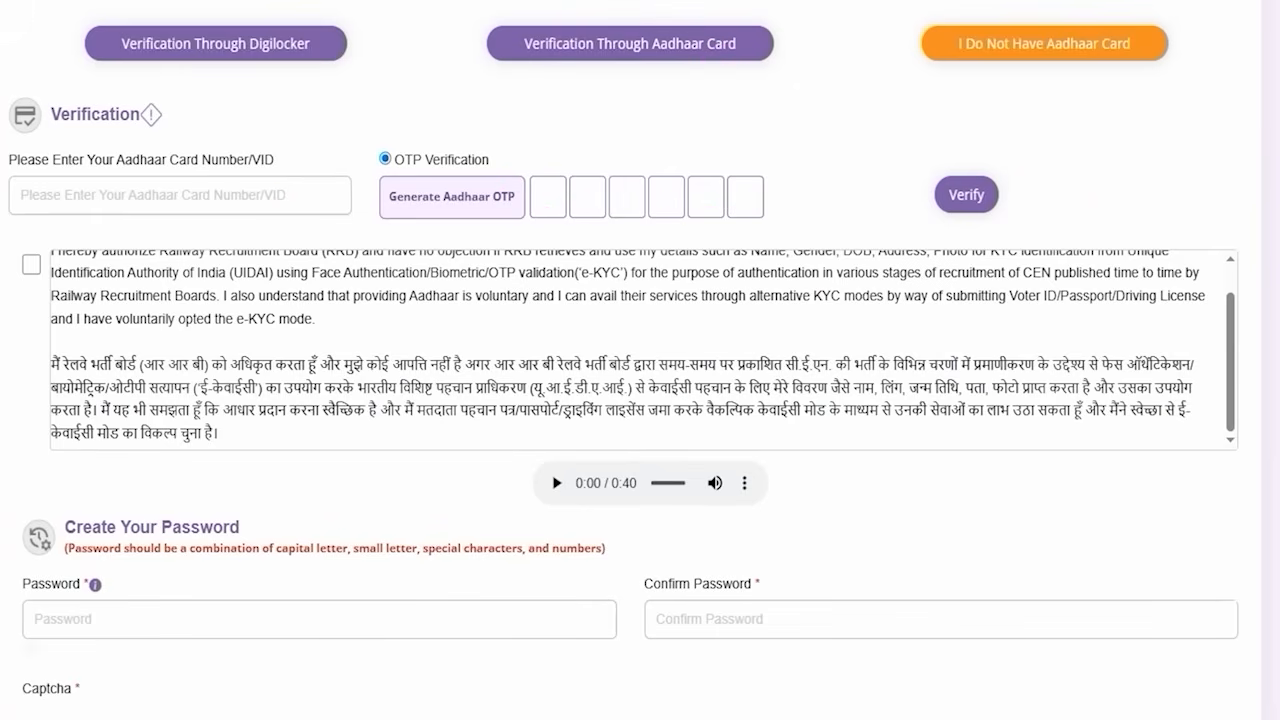
# Outline I Do Not Have Aadhaar Card, clear the outline, and choose that option, confirming it in the Information dialog
pyautogui.moveTo(905, 5); pyautogui.dragTo(1122, 72)
pyautogui.press('Escape')
pyautogui.click(934, 38)
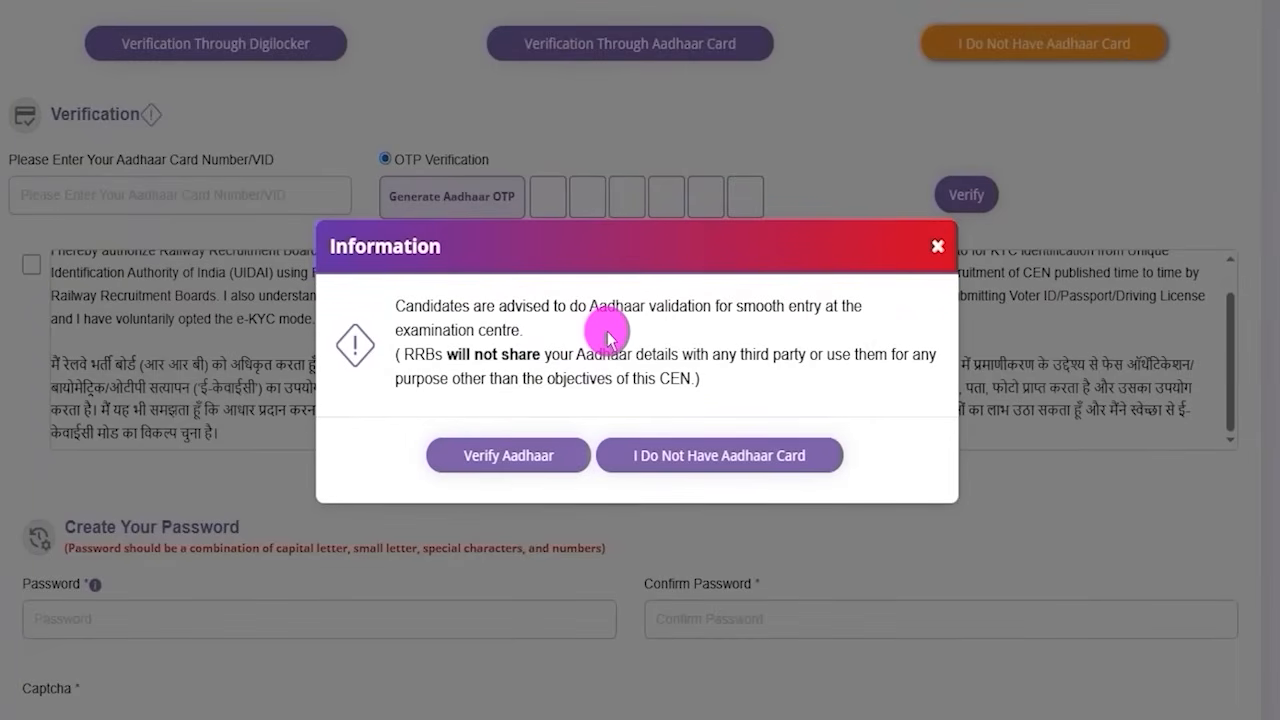
pyautogui.click(737, 458)
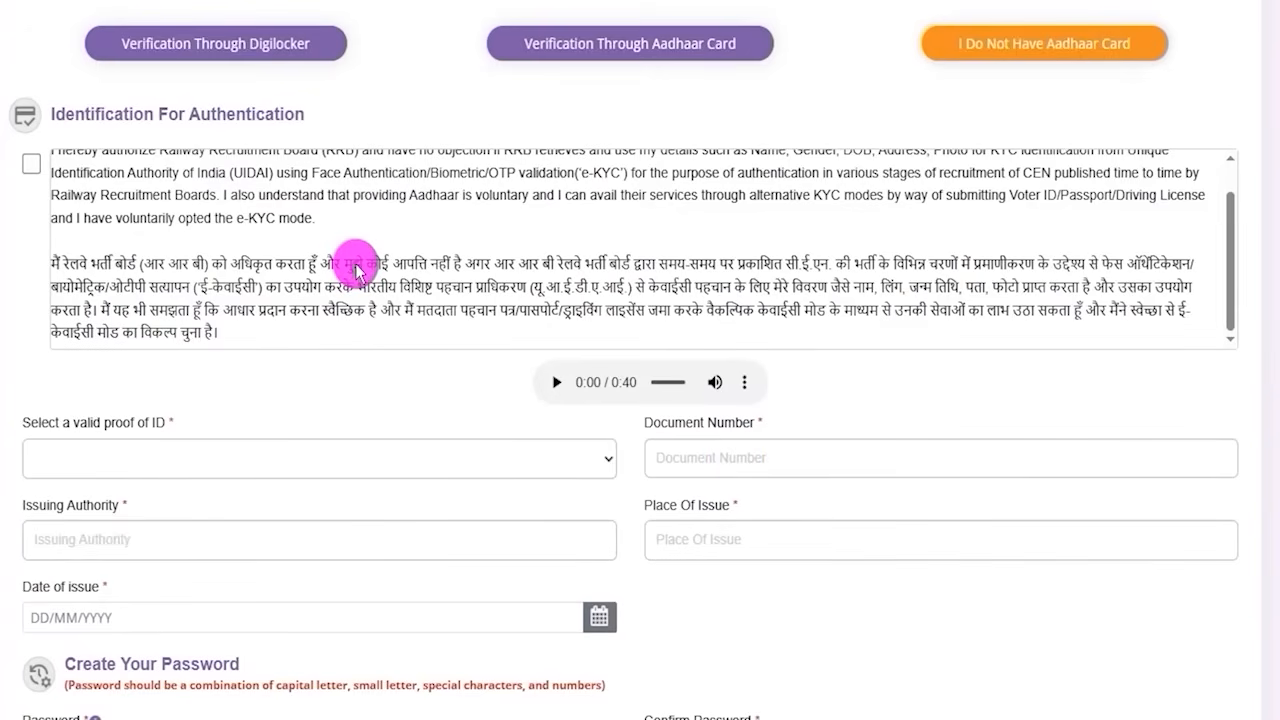
# Accept the authorization declaration under Identification For Authentication and select PAN as the valid proof of ID
pyautogui.click(31, 163)
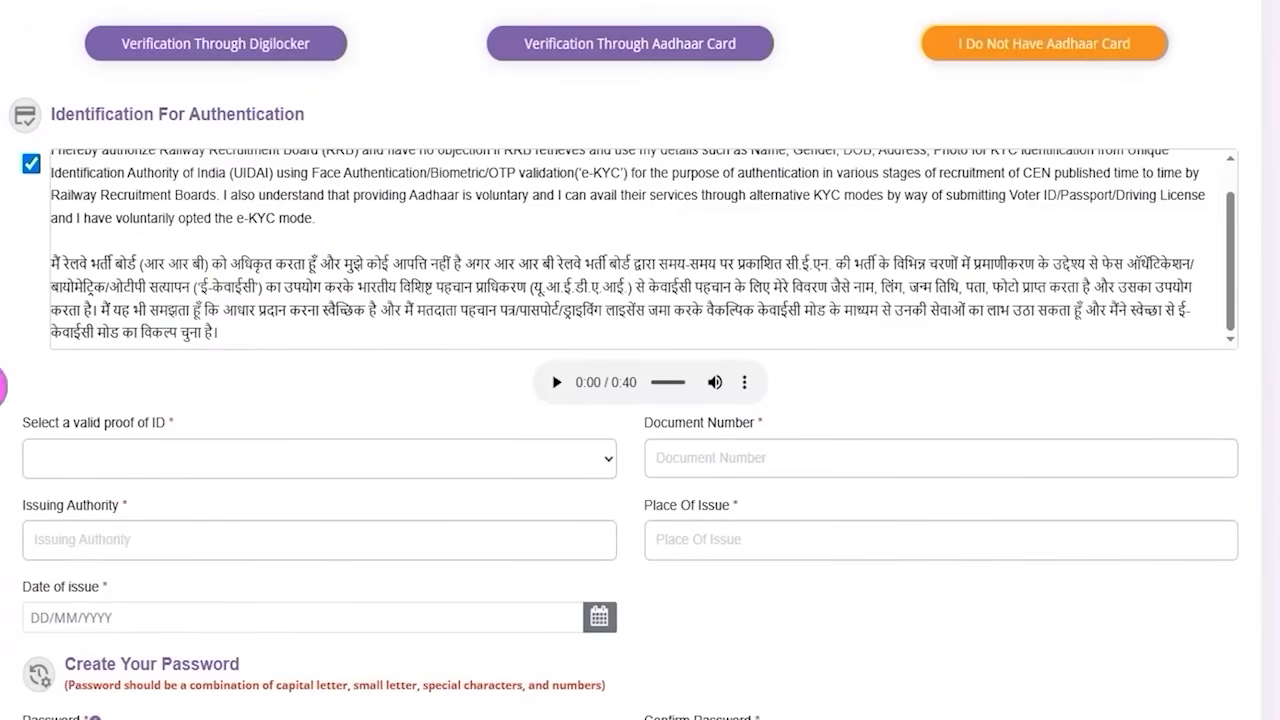
pyautogui.click(204, 464)
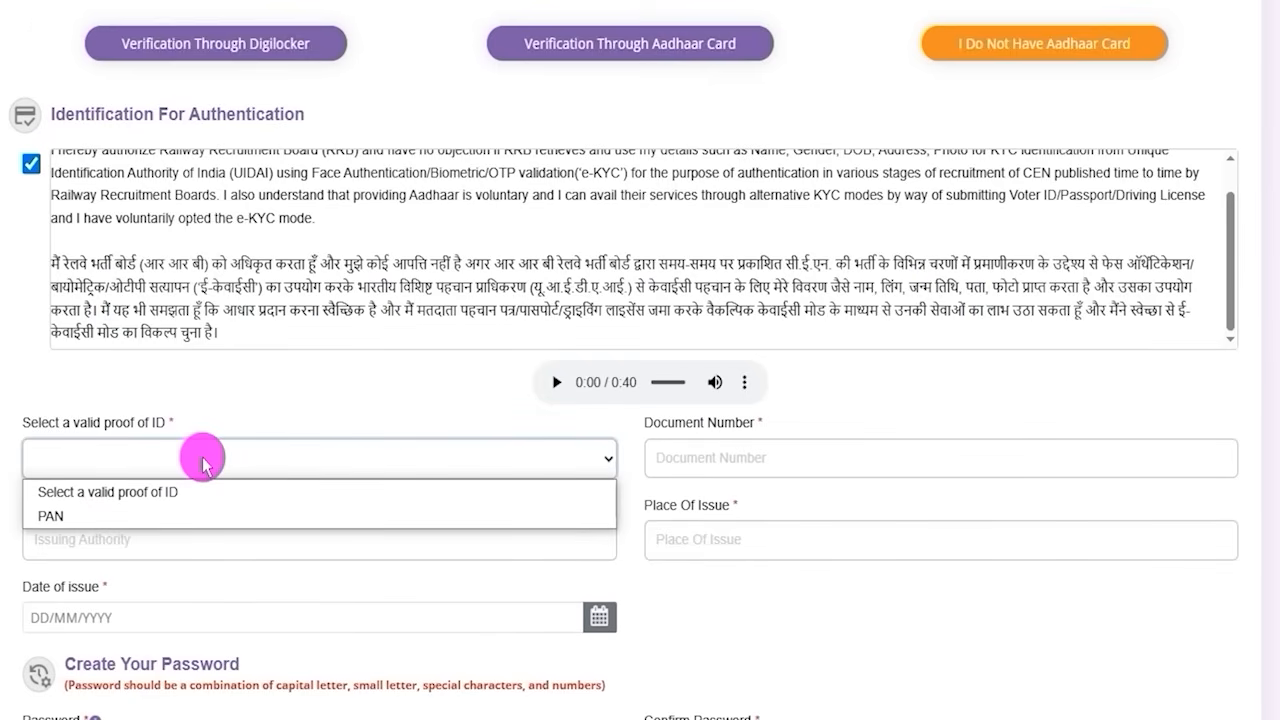
pyautogui.click(90, 517)
# Point out the PAN fields for full name, date of birth, document number, issuing authority and place of issue
pyautogui.moveTo(667, 425); pyautogui.dragTo(727, 457)
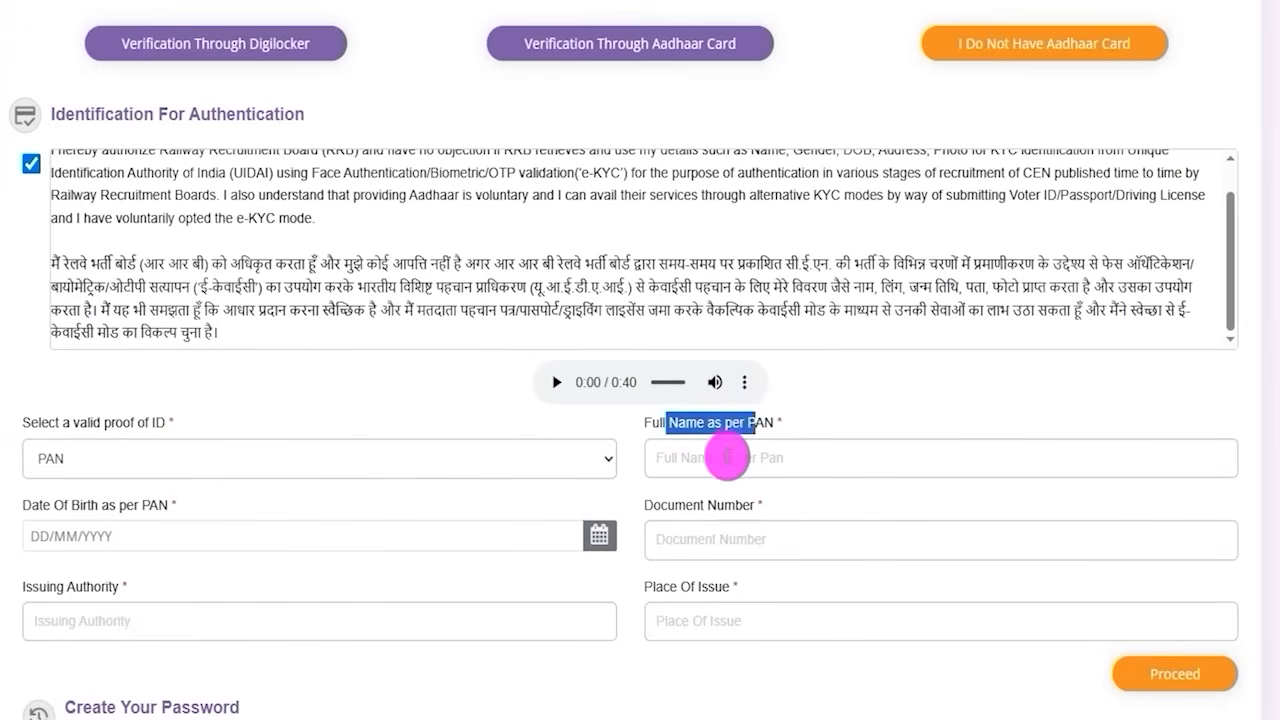
pyautogui.click(727, 457)
pyautogui.moveTo(46, 505); pyautogui.dragTo(570, 535)
pyautogui.click(449, 534)
pyautogui.click(731, 538)
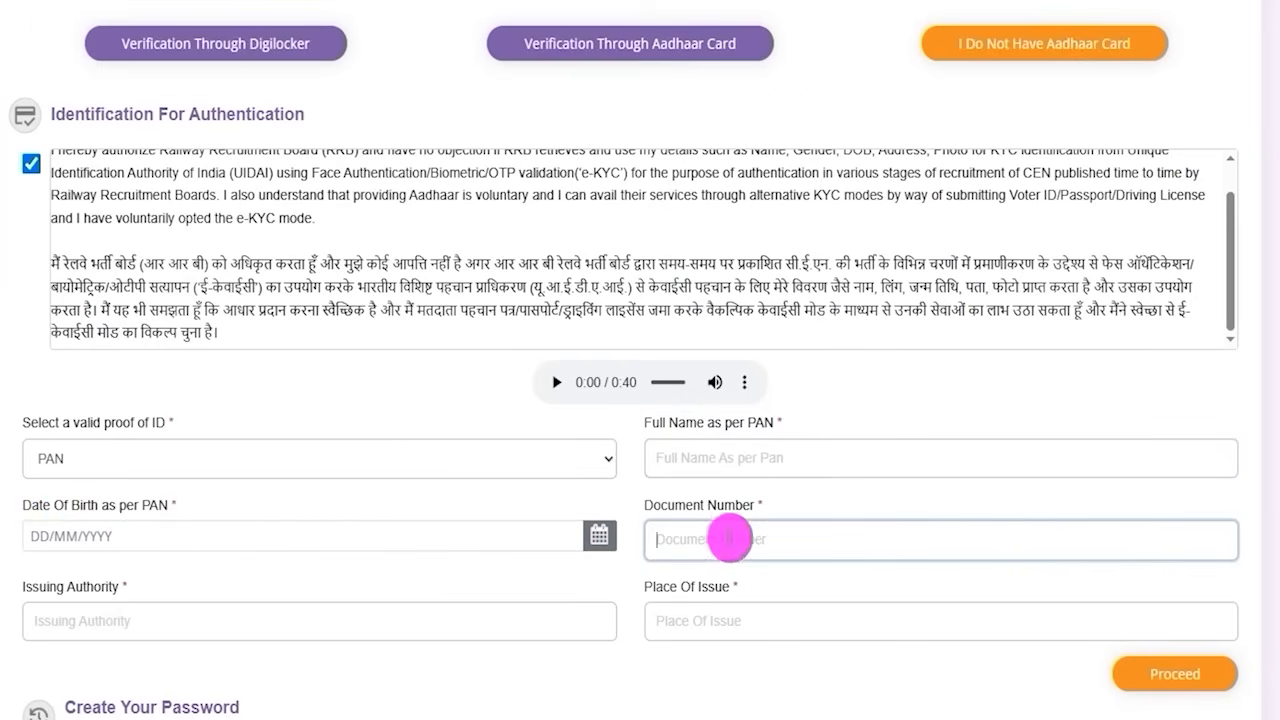
pyautogui.click(743, 538)
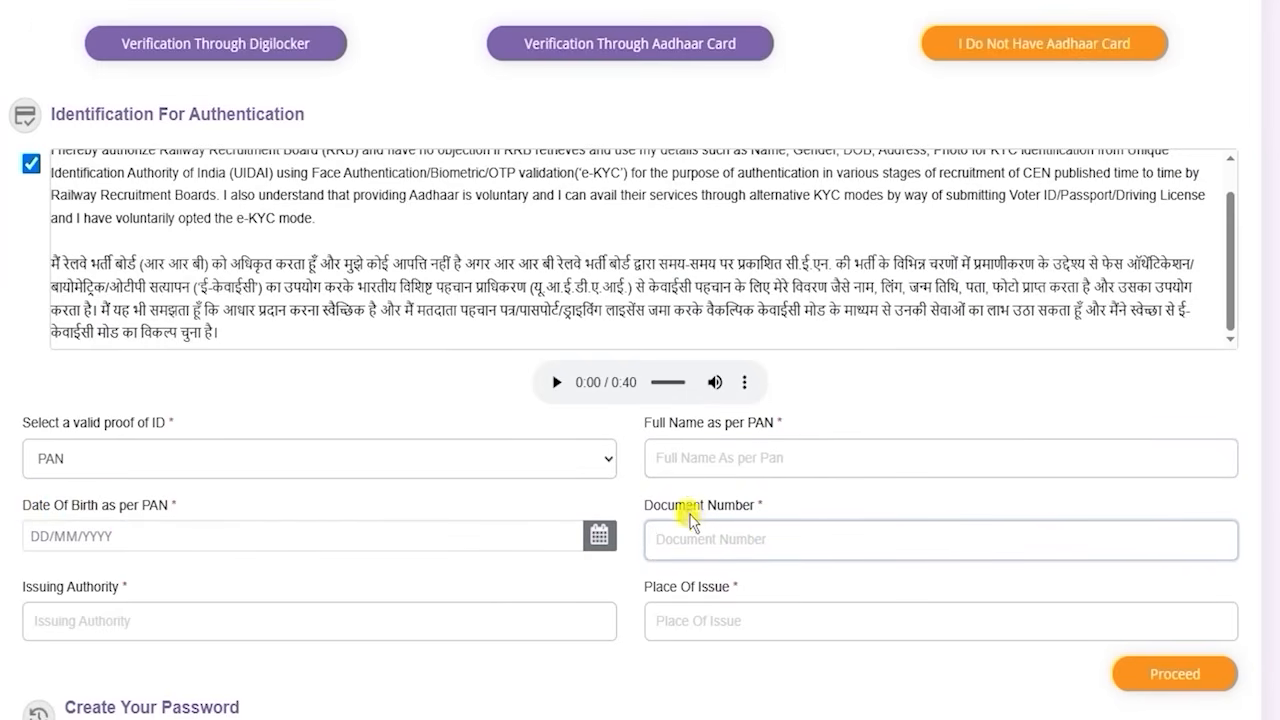
pyautogui.moveTo(686, 506); pyautogui.dragTo(754, 506)
pyautogui.click(107, 621)
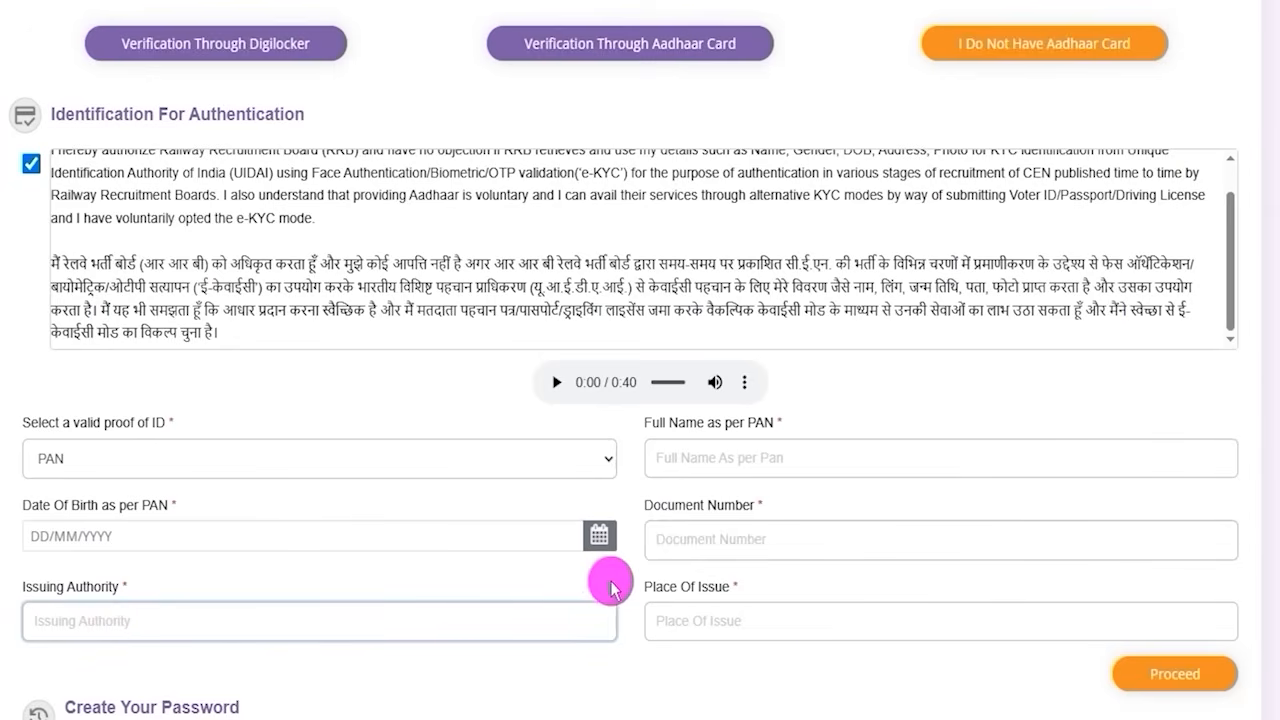
pyautogui.click(767, 613)
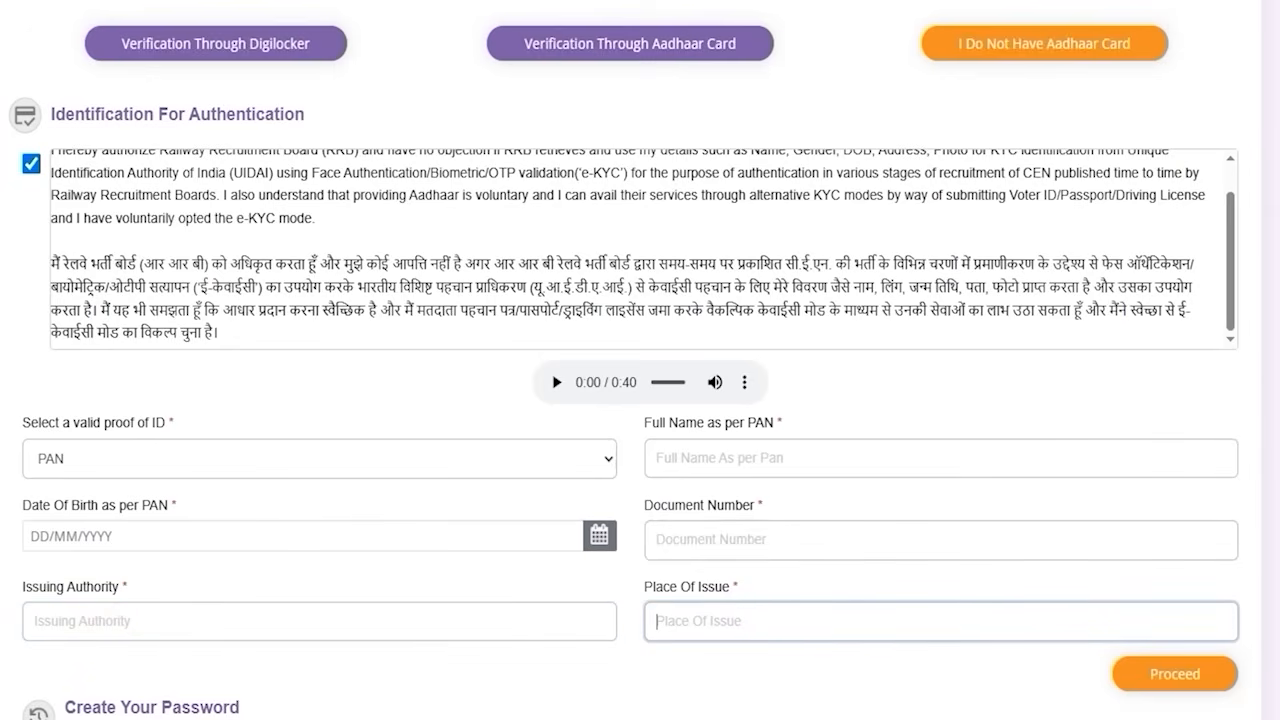
# Draw an arrow at Proceed and outline the three verification options: I Do Not Have Aadhaar Card, Aadhaar Card and Digilocker
pyautogui.moveTo(832, 673); pyautogui.dragTo(1055, 675)
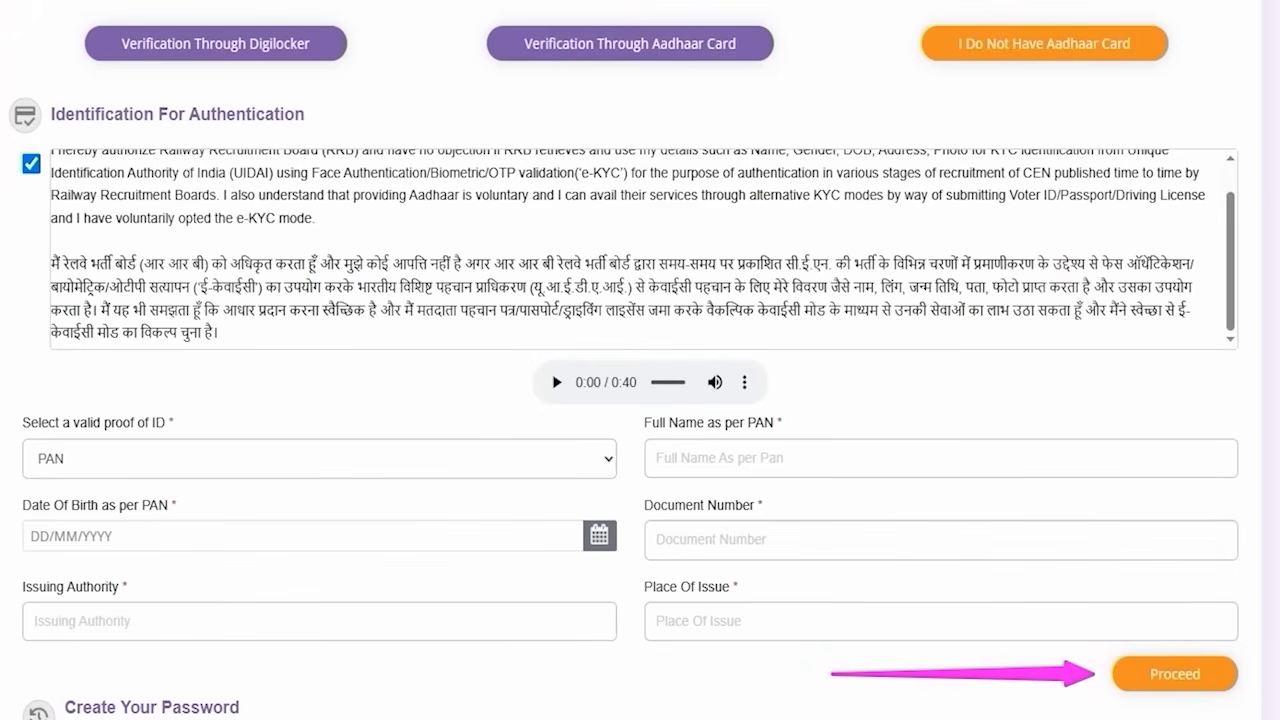
pyautogui.moveTo(886, 2); pyautogui.dragTo(1180, 78)
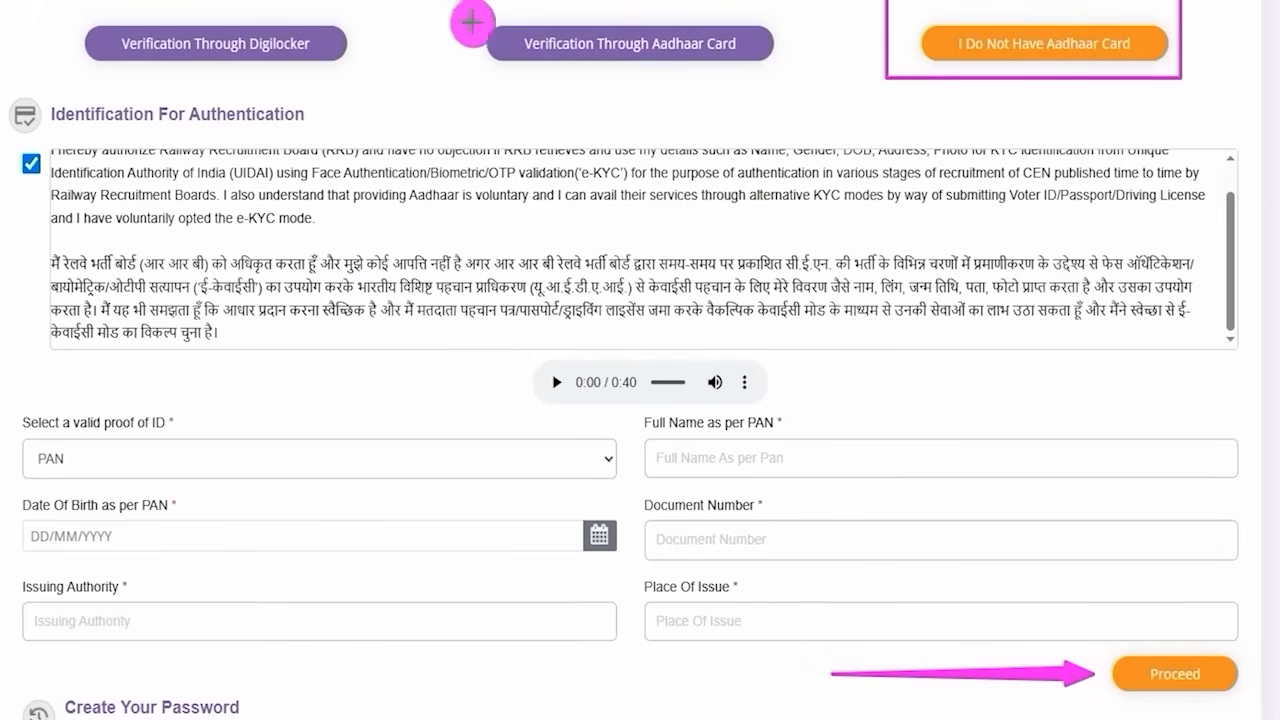
pyautogui.moveTo(440, 2); pyautogui.dragTo(808, 78)
pyautogui.moveTo(57, 10)
pyautogui.mouseDown()
pyautogui.moveTo(180, 16)
pyautogui.moveTo(354, 54)
pyautogui.moveTo(370, 74)
pyautogui.mouseUp()
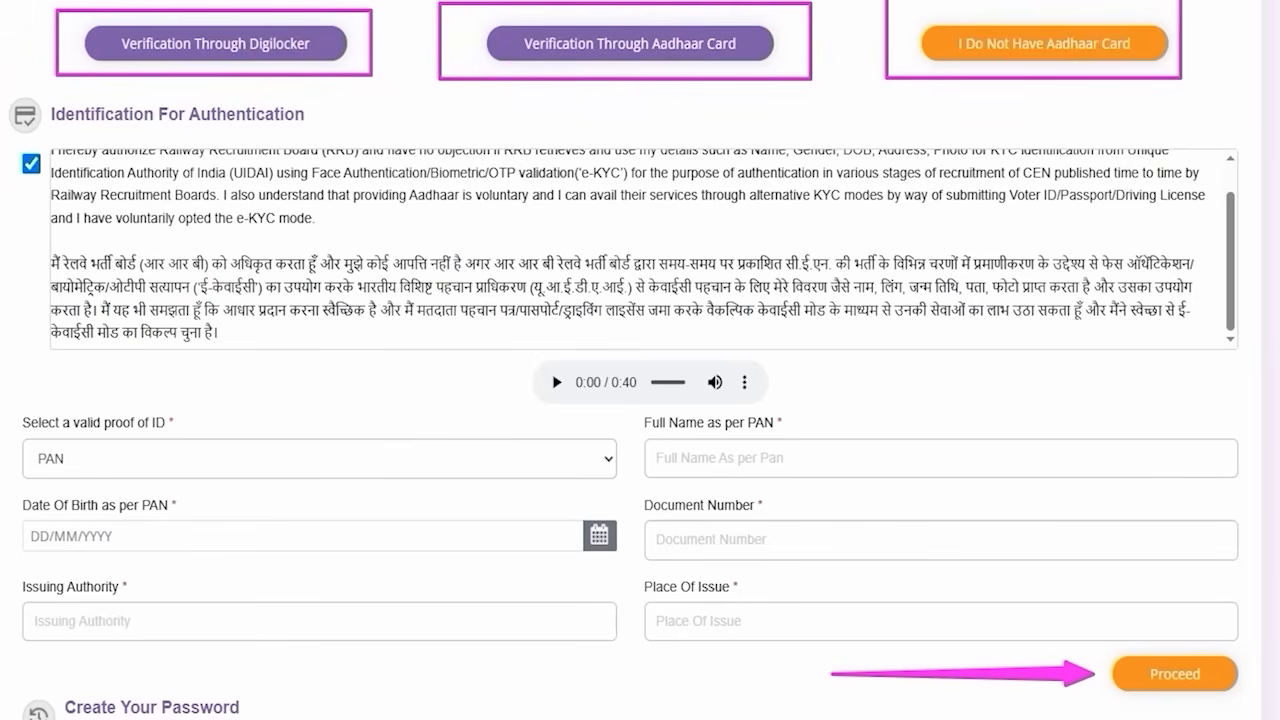
# Draw an arrow at Verification Through Aadhaar Card, choose that option, and accept its authorization declaration
pyautogui.moveTo(822, 228); pyautogui.dragTo(715, 73)
pyautogui.click(713, 66)
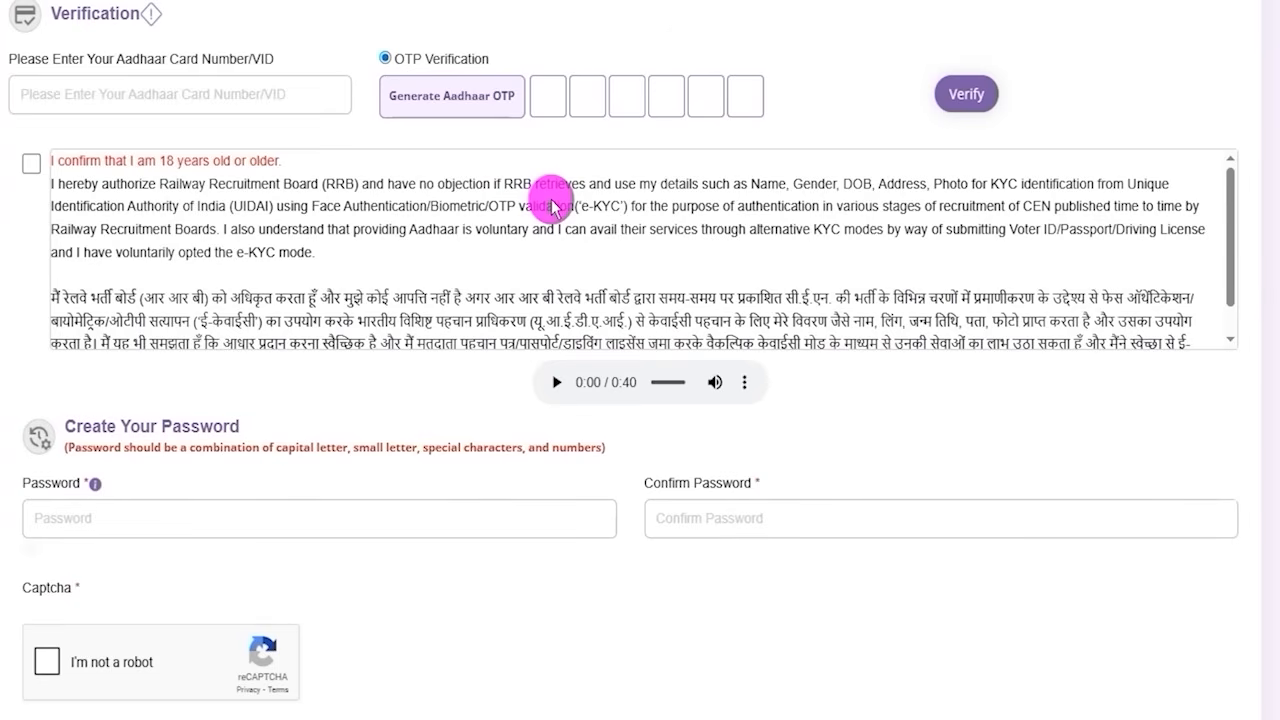
pyautogui.click(31, 166)
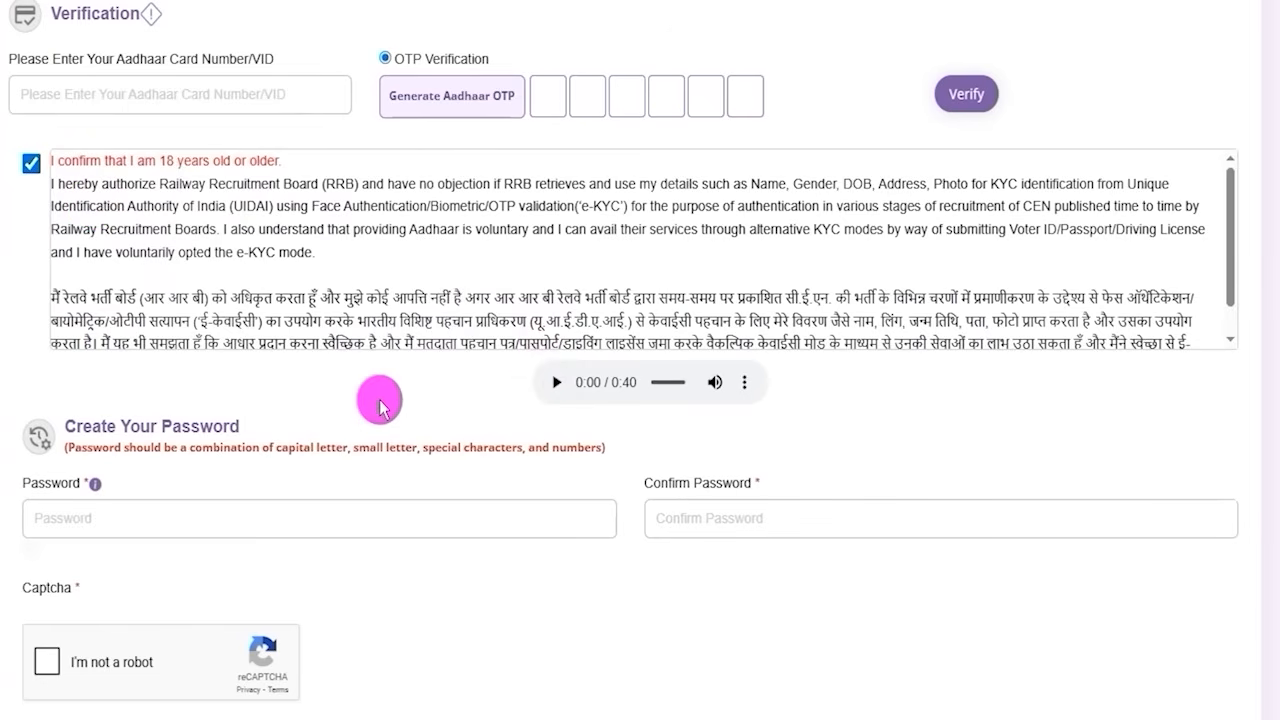
# Point out the Create Your Password section and Password field, and highlight the parts of the sample password in Notepad
pyautogui.scroll(-2, 380, 405)
pyautogui.moveTo(60, 270); pyautogui.dragTo(220, 268)
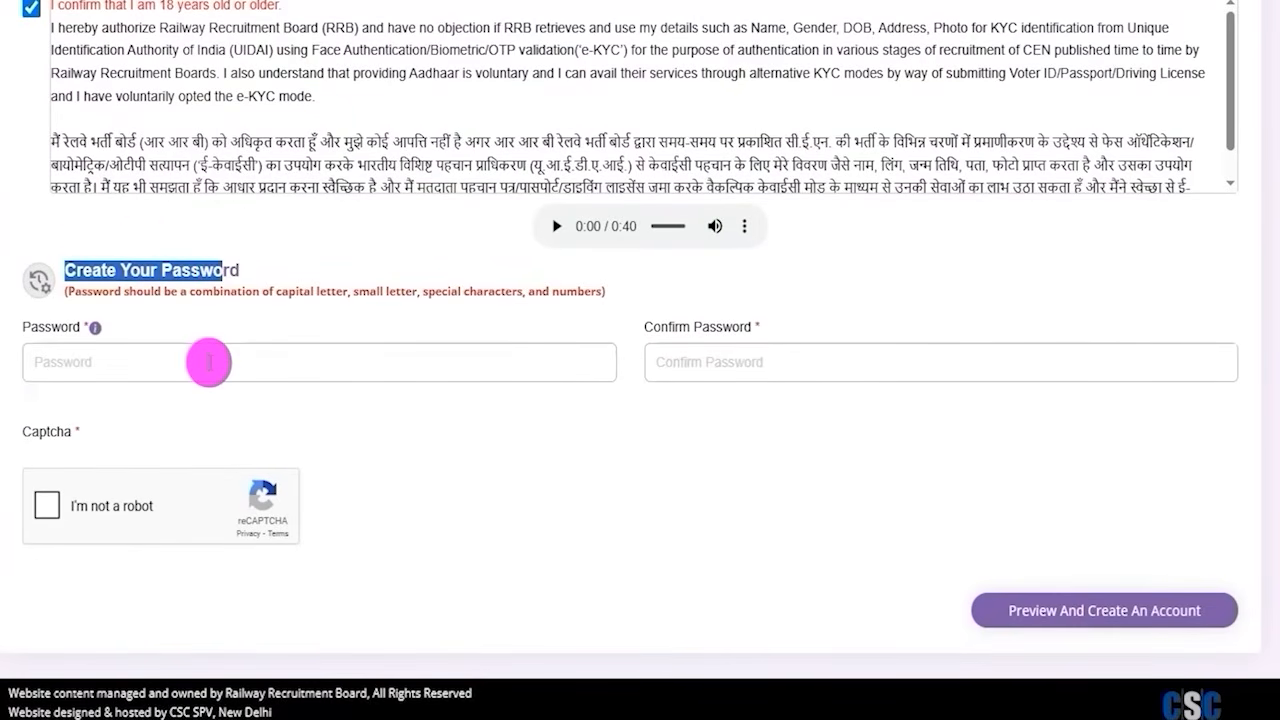
pyautogui.click(208, 362)
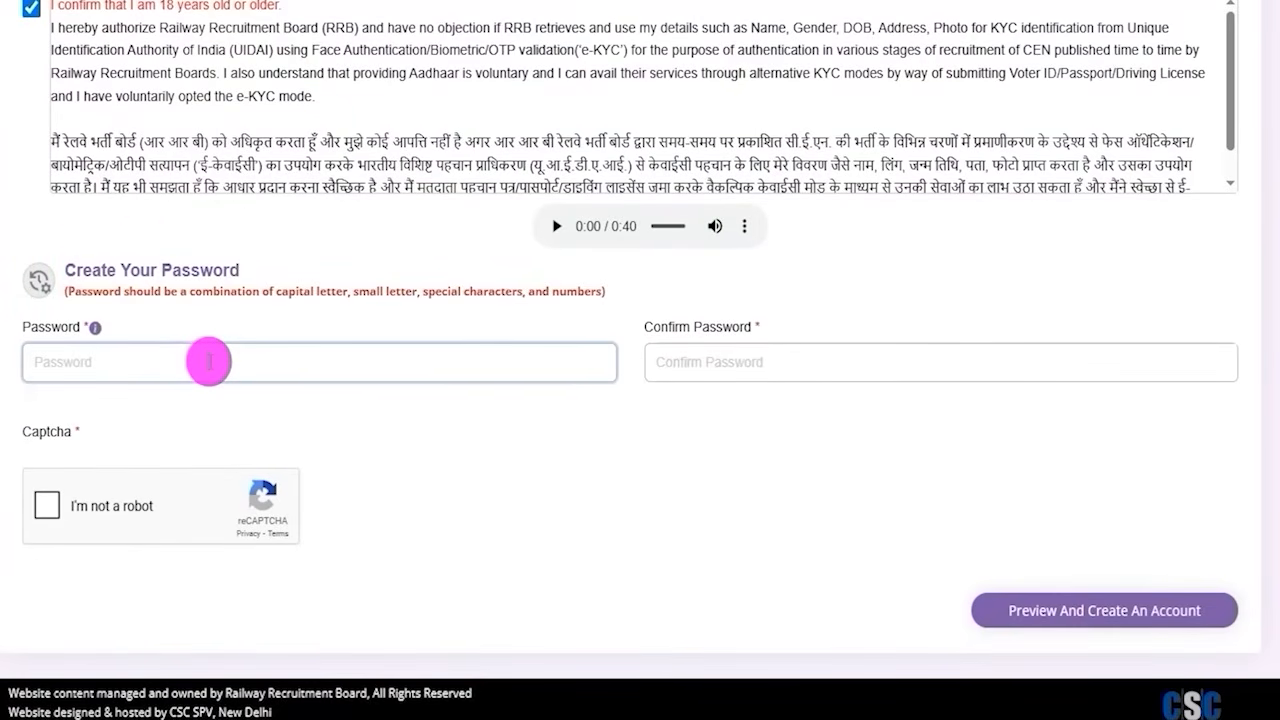
pyautogui.hotkey('alt', 'Tab')
pyautogui.moveTo(477, 468); pyautogui.dragTo(573, 472)
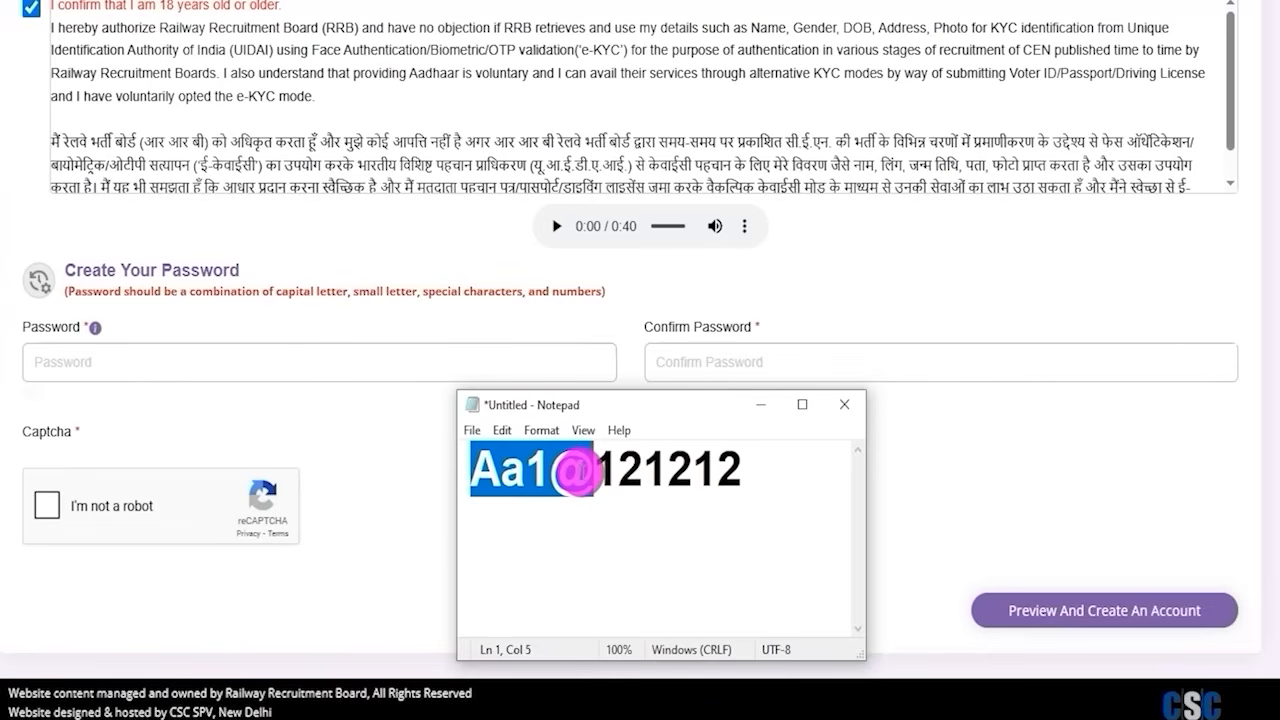
pyautogui.moveTo(593, 470); pyautogui.dragTo(734, 474)
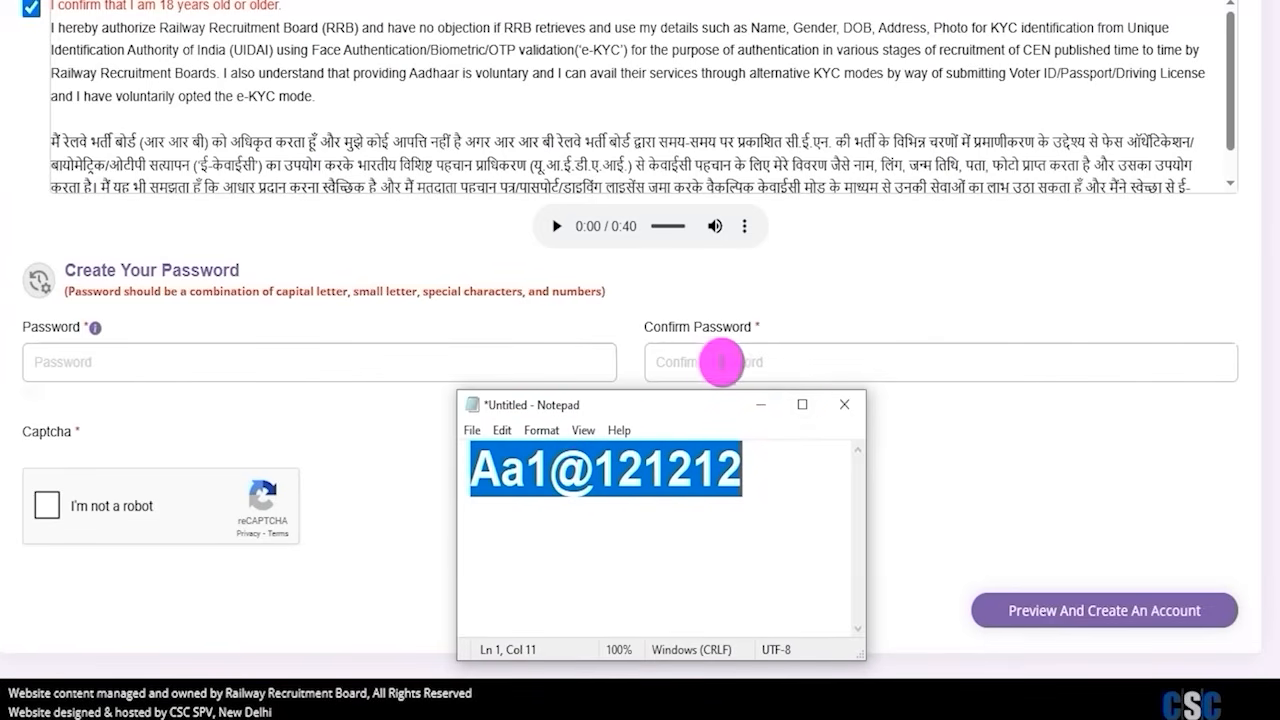
# Point out Confirm Password, complete the reCAPTCHA, and draw an arrow at Preview And Create An Account
pyautogui.click(730, 366)
pyautogui.moveTo(646, 327); pyautogui.dragTo(749, 331)
pyautogui.click(703, 362)
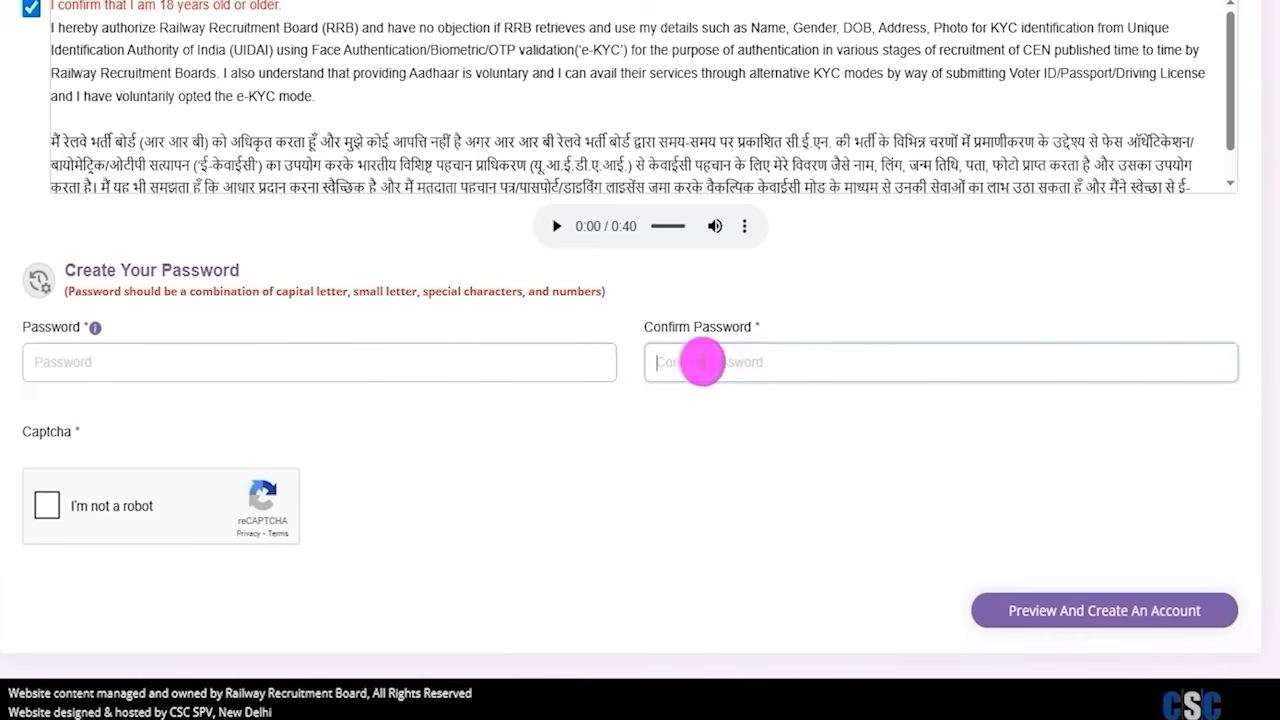
pyautogui.click(47, 507)
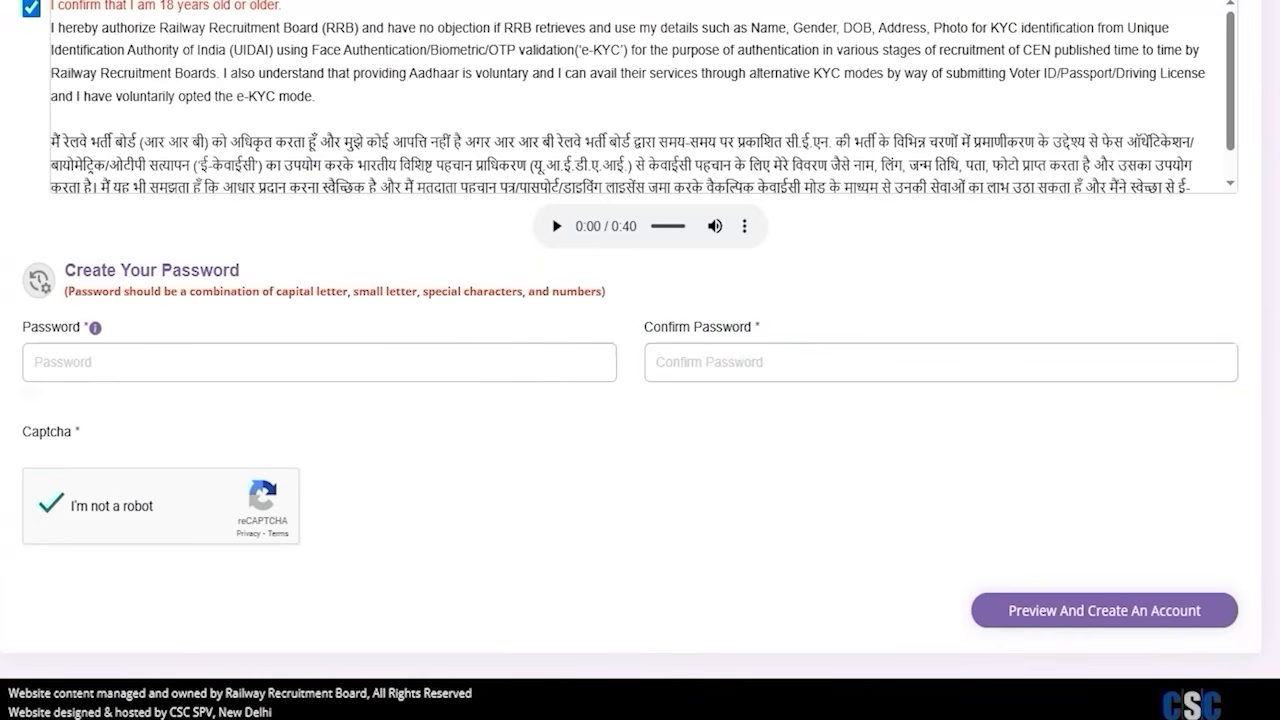
pyautogui.moveTo(563, 520); pyautogui.dragTo(962, 604)
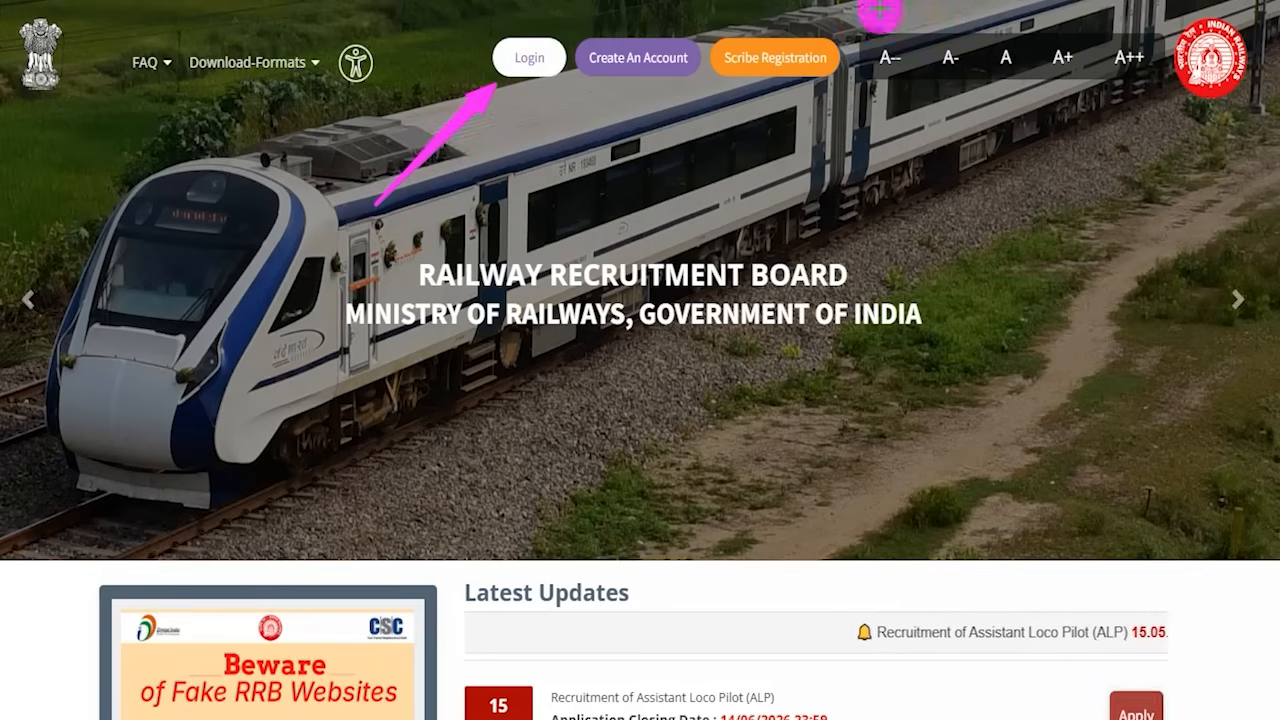
# Open the RRB login page, draw a tick beside Login with RRB Account Credential, and choose that sign-in option
pyautogui.click(531, 60)
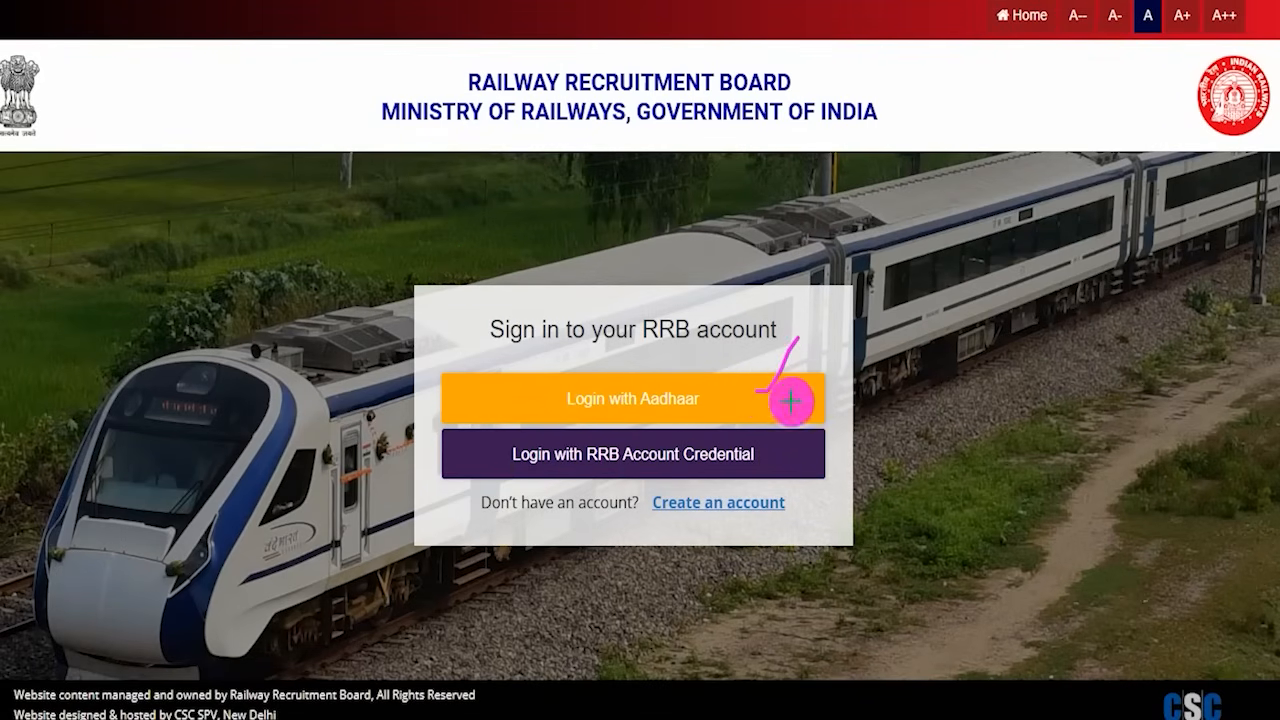
pyautogui.moveTo(790, 450); pyautogui.dragTo(822, 421)
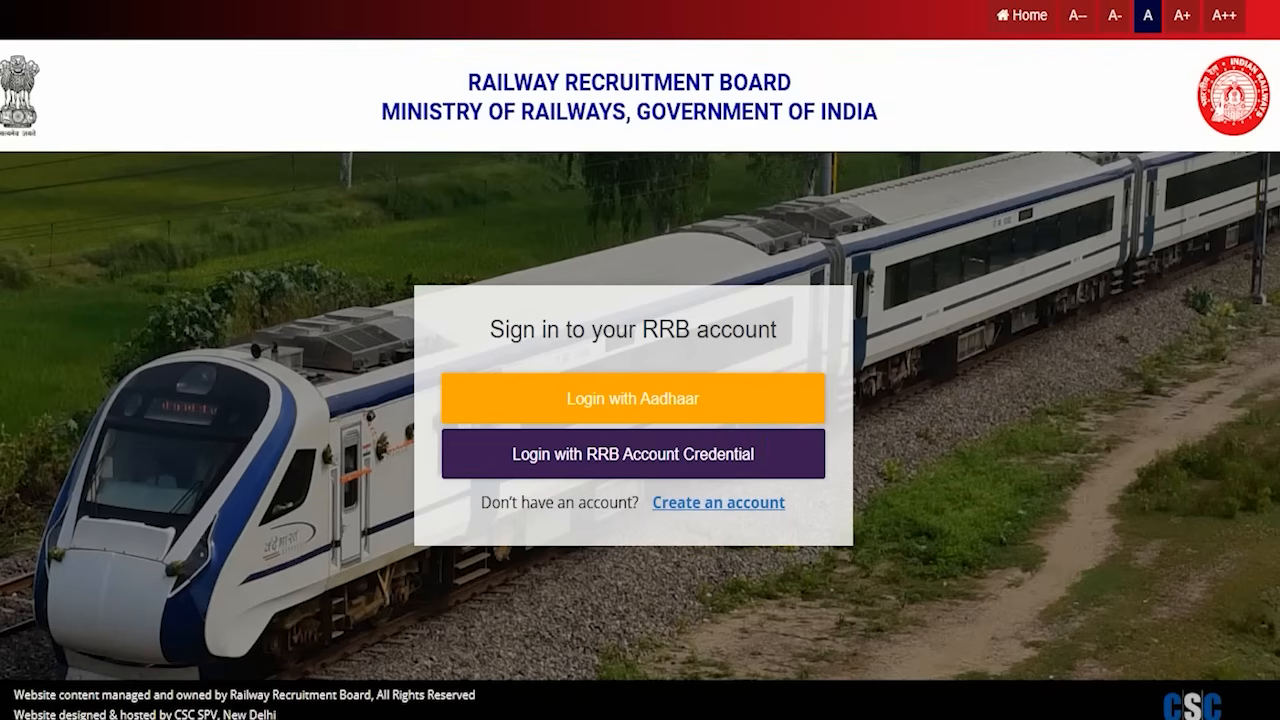
pyautogui.click(645, 454)
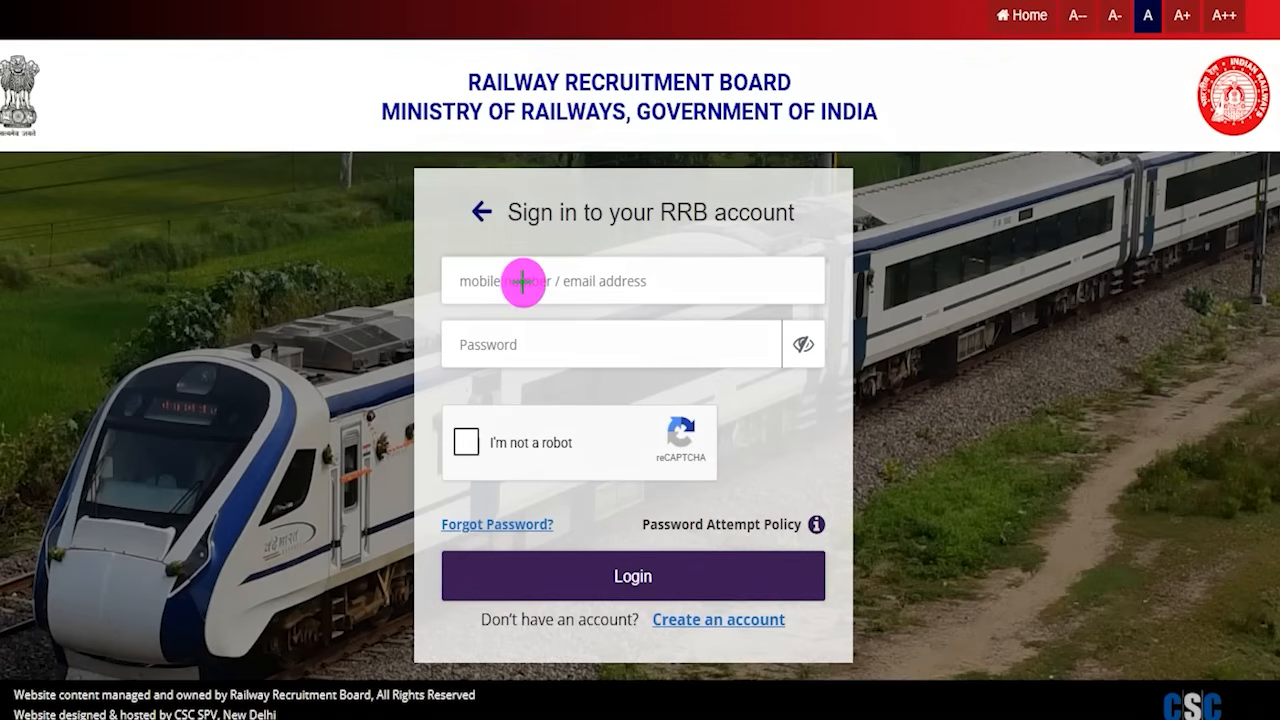
# Draw ticks on the mobile number / email, Password and reCAPTCHA fields, and an arrow at Login
pyautogui.moveTo(520, 282); pyautogui.dragTo(573, 228)
pyautogui.moveTo(517, 343); pyautogui.dragTo(573, 300)
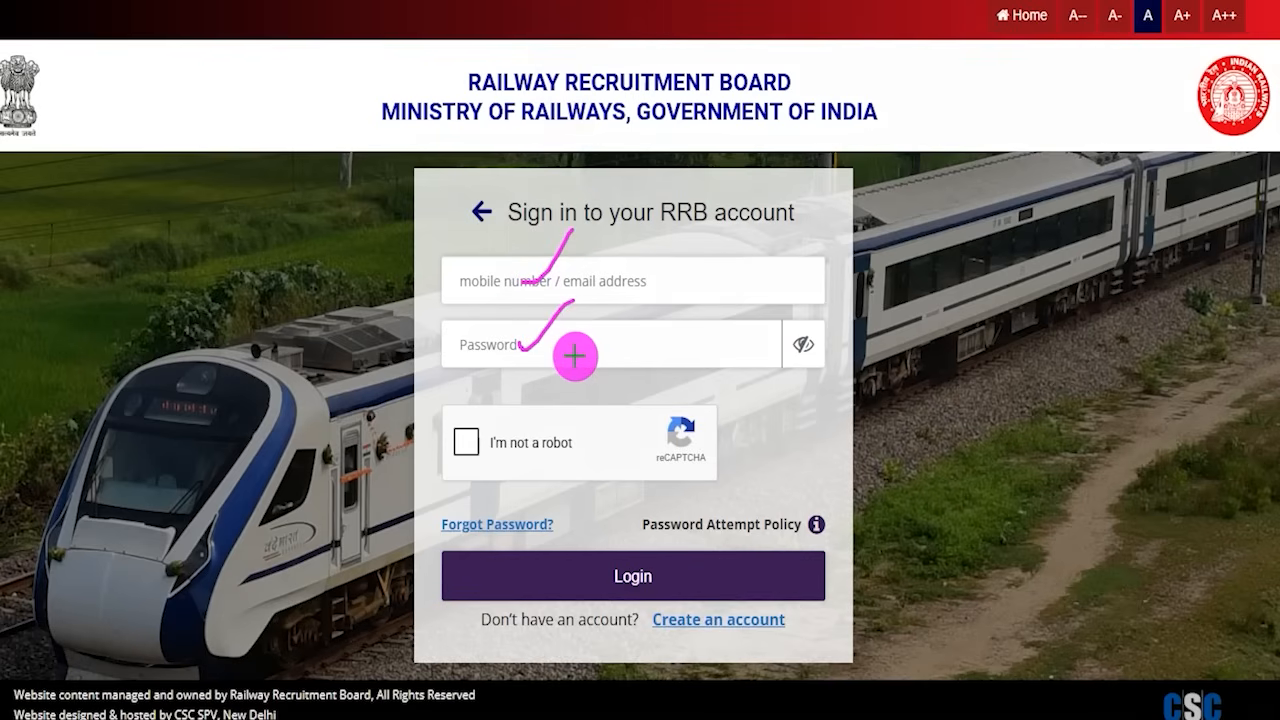
pyautogui.moveTo(466, 443); pyautogui.dragTo(511, 381)
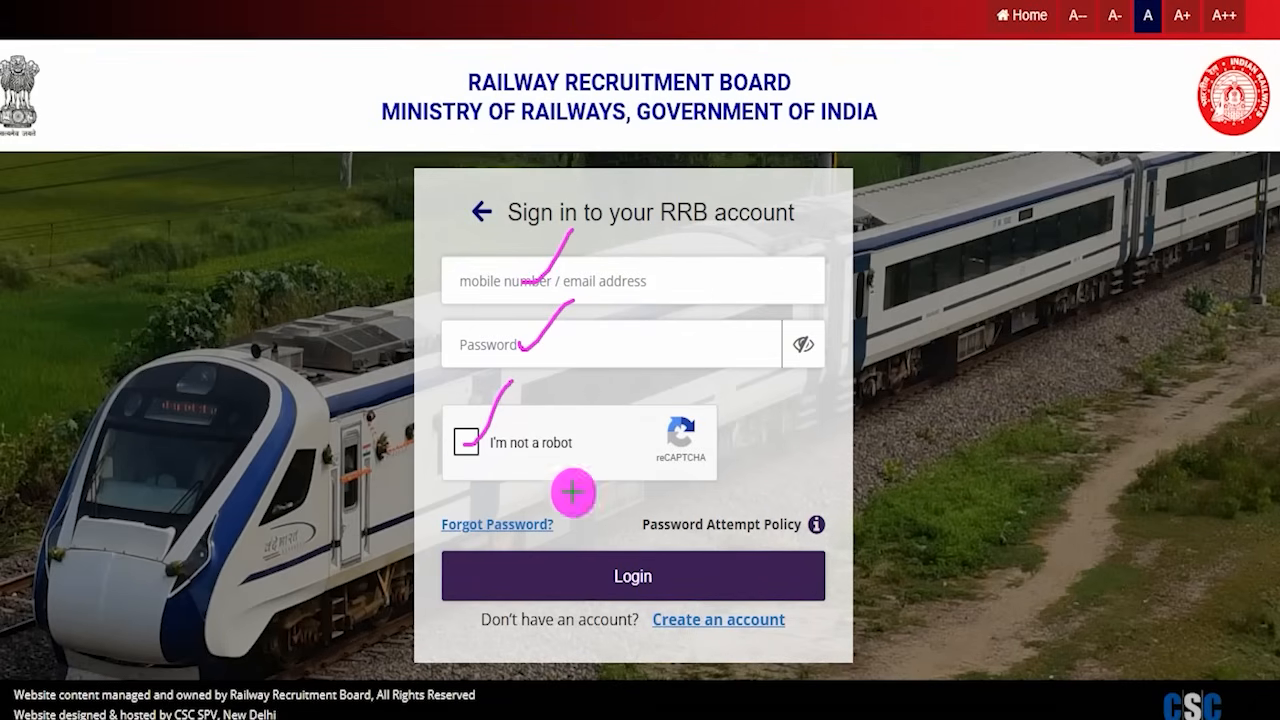
pyautogui.moveTo(943, 317)
pyautogui.mouseDown()
pyautogui.moveTo(749, 486)
pyautogui.moveTo(683, 565)
pyautogui.mouseUp()
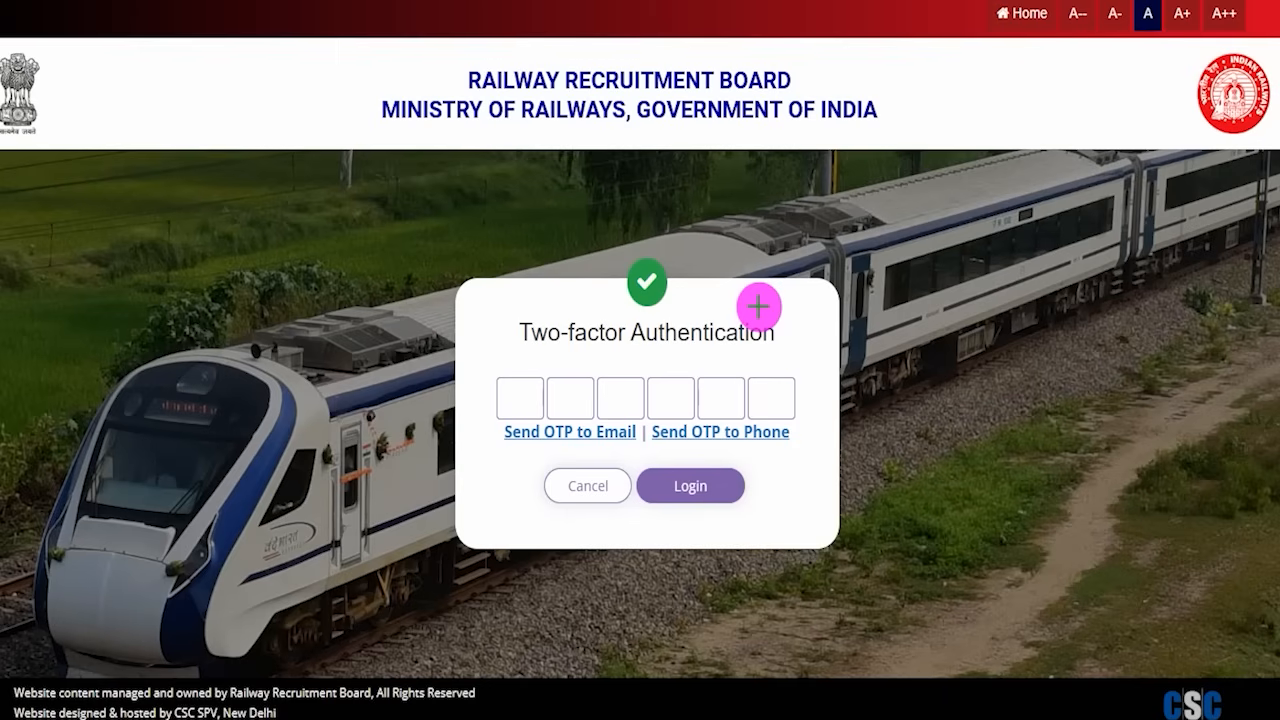
# Mark the Two-factor Authentication dialog with ticks at its heading and both Send OTP links, and dashes in the six OTP boxes
pyautogui.moveTo(689, 292); pyautogui.dragTo(732, 247)
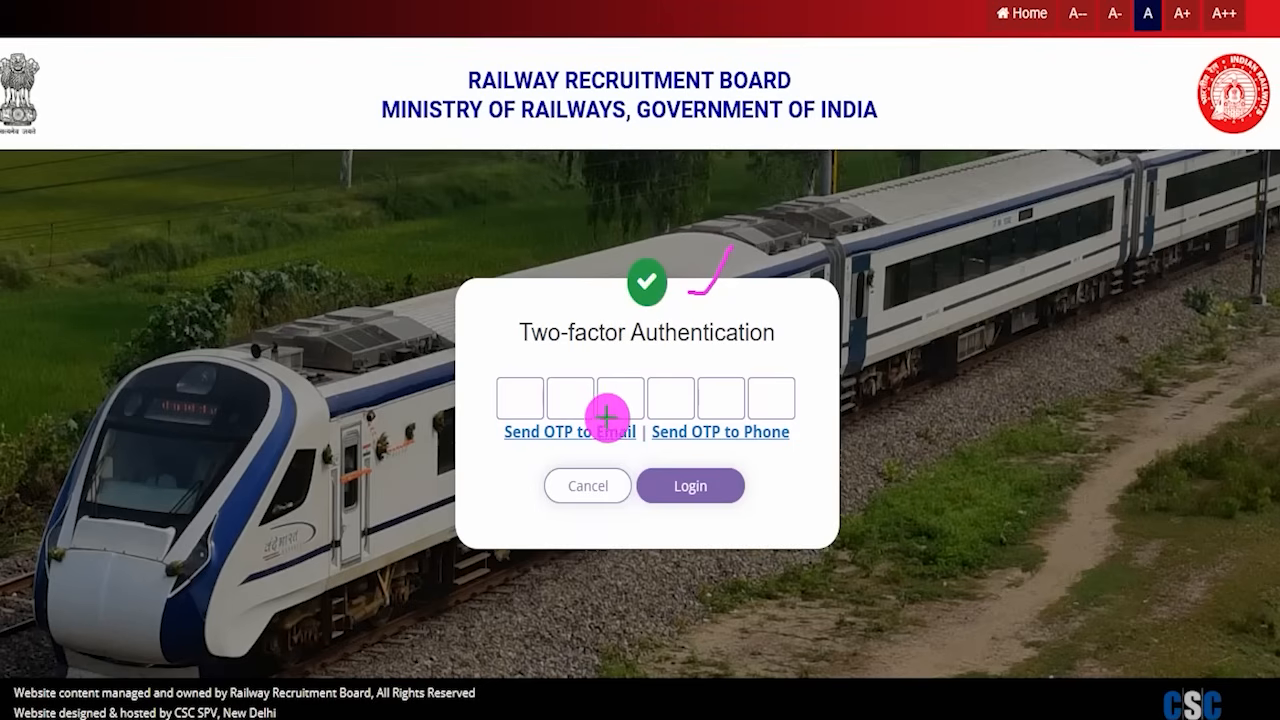
pyautogui.moveTo(491, 416)
pyautogui.mouseDown()
pyautogui.moveTo(623, 434)
pyautogui.moveTo(638, 456)
pyautogui.moveTo(729, 437)
pyautogui.moveTo(794, 450)
pyautogui.mouseUp()
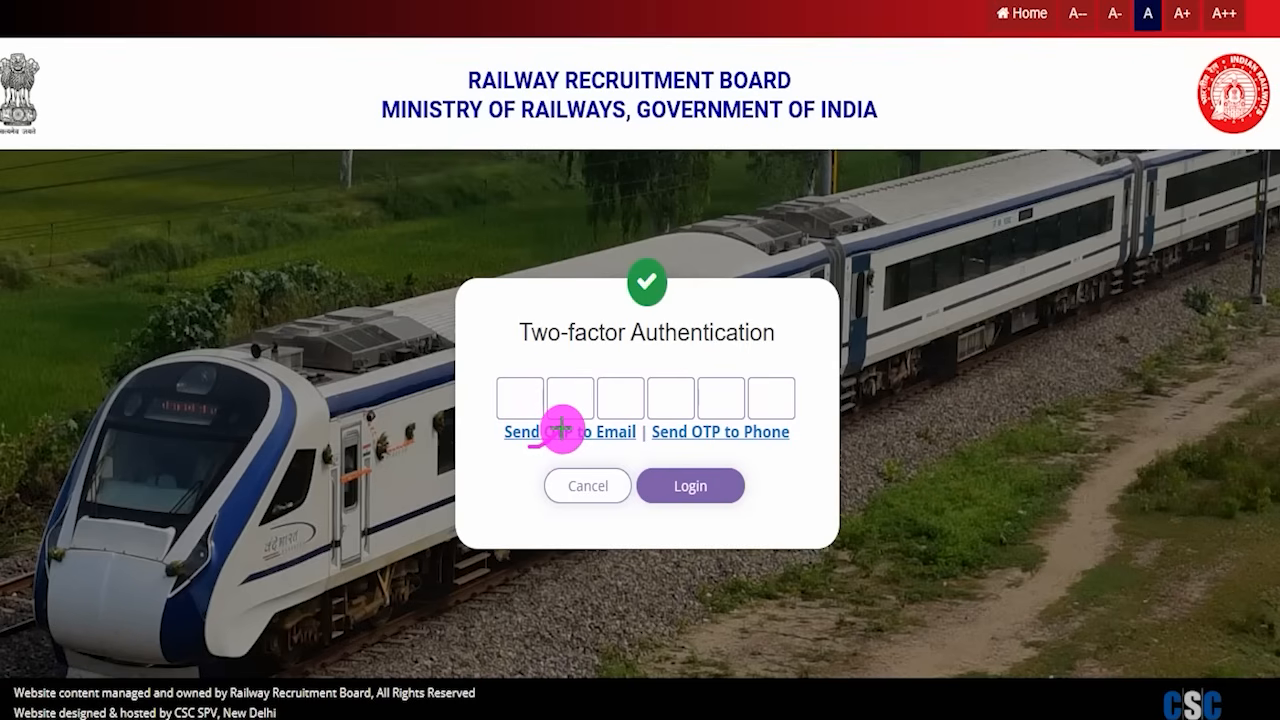
pyautogui.moveTo(510, 399); pyautogui.dragTo(535, 397)
pyautogui.moveTo(556, 399); pyautogui.dragTo(619, 398)
pyautogui.moveTo(672, 398); pyautogui.dragTo(772, 393)
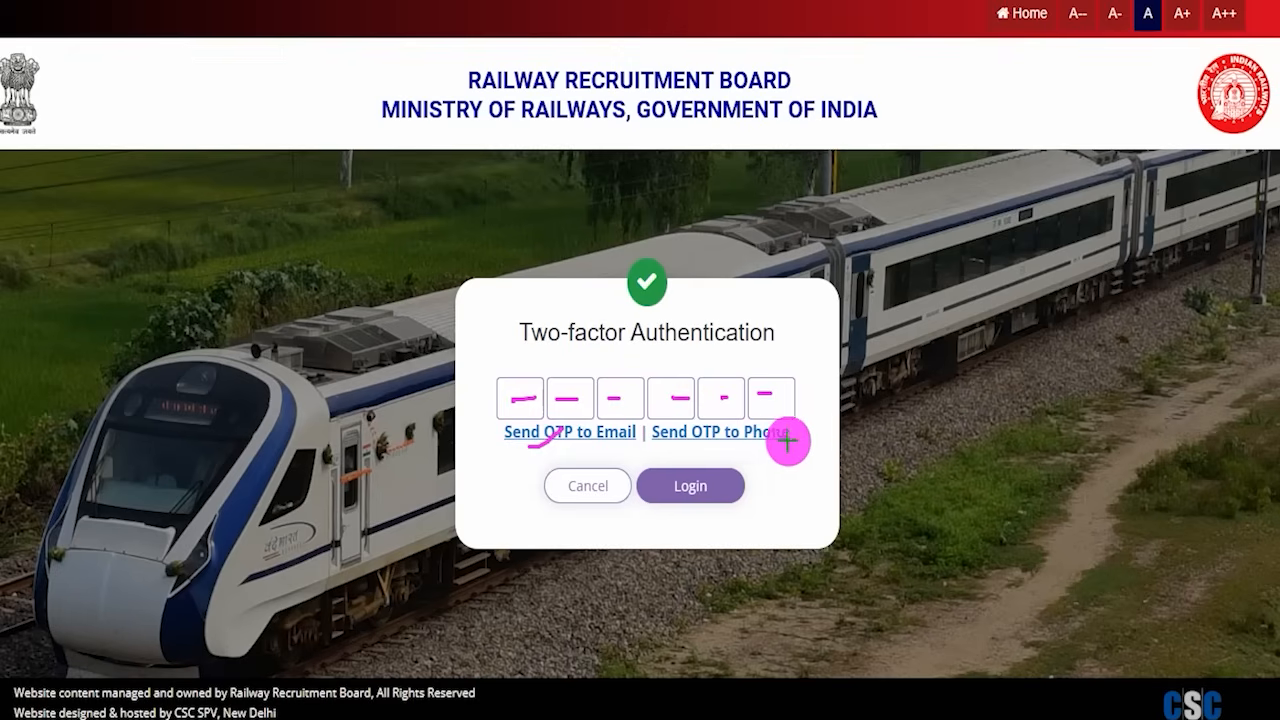
pyautogui.moveTo(793, 438); pyautogui.dragTo(833, 396)
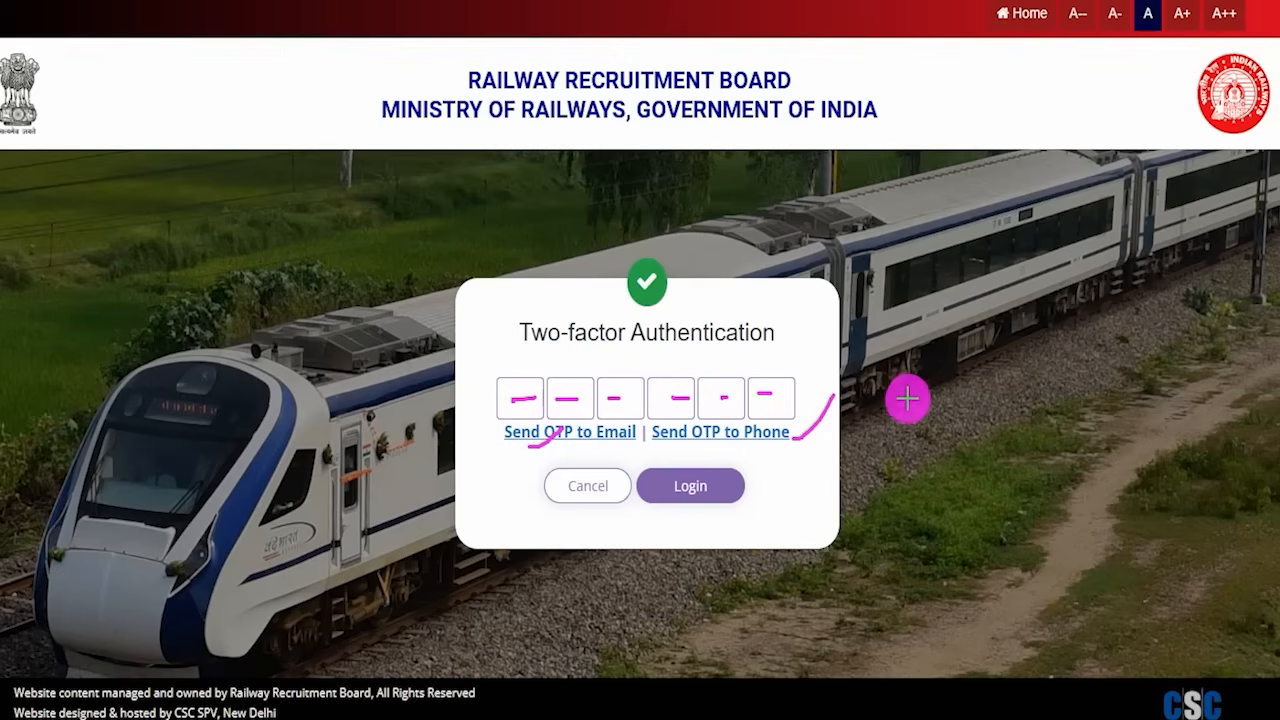
# Draw extra marks in the OTP boxes and an arrow at Login in the Two-factor Authentication dialog
pyautogui.click(566, 392)
pyautogui.moveTo(688, 396); pyautogui.dragTo(711, 394)
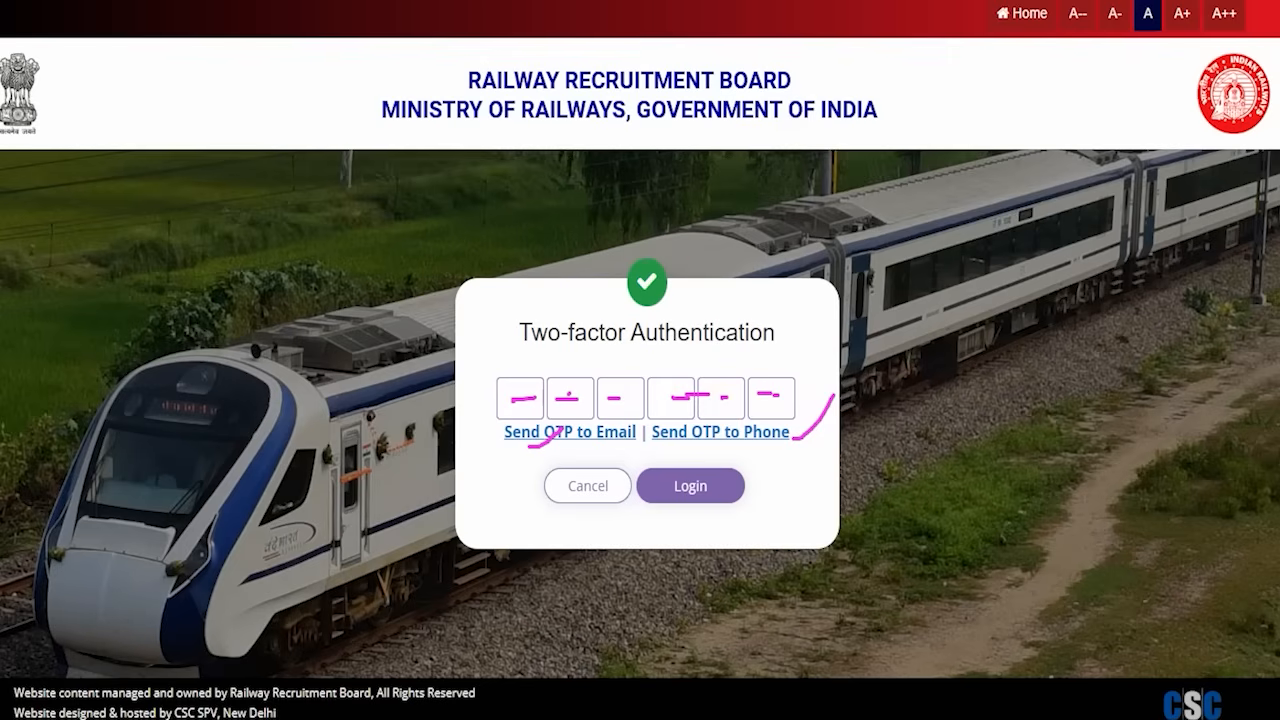
pyautogui.moveTo(1003, 453); pyautogui.dragTo(733, 483)
pyautogui.click(733, 483)
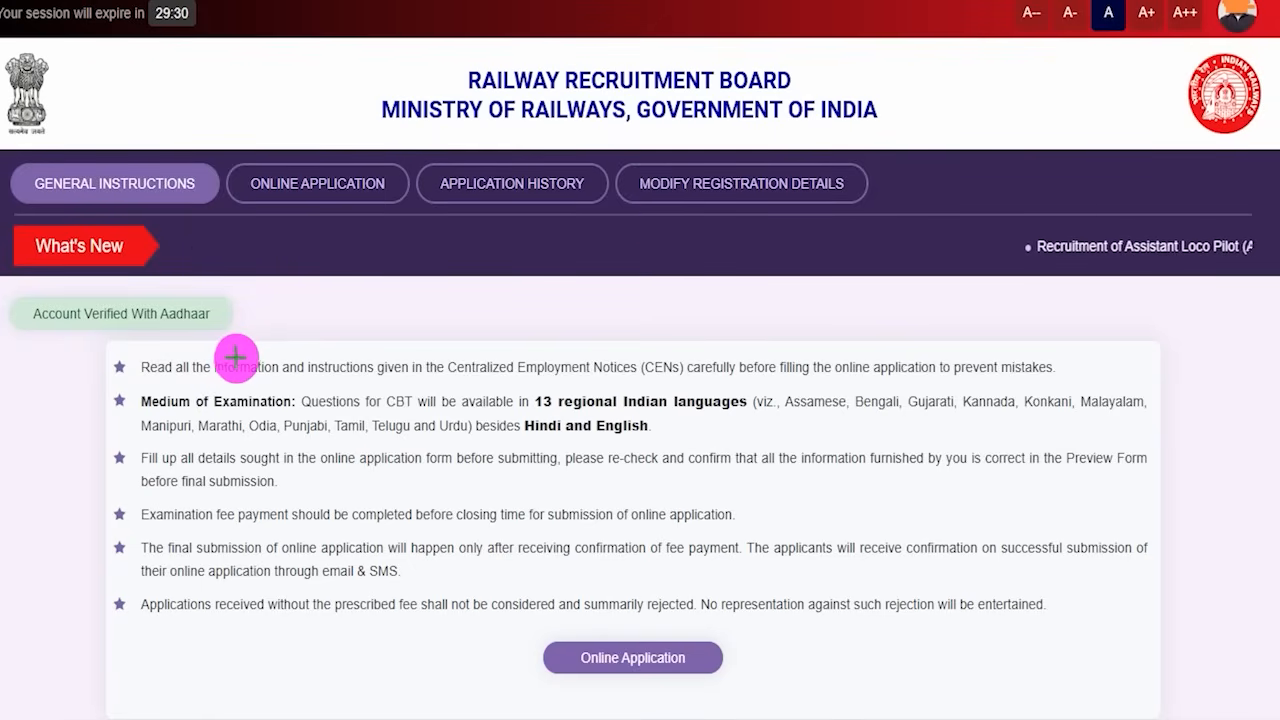
# Draw ticks down the list of general instructions on the applicant's home page
pyautogui.moveTo(237, 356); pyautogui.dragTo(276, 316)
pyautogui.moveTo(268, 410); pyautogui.dragTo(328, 385)
pyautogui.moveTo(284, 478); pyautogui.dragTo(333, 455)
pyautogui.moveTo(280, 553); pyautogui.dragTo(326, 530)
pyautogui.moveTo(300, 600); pyautogui.dragTo(345, 570)
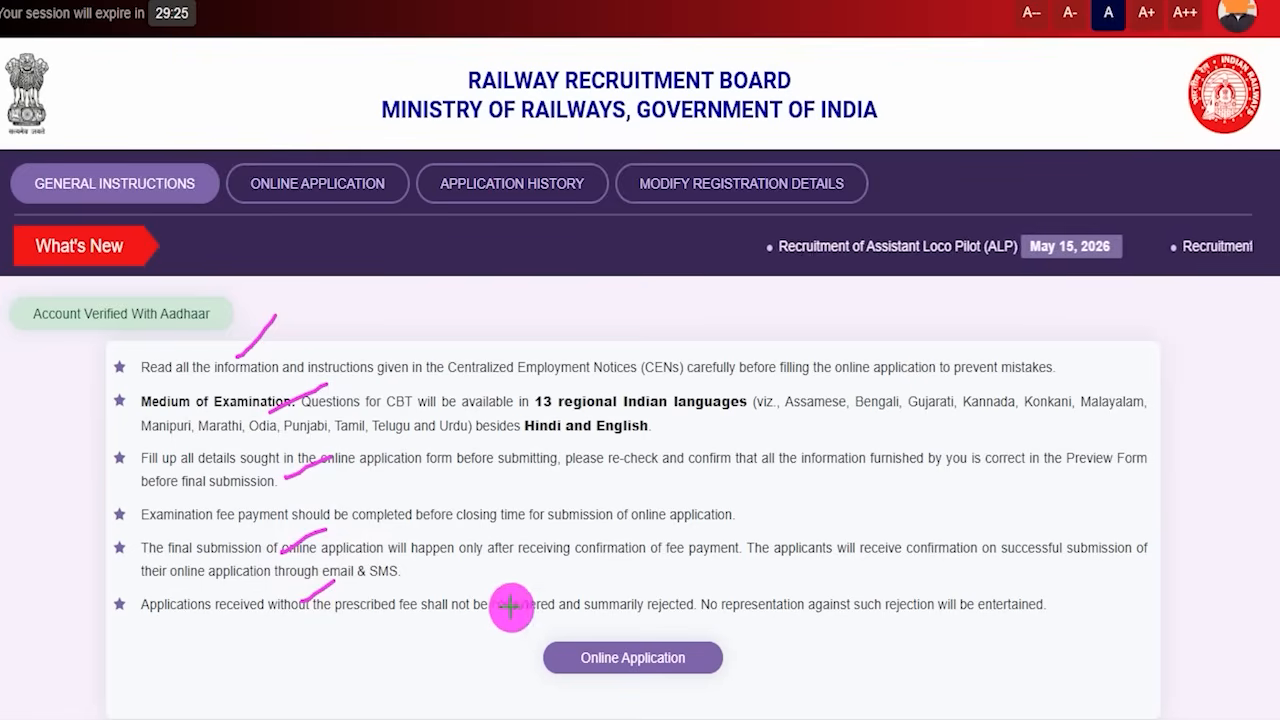
# Outline Online Application below the instructions, draw an arrow at its navigation entry, and open the online application page
pyautogui.moveTo(521, 624); pyautogui.dragTo(745, 697)
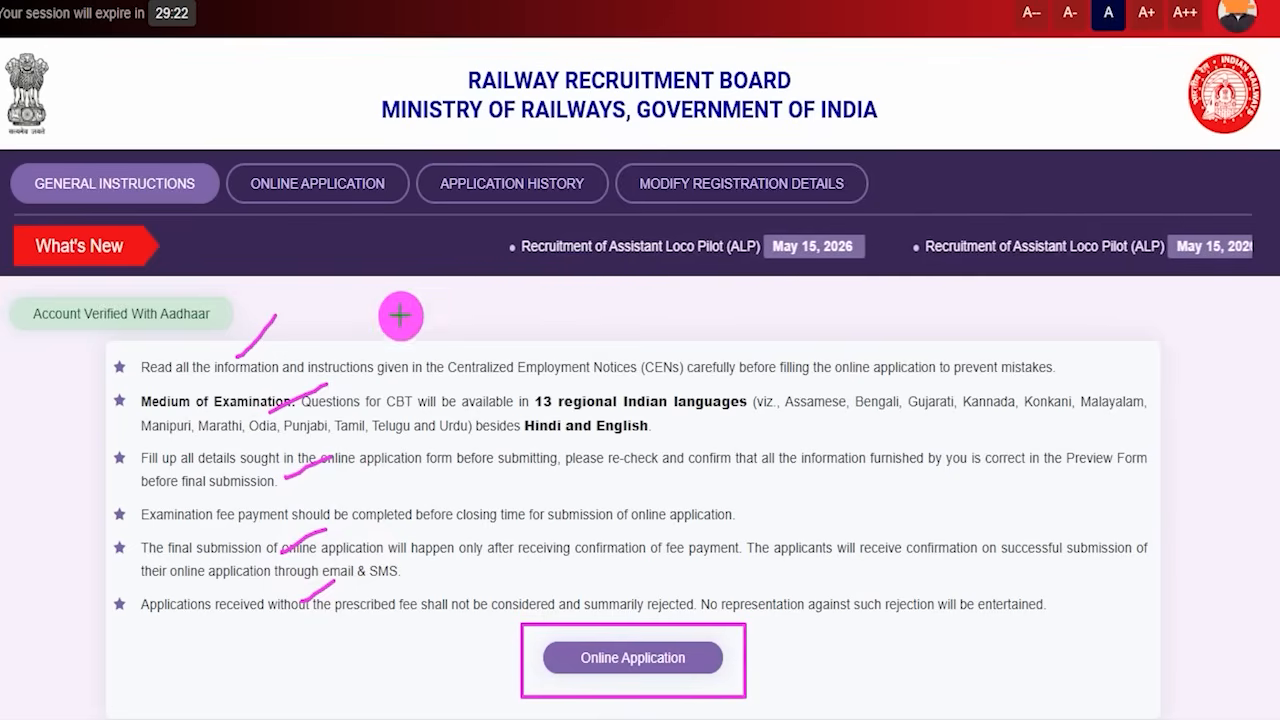
pyautogui.moveTo(403, 345); pyautogui.dragTo(347, 205)
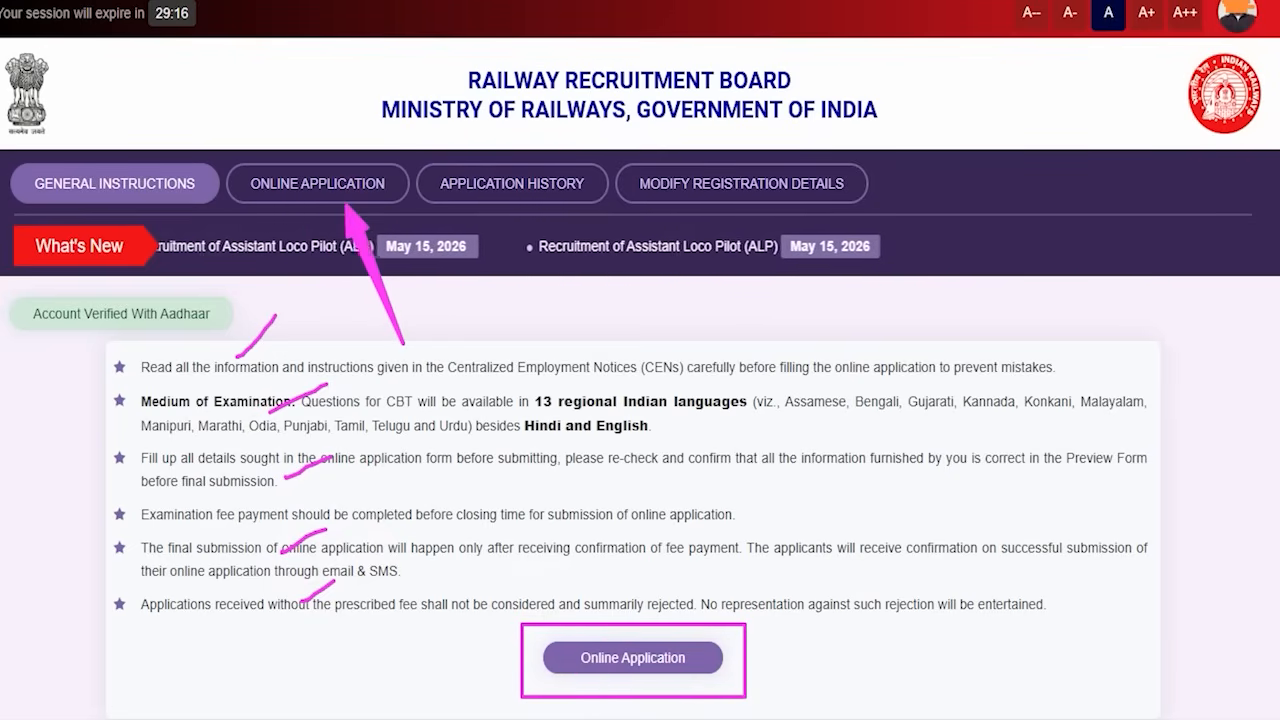
pyautogui.click(600, 657)
# Draw a tick beside the CEN No. 01/2026 Assistant Loco Pilot notice, outline it, and clear the markings
pyautogui.moveTo(832, 342); pyautogui.dragTo(885, 299)
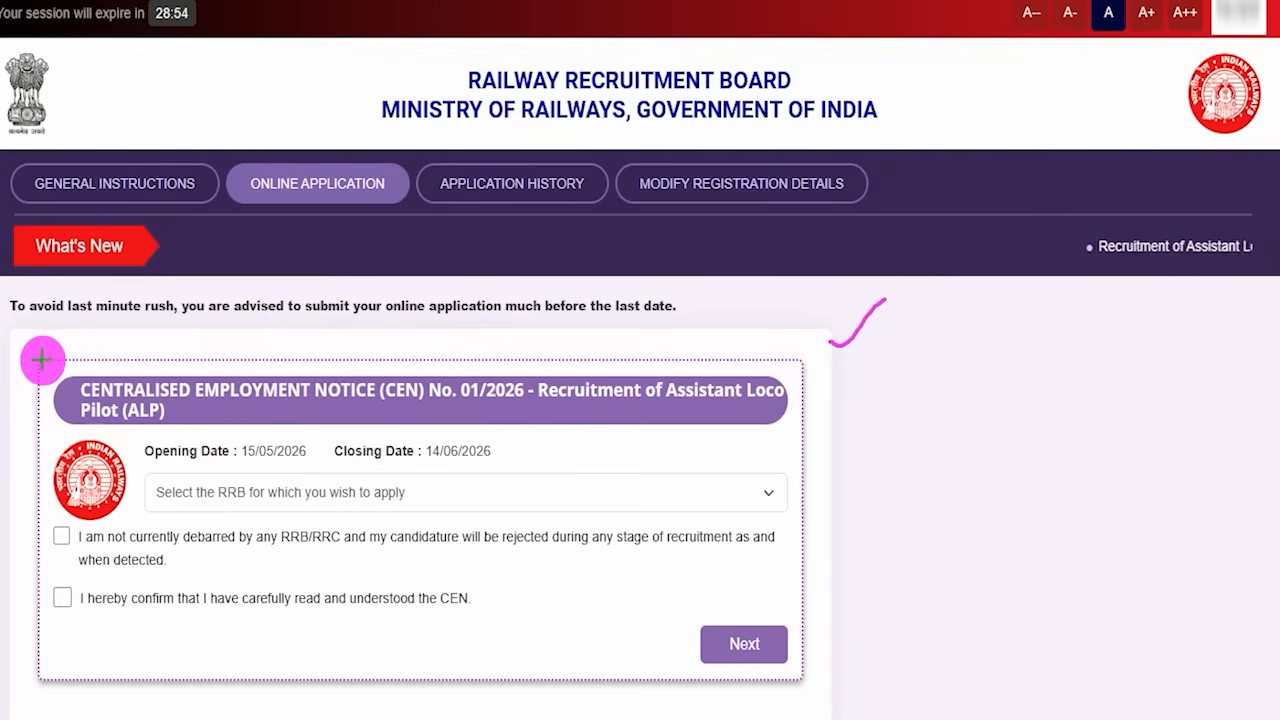
pyautogui.moveTo(38, 357)
pyautogui.mouseDown()
pyautogui.moveTo(420, 394)
pyautogui.moveTo(551, 434)
pyautogui.moveTo(680, 443)
pyautogui.mouseUp()
pyautogui.moveTo(741, 449)
pyautogui.mouseDown()
pyautogui.moveTo(771, 446)
pyautogui.moveTo(797, 466)
pyautogui.moveTo(814, 705)
pyautogui.mouseUp()
pyautogui.press('Escape')
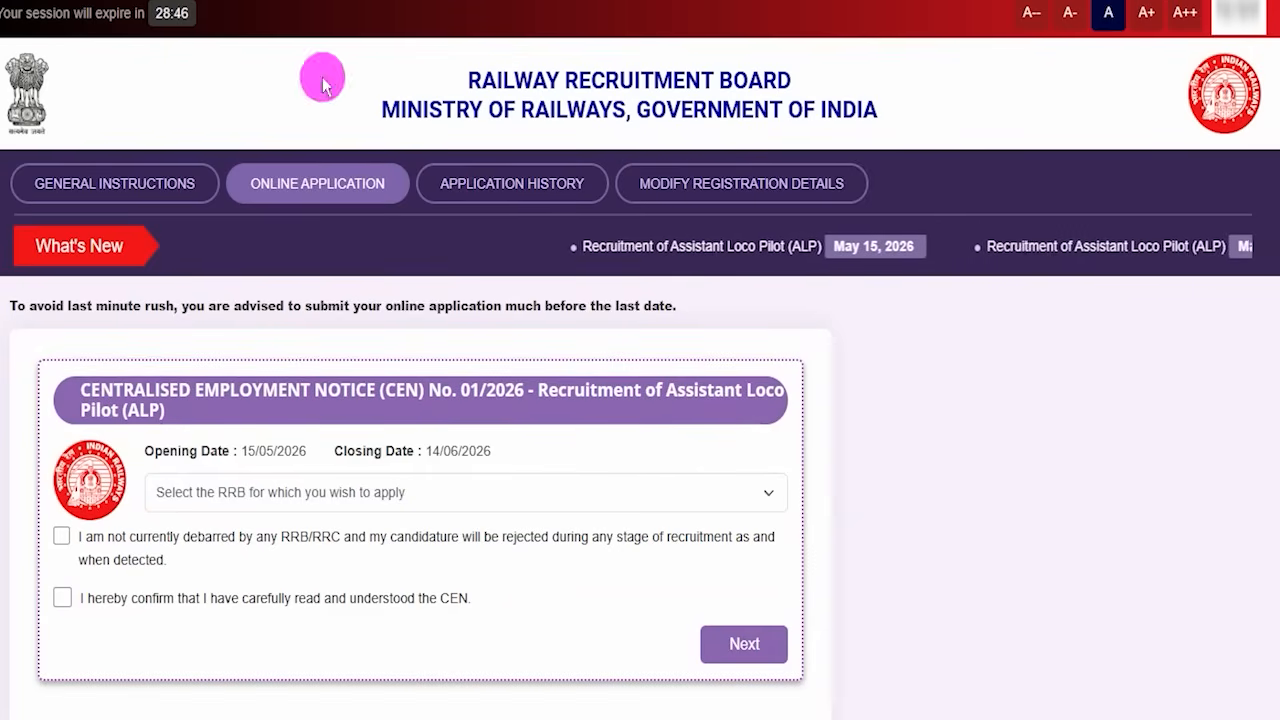
# Select Mumbai as the RRB, accept the debarment and CEN declarations, and proceed to the Medical Fitness Self-Assessment
pyautogui.click(250, 491)
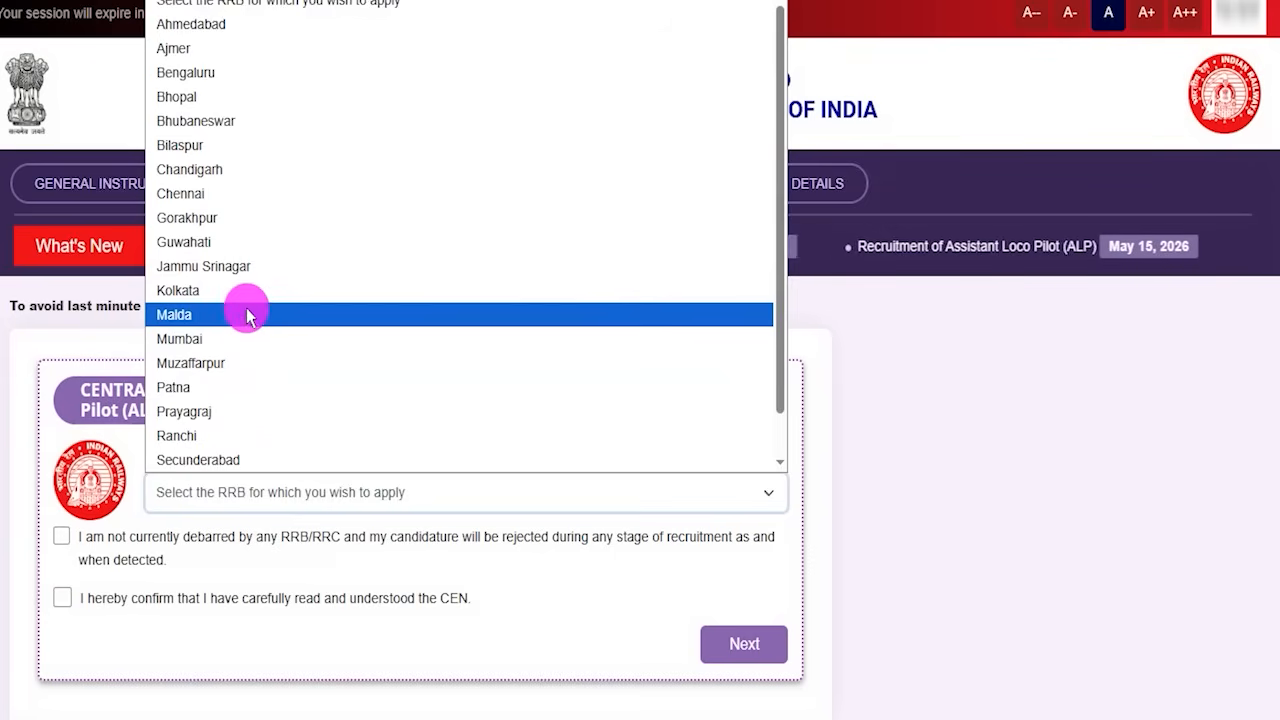
pyautogui.scroll(-1, 250, 308)
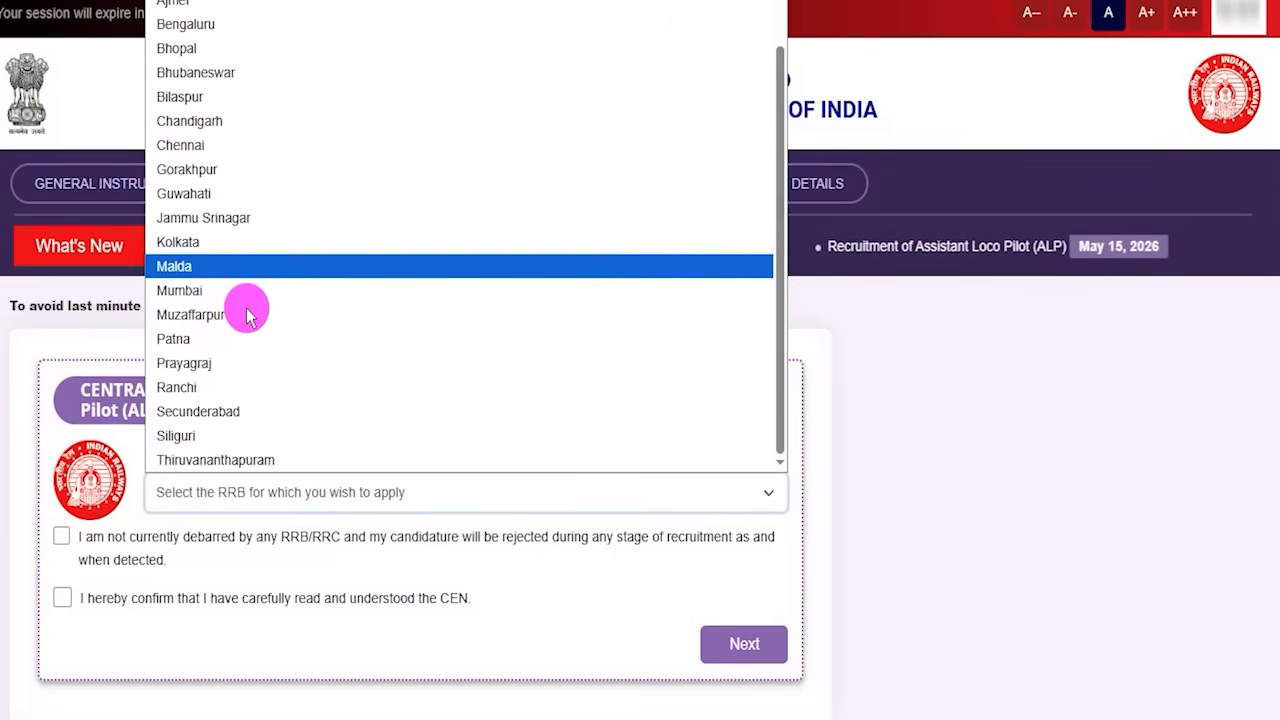
pyautogui.click(186, 291)
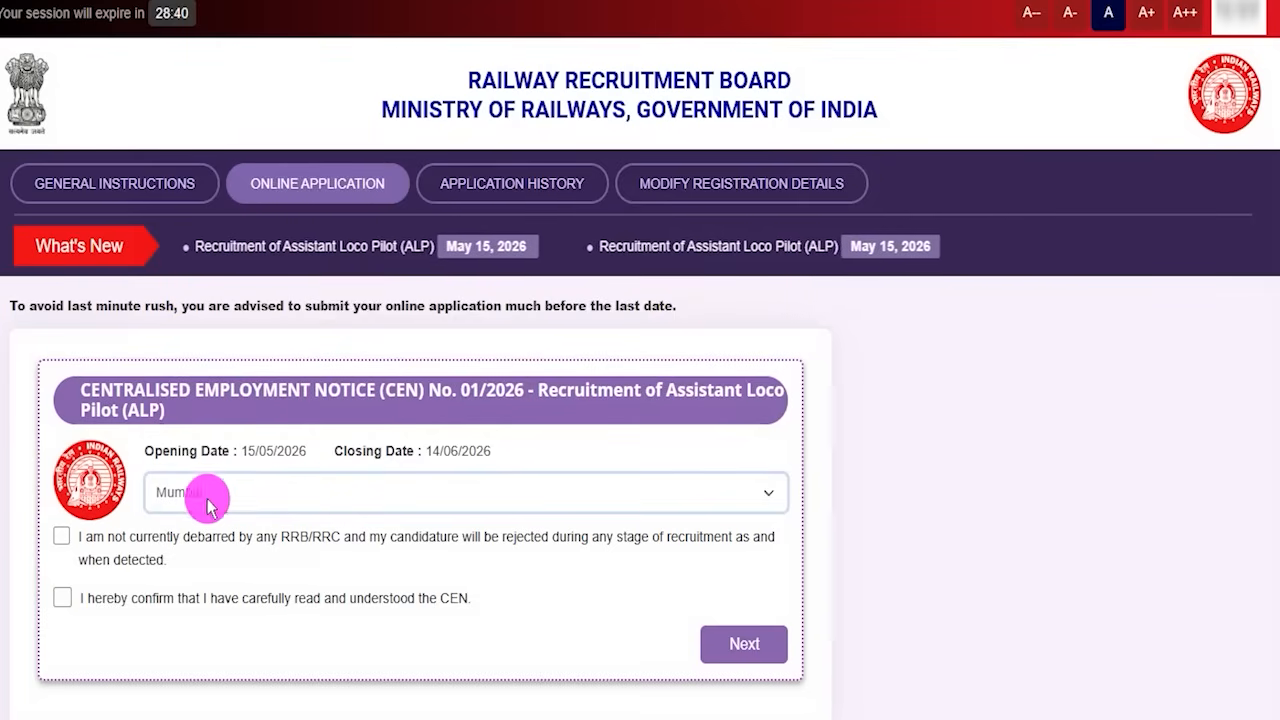
pyautogui.click(61, 536)
pyautogui.click(62, 597)
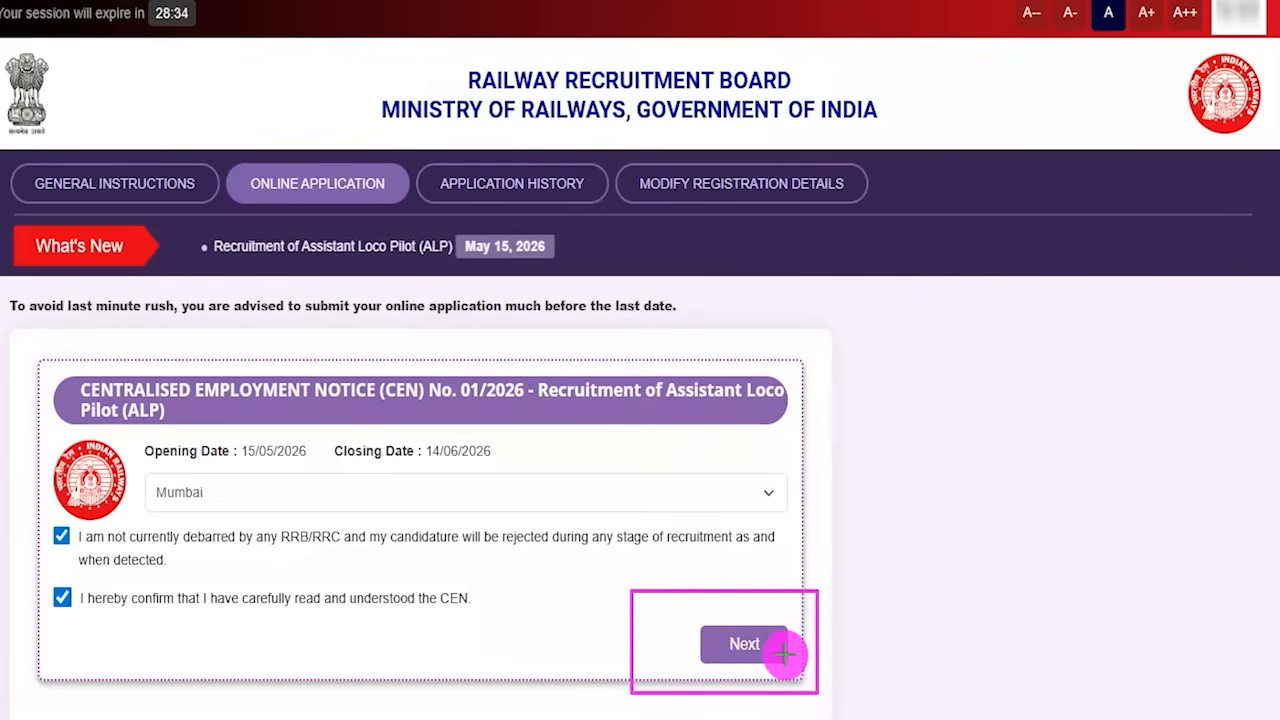
pyautogui.click(783, 653)
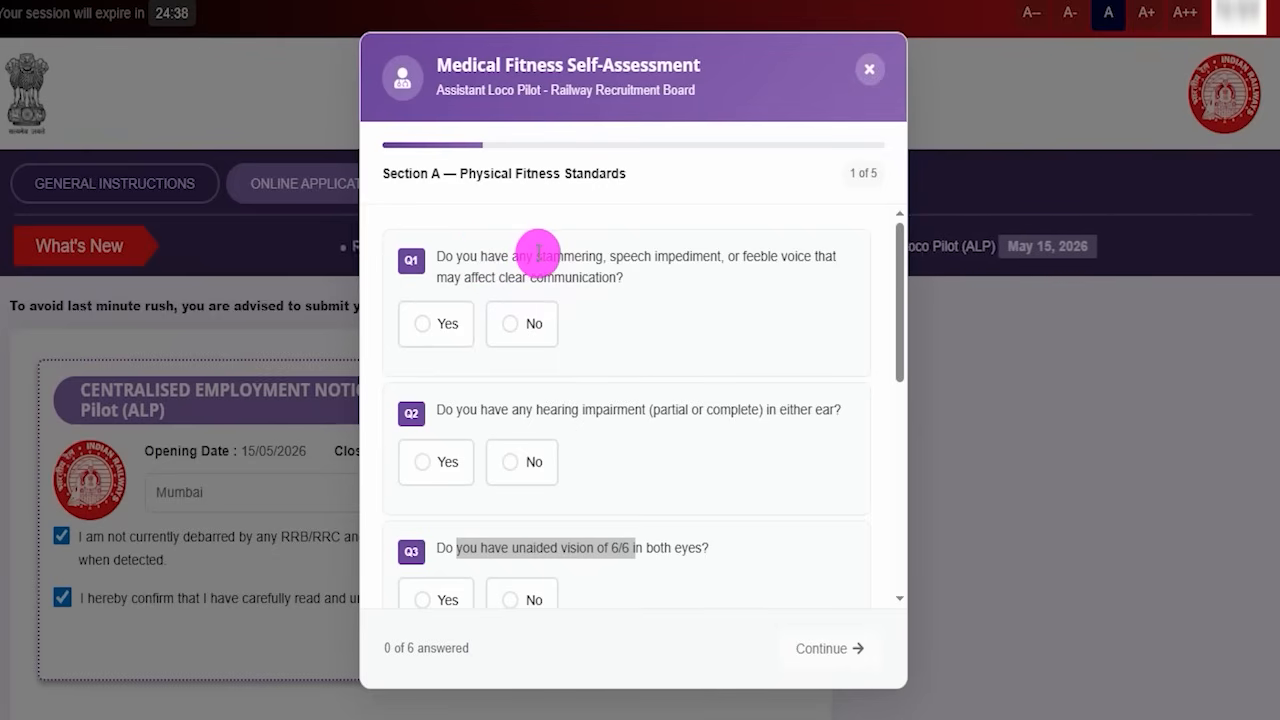
# In Section A, answer No to speech impediment and hearing impairment, and Yes to unaided 6/6 vision in both eyes
pyautogui.moveTo(537, 256); pyautogui.dragTo(574, 256)
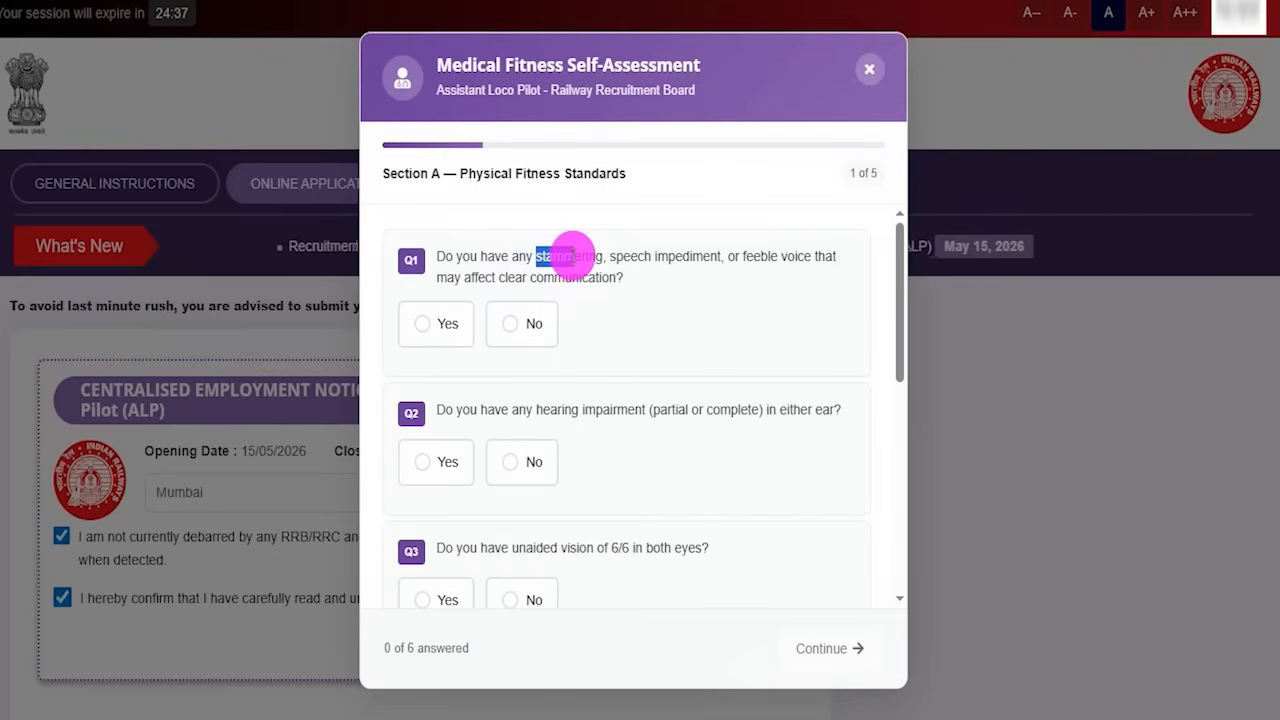
pyautogui.click(430, 330)
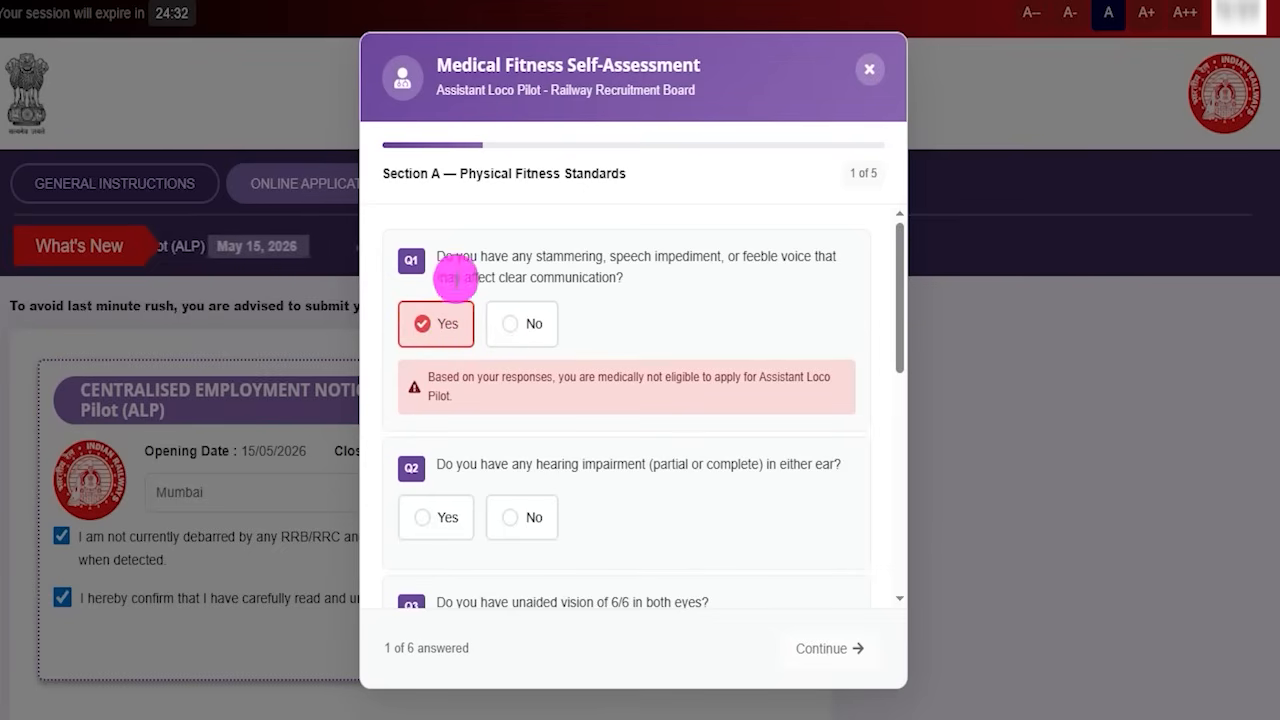
pyautogui.click(518, 326)
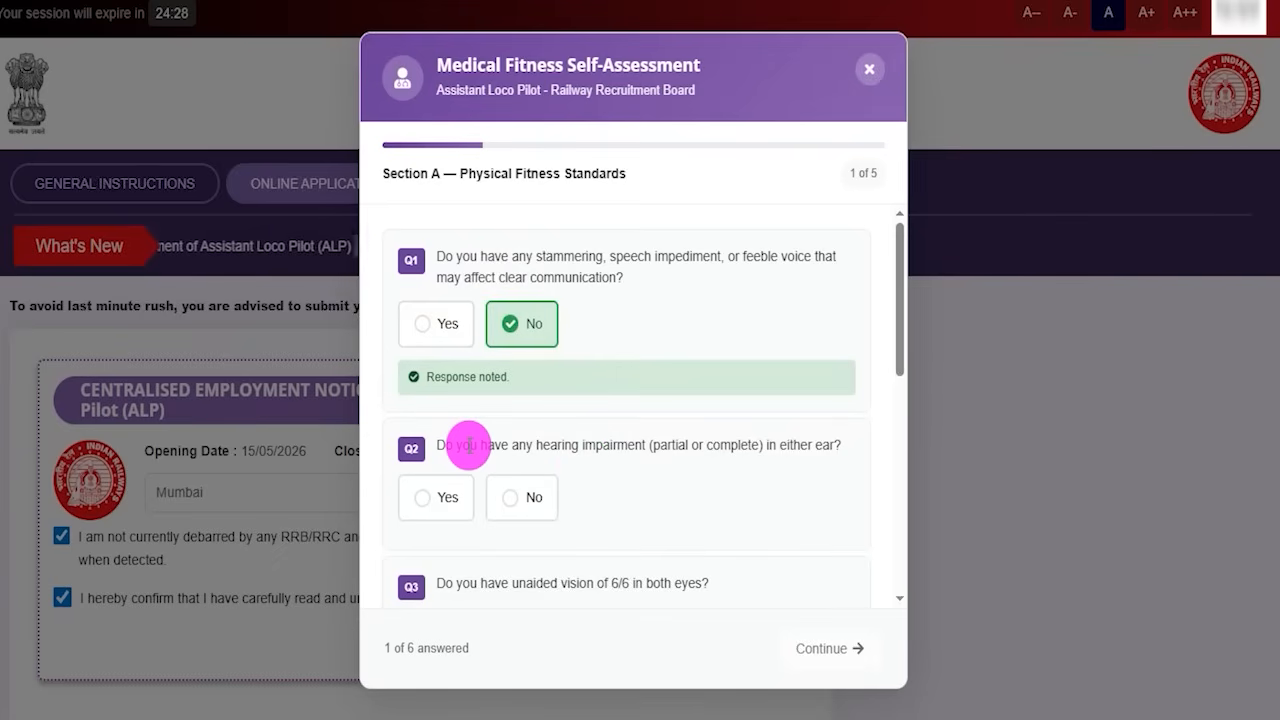
pyautogui.moveTo(476, 445); pyautogui.dragTo(588, 446)
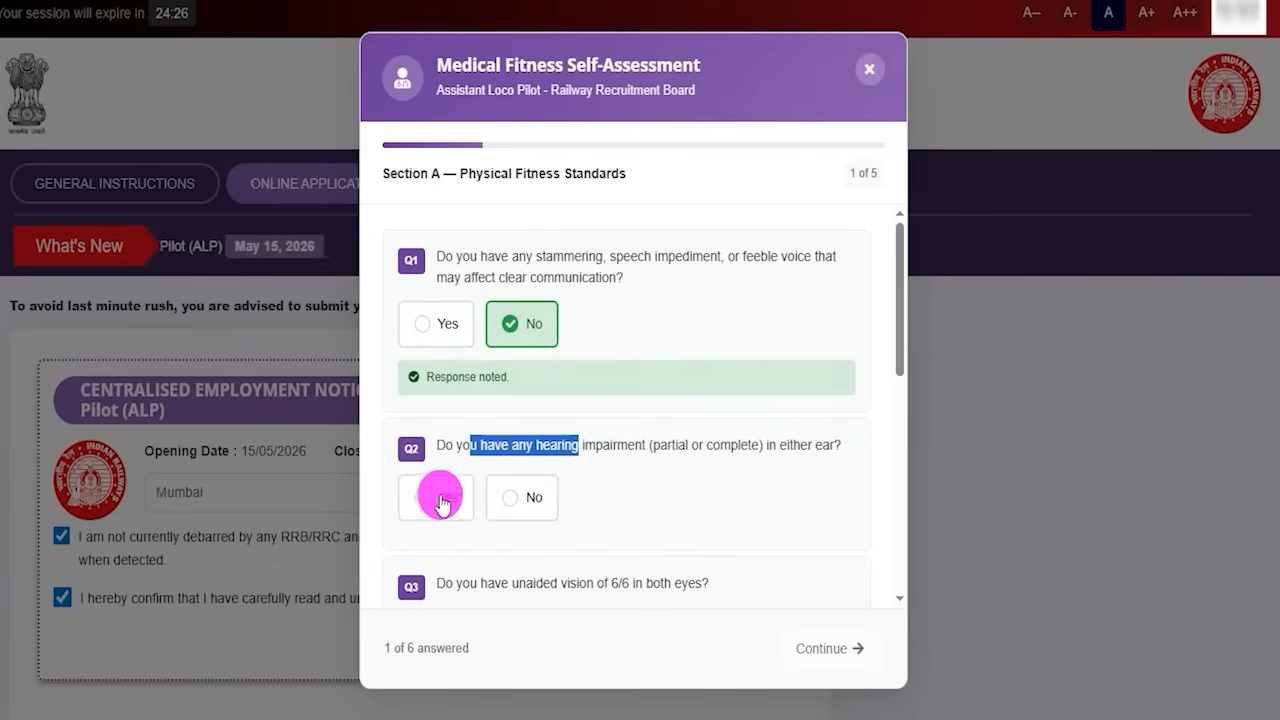
pyautogui.click(512, 498)
pyautogui.scroll(-2, 541, 470)
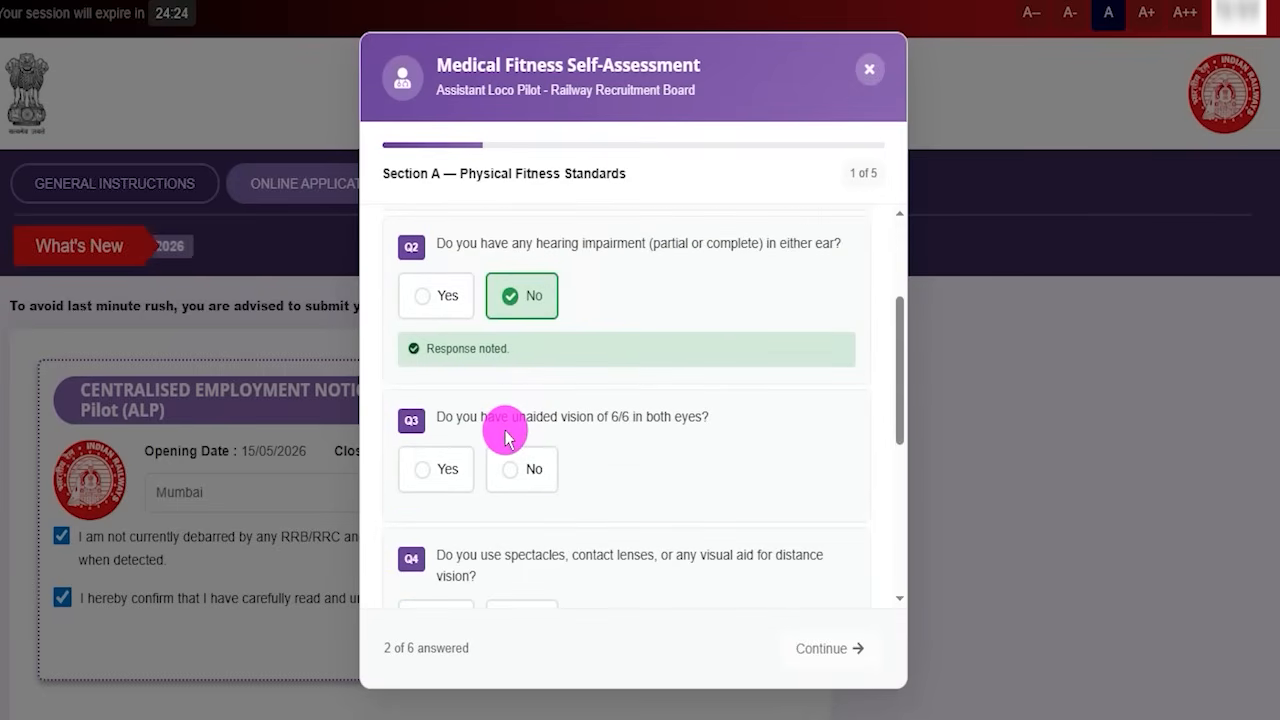
pyautogui.click(436, 469)
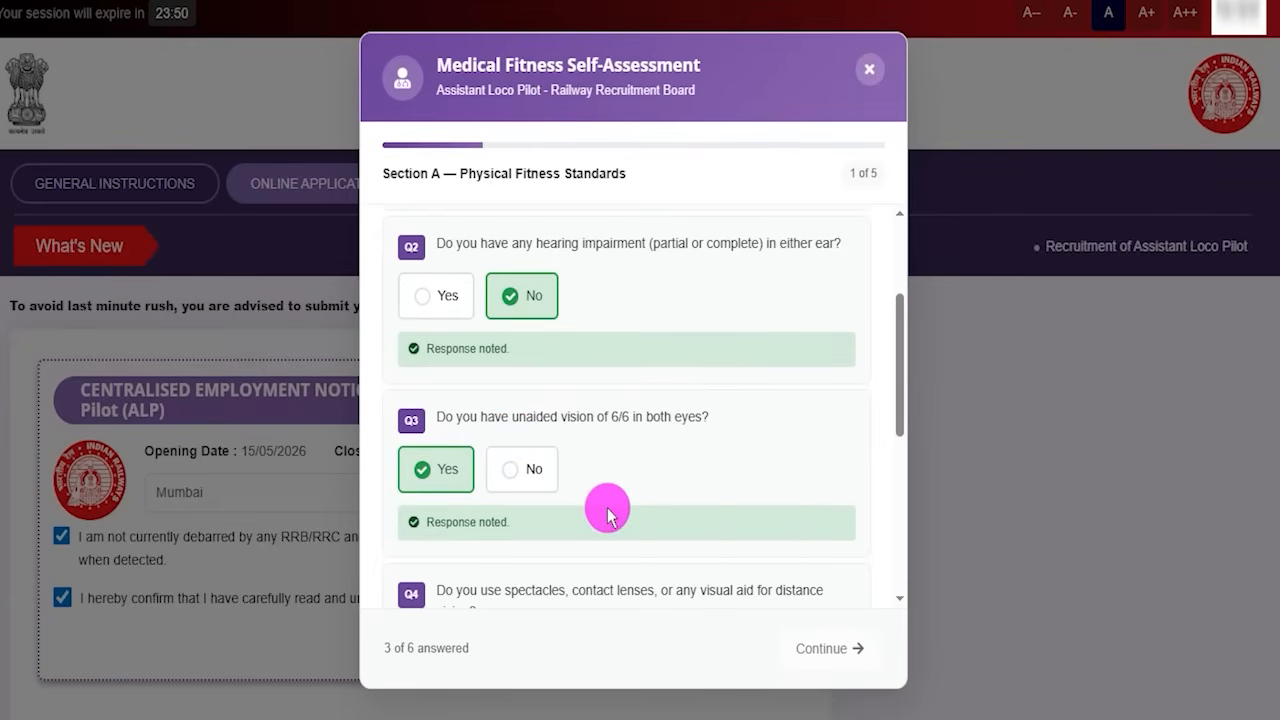
# Answer No to visual aids, refractive eye surgery and color blindness, outline Continue, and proceed to Section B
pyautogui.scroll(-2, 675, 452)
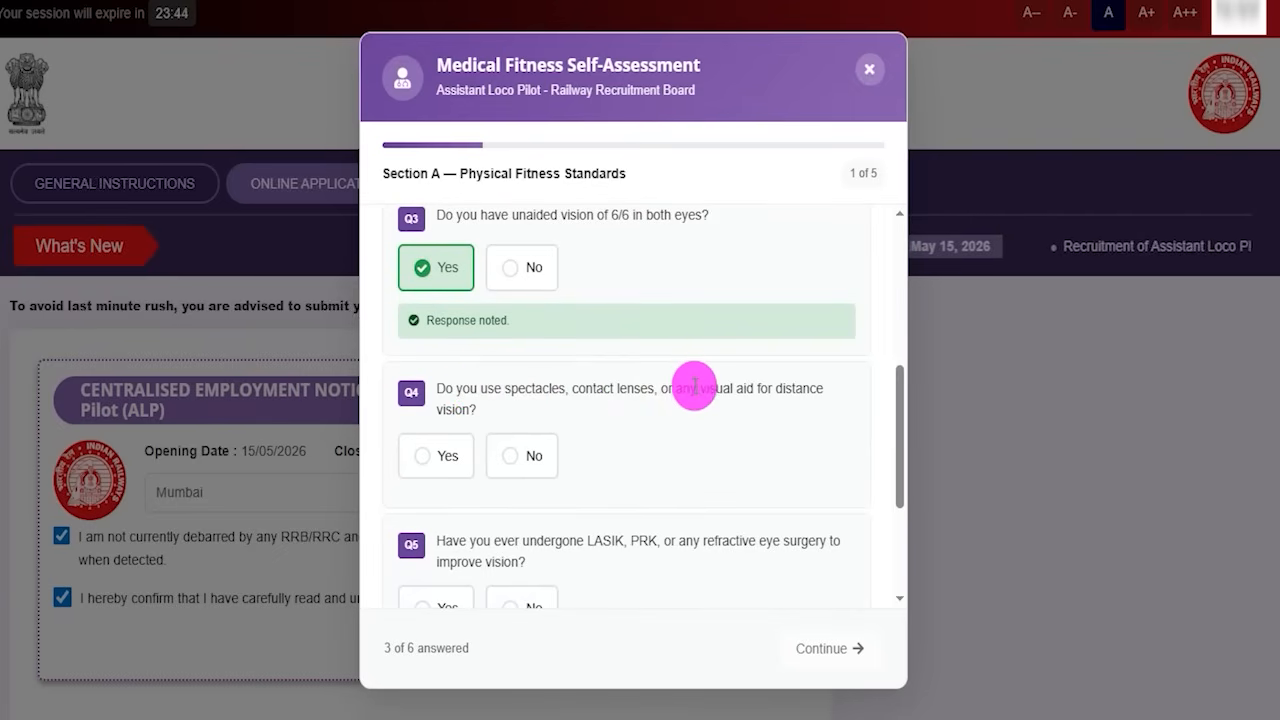
pyautogui.click(508, 458)
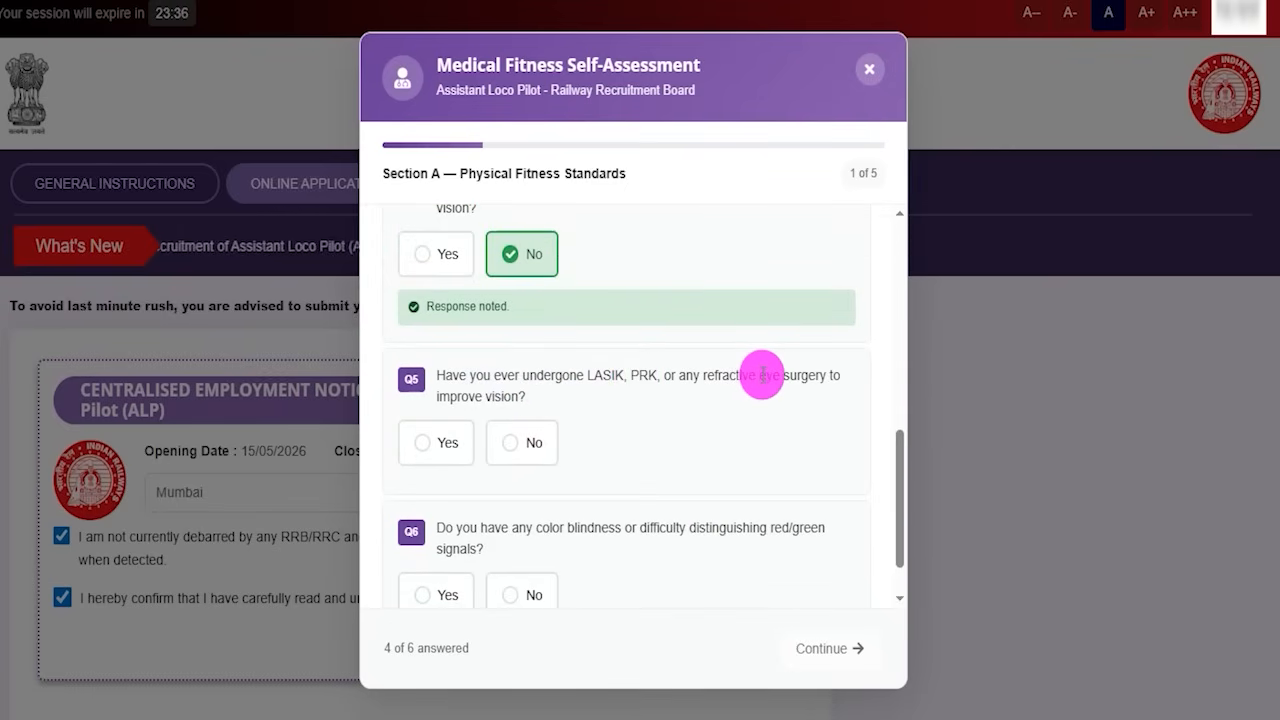
pyautogui.click(506, 450)
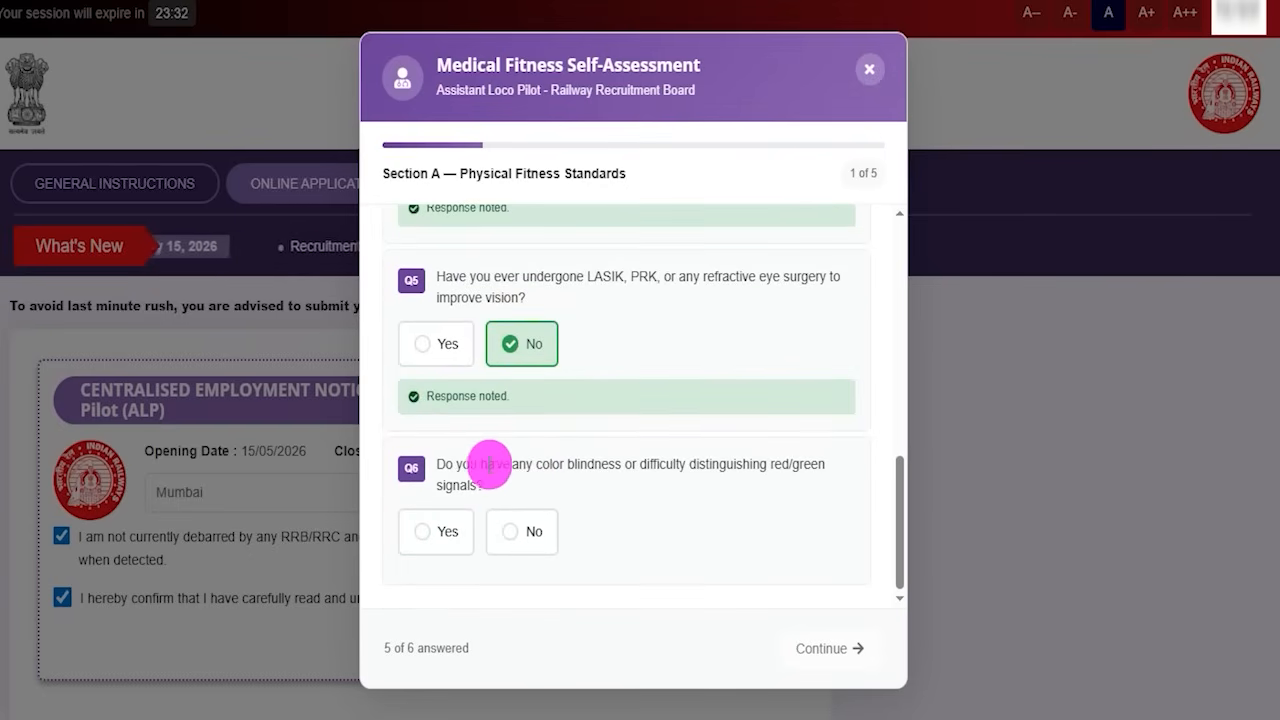
pyautogui.moveTo(476, 463); pyautogui.dragTo(615, 464)
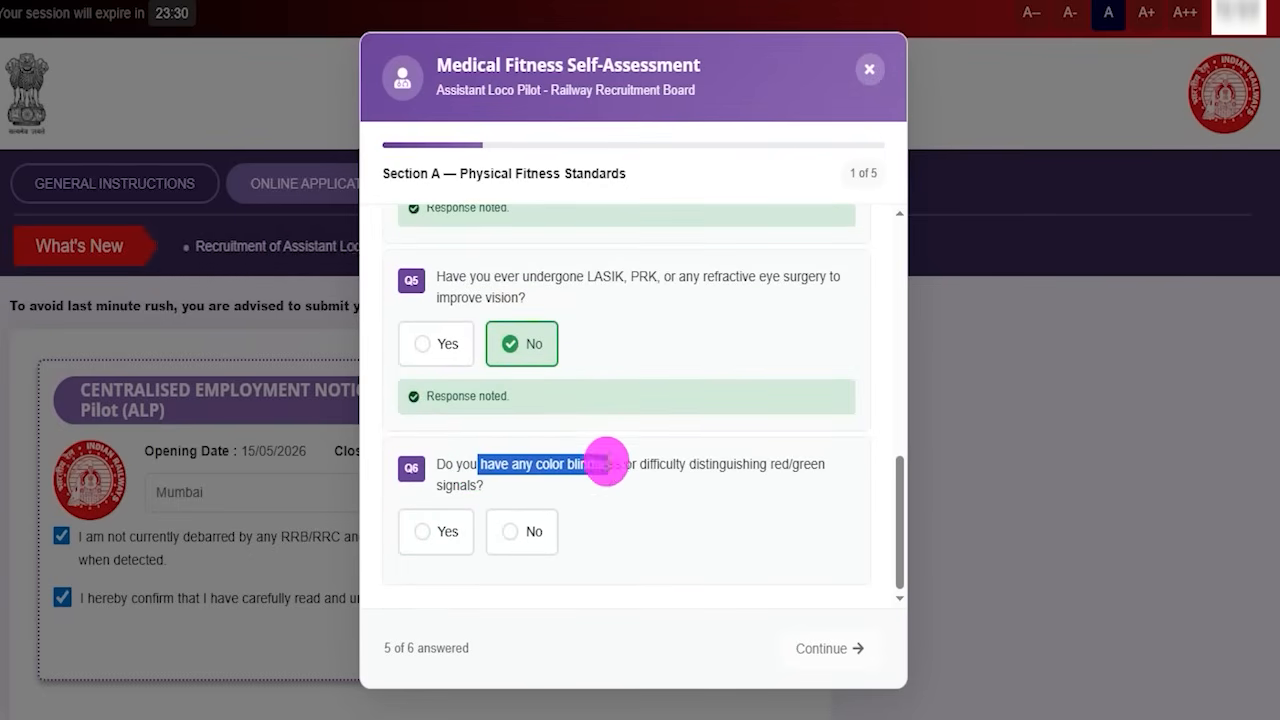
pyautogui.click(430, 540)
pyautogui.click(510, 531)
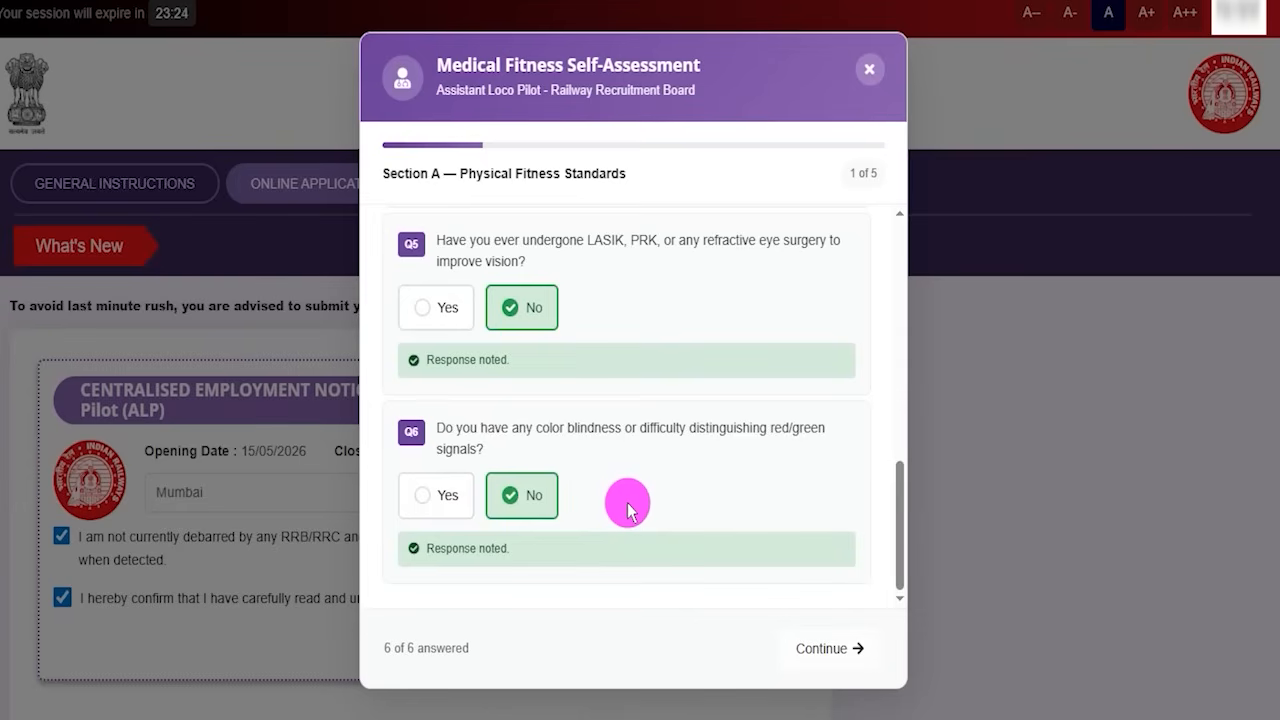
pyautogui.scroll(1, 626, 500)
pyautogui.scroll(-1, 626, 500)
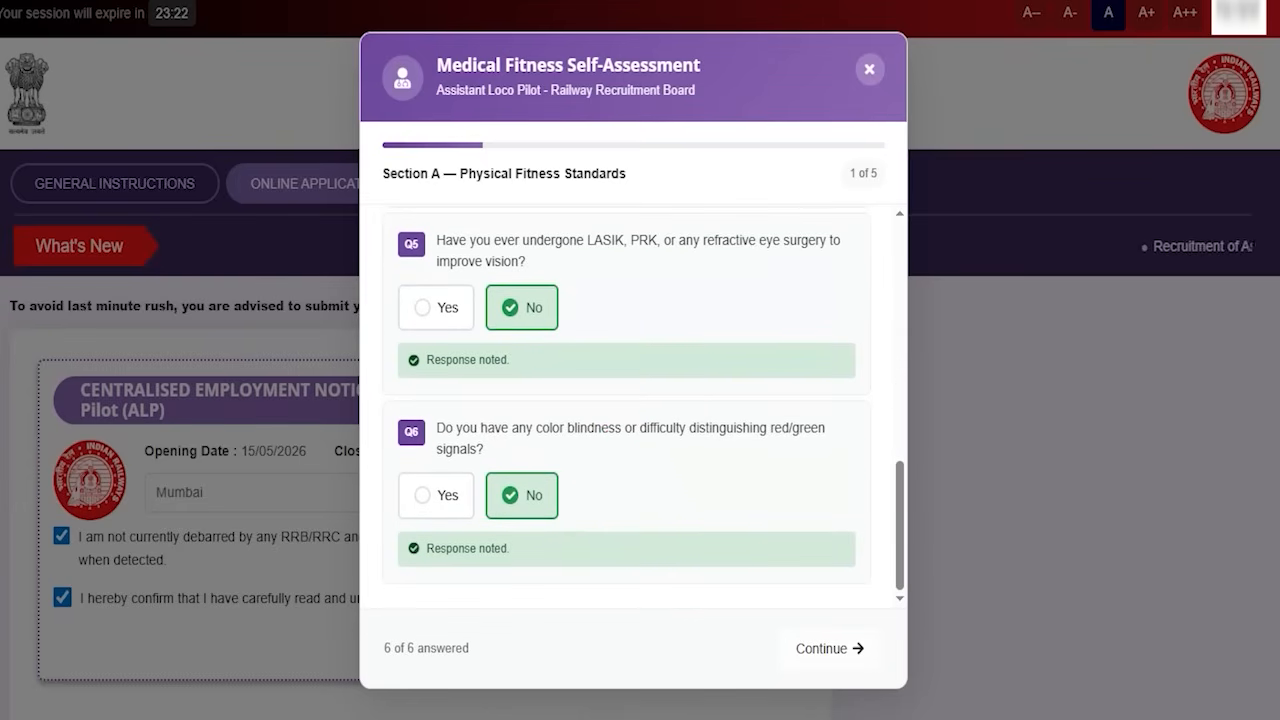
pyautogui.moveTo(752, 607); pyautogui.dragTo(894, 684)
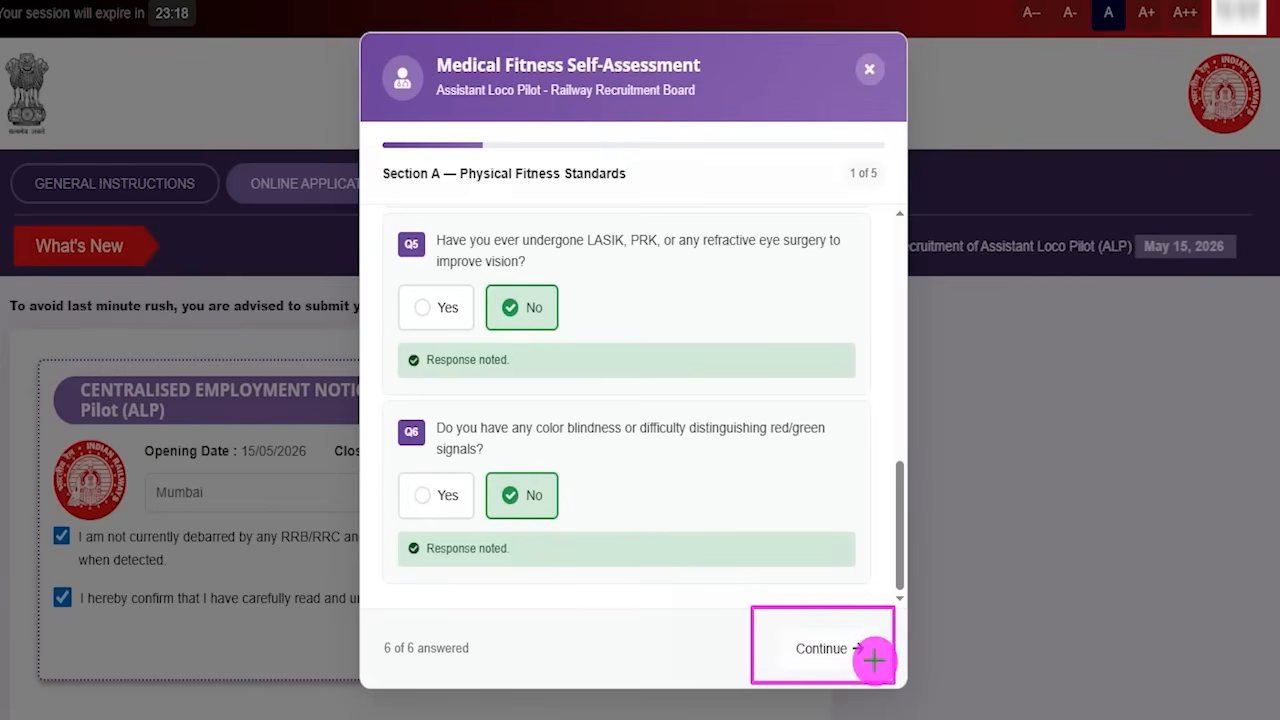
pyautogui.click(868, 652)
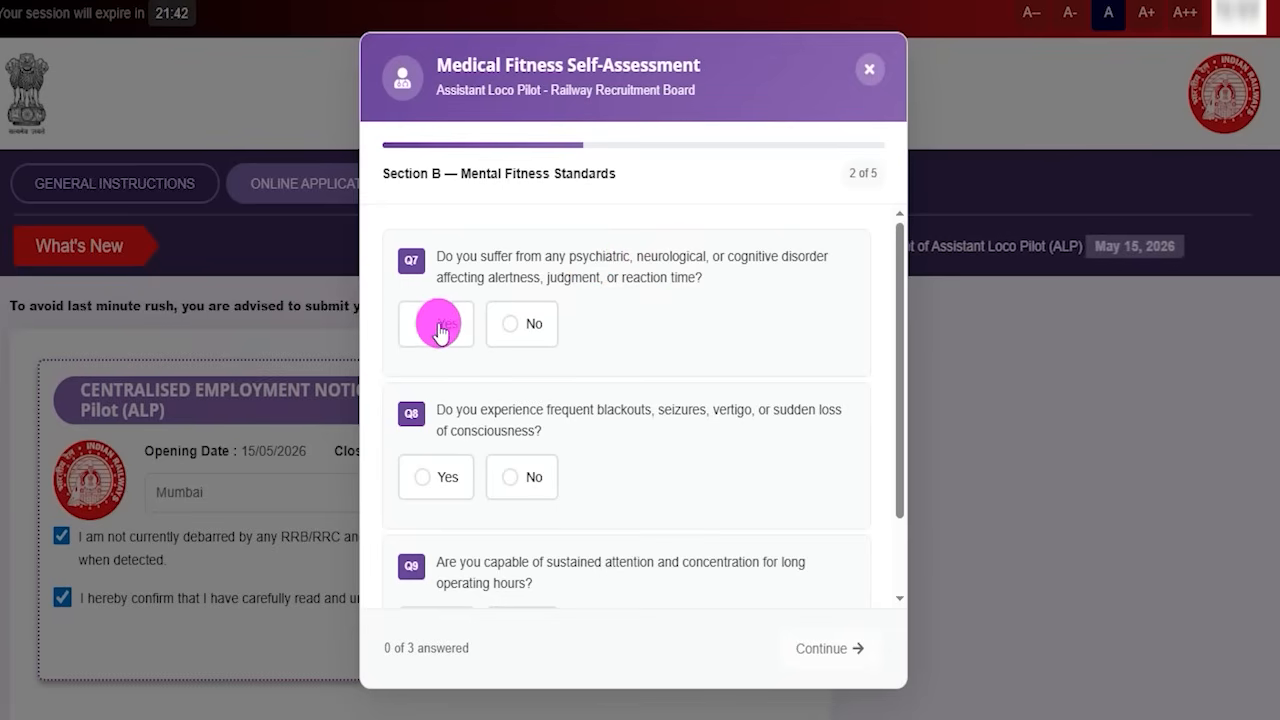
# In Section B, answer No to cognitive disorders and blackouts, Yes to sustained attention, and continue to Section C
pyautogui.click(511, 323)
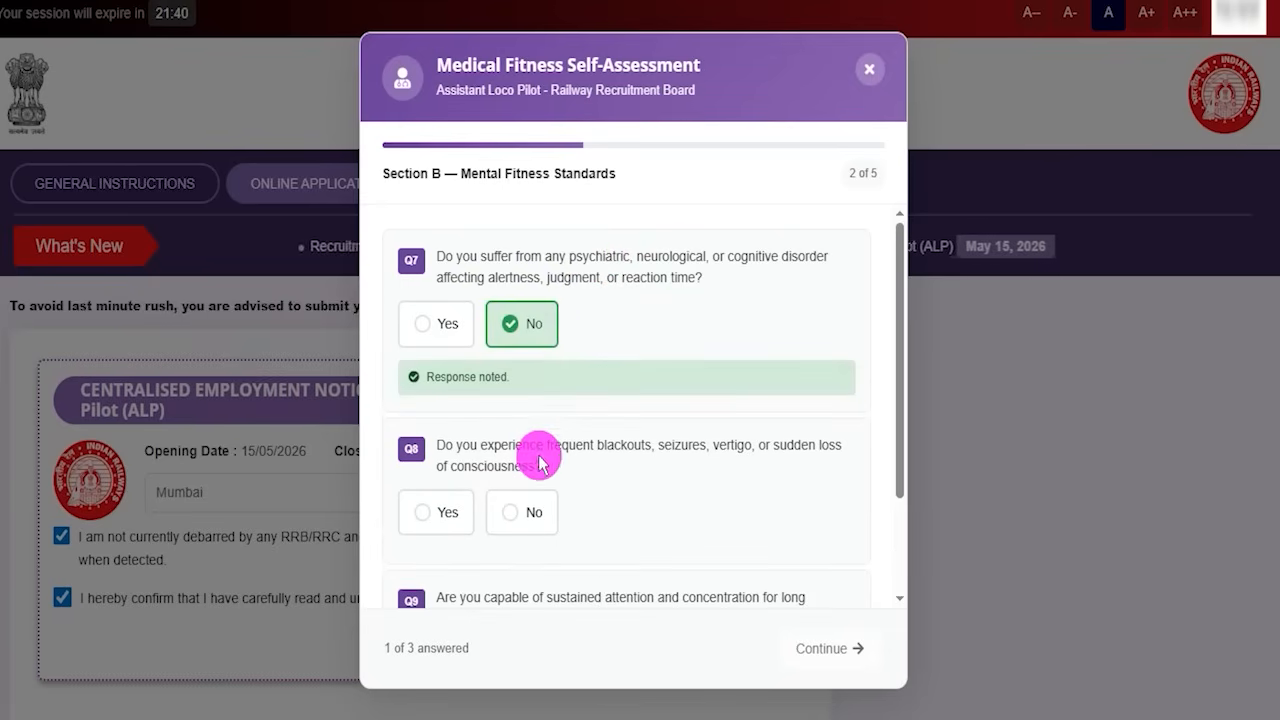
pyautogui.scroll(-1, 552, 421)
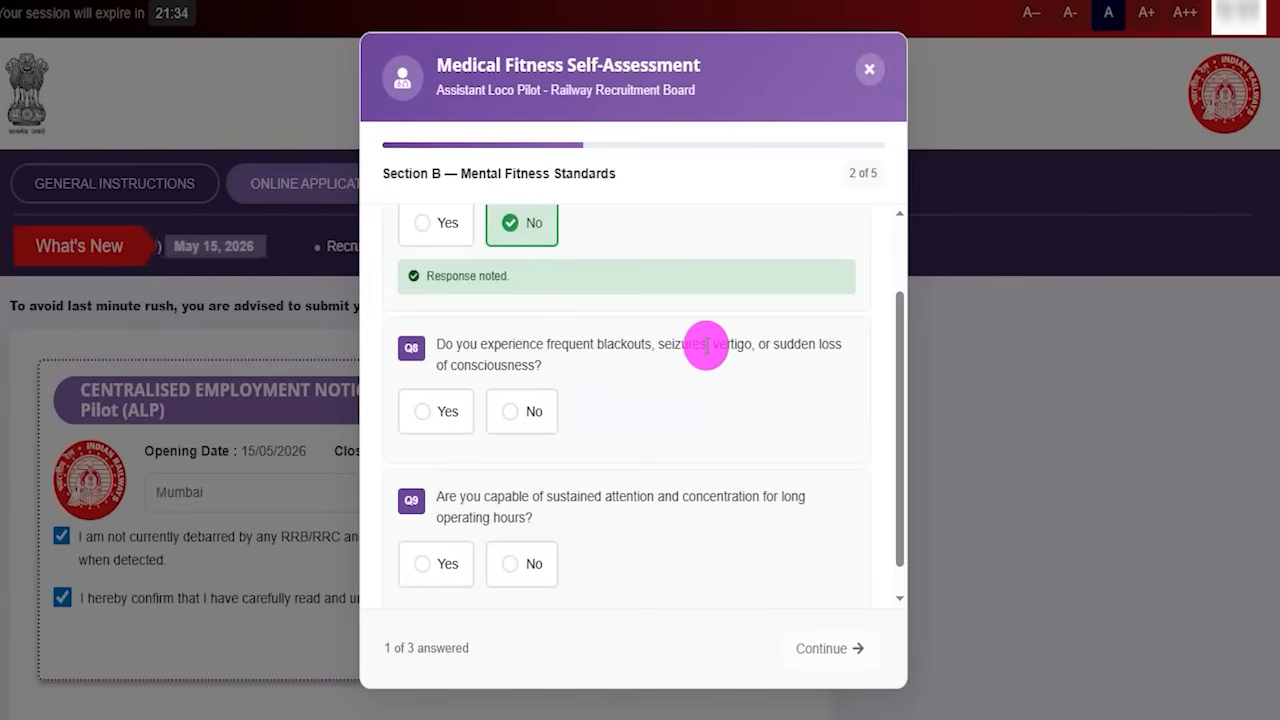
pyautogui.click(515, 411)
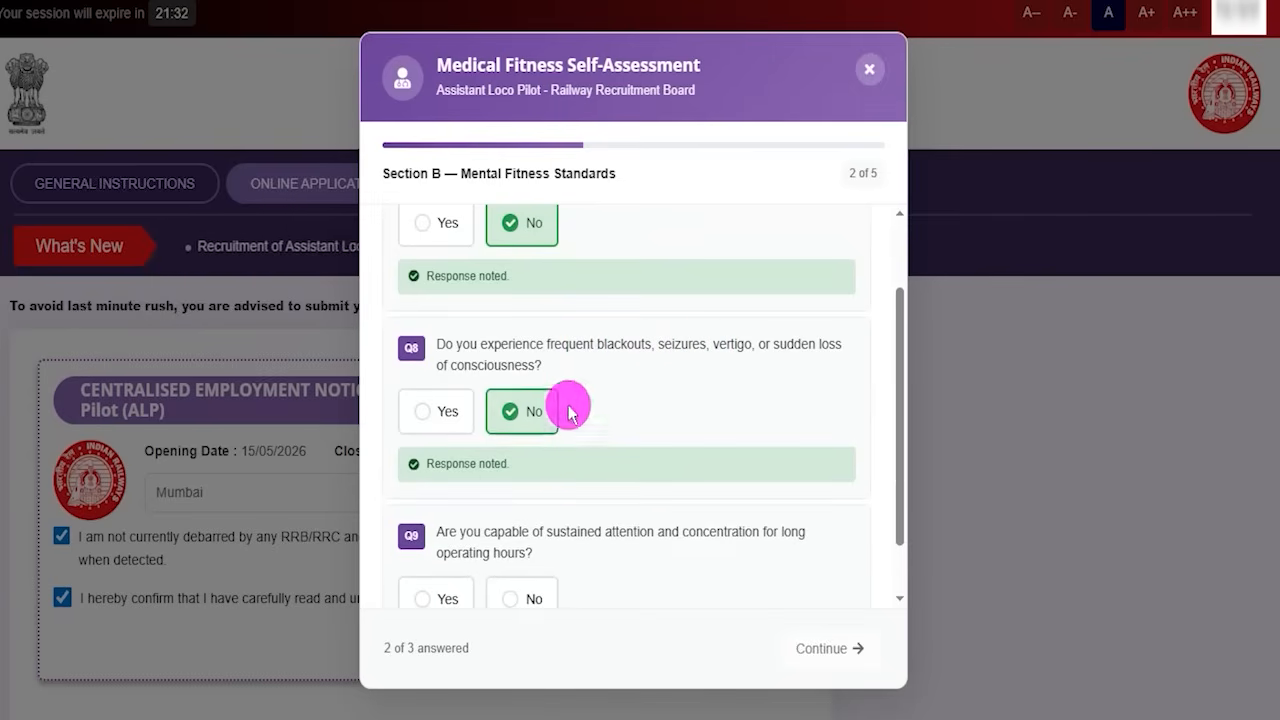
pyautogui.scroll(-1, 570, 411)
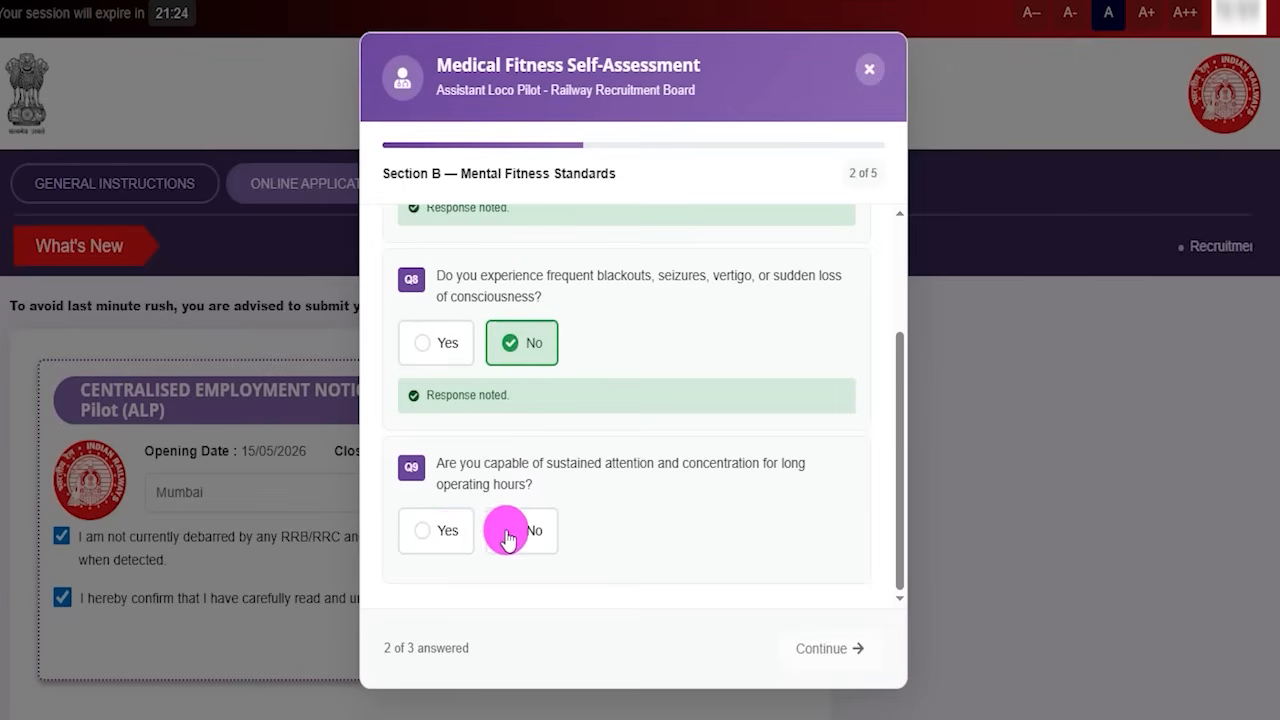
pyautogui.click(425, 534)
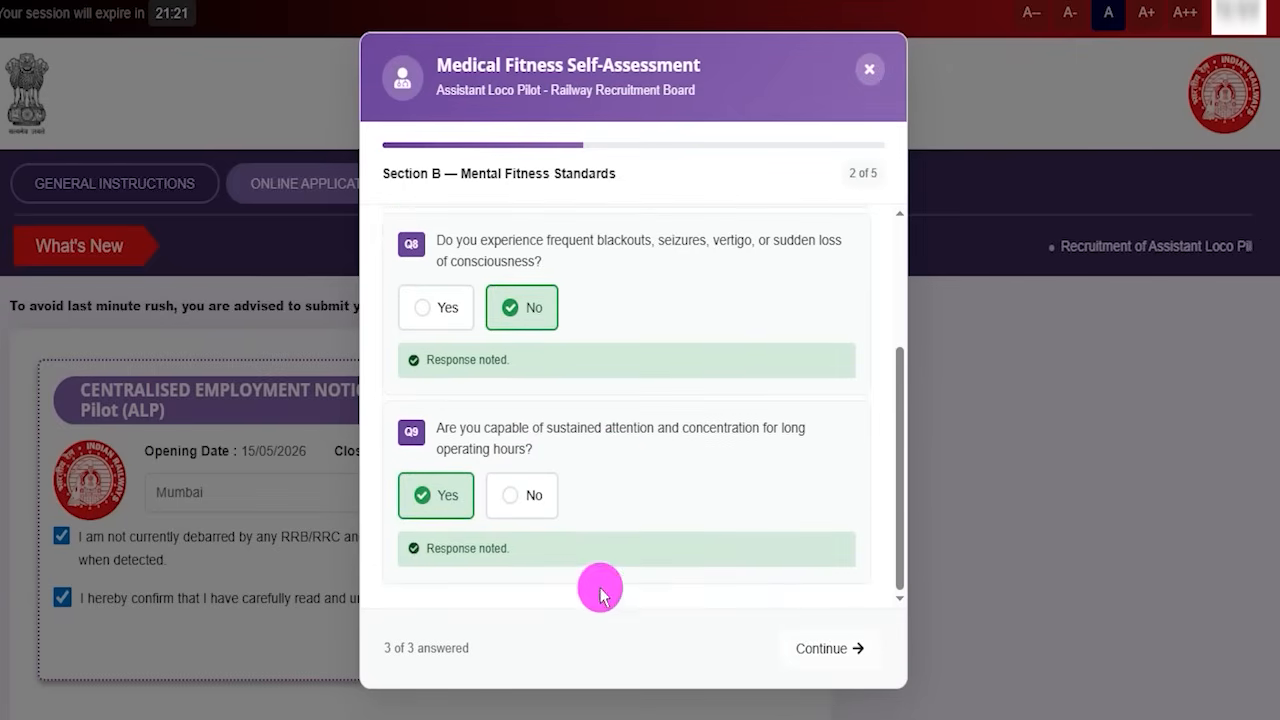
pyautogui.click(830, 648)
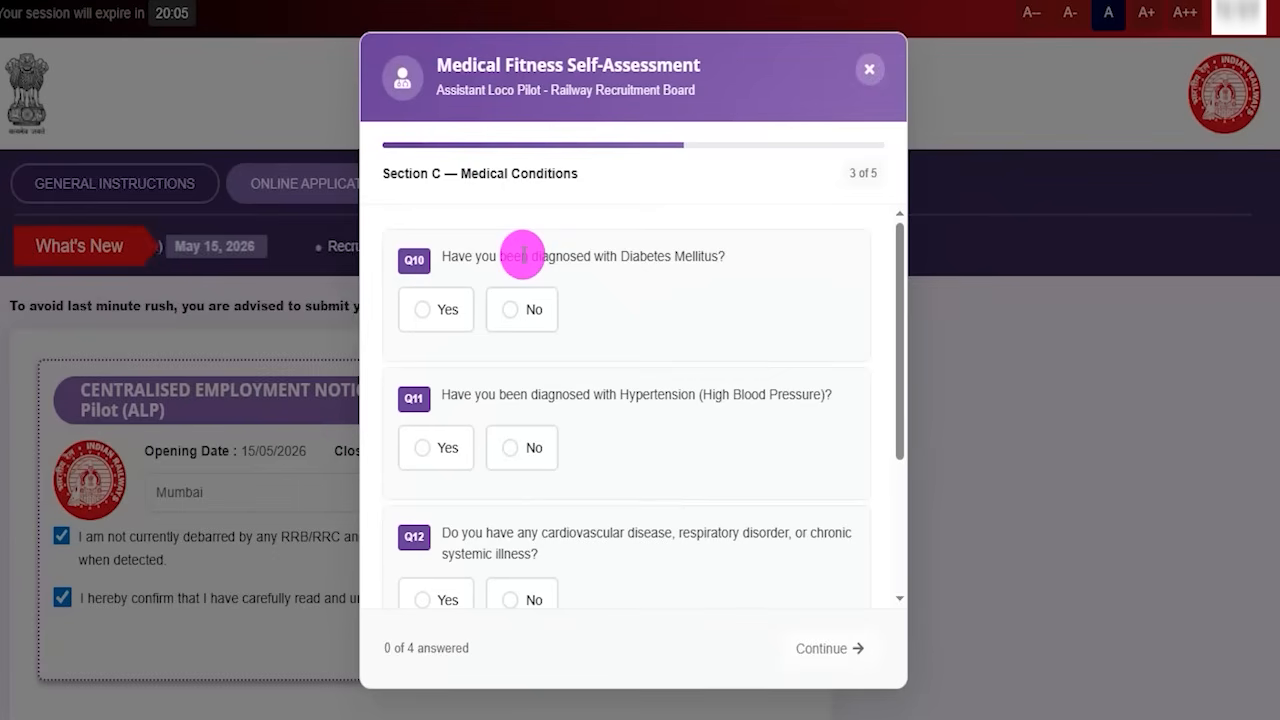
# In Section C, answer No to diabetes, hypertension, chronic illness and drowsiness-causing medication, and continue to Section D
pyautogui.moveTo(472, 256); pyautogui.dragTo(654, 257)
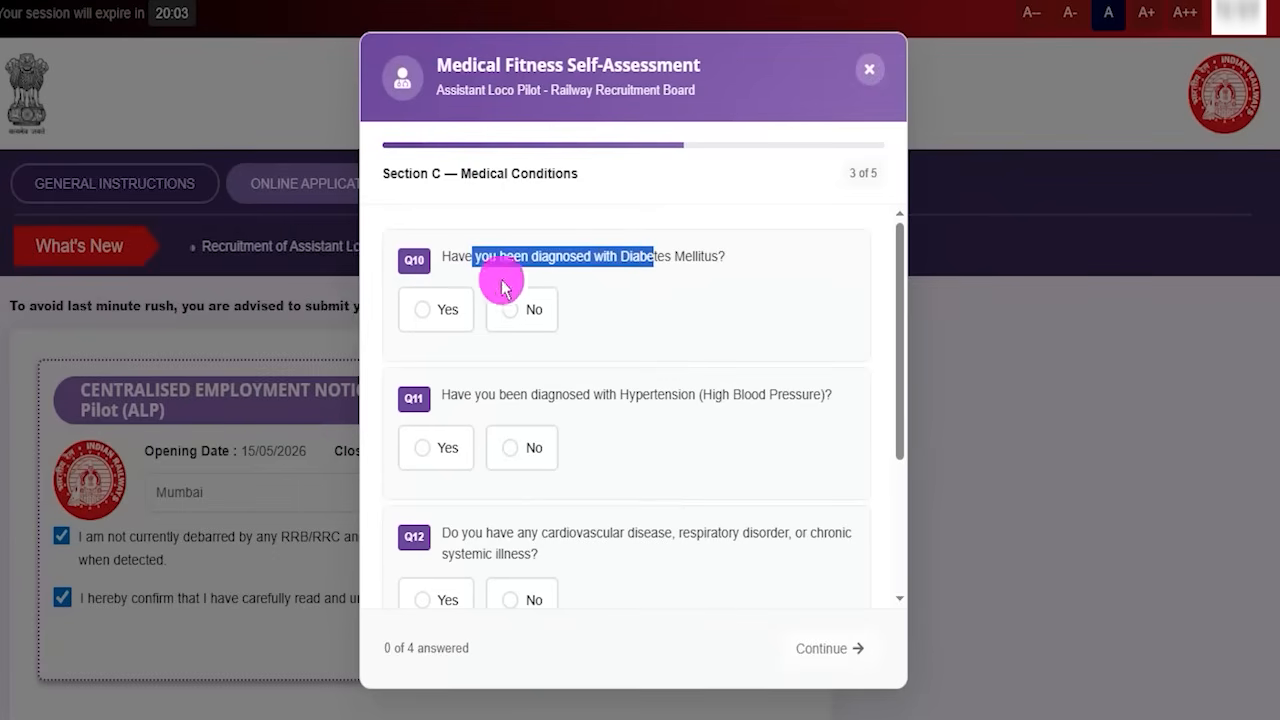
pyautogui.click(504, 302)
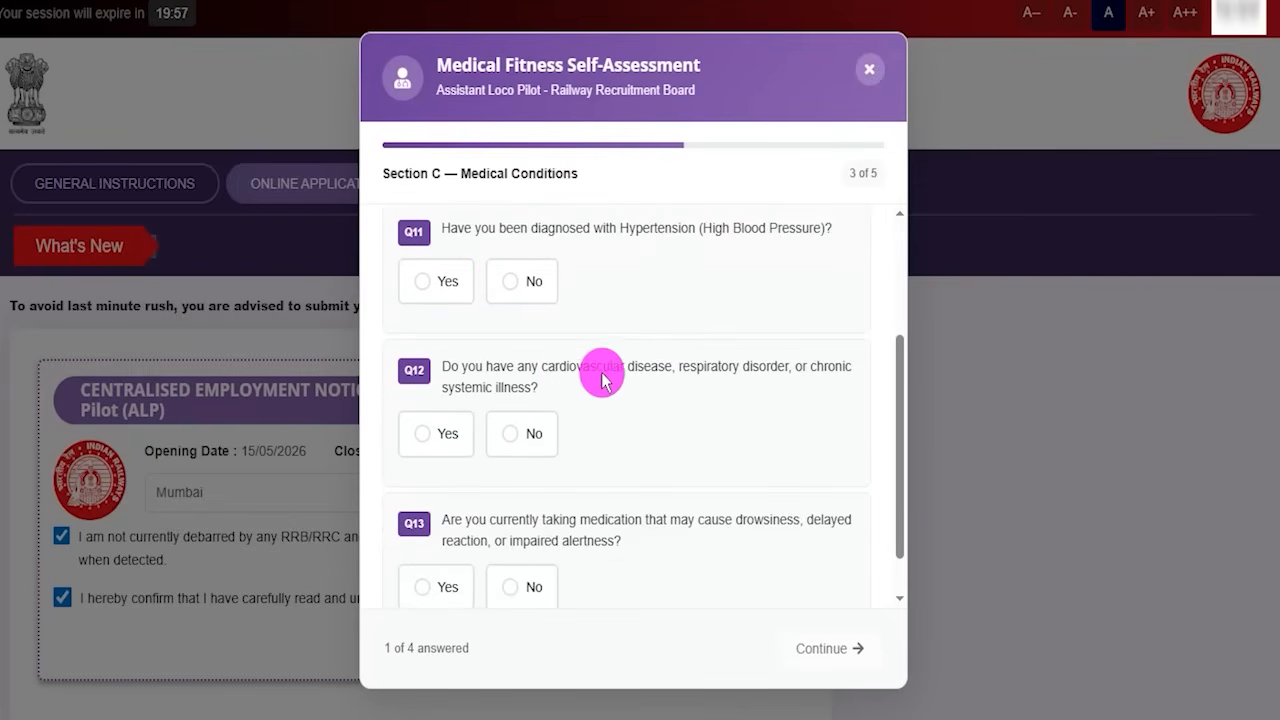
pyautogui.click(512, 282)
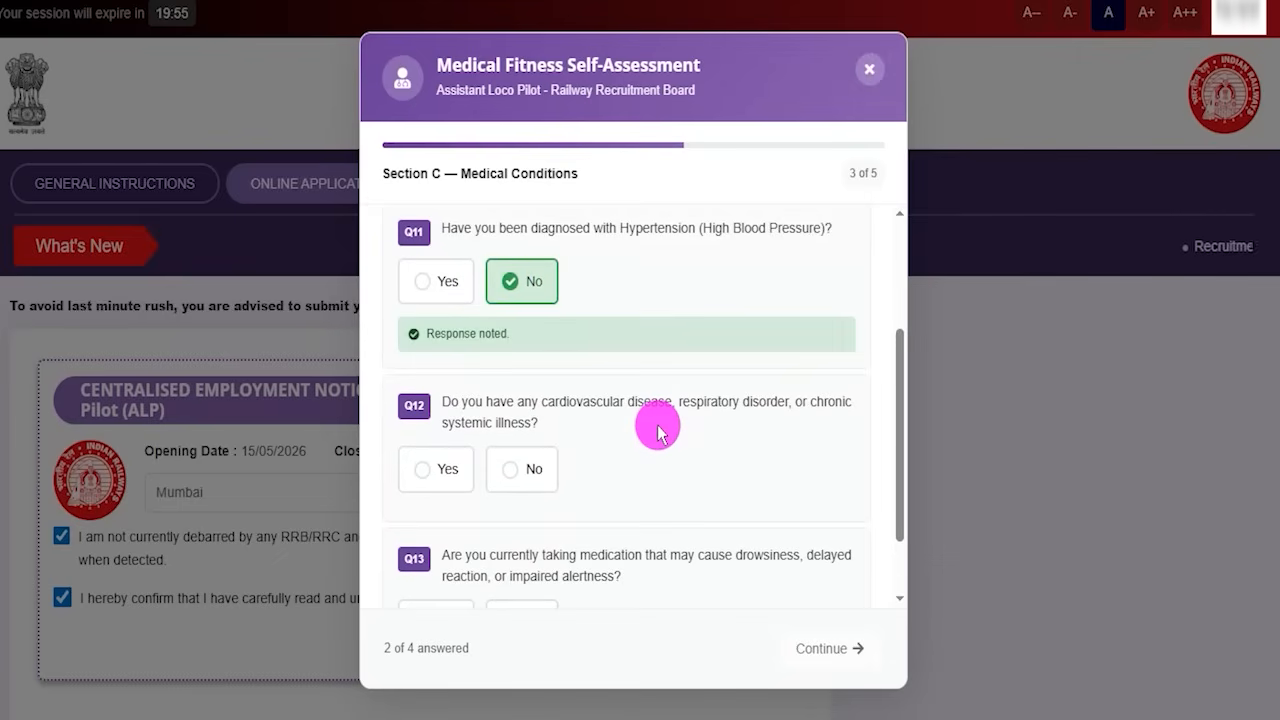
pyautogui.scroll(-1, 648, 428)
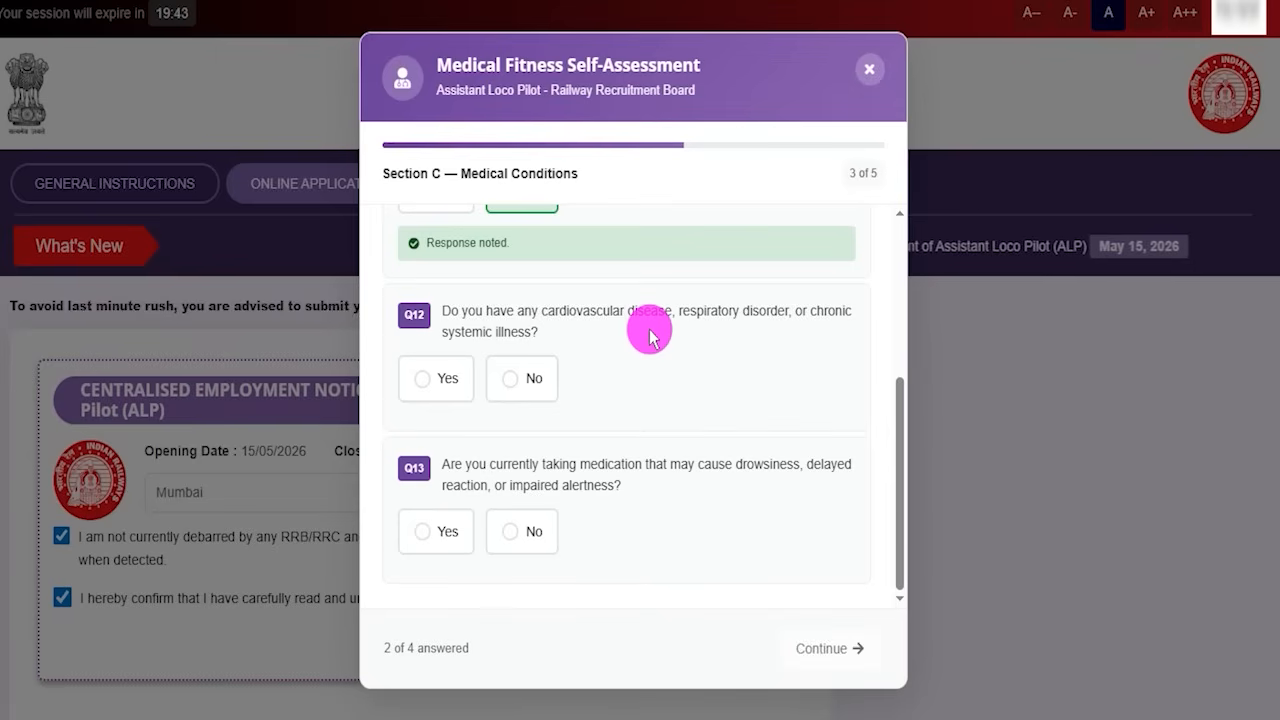
pyautogui.click(545, 378)
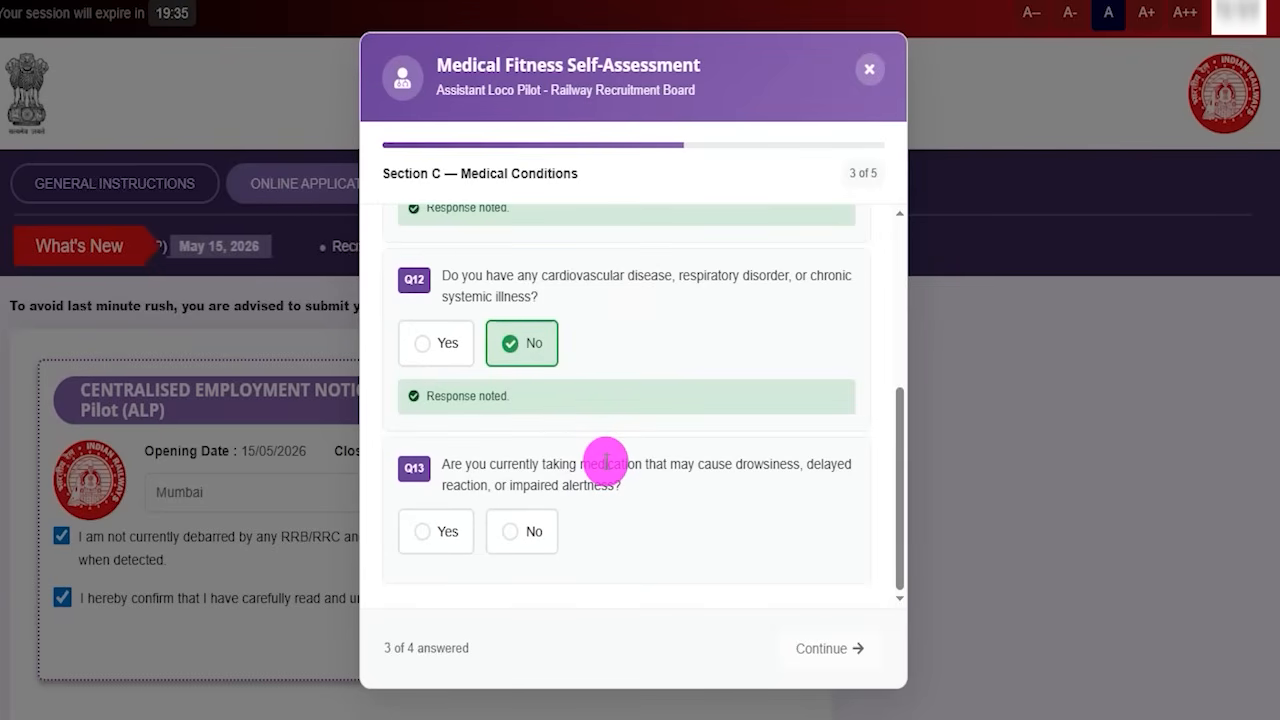
pyautogui.click(520, 531)
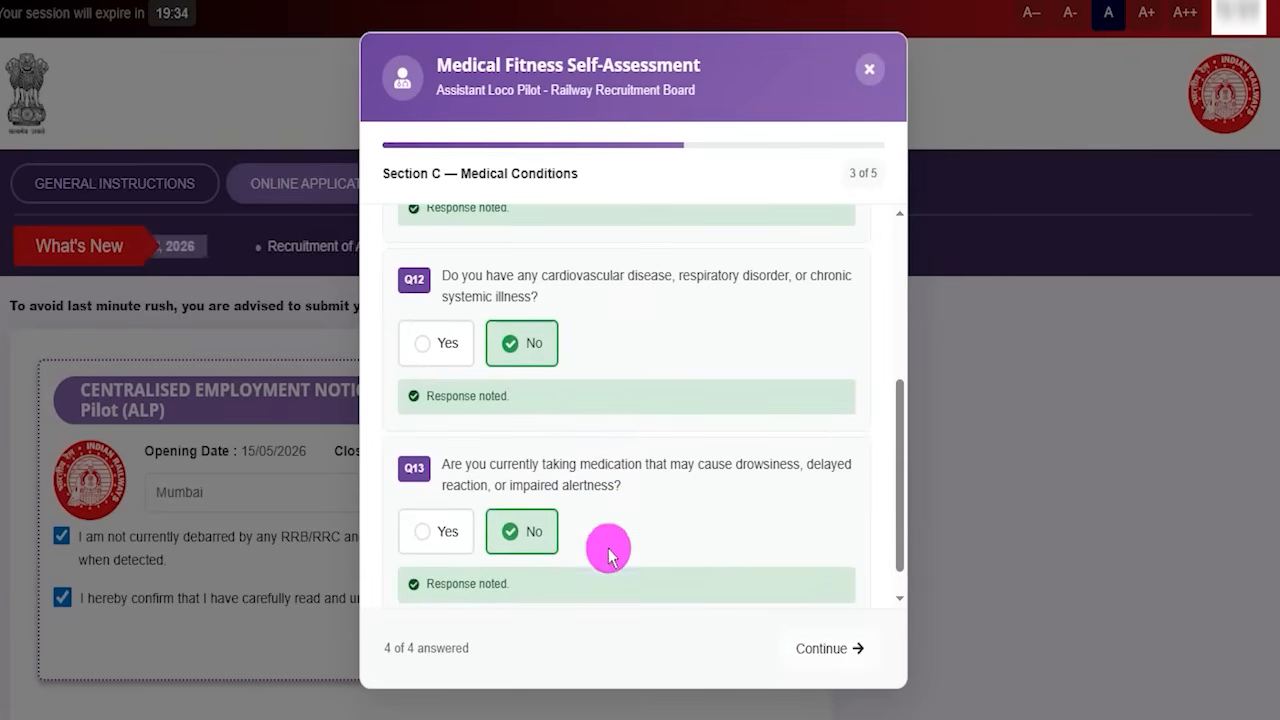
pyautogui.click(830, 648)
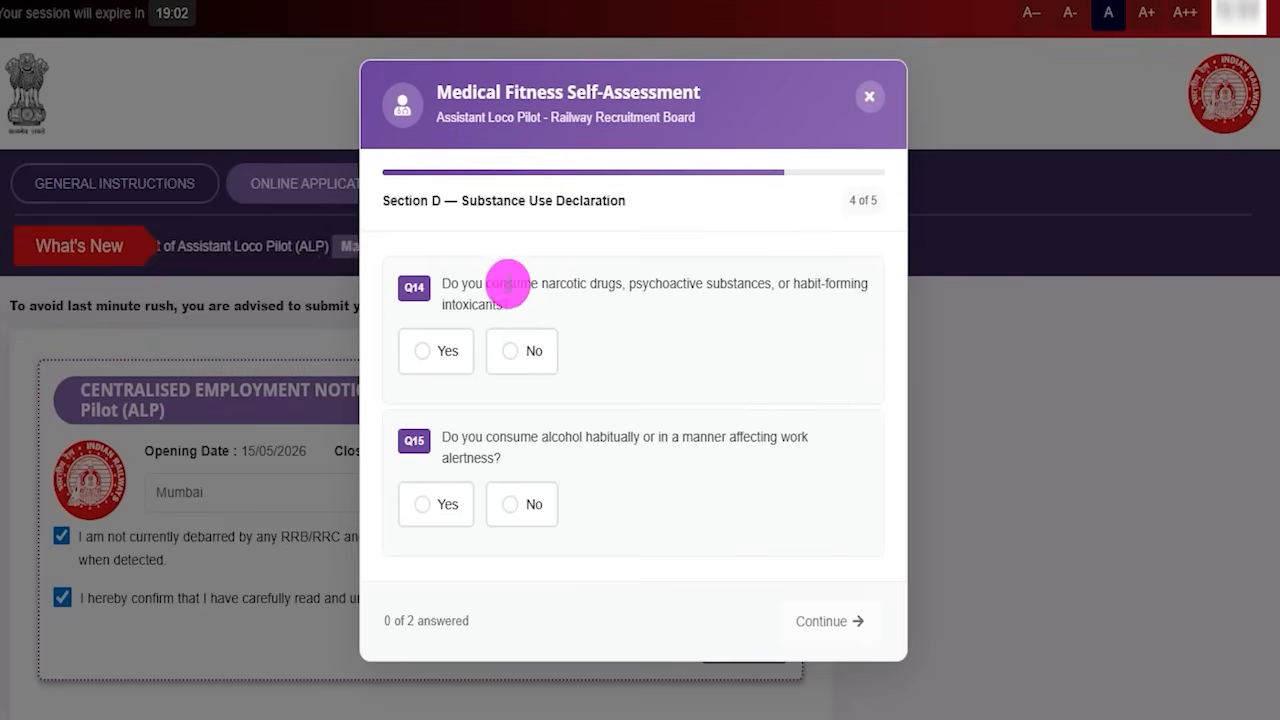
# In Section D, answer No to both the narcotic drug and the habitual alcohol use questions
pyautogui.click(522, 351)
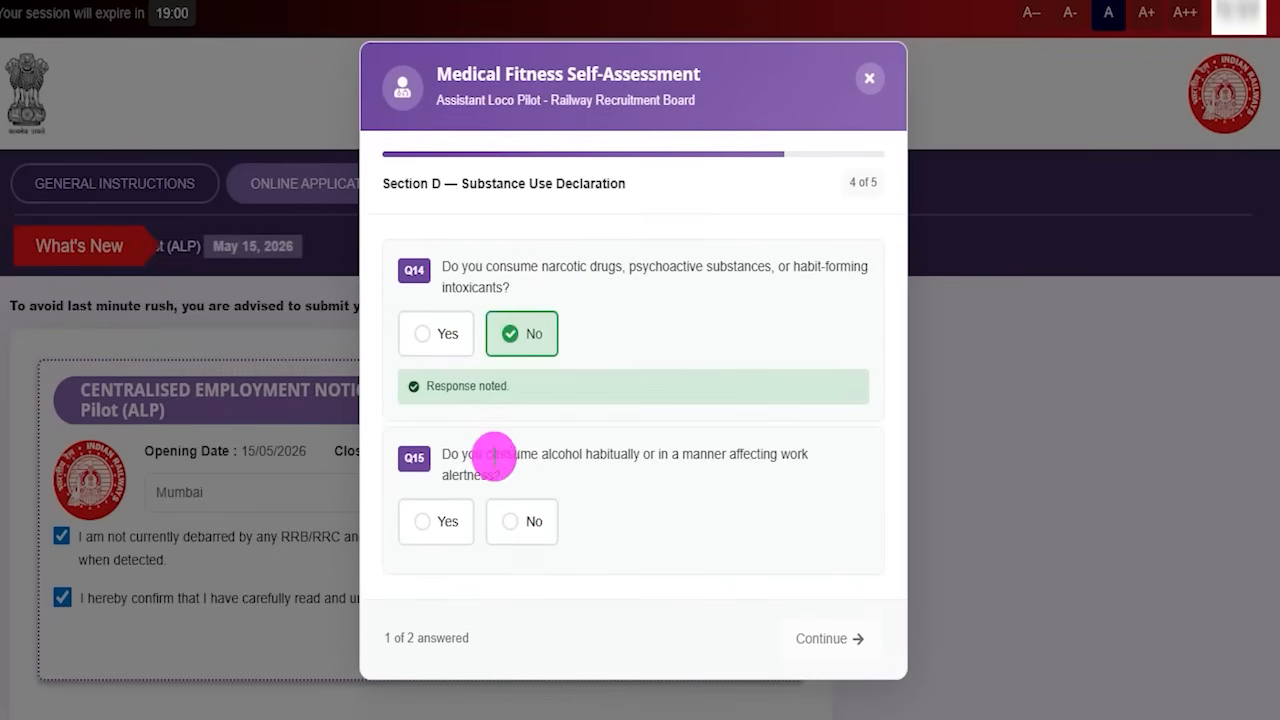
pyautogui.moveTo(461, 456); pyautogui.dragTo(621, 456)
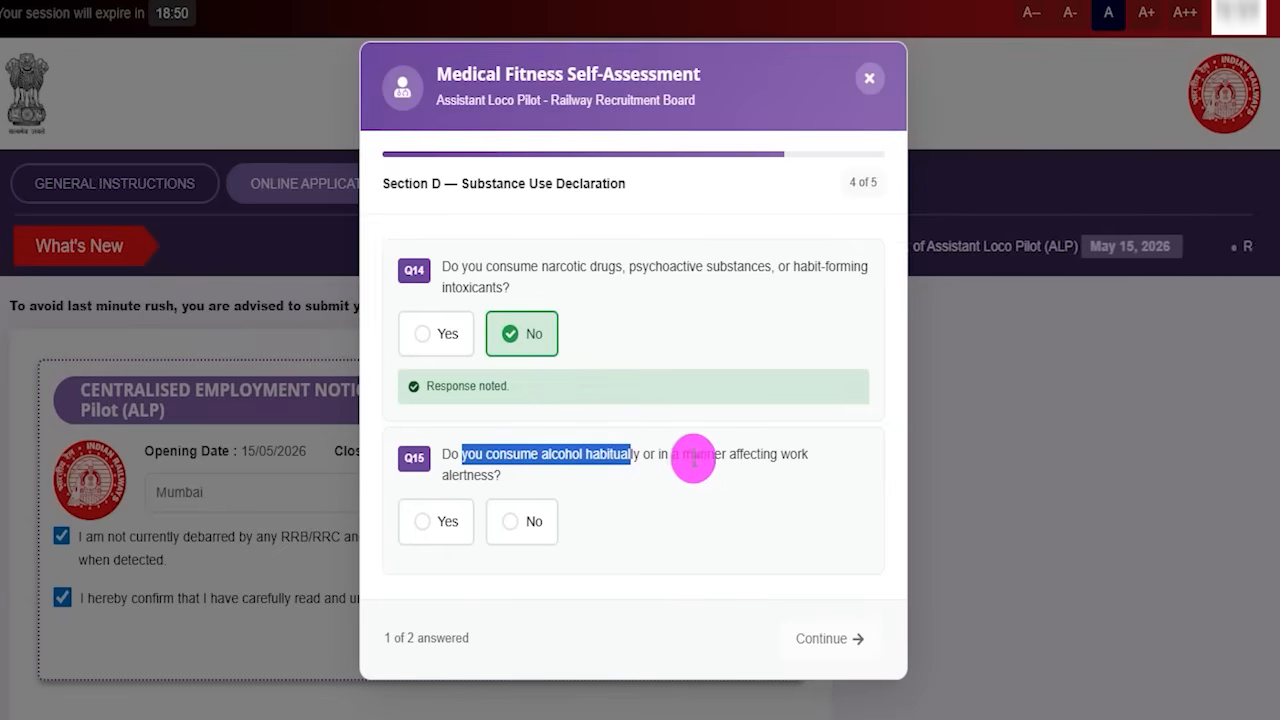
pyautogui.click(512, 521)
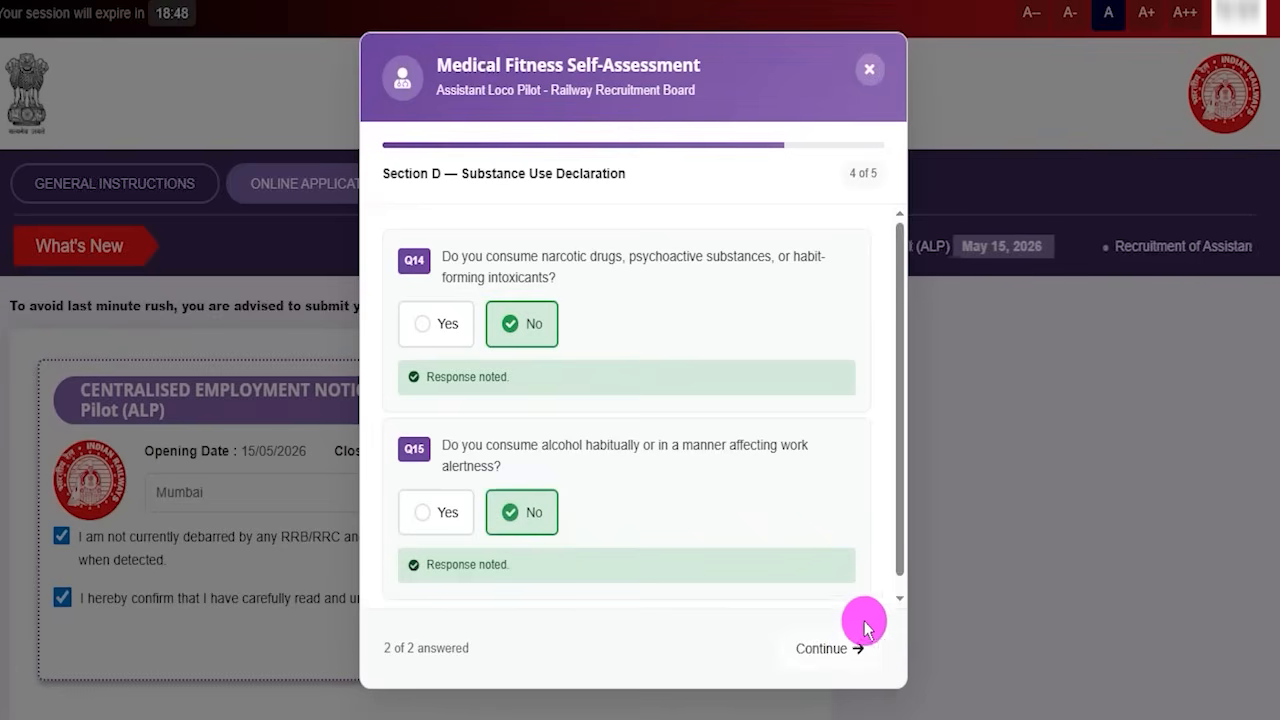
# Continue to the final declaration, agree that all responses are truthful, and submit the medical fitness self-assessment
pyautogui.click(823, 649)
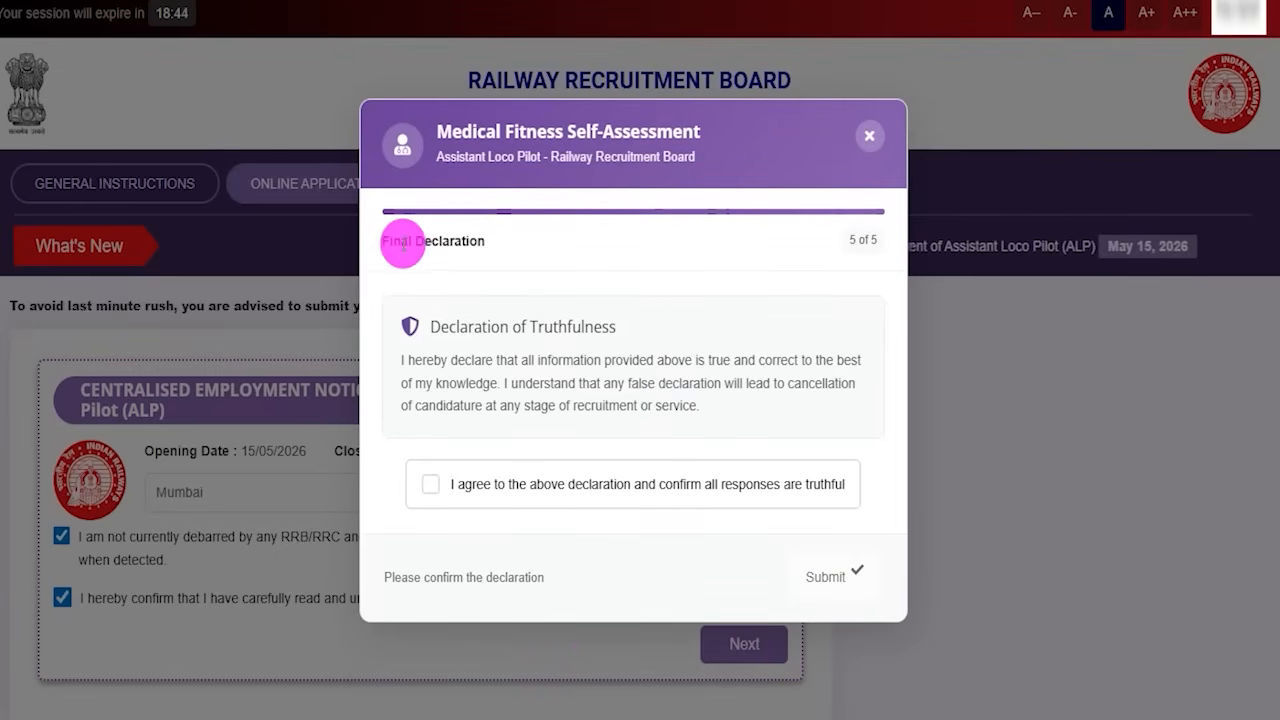
pyautogui.click(431, 485)
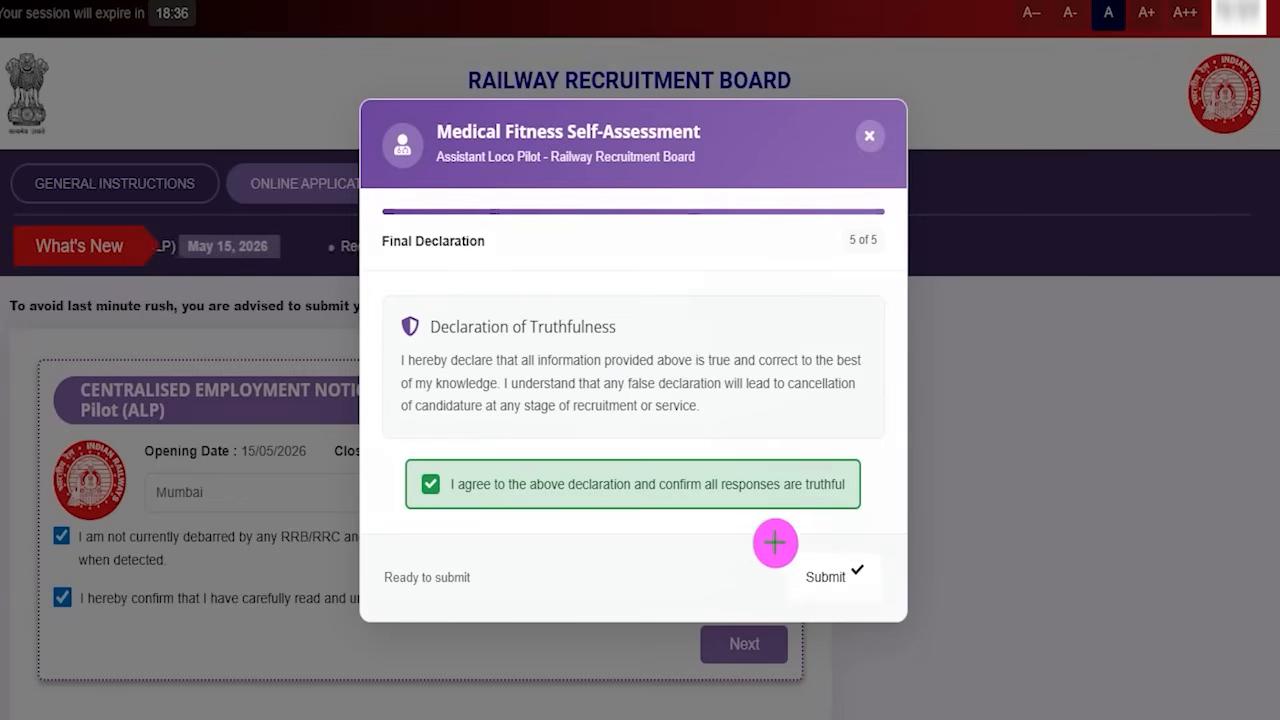
pyautogui.click(862, 580)
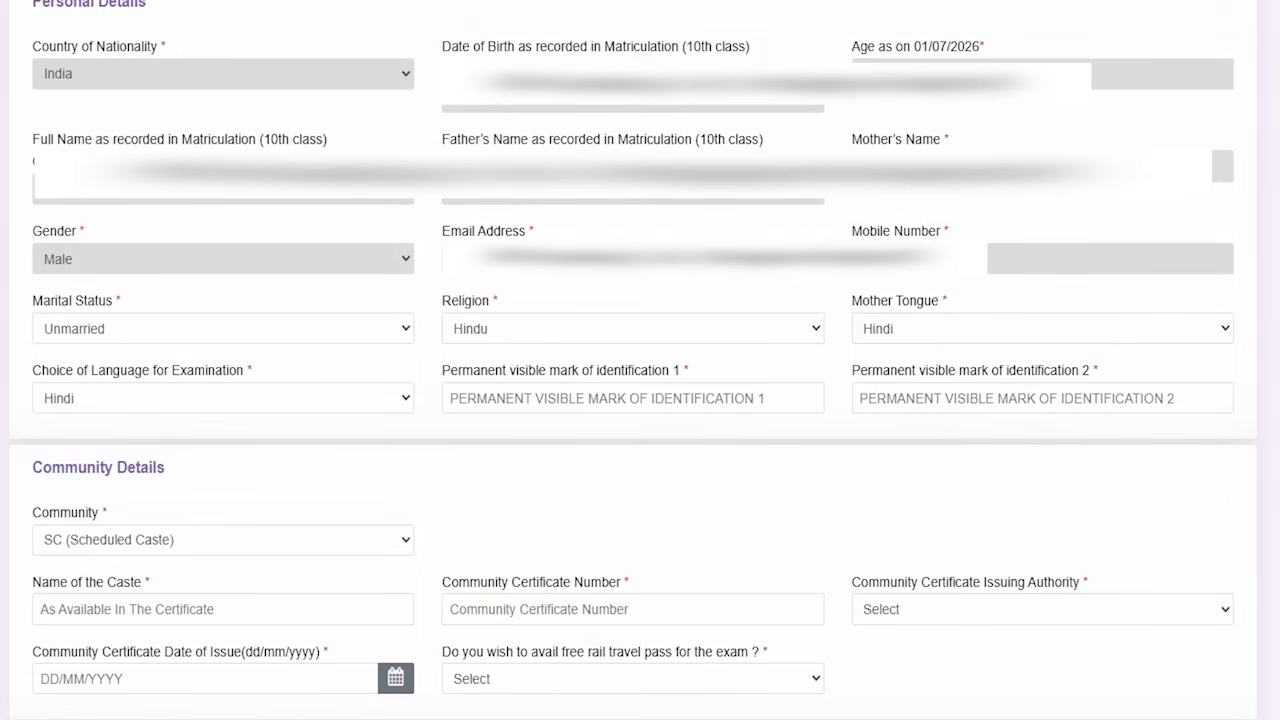
# Set marital status to Unmarried, religion to Hindu, and both the mother tongue and the examination language to Hindi
pyautogui.click(130, 330)
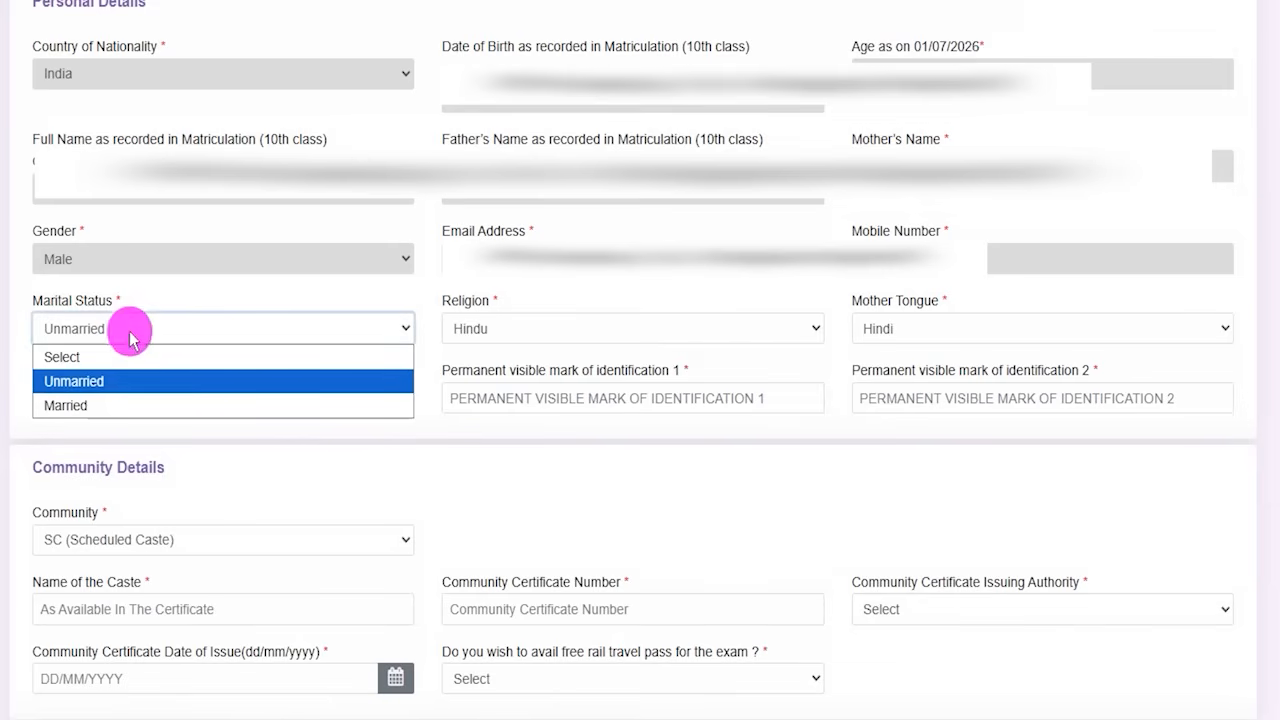
pyautogui.click(100, 381)
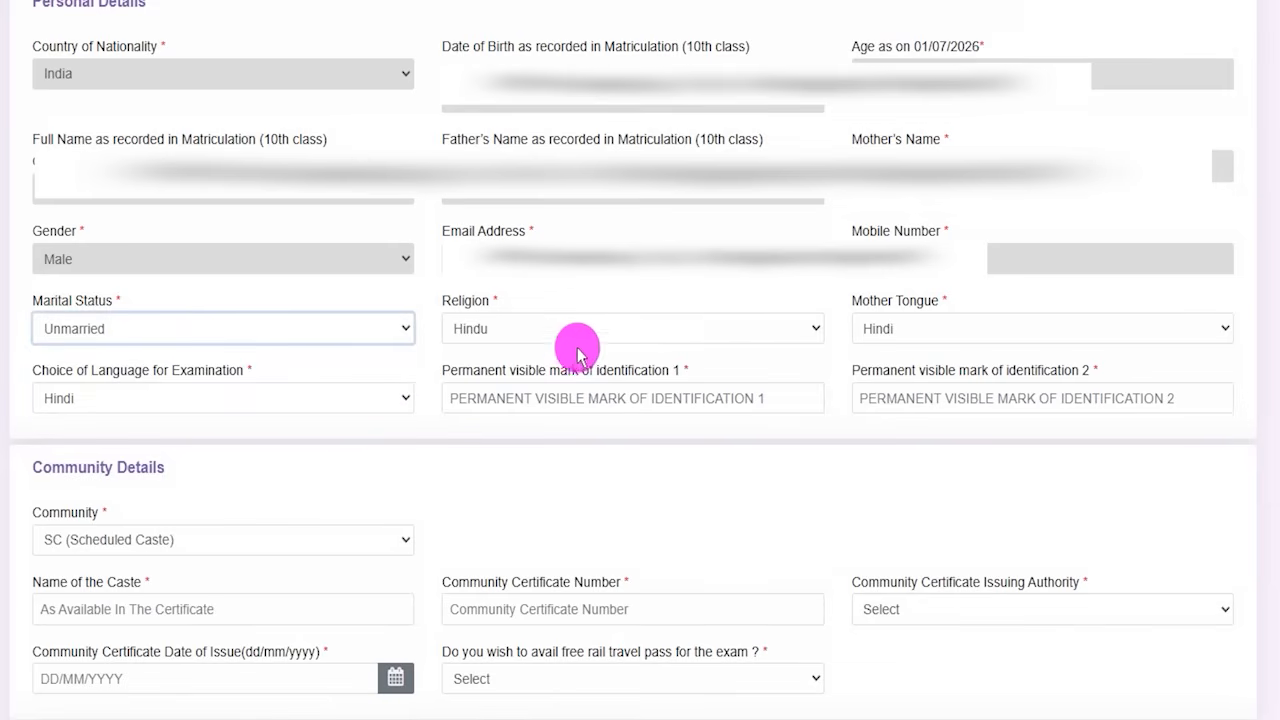
pyautogui.click(528, 331)
pyautogui.click(491, 378)
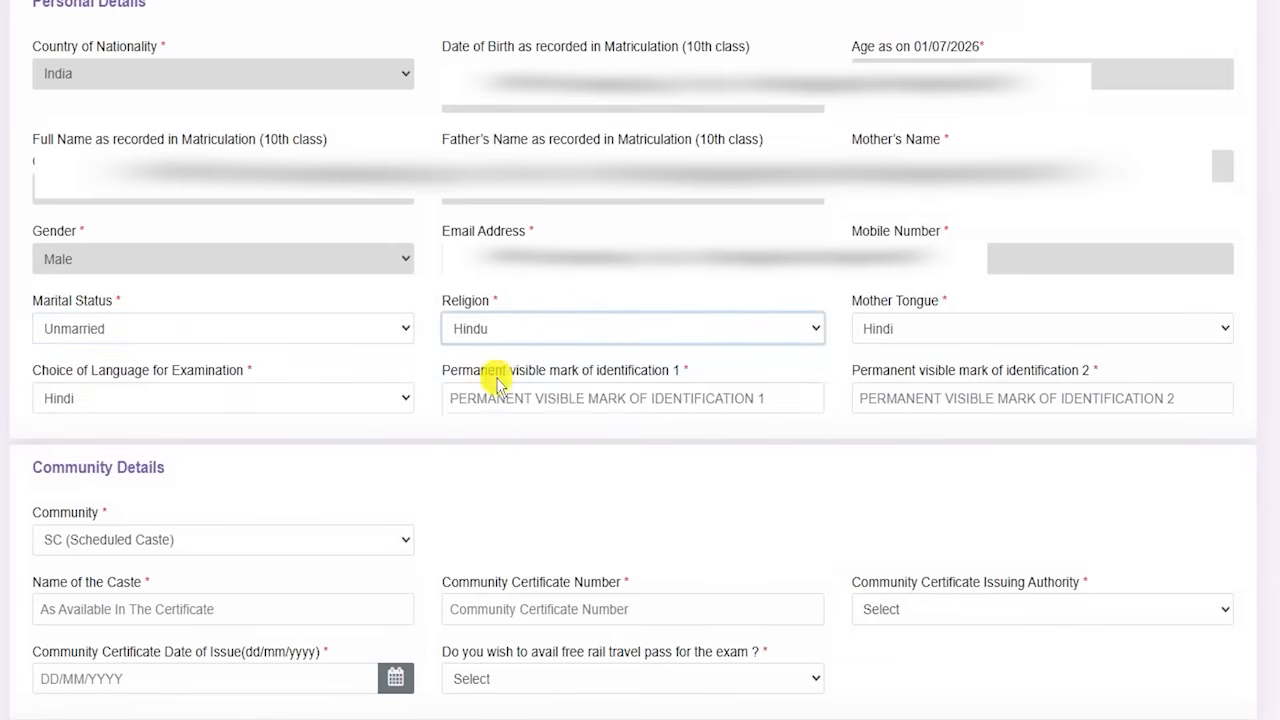
pyautogui.click(885, 331)
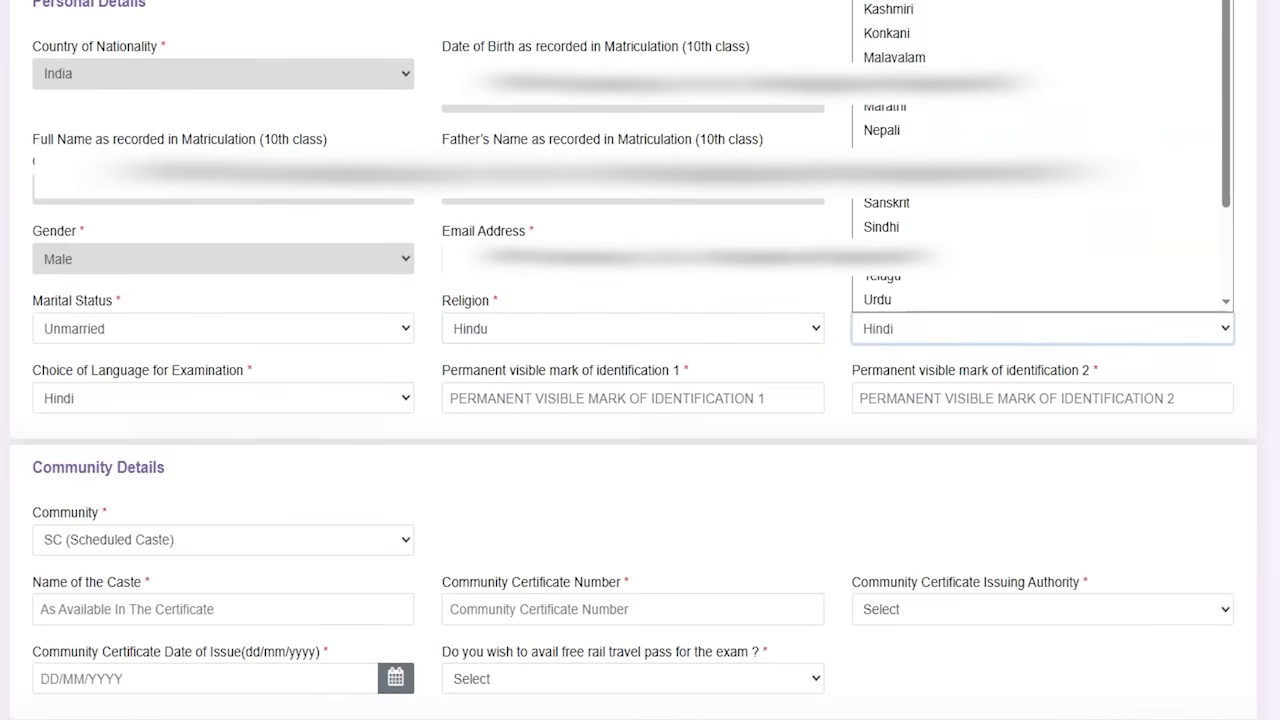
pyautogui.click(897, 2)
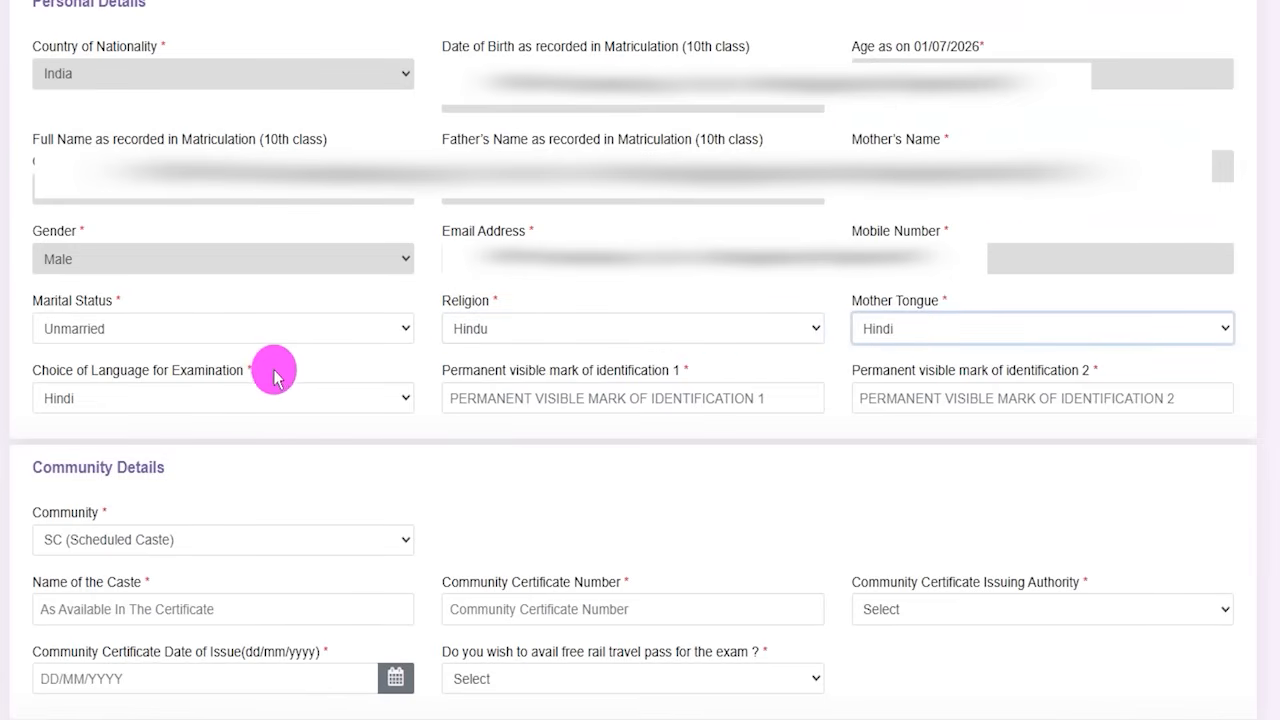
pyautogui.click(139, 400)
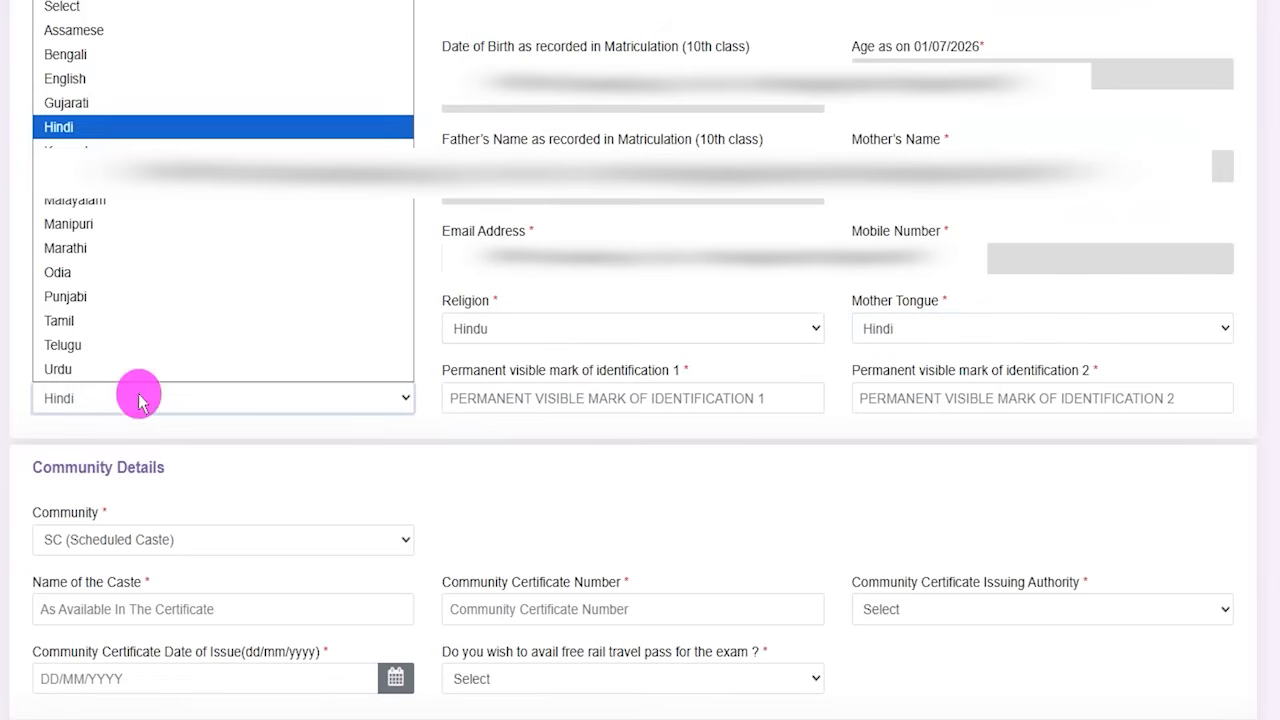
pyautogui.click(91, 138)
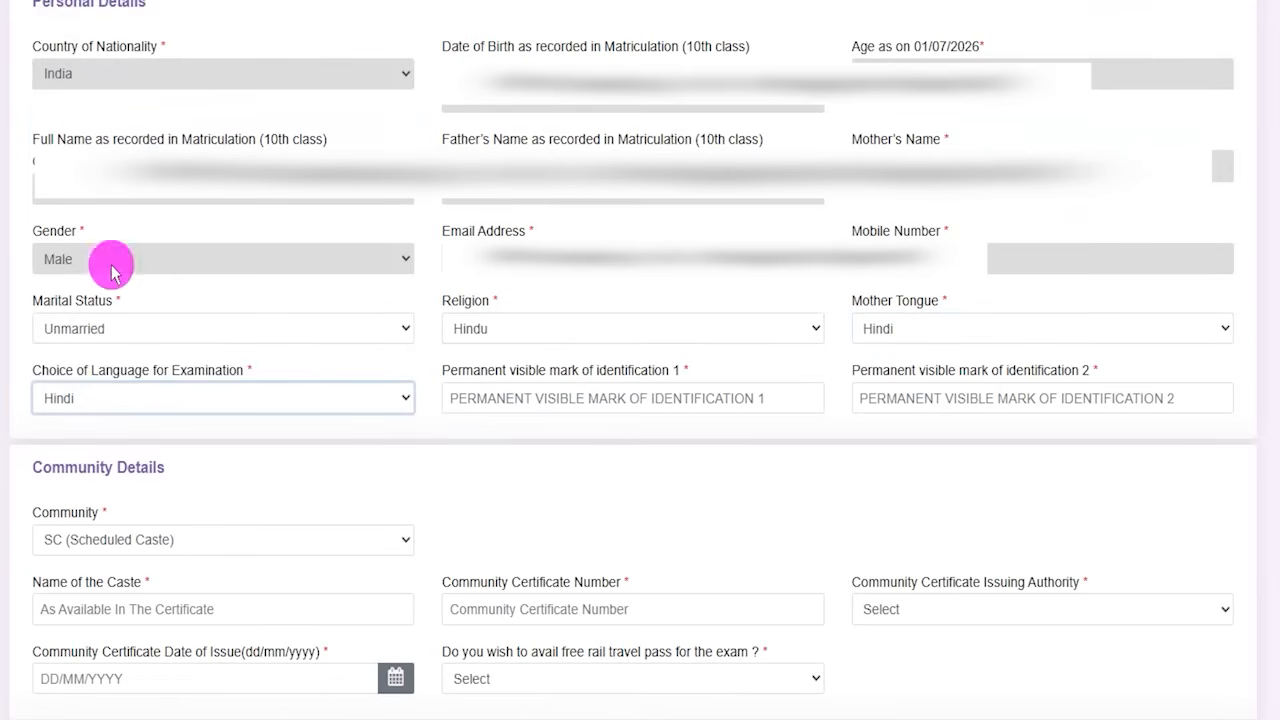
# Enter NECK as the first permanent visible mark of identification and LEG as the second
pyautogui.moveTo(458, 370); pyautogui.dragTo(570, 370)
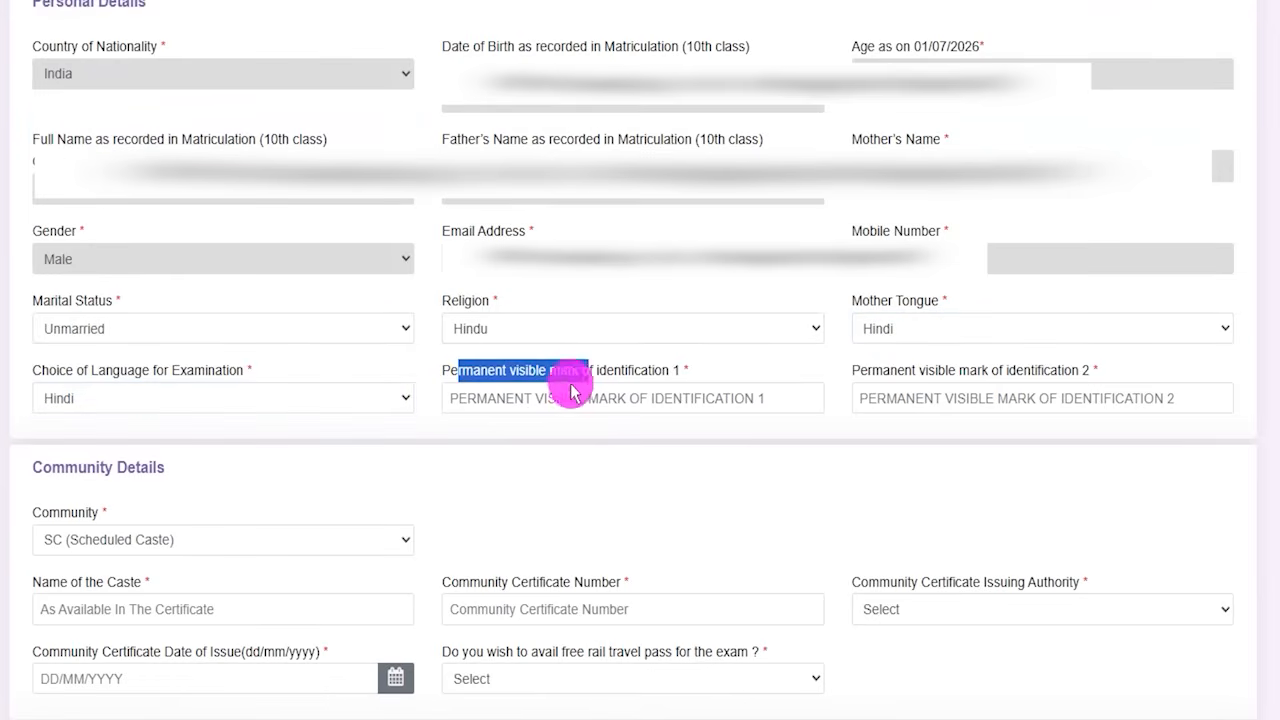
pyautogui.click(558, 395)
pyautogui.write('NECK')
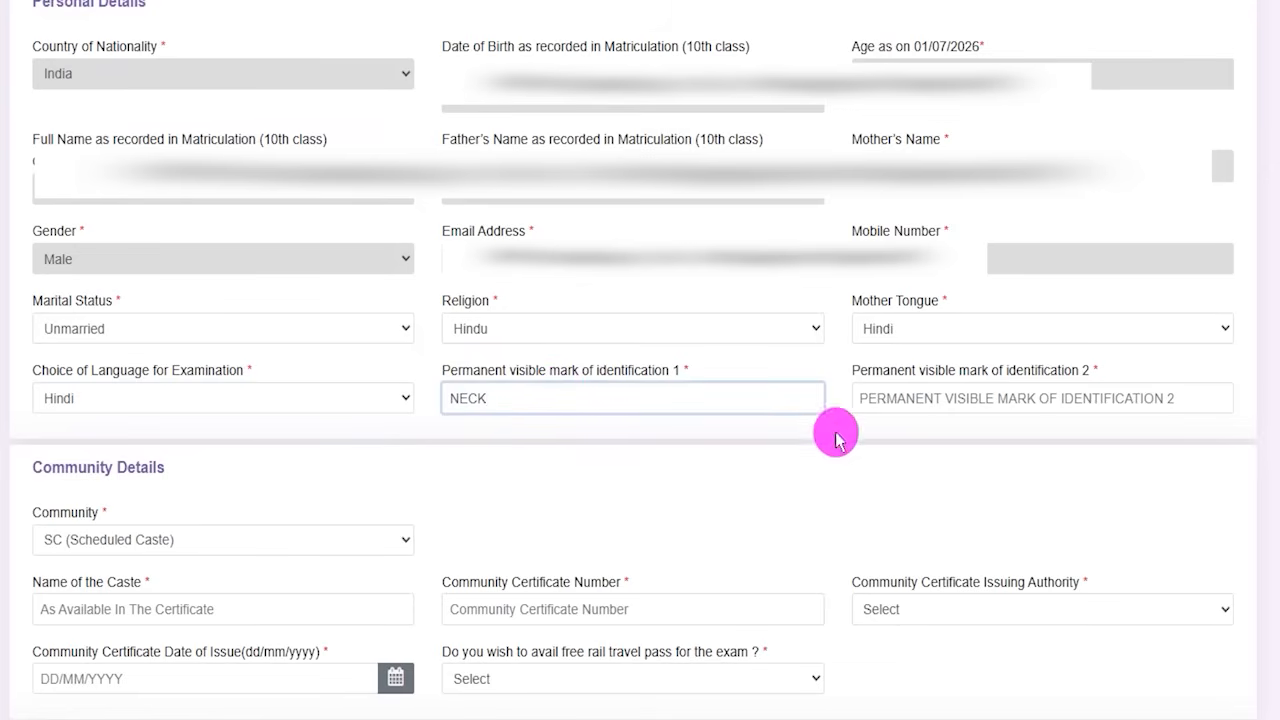
pyautogui.click(882, 399)
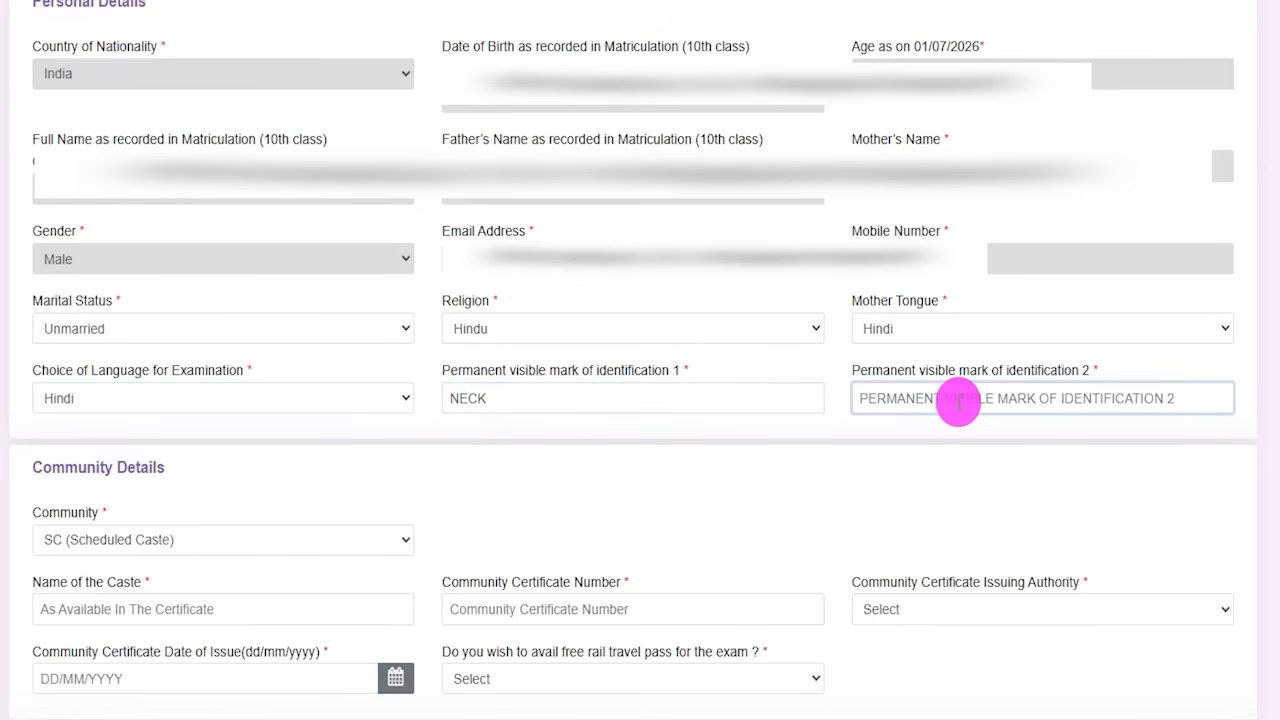
pyautogui.write('LEG')
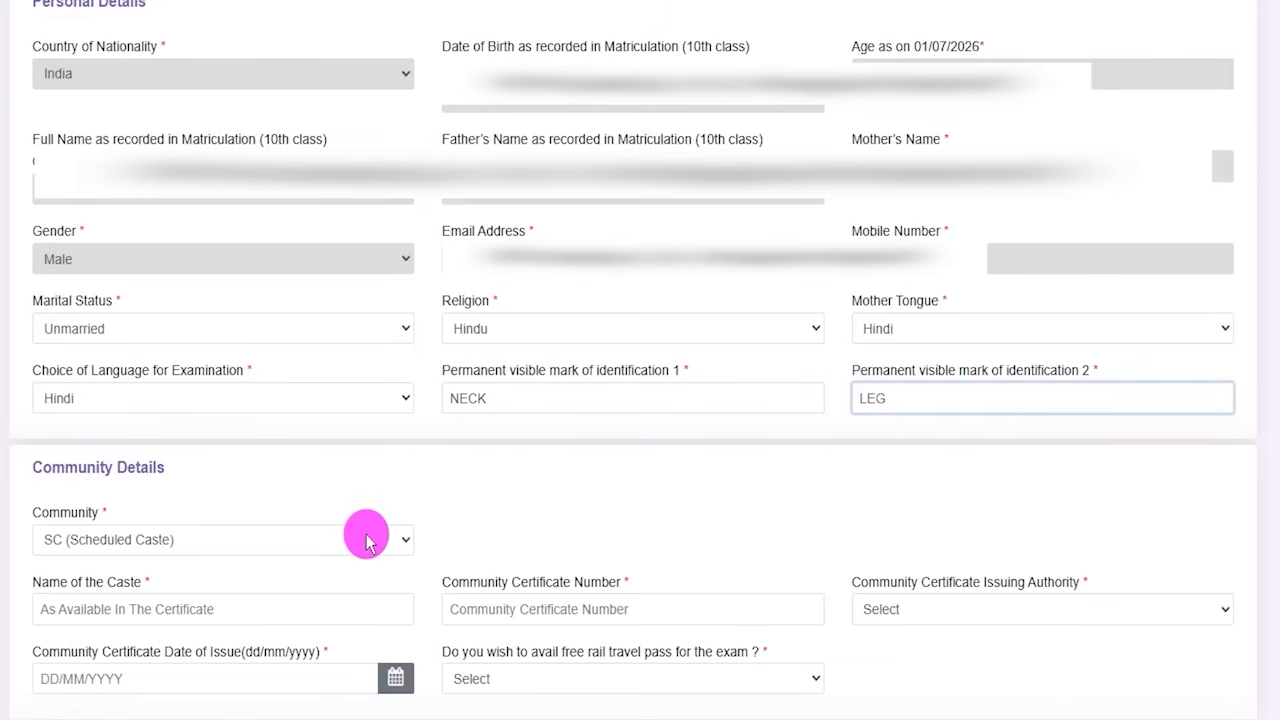
# In the community details, choose SC (Scheduled Caste) as the community
pyautogui.moveTo(43, 467); pyautogui.dragTo(148, 468)
pyautogui.click(120, 527)
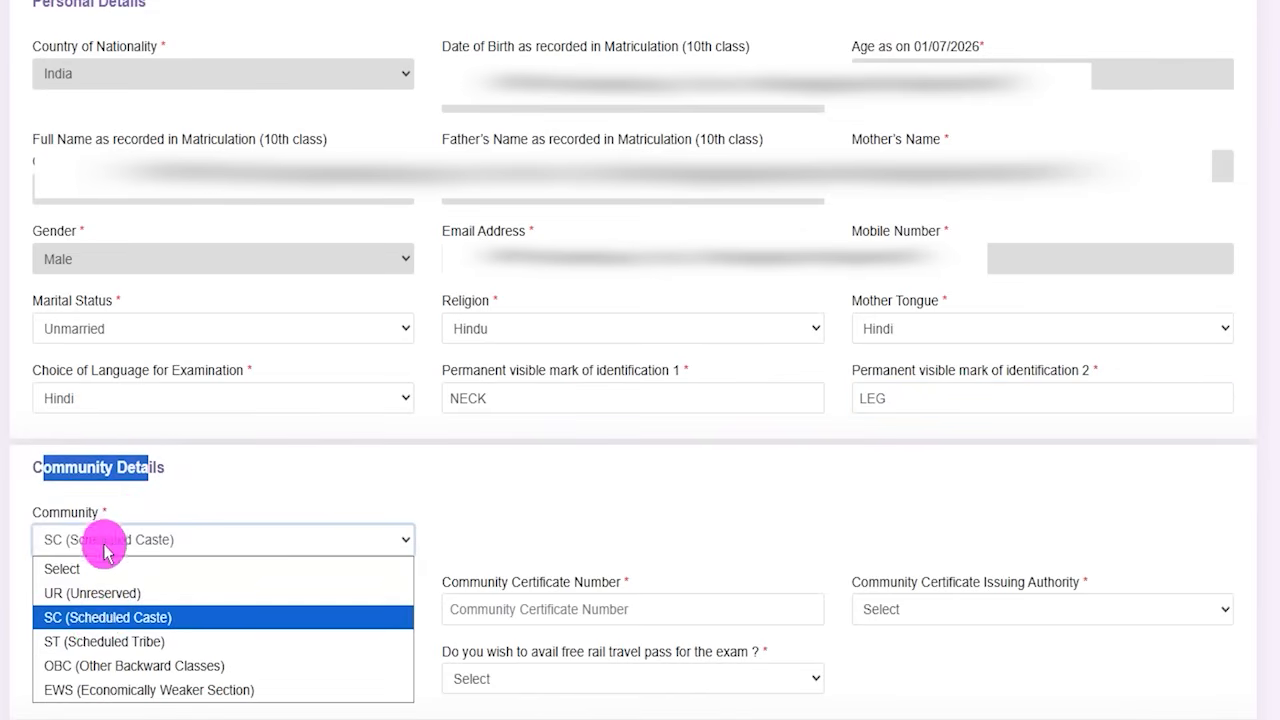
pyautogui.click(94, 614)
pyautogui.click(477, 527)
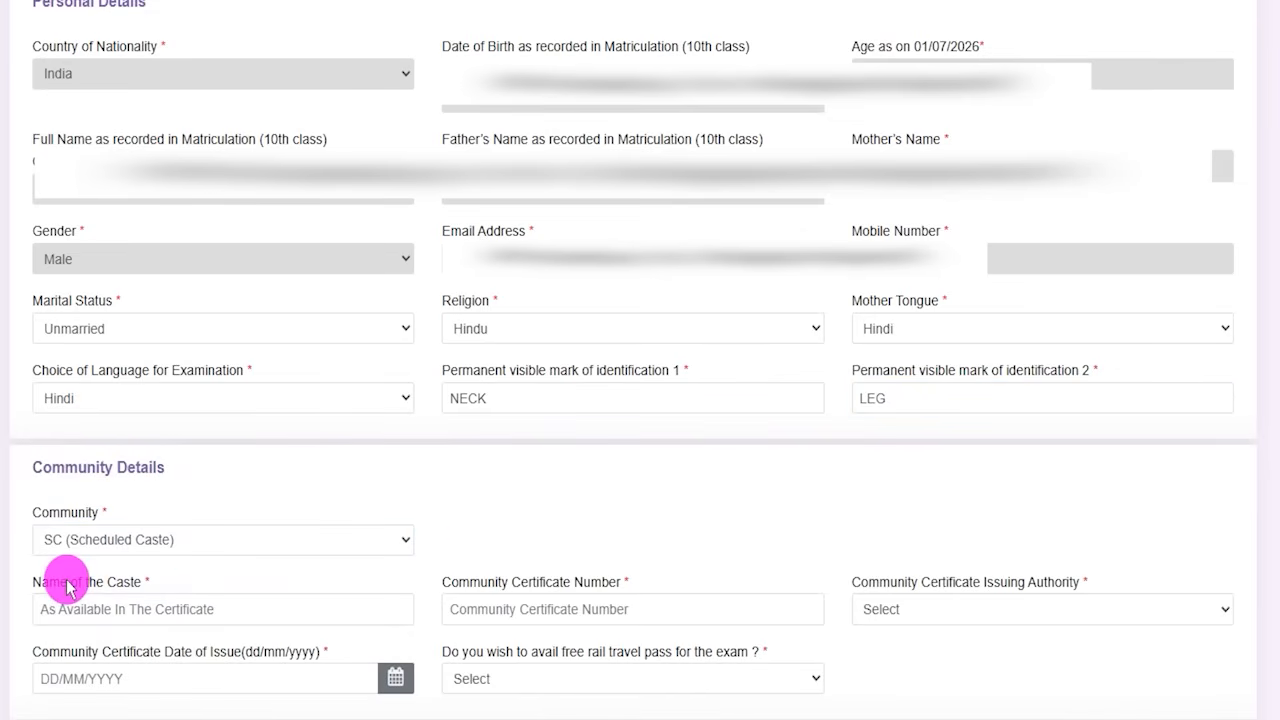
# Point out the caste name and community certificate number fields without filling them in
pyautogui.moveTo(68, 581); pyautogui.dragTo(157, 603)
pyautogui.click(157, 603)
pyautogui.moveTo(452, 580); pyautogui.dragTo(566, 583)
pyautogui.click(545, 605)
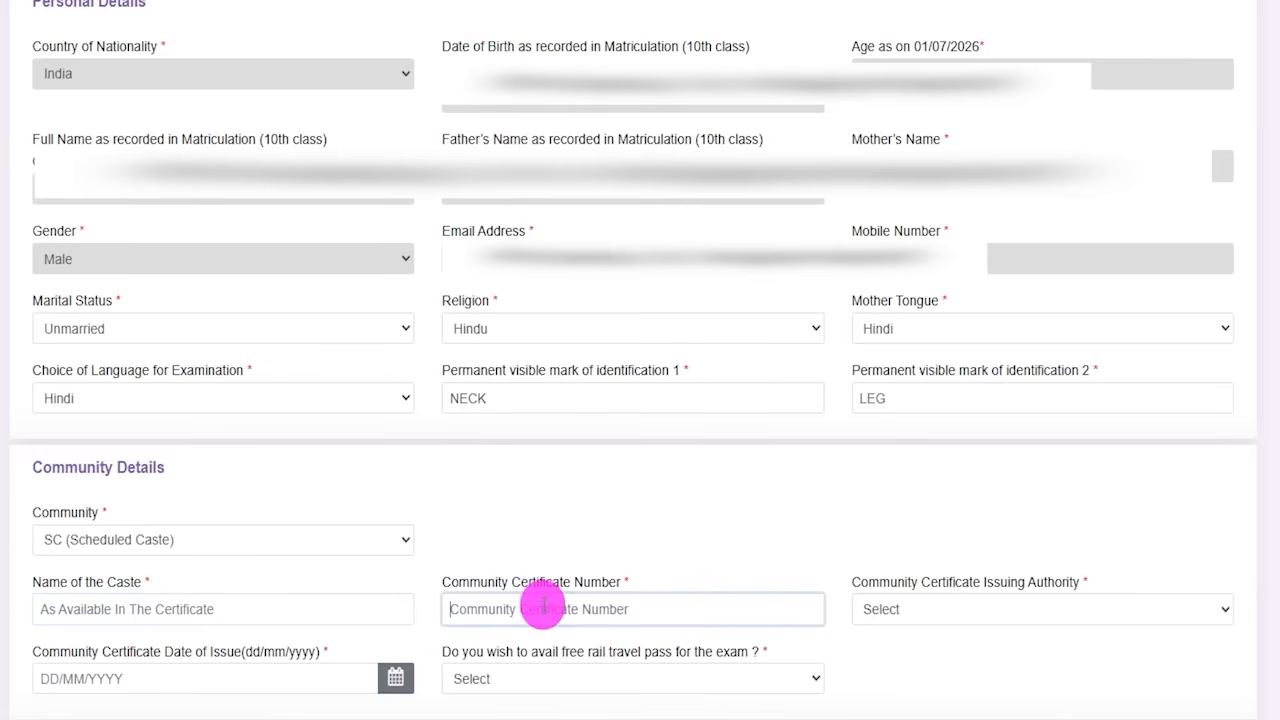
# Set the community certificate's issuing authority to Collector and its issuing state to UTTAR PRADESH
pyautogui.click(970, 612)
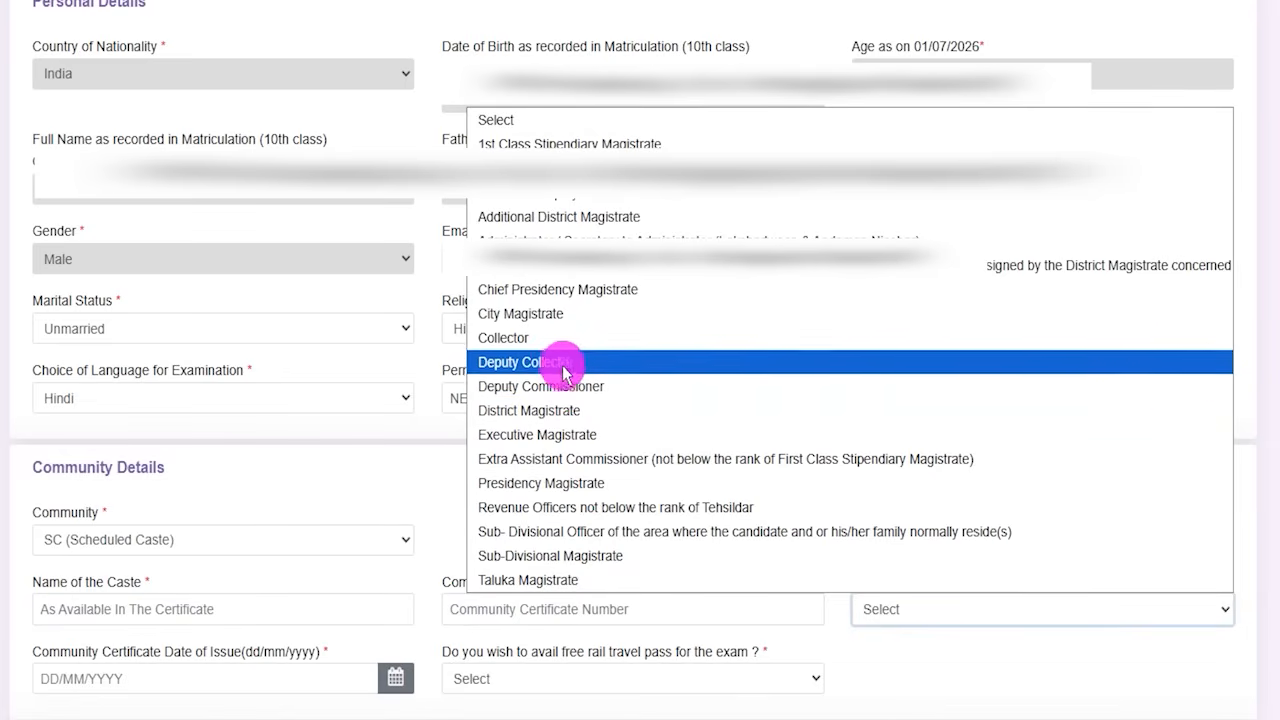
pyautogui.click(514, 337)
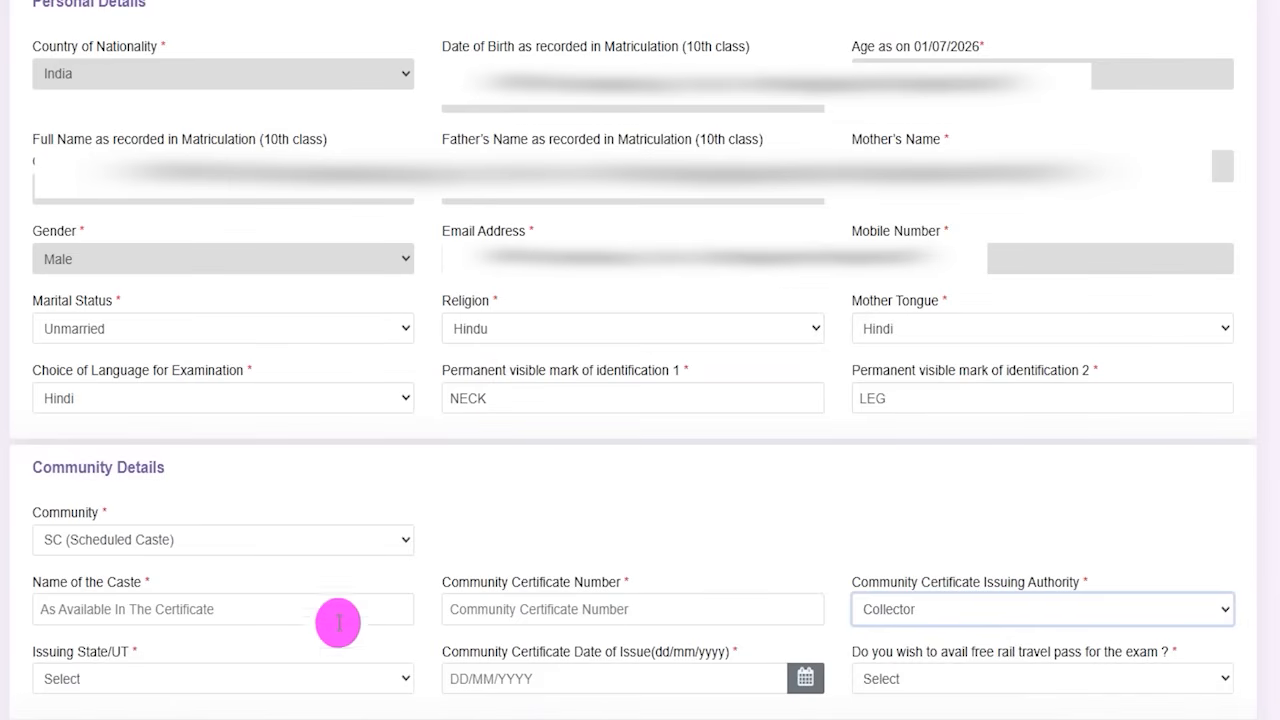
pyautogui.click(303, 686)
pyautogui.scroll(-5, 206, 571)
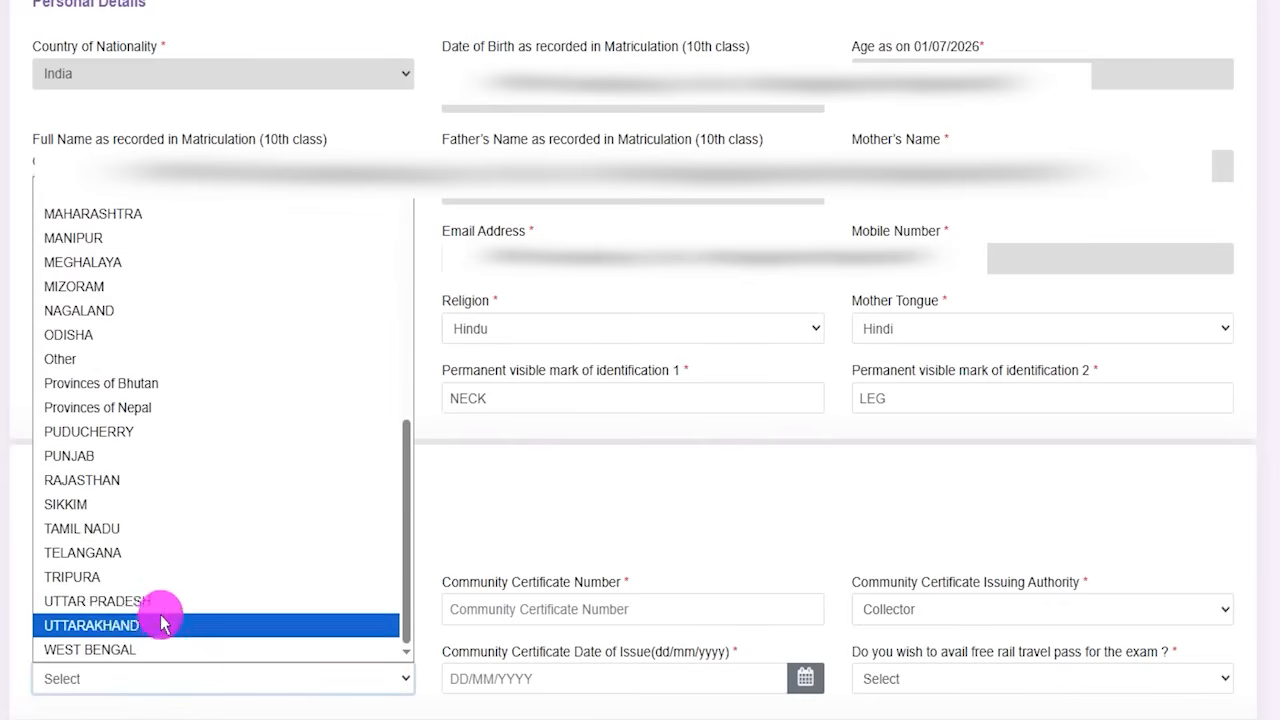
pyautogui.click(158, 601)
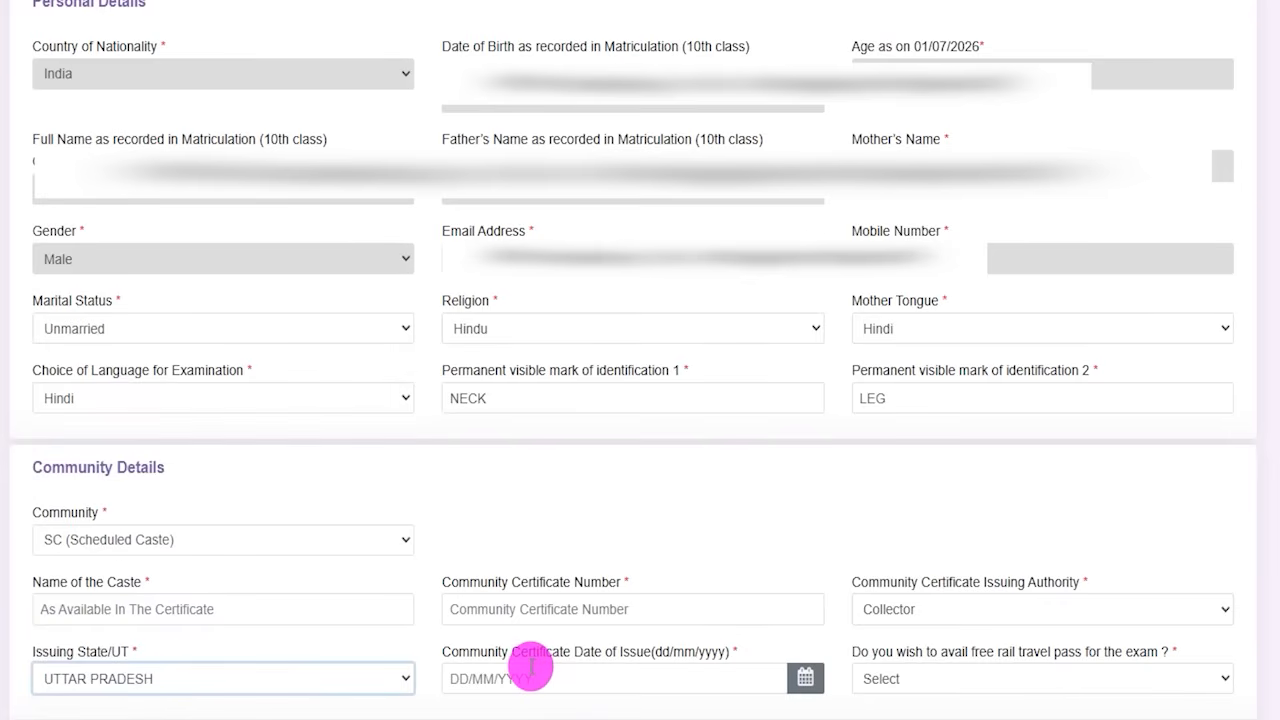
# Show the calendar for the certificate's issue date and answer Yes to the free rail travel pass for the exam
pyautogui.click(805, 678)
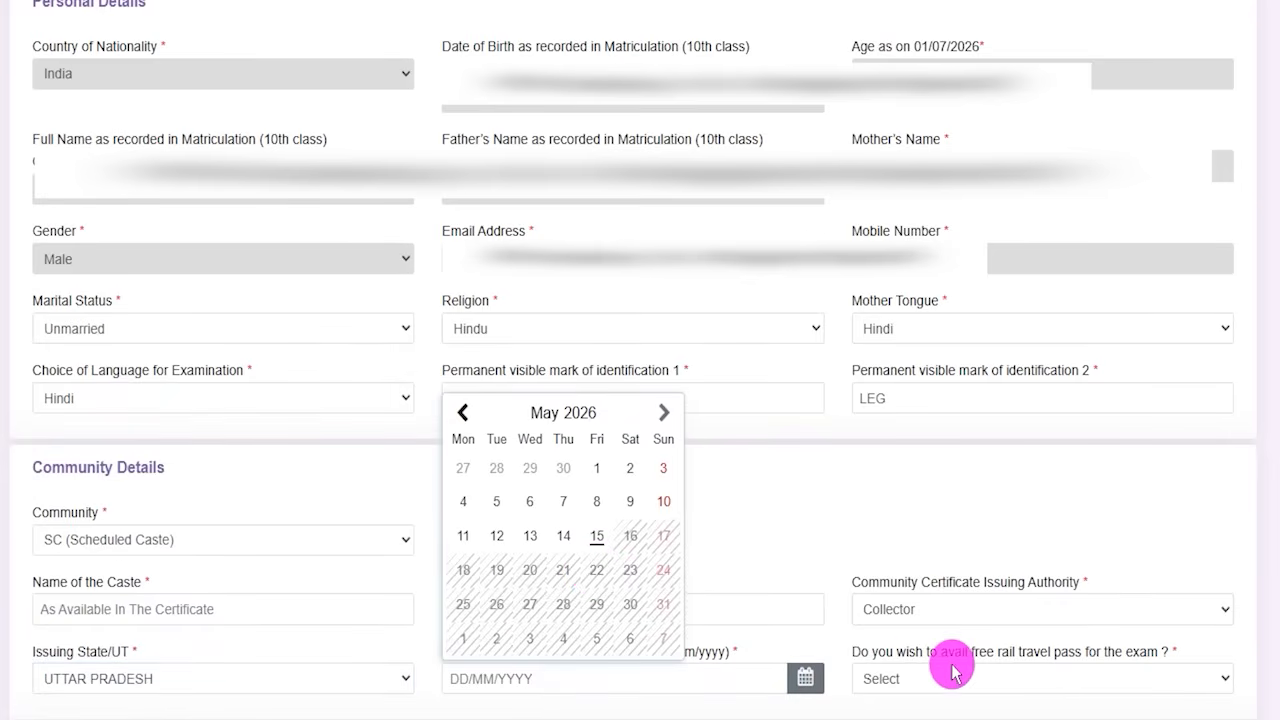
pyautogui.click(922, 684)
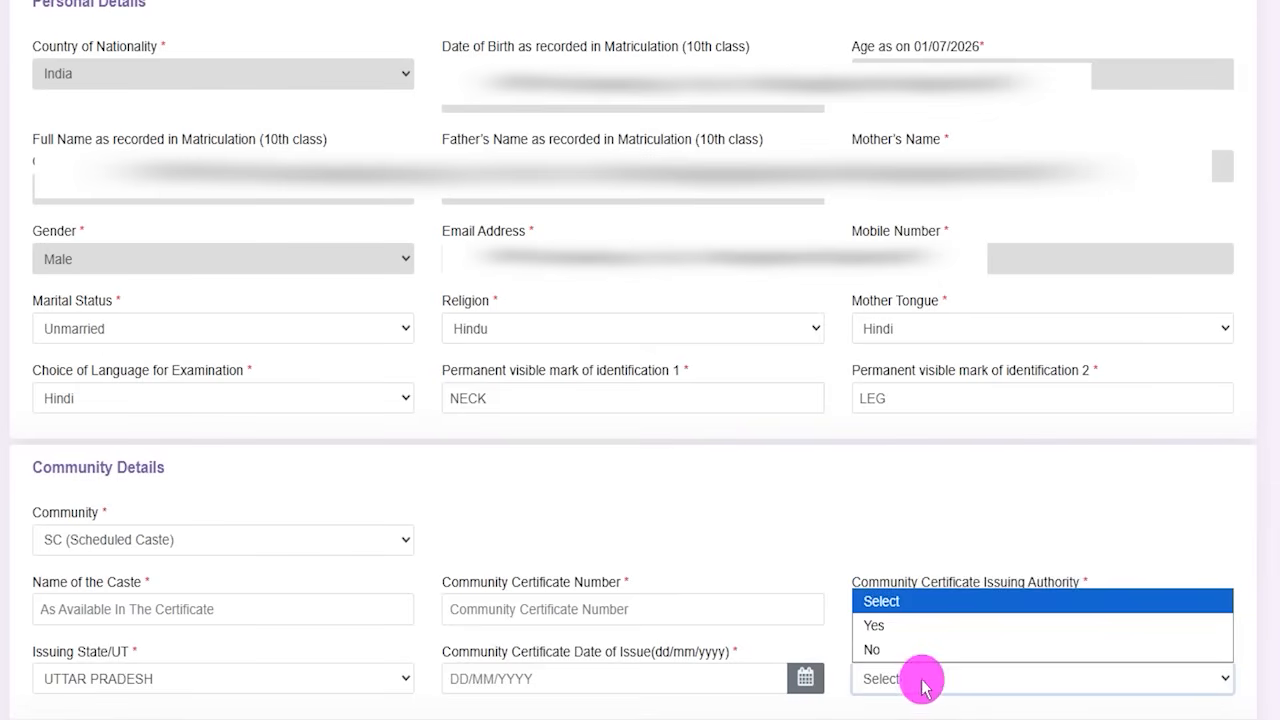
pyautogui.click(884, 630)
pyautogui.scroll(-3, 820, 400)
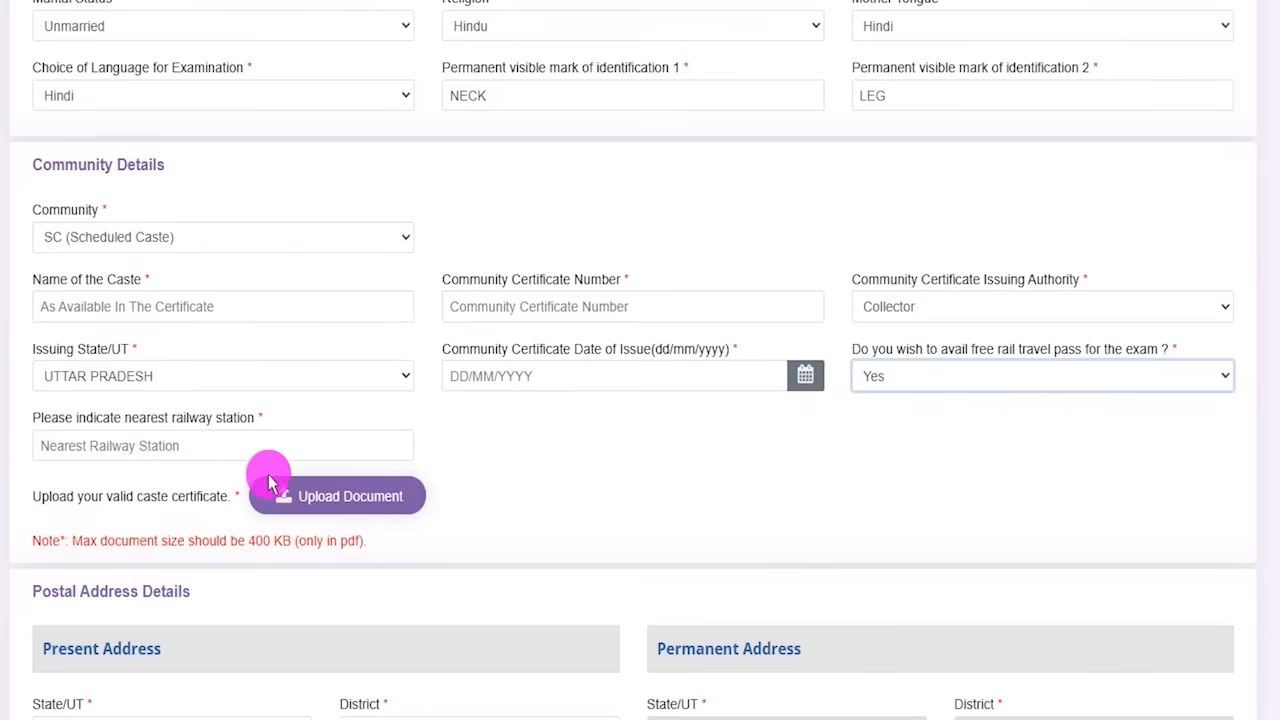
# Highlight the caste certificate upload label and mark the 400 KB size limit in the note below
pyautogui.moveTo(52, 500); pyautogui.dragTo(143, 497)
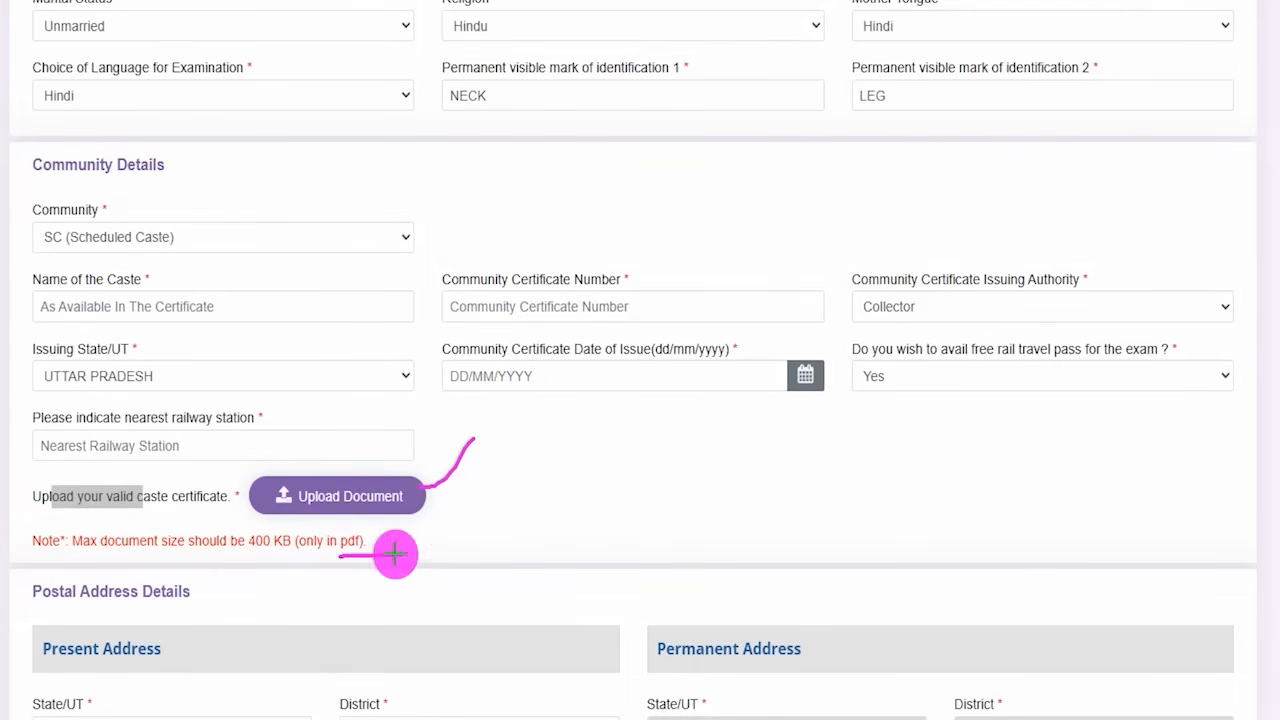
pyautogui.moveTo(242, 554); pyautogui.dragTo(279, 554)
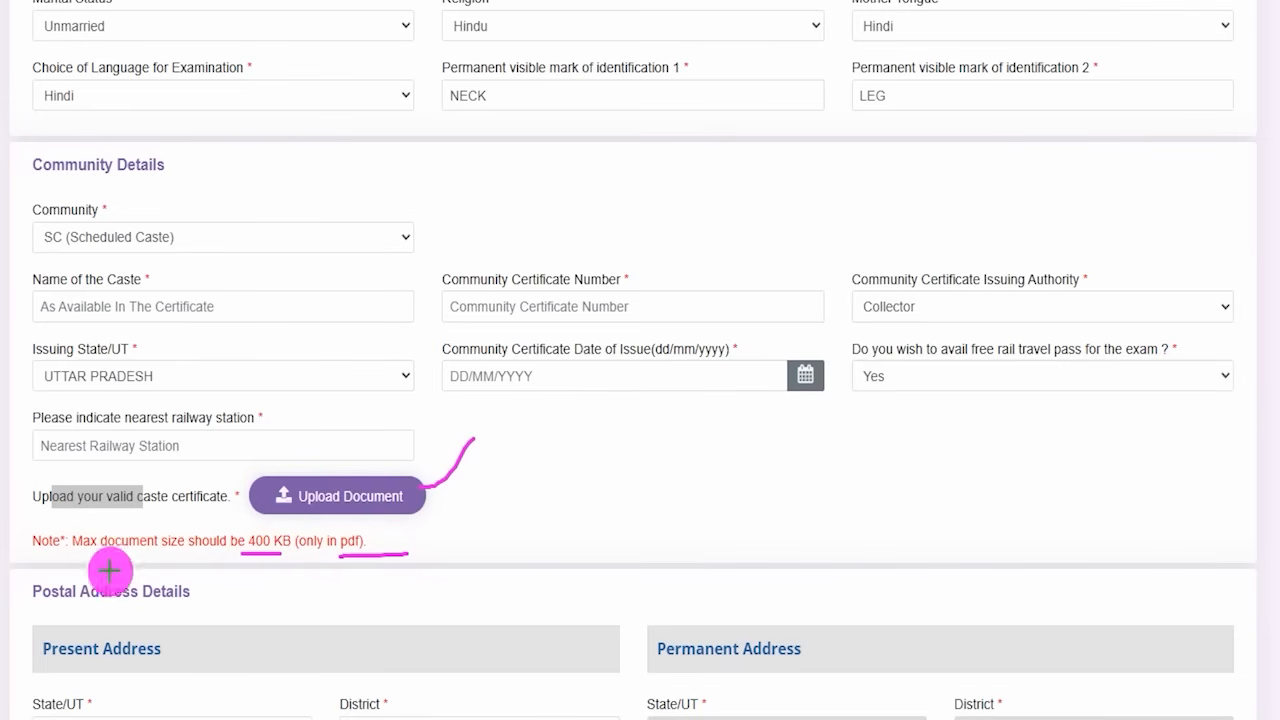
pyautogui.moveTo(206, 606); pyautogui.dragTo(268, 545)
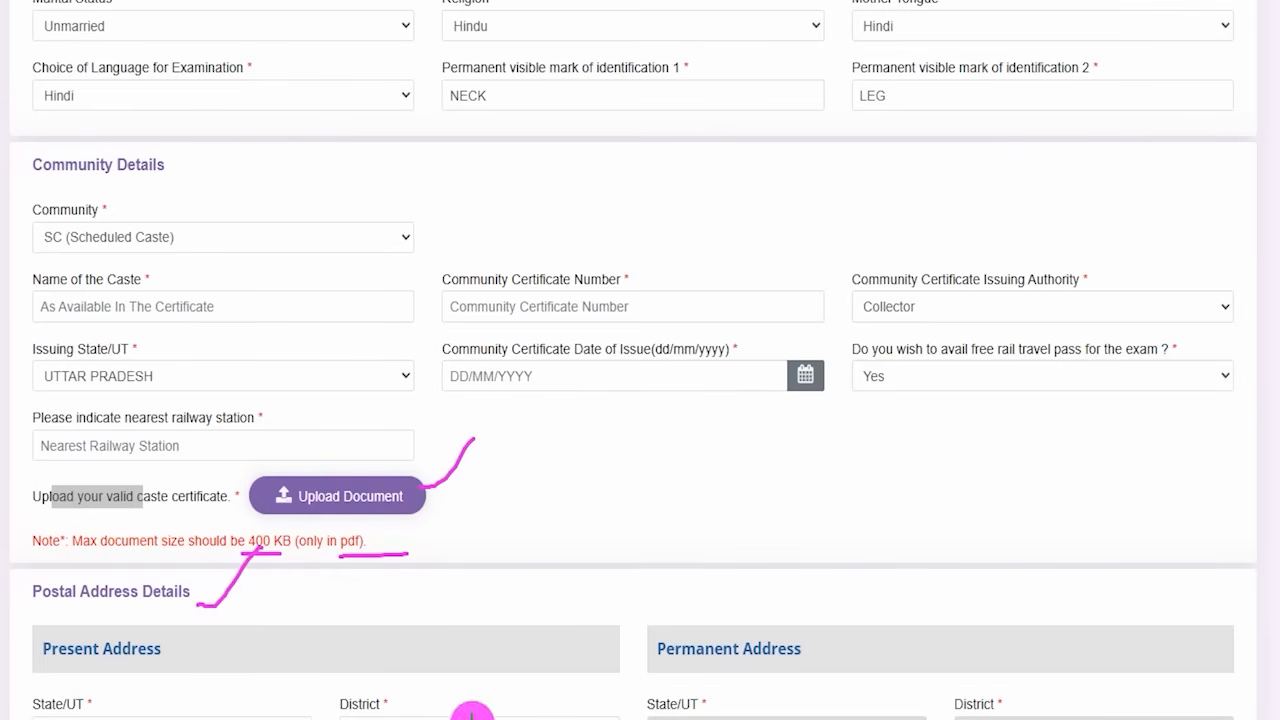
# In the postal address details, mark the present address's state, district, address, nearest city and pincode fields
pyautogui.scroll(-4, 497, 523)
pyautogui.moveTo(185, 285); pyautogui.dragTo(157, 331)
pyautogui.moveTo(424, 352); pyautogui.dragTo(536, 288)
pyautogui.moveTo(124, 416); pyautogui.dragTo(180, 411)
pyautogui.moveTo(157, 495); pyautogui.dragTo(182, 495)
pyautogui.moveTo(402, 494); pyautogui.dragTo(466, 494)
# Mark the permanent address heading and its state, district, address, nearest city and pincode fields
pyautogui.moveTo(688, 270); pyautogui.dragTo(796, 270)
pyautogui.moveTo(805, 343); pyautogui.dragTo(858, 343)
pyautogui.moveTo(1064, 342); pyautogui.dragTo(1126, 342)
pyautogui.moveTo(737, 419); pyautogui.dragTo(795, 419)
pyautogui.moveTo(777, 494); pyautogui.dragTo(791, 494)
pyautogui.moveTo(1046, 492); pyautogui.dragTo(1105, 484)
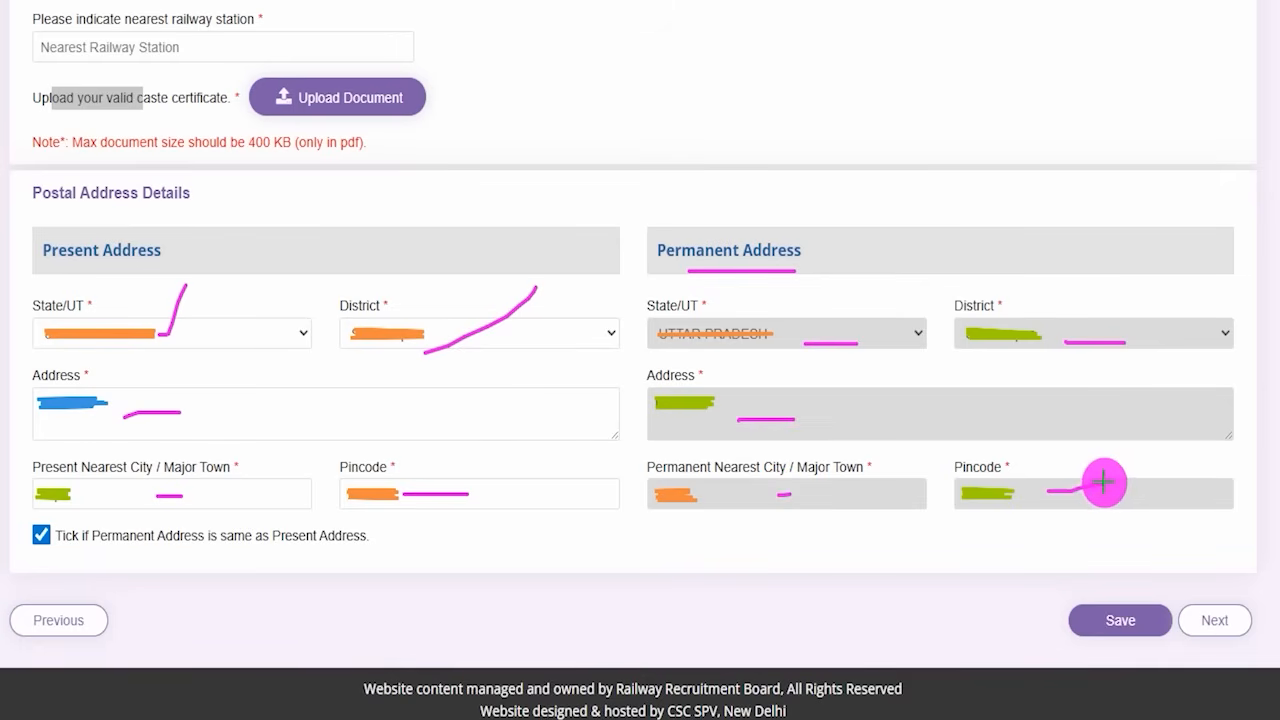
pyautogui.moveTo(815, 266); pyautogui.dragTo(875, 203)
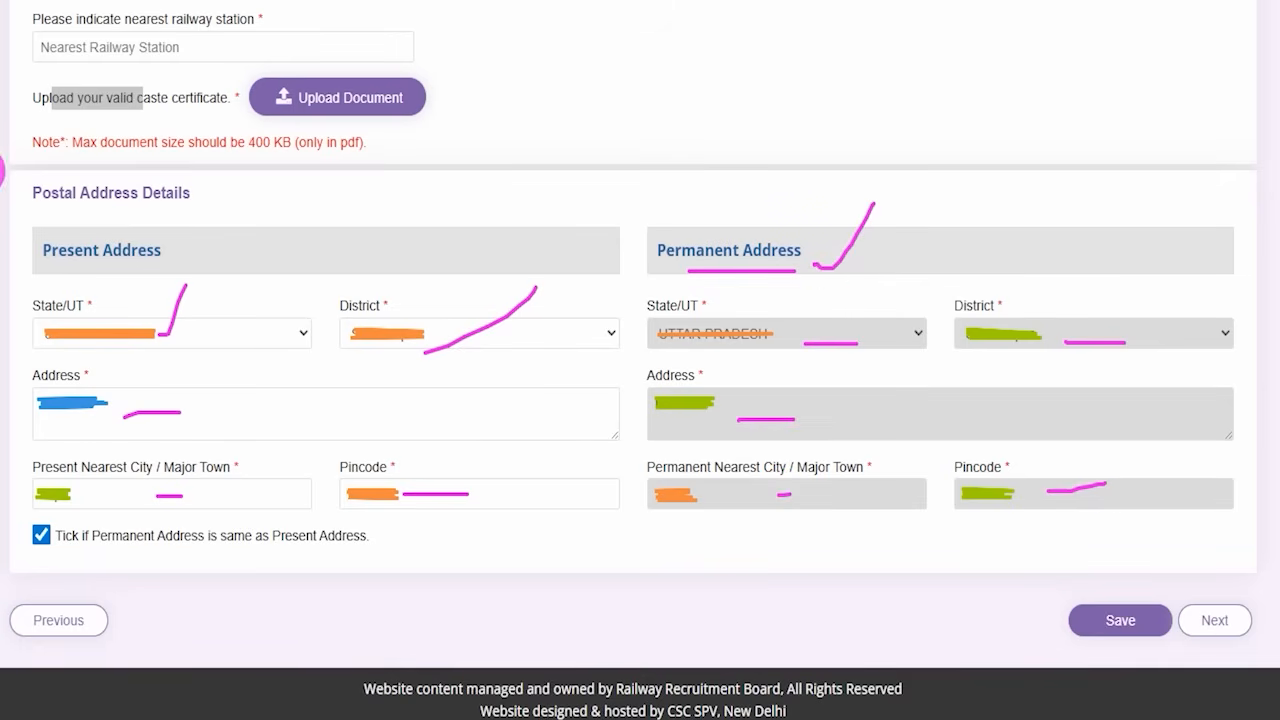
# Mark the Present Address heading and the same-address checkbox, and underline both the permanent and present address headings
pyautogui.moveTo(195, 258); pyautogui.dragTo(247, 200)
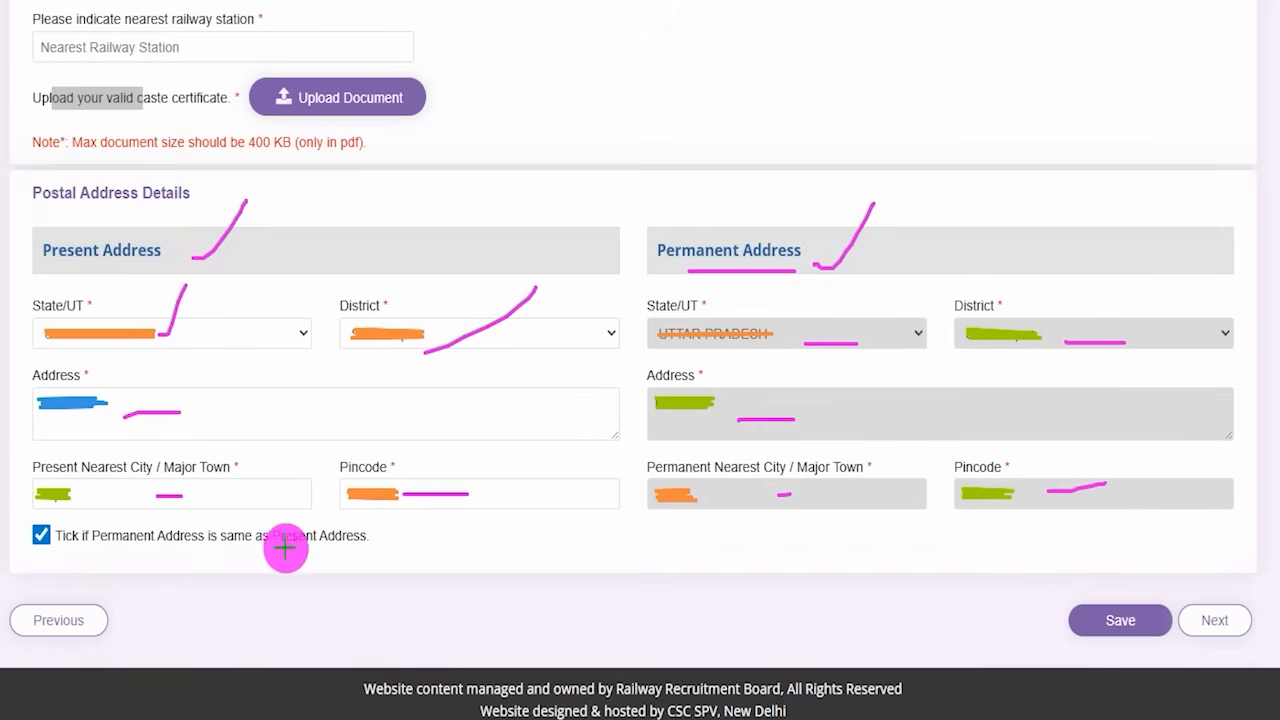
pyautogui.moveTo(30, 560); pyautogui.dragTo(70, 516)
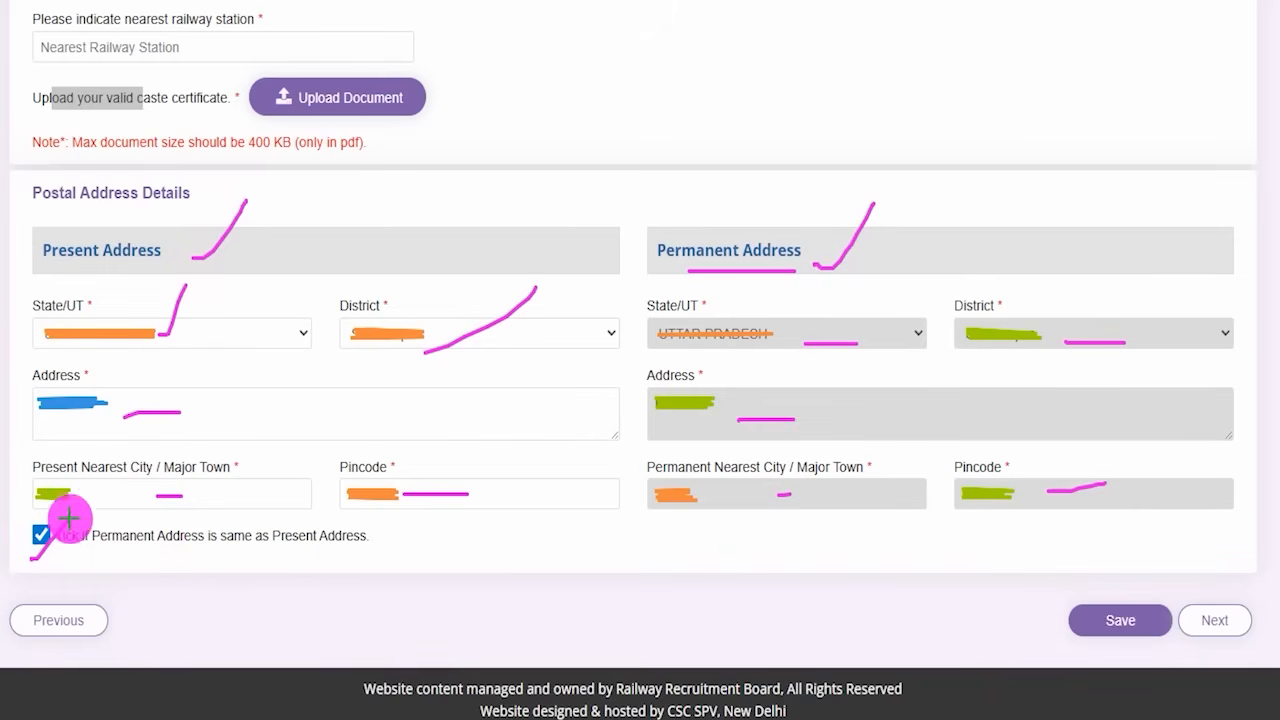
pyautogui.moveTo(689, 280); pyautogui.dragTo(788, 289)
pyautogui.moveTo(57, 263); pyautogui.dragTo(125, 264)
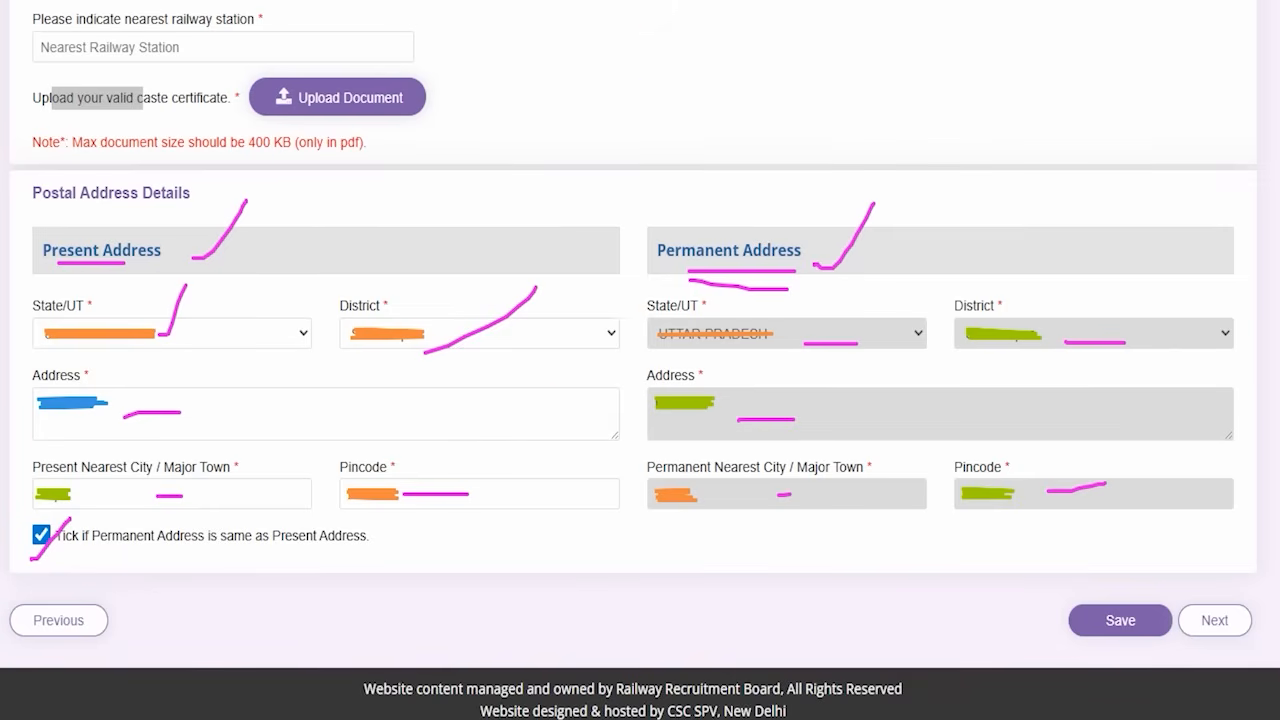
# Draw arrows pointing to Save and Next, and add a tick mark to the refund consent declaration's header
pyautogui.moveTo(750, 621); pyautogui.dragTo(1048, 626)
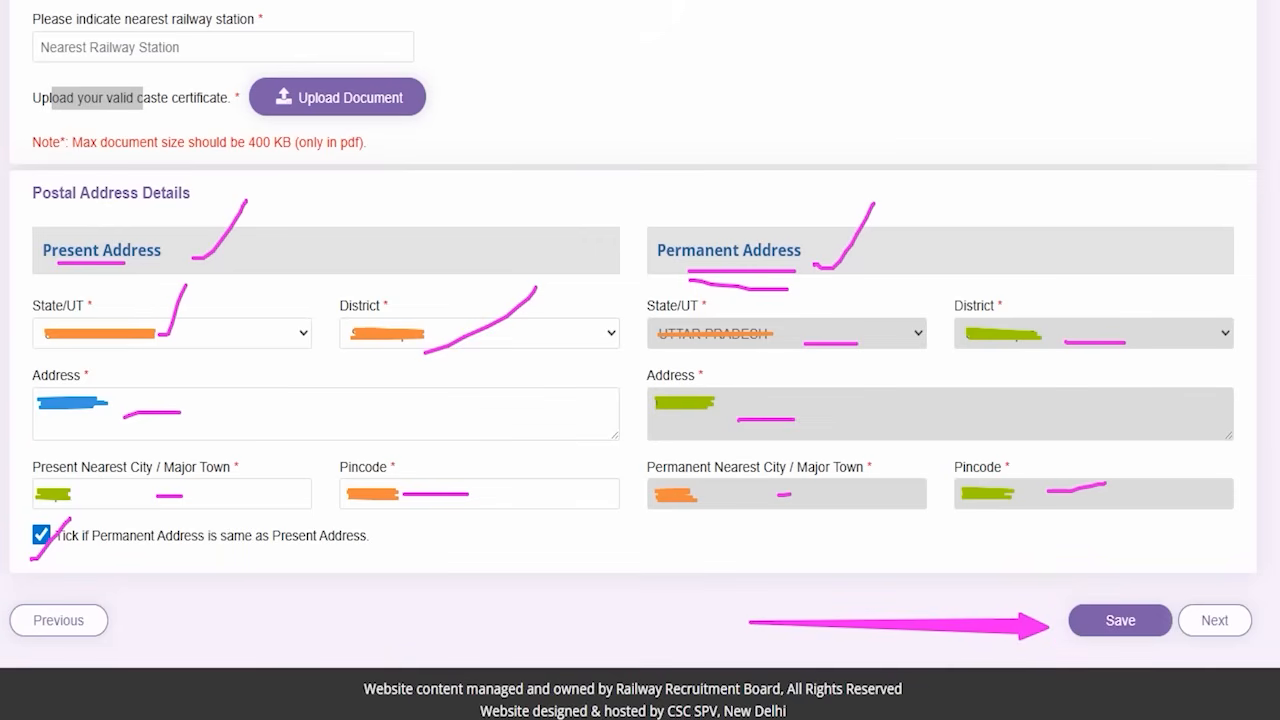
pyautogui.moveTo(1240, 350); pyautogui.dragTo(1230, 601)
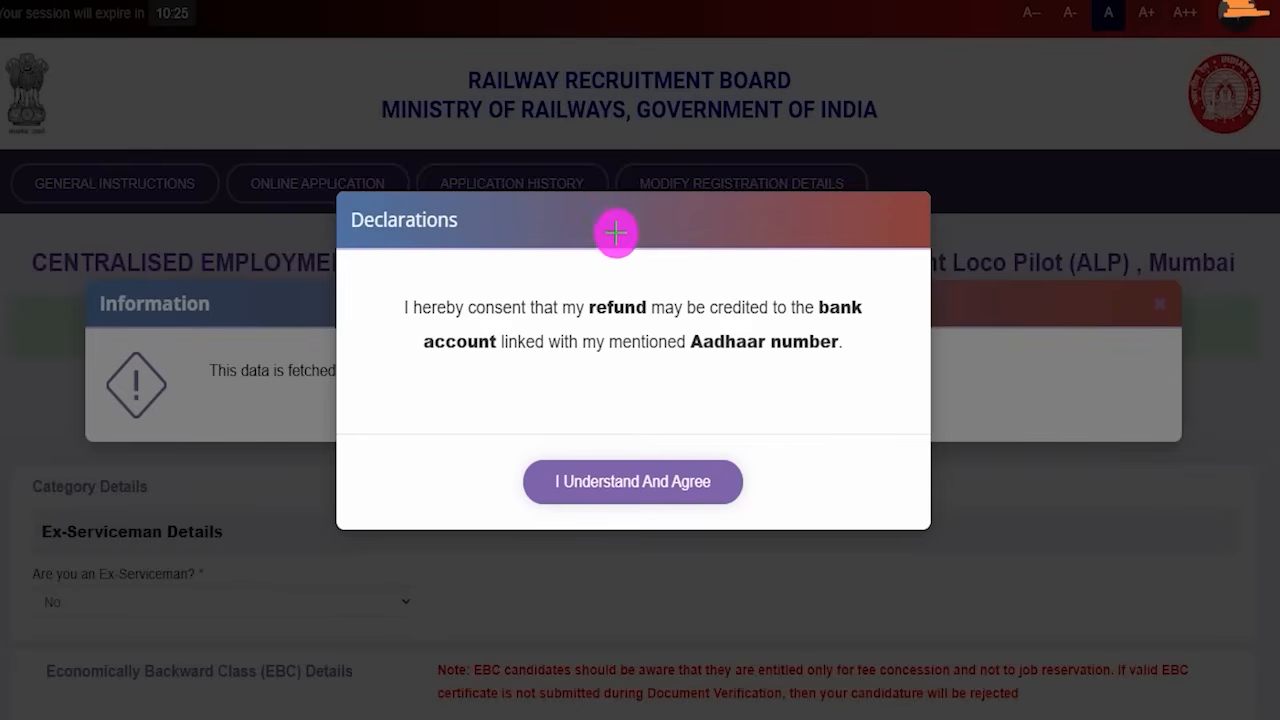
pyautogui.moveTo(612, 236); pyautogui.dragTo(641, 193)
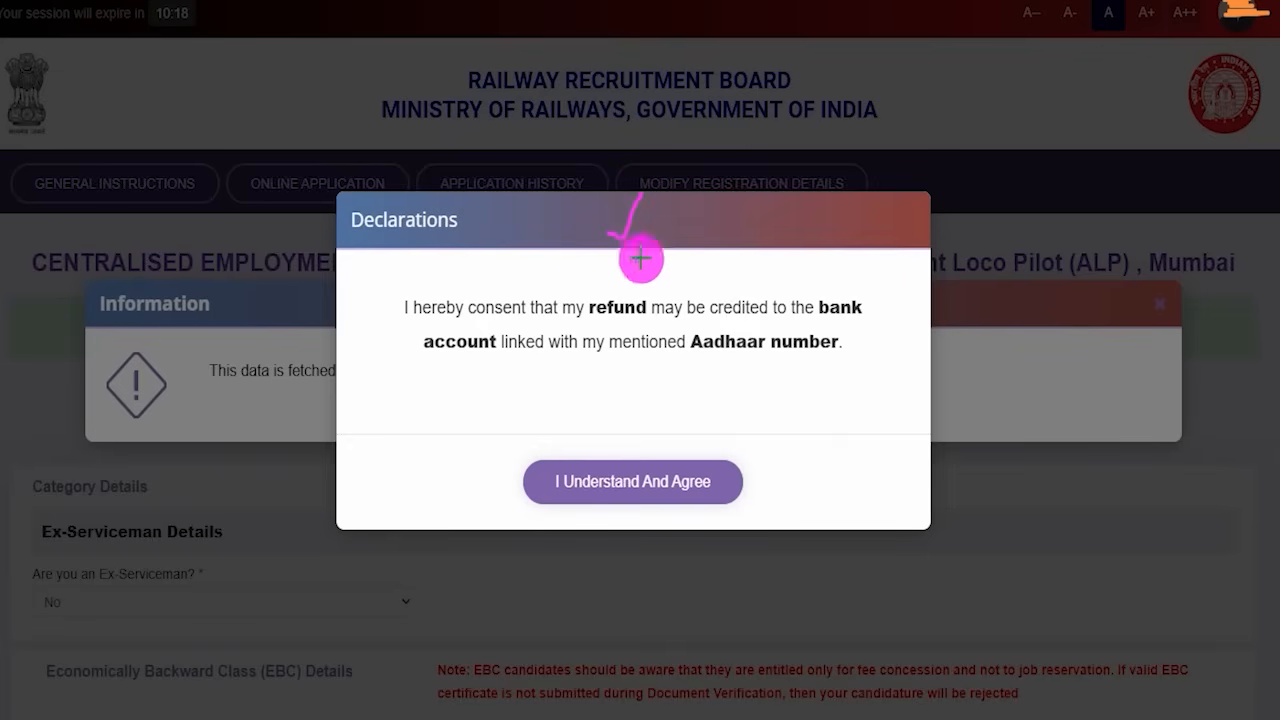
# In the refund consent declaration, underline Aadhaar and draw a line from the end of the text toward I Understand And Agree
pyautogui.moveTo(714, 355); pyautogui.dragTo(762, 353)
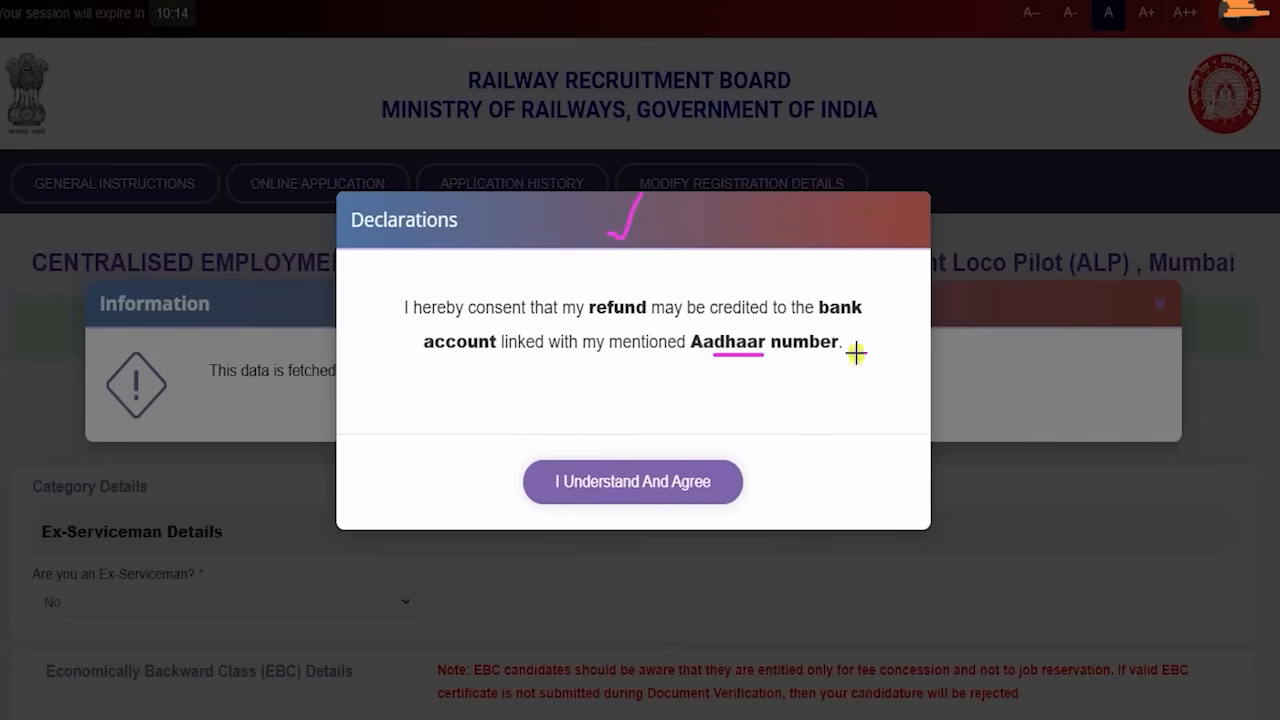
pyautogui.moveTo(856, 352); pyautogui.dragTo(745, 466)
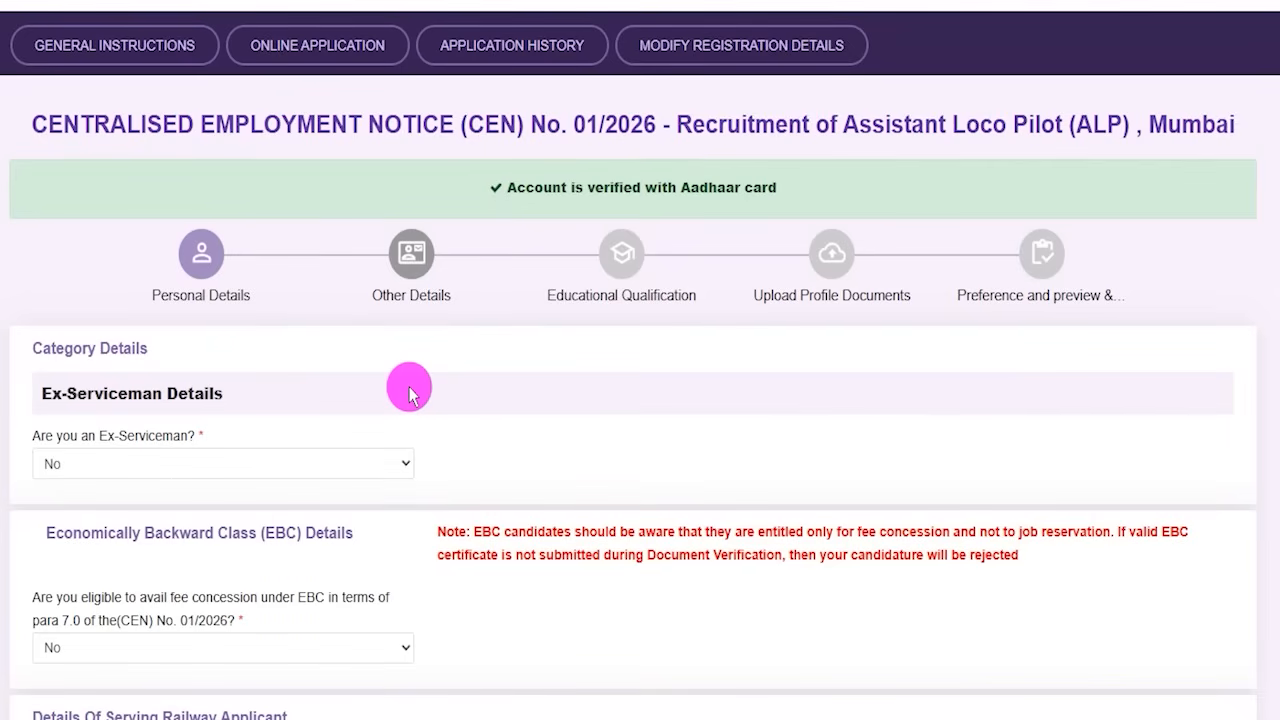
# Highlight the ex-serviceman question in the category details and set its answer to Yes
pyautogui.scroll(-1, 206, 391)
pyautogui.moveTo(45, 336); pyautogui.dragTo(120, 340)
pyautogui.click(98, 366)
pyautogui.click(85, 414)
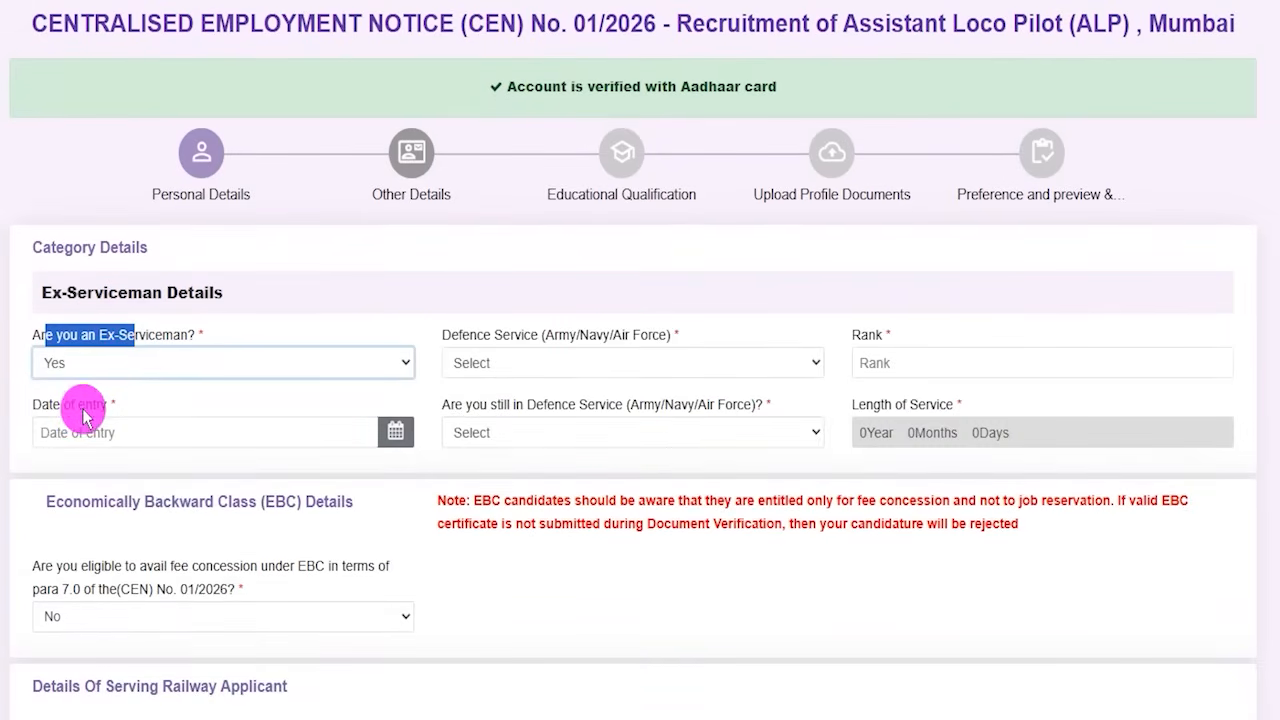
# Review the defence service, rank, date of entry and still-serving fields, and set the ex-serviceman answer back to No
pyautogui.click(505, 366)
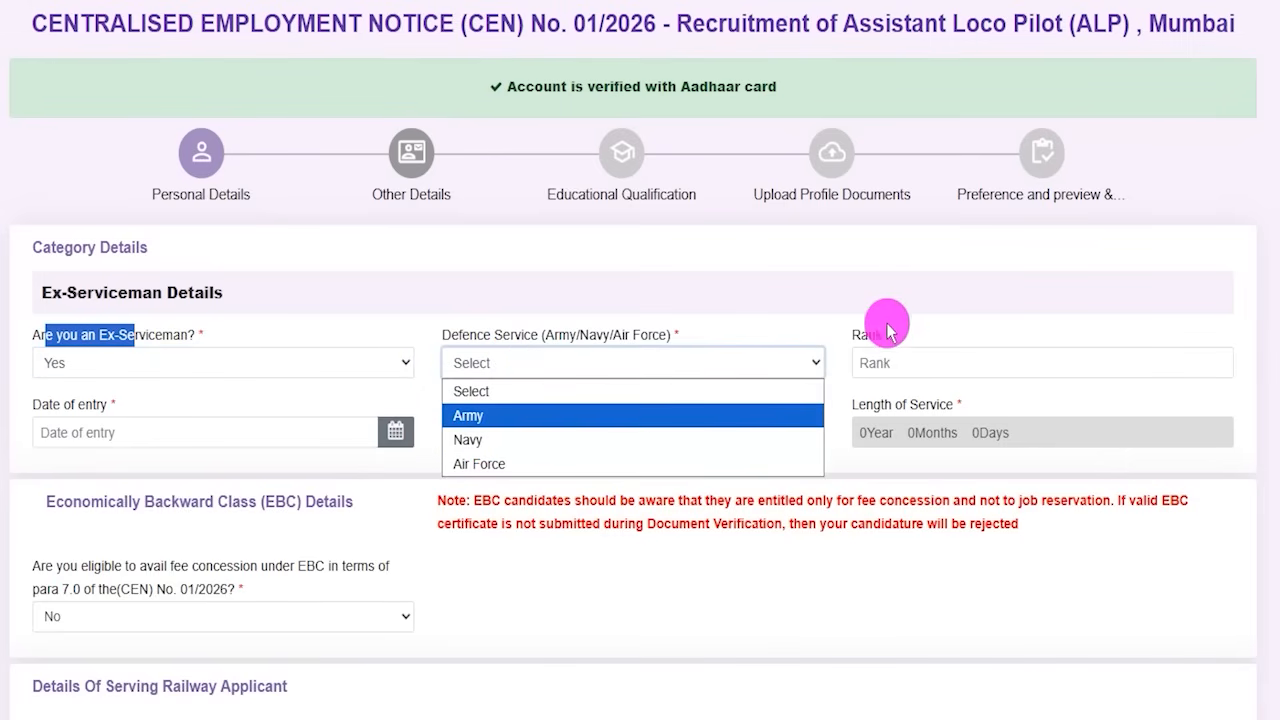
pyautogui.click(889, 363)
pyautogui.click(390, 432)
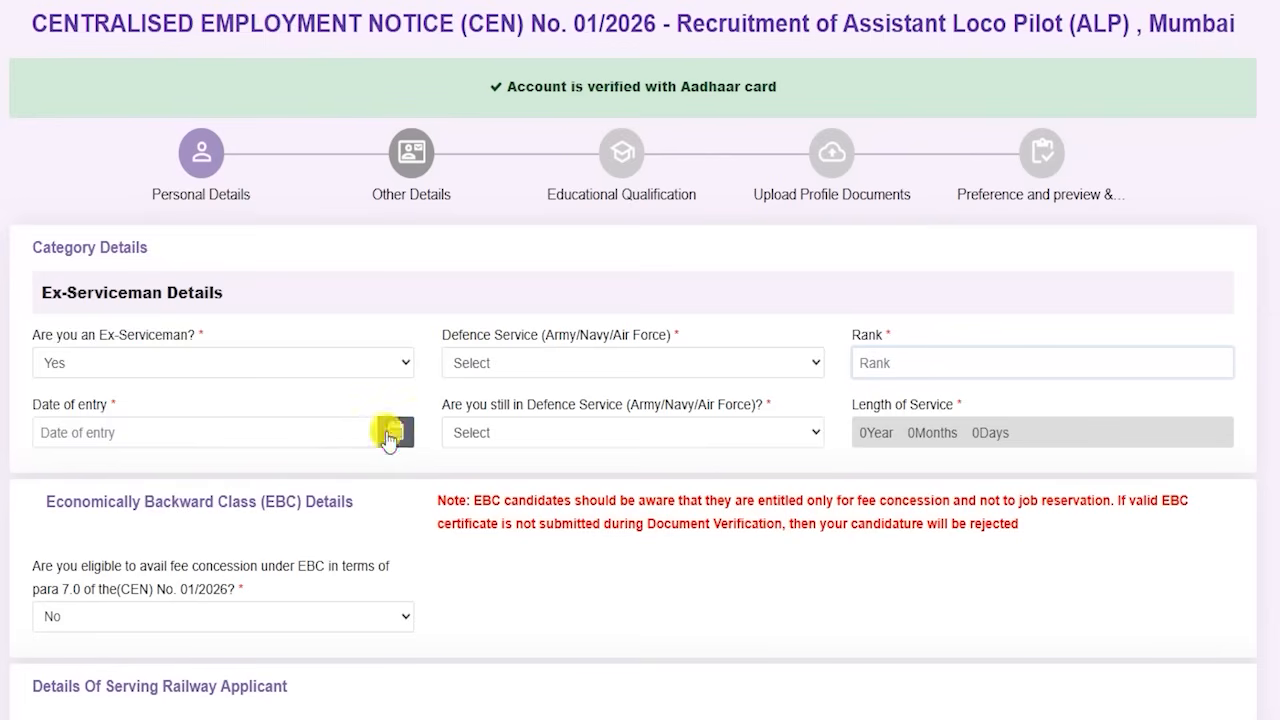
pyautogui.click(543, 440)
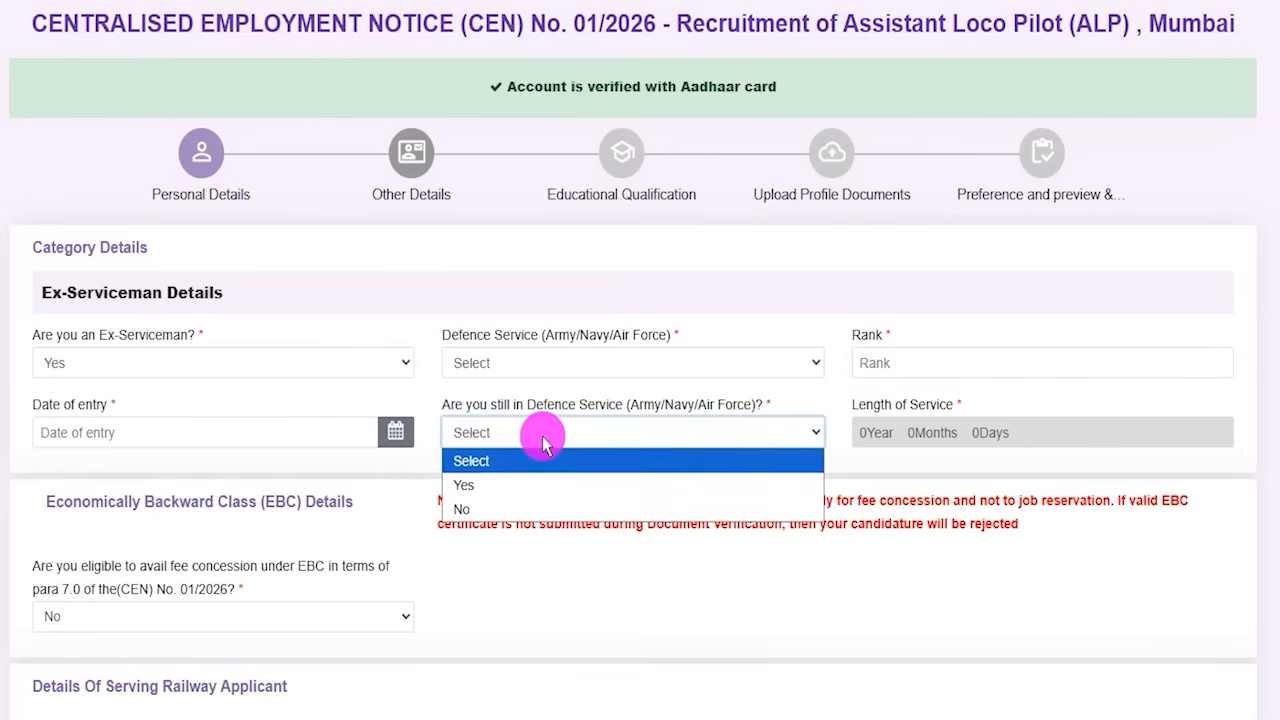
pyautogui.click(874, 416)
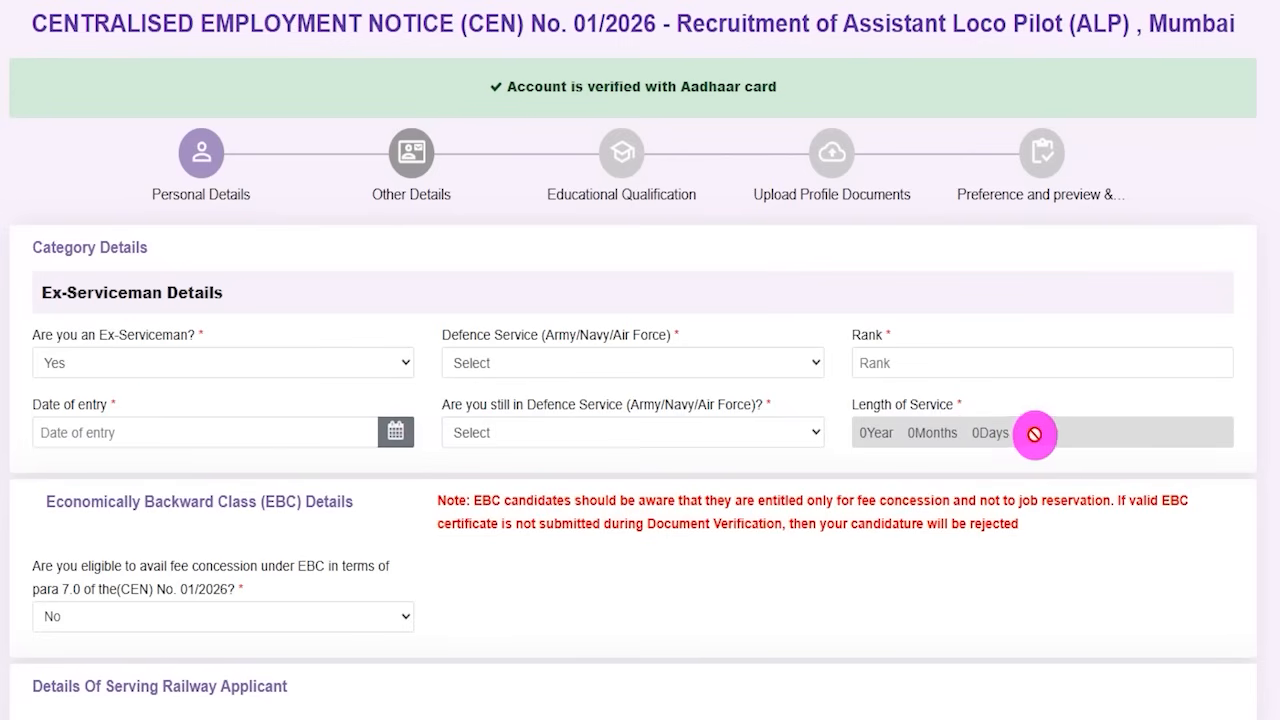
pyautogui.click(140, 355)
pyautogui.click(89, 432)
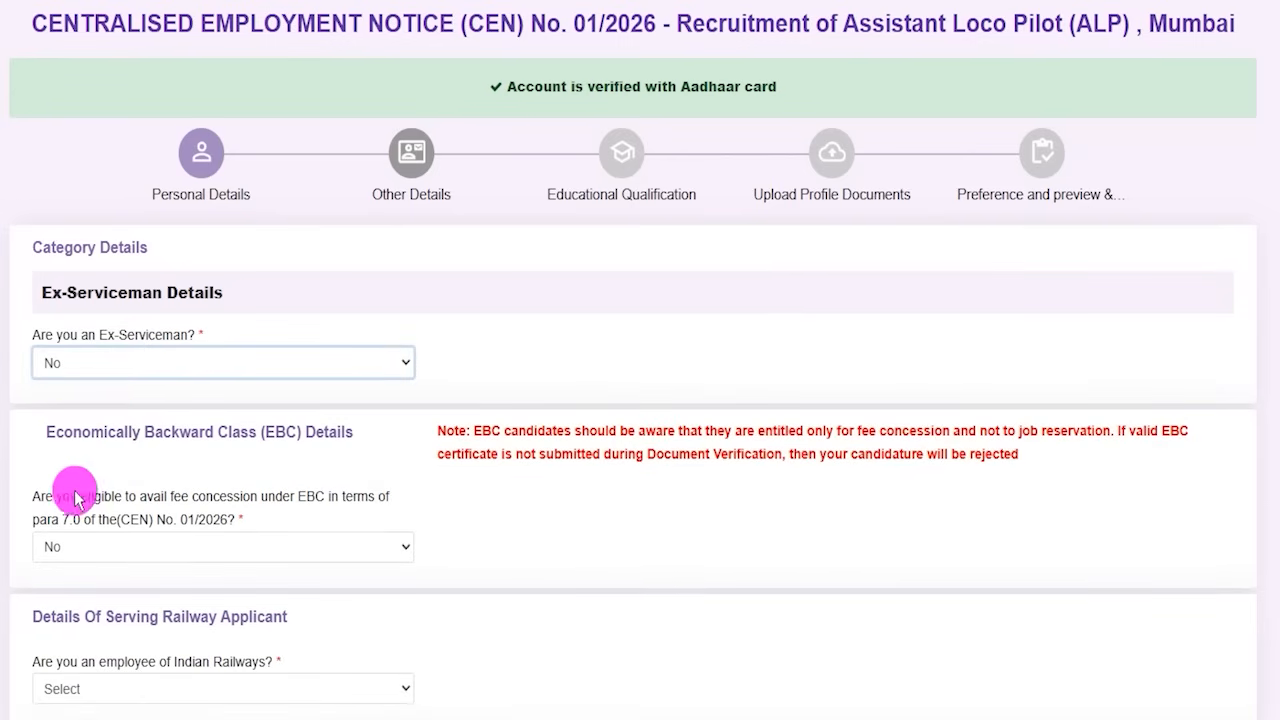
# Set the EBC fee concession eligibility to Yes and accept the EBC information notice
pyautogui.moveTo(55, 496); pyautogui.dragTo(104, 496)
pyautogui.scroll(-2, 114, 491)
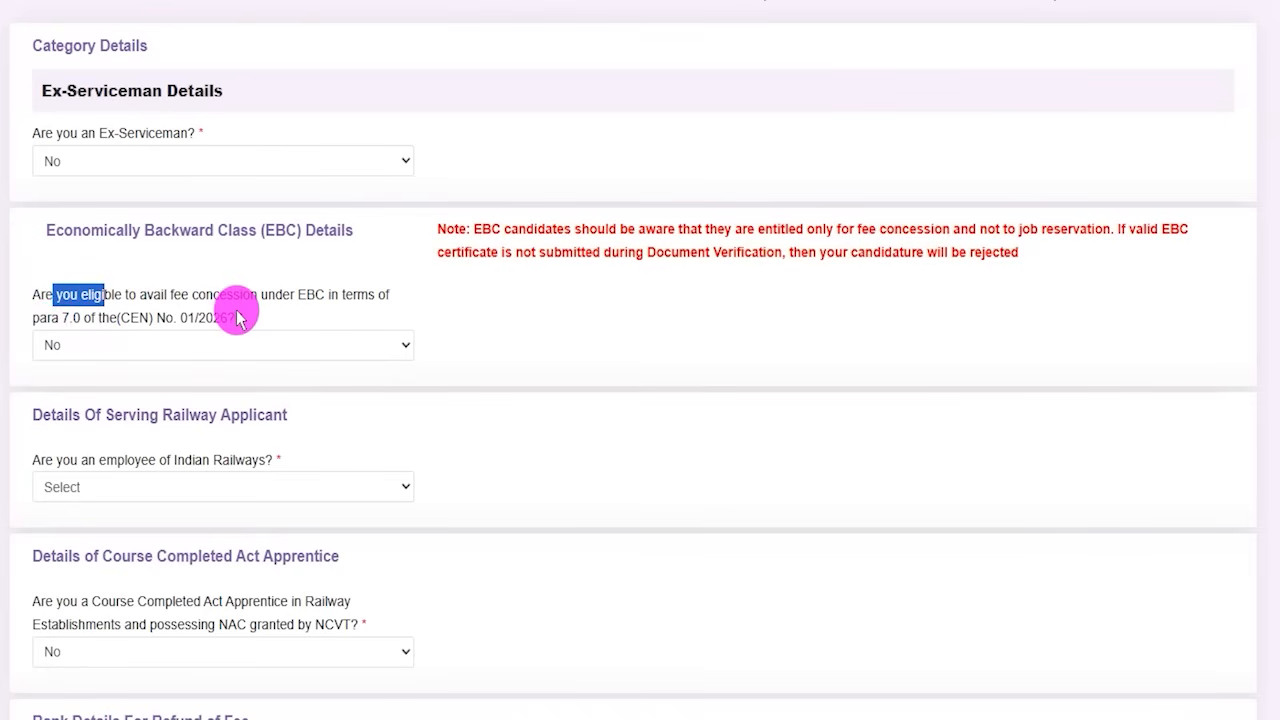
pyautogui.click(174, 345)
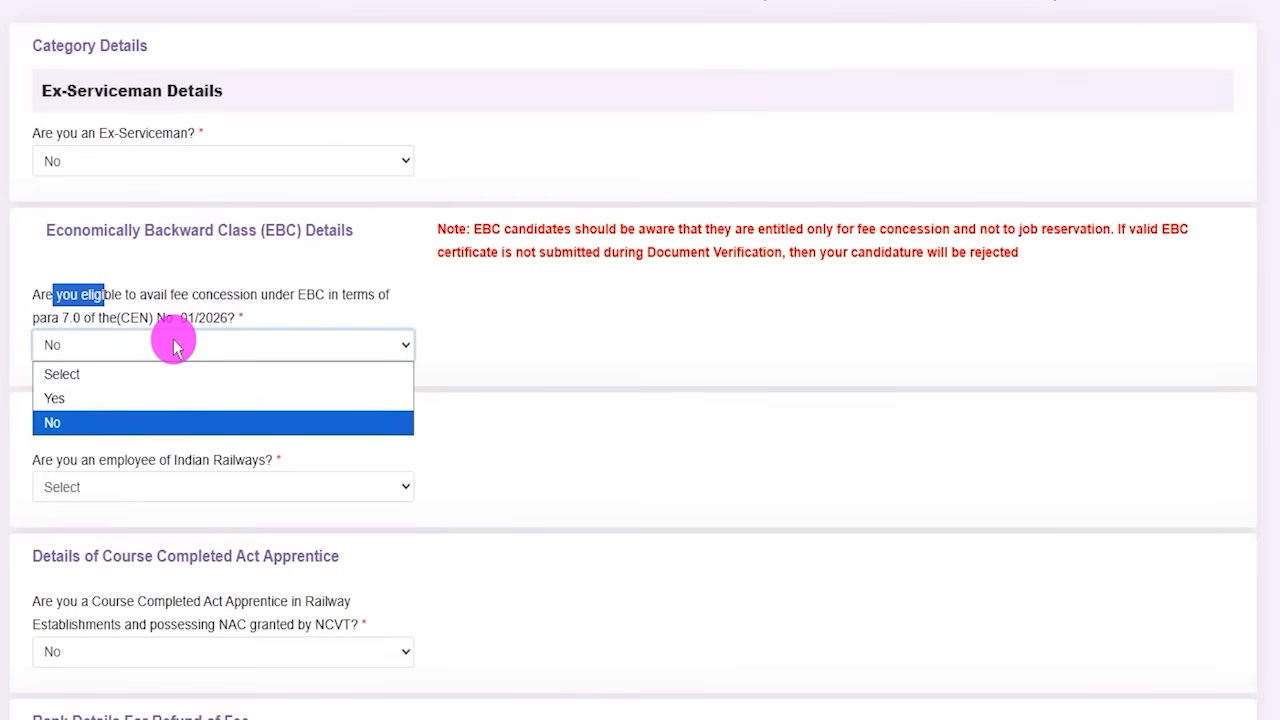
pyautogui.click(54, 398)
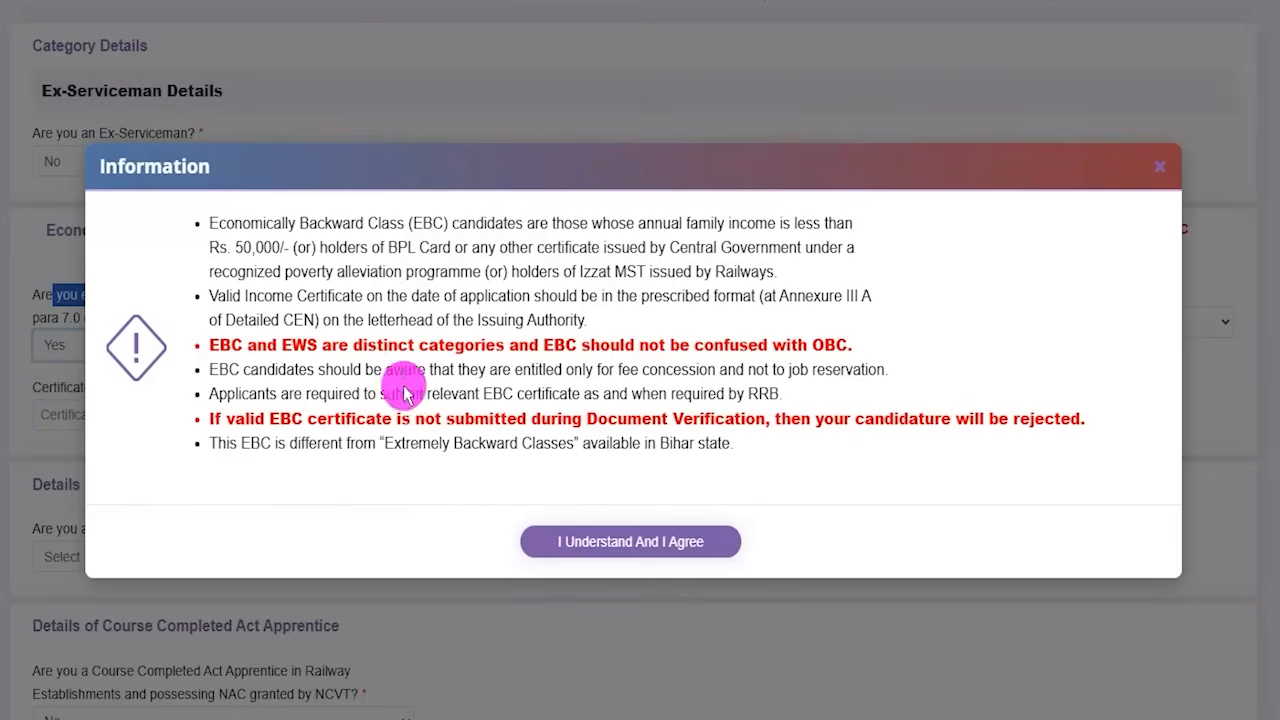
pyautogui.click(598, 541)
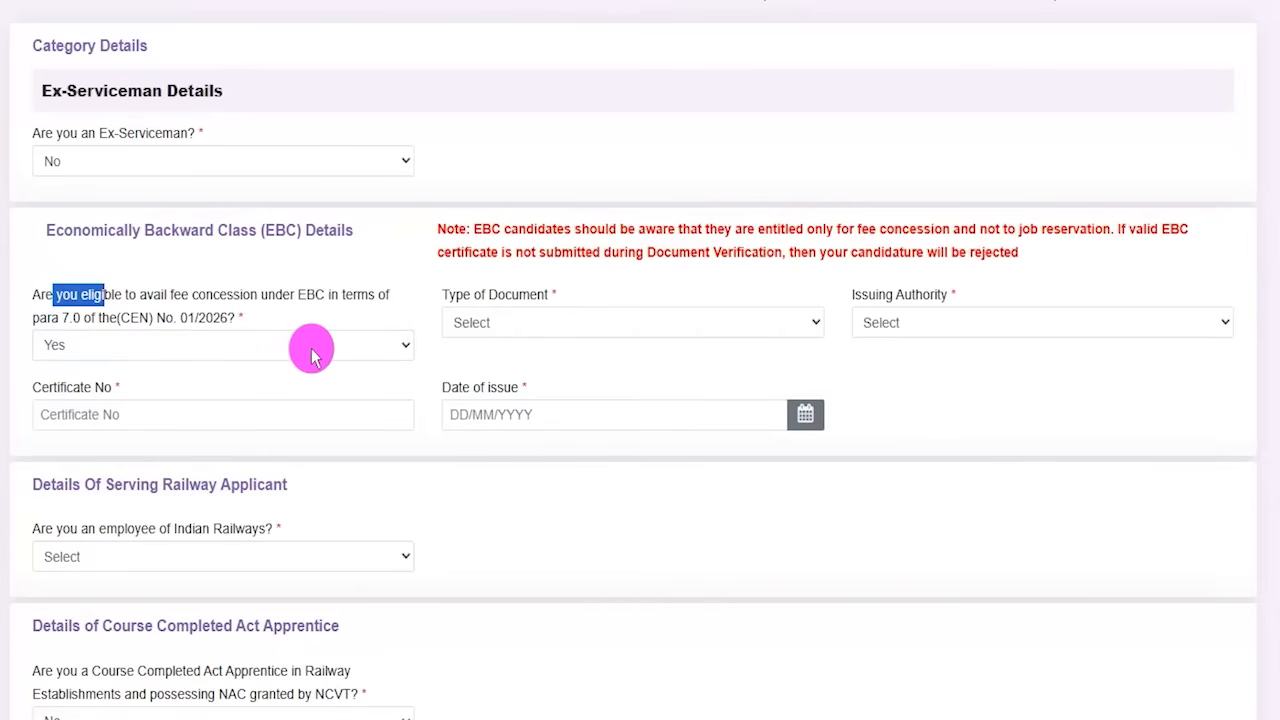
# Choose EBC Certificate as the document type and review the issuing authority, certificate number and date of issue fields
pyautogui.click(549, 330)
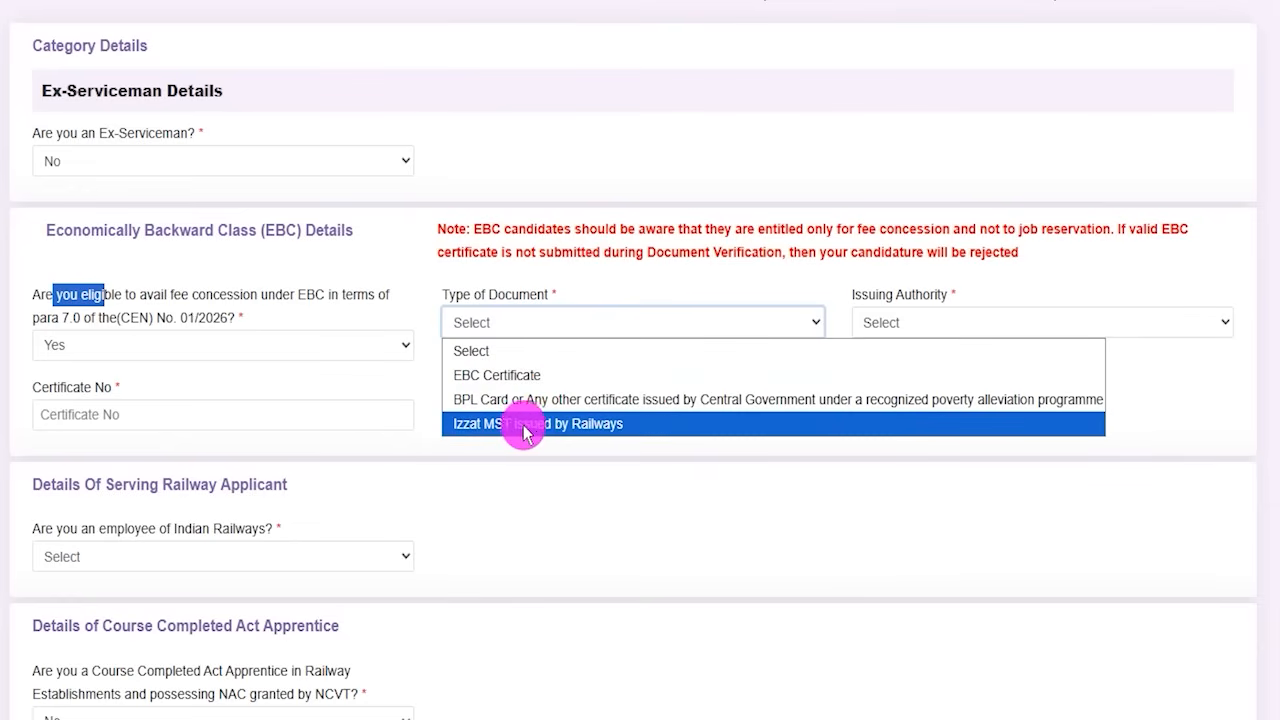
pyautogui.click(497, 375)
pyautogui.click(914, 320)
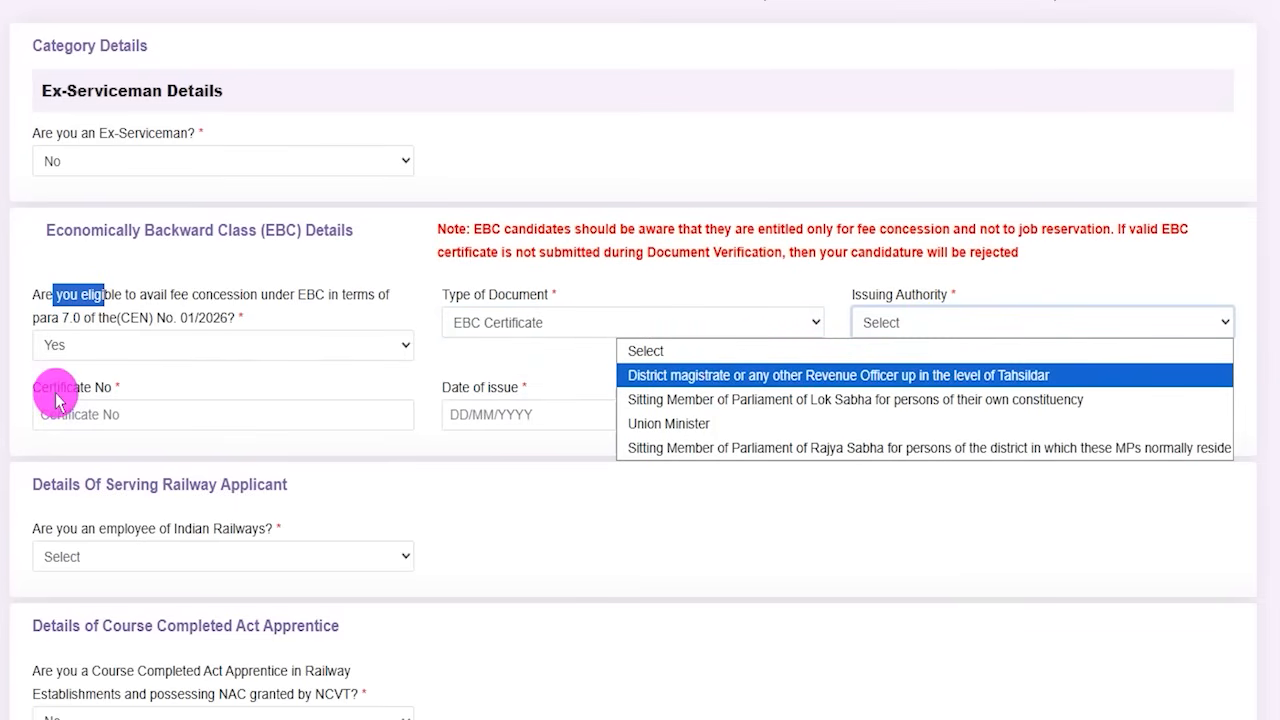
pyautogui.moveTo(57, 388); pyautogui.dragTo(104, 390)
pyautogui.click(805, 420)
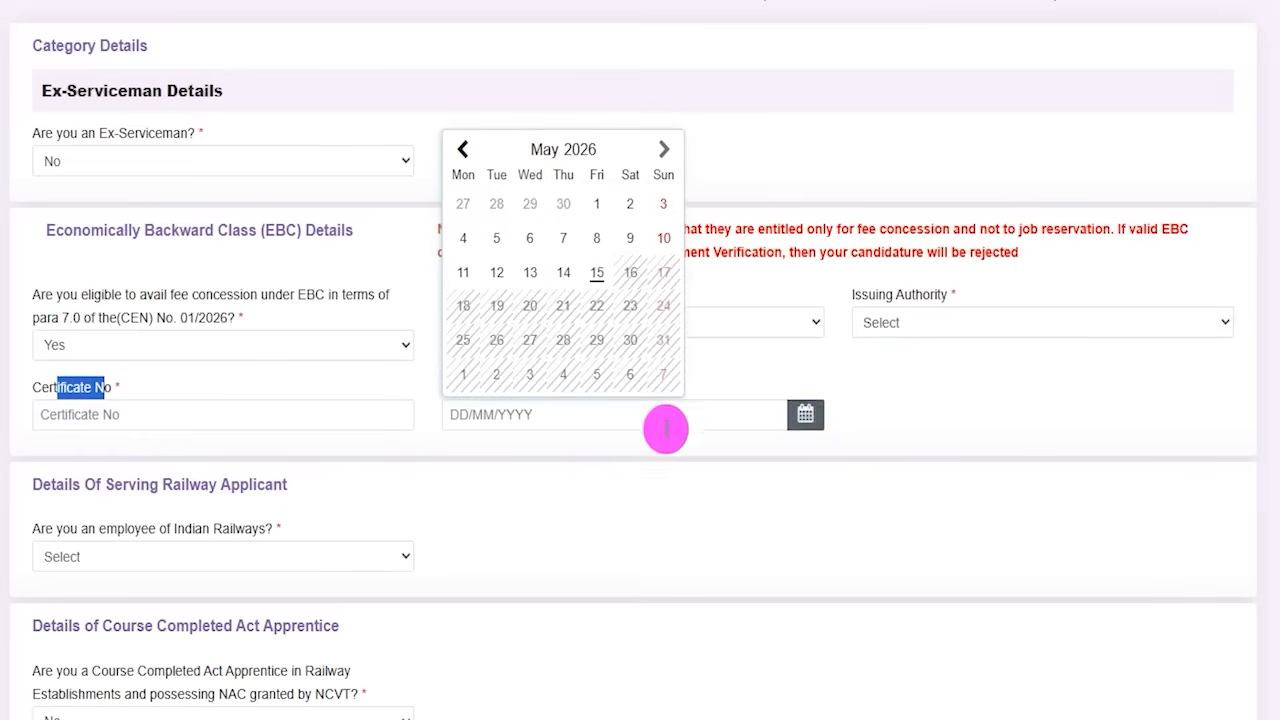
pyautogui.click(557, 462)
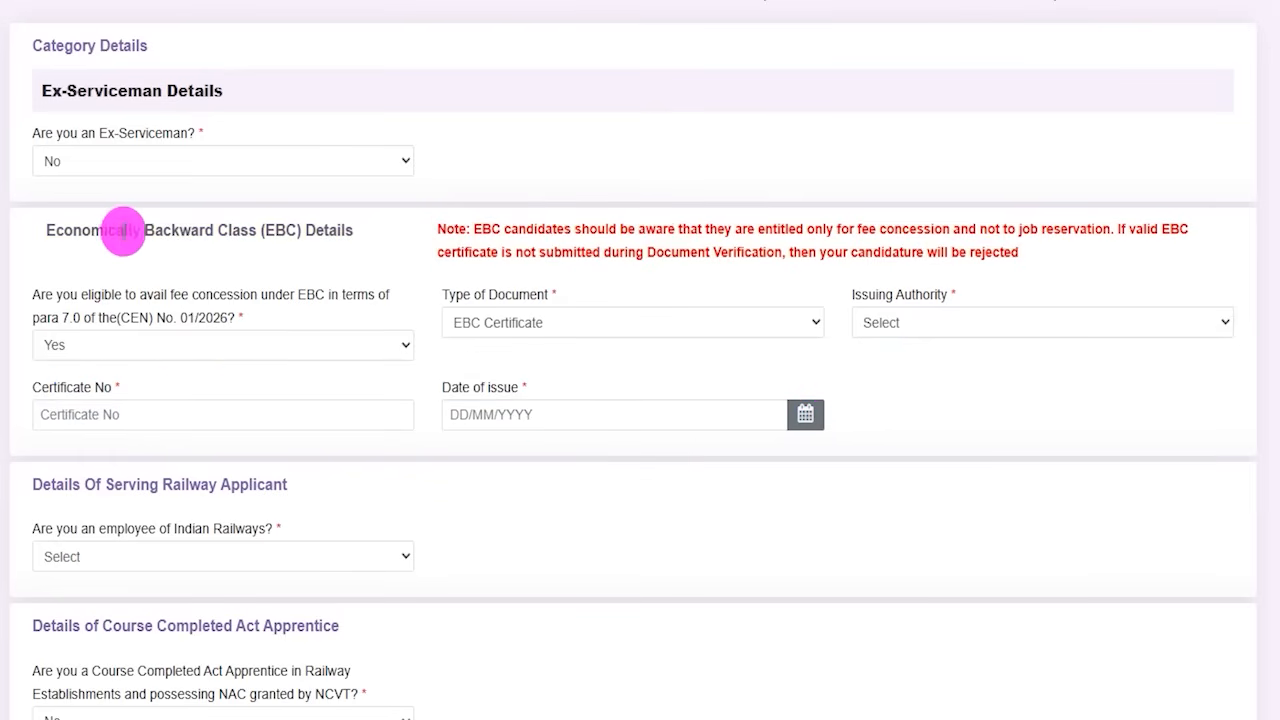
# Highlight the Economically Backward Class heading and set the EBC fee concession eligibility back to No
pyautogui.moveTo(124, 231); pyautogui.dragTo(203, 256)
pyautogui.click(146, 344)
pyautogui.click(57, 420)
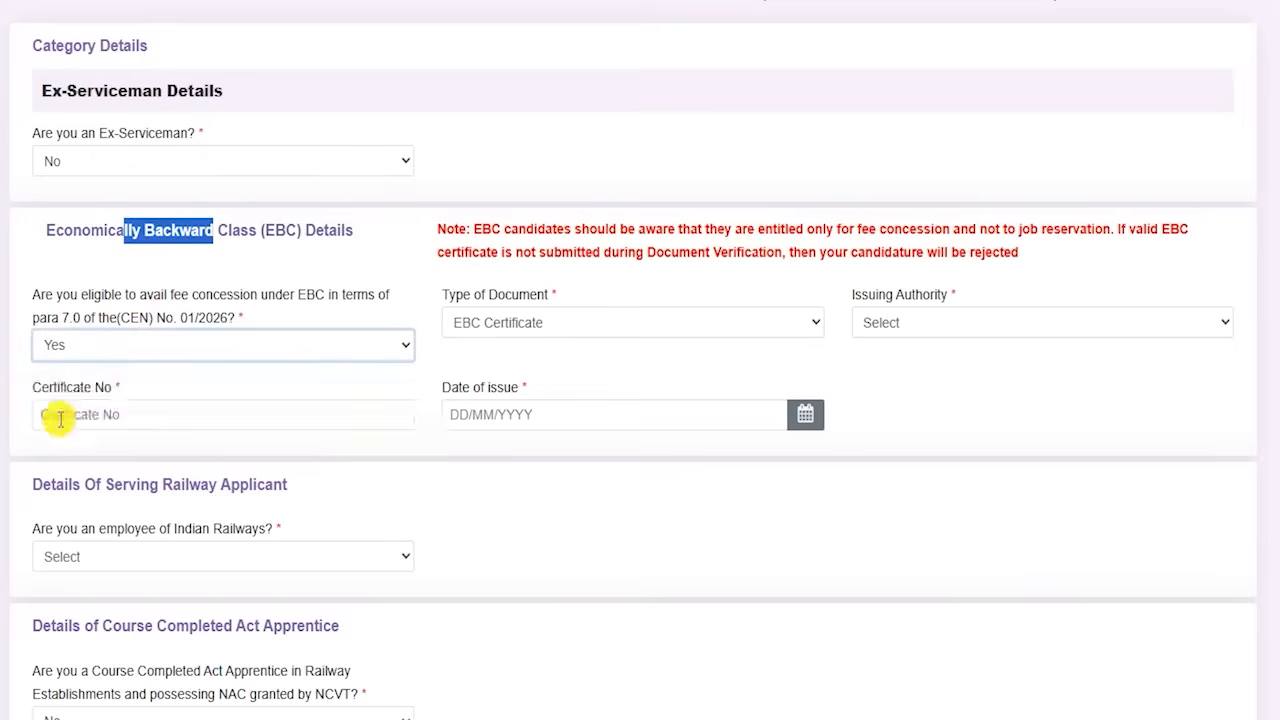
pyautogui.click(458, 346)
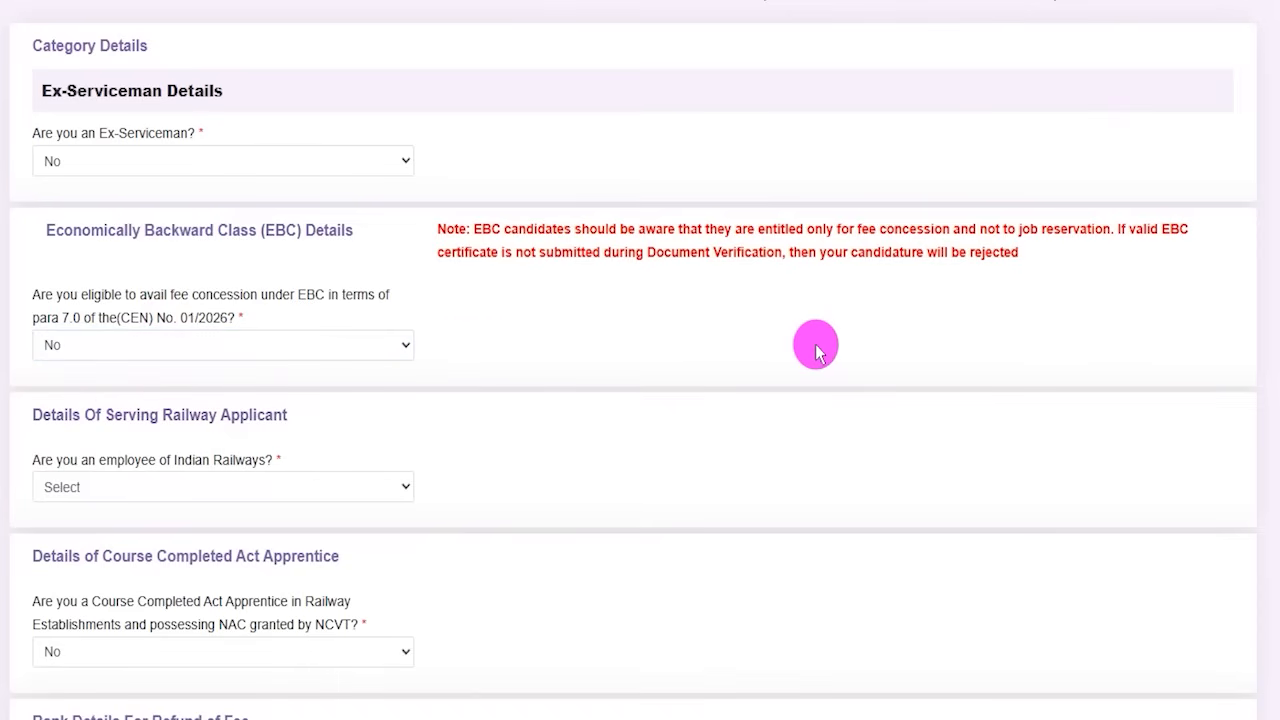
# In the serving railway applicant details, set the Indian Railways employee answer to Yes
pyautogui.scroll(-2, 214, 443)
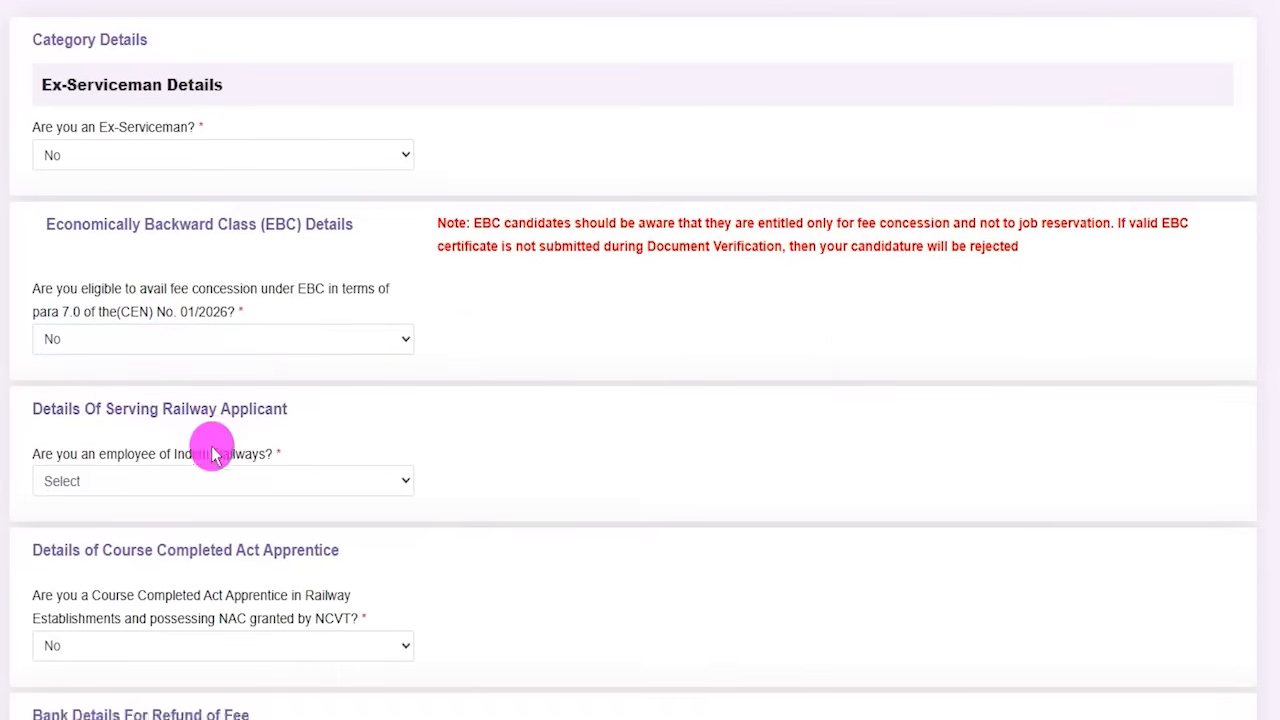
pyautogui.click(80, 283)
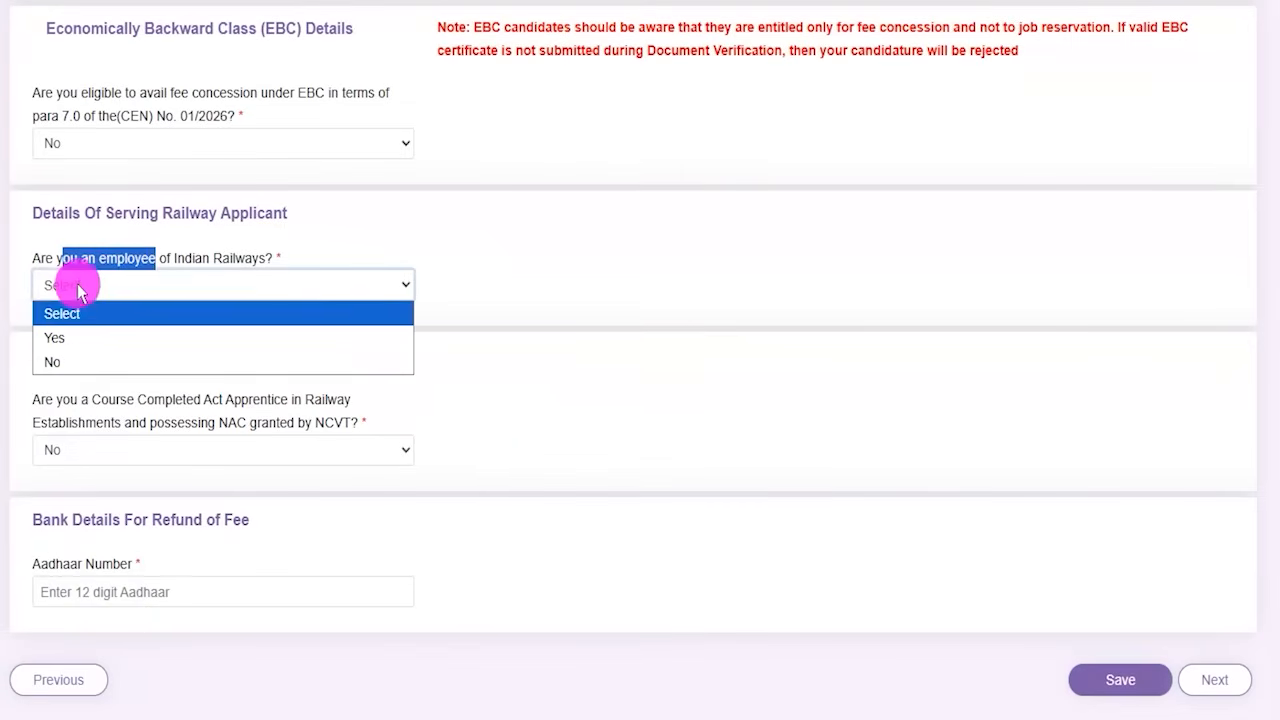
pyautogui.click(57, 334)
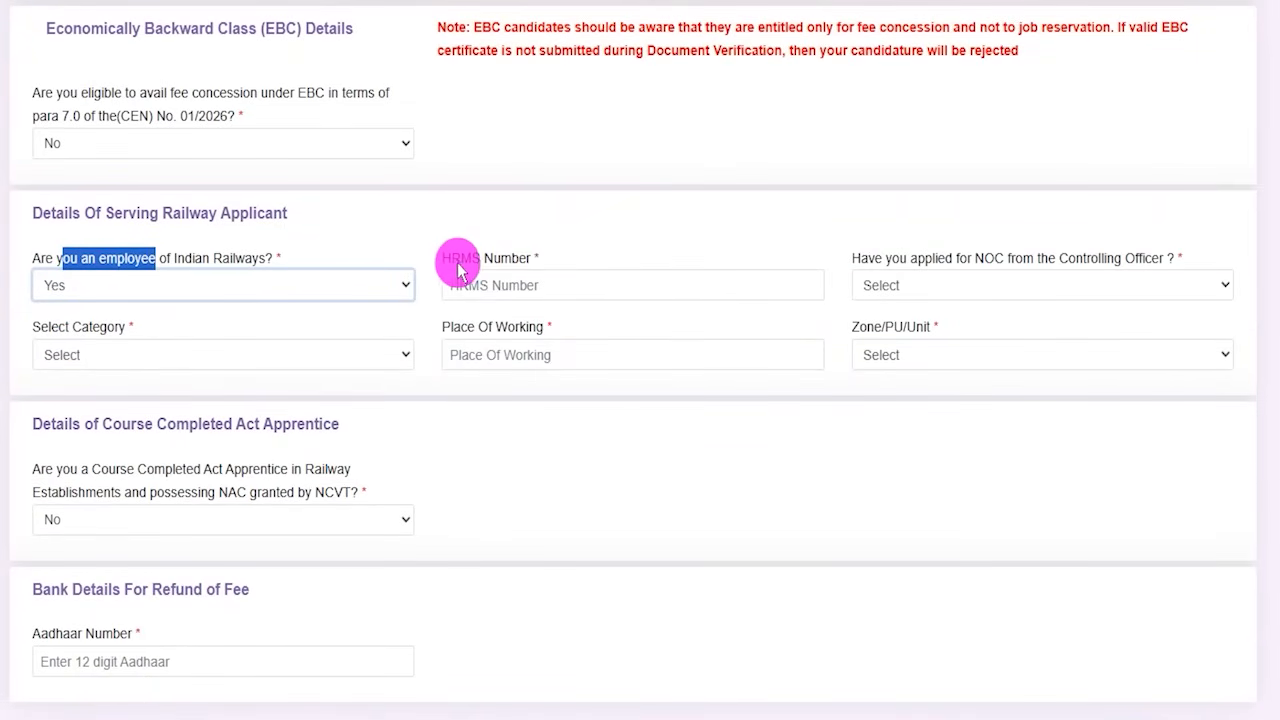
# Examine the railway employee's HRMS number, NOC, category, place of working and zone/unit fields and their options
pyautogui.moveTo(453, 255); pyautogui.dragTo(512, 259)
pyautogui.click(498, 288)
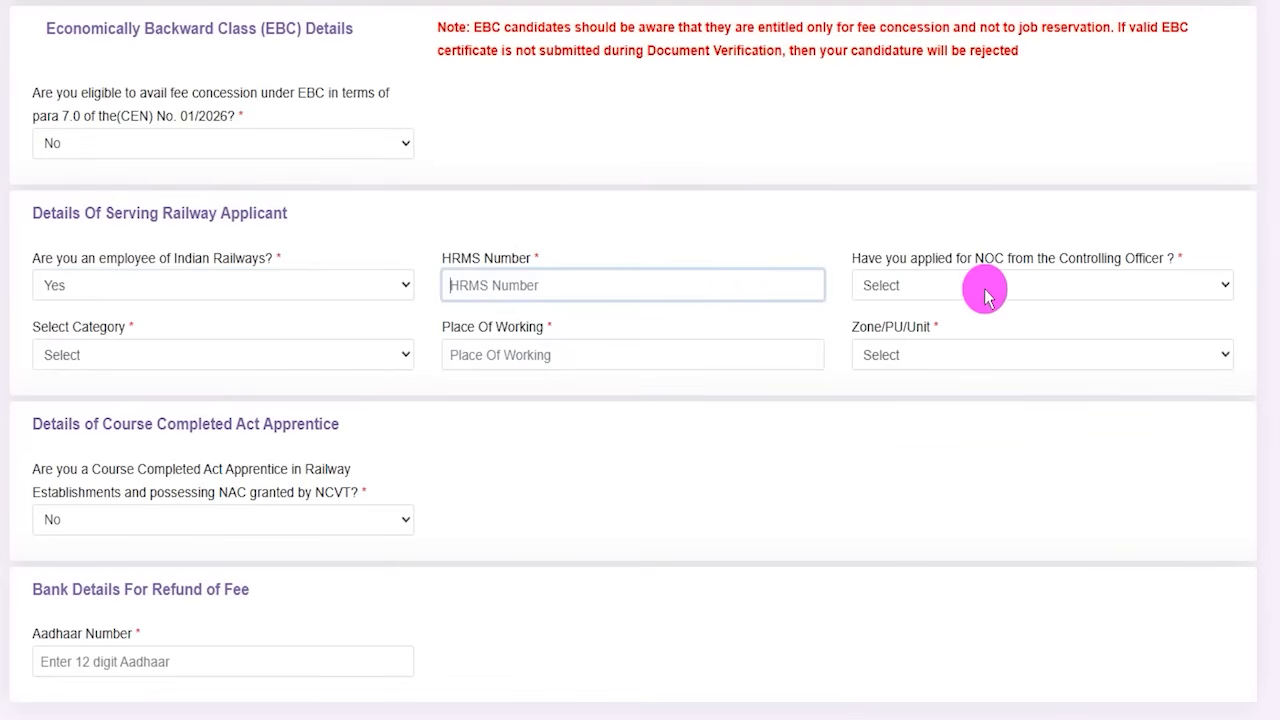
pyautogui.click(986, 293)
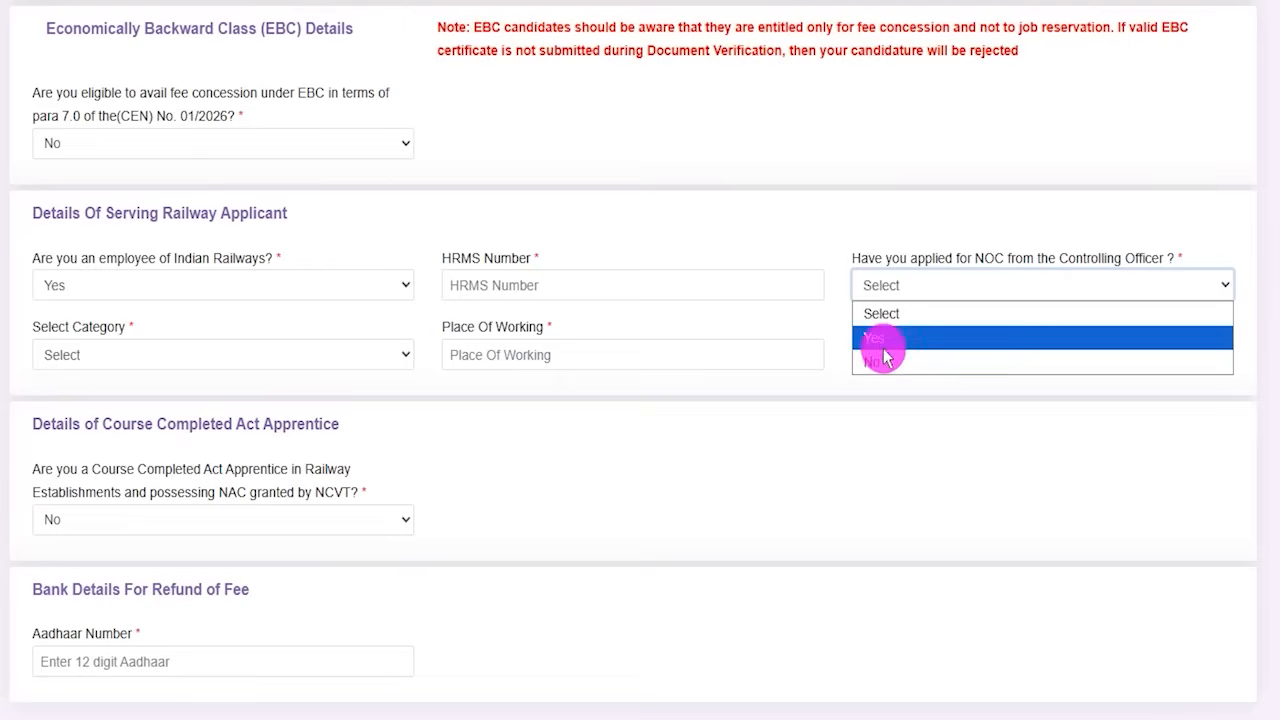
pyautogui.click(843, 380)
pyautogui.click(153, 356)
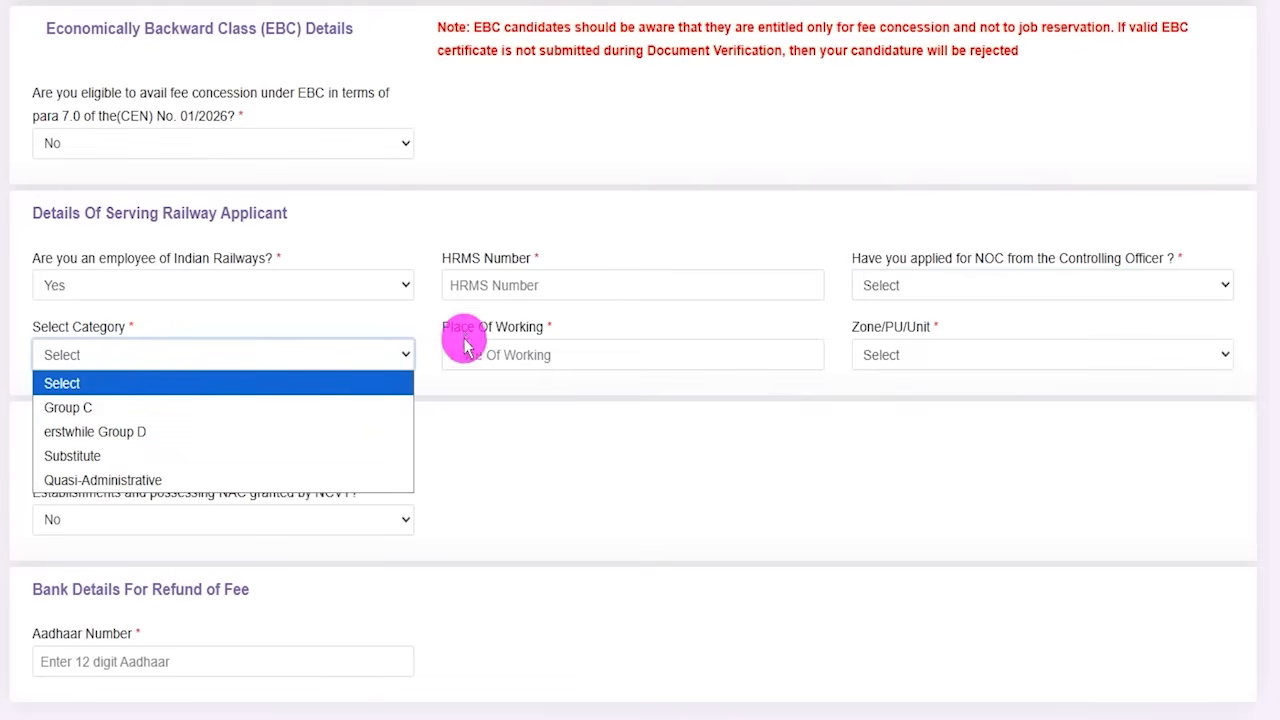
pyautogui.moveTo(477, 336); pyautogui.dragTo(563, 340)
pyautogui.click(563, 340)
pyautogui.click(972, 356)
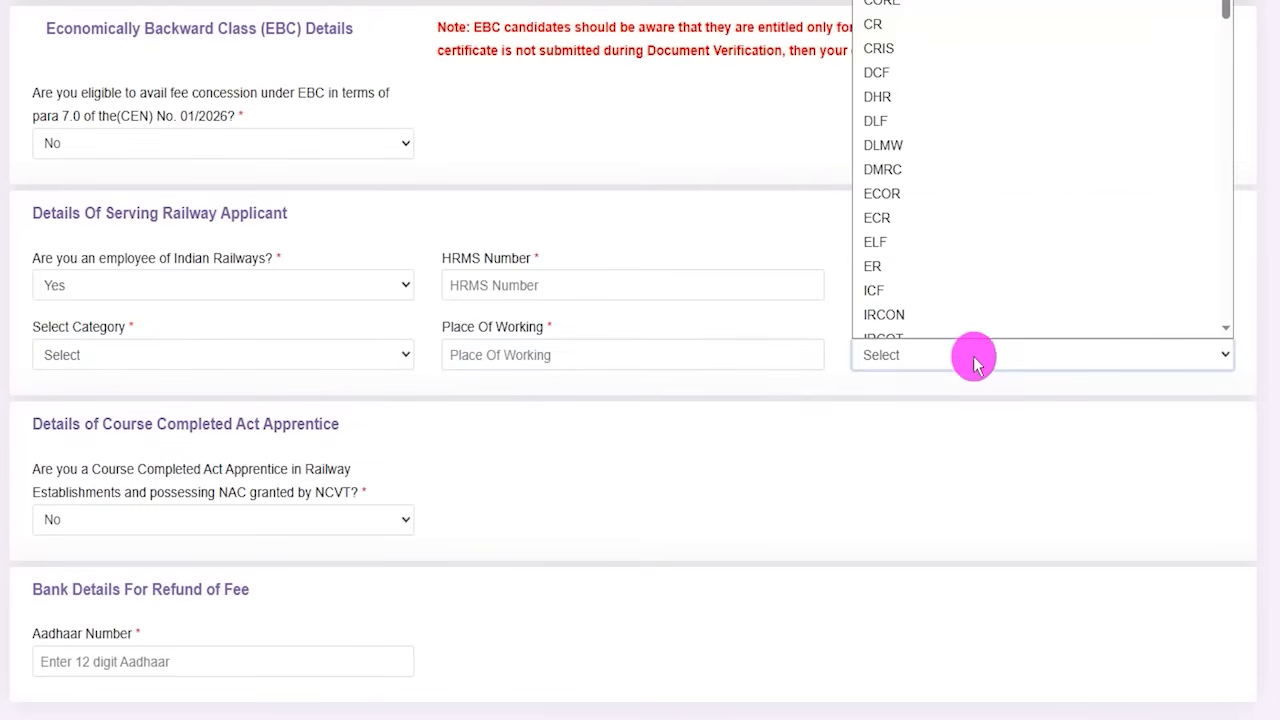
pyautogui.click(858, 447)
# Set the Indian Railways employee answer to No
pyautogui.click(133, 290)
pyautogui.click(60, 360)
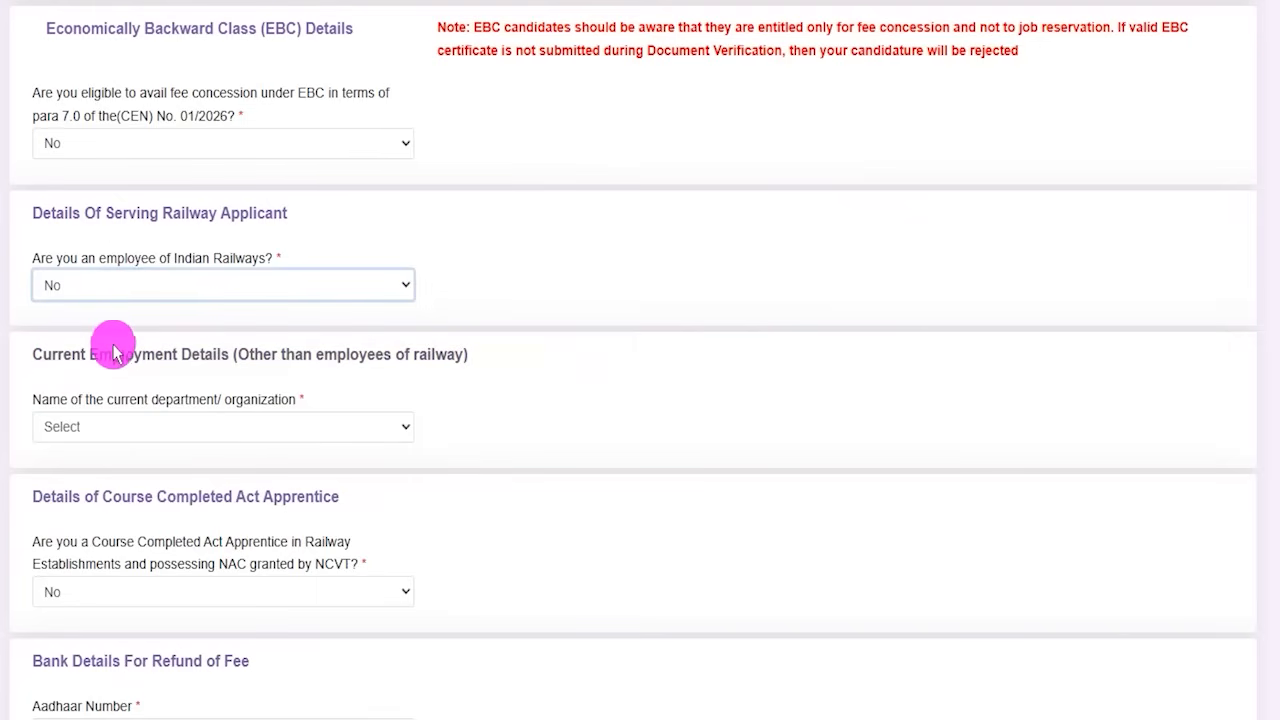
# In the current employment details, set the current department or organization to PSU (Public Sector Undertakings)
pyautogui.scroll(-1, 113, 352)
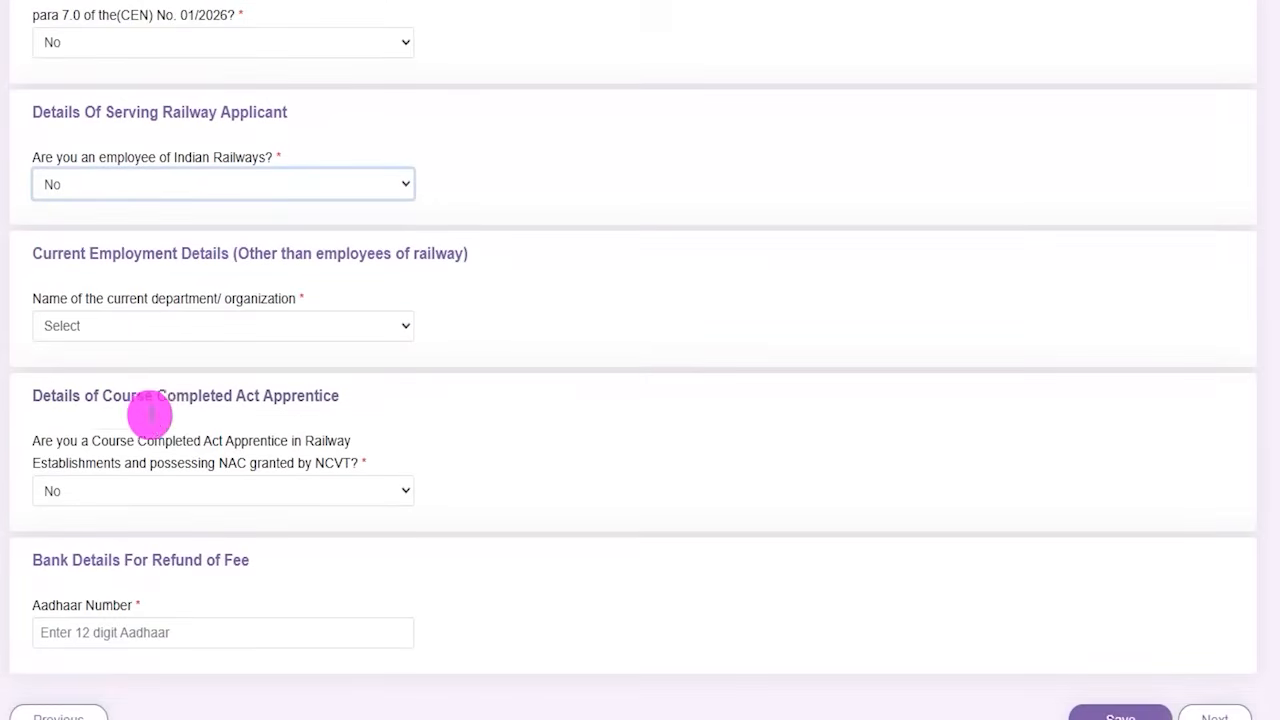
pyautogui.click(113, 326)
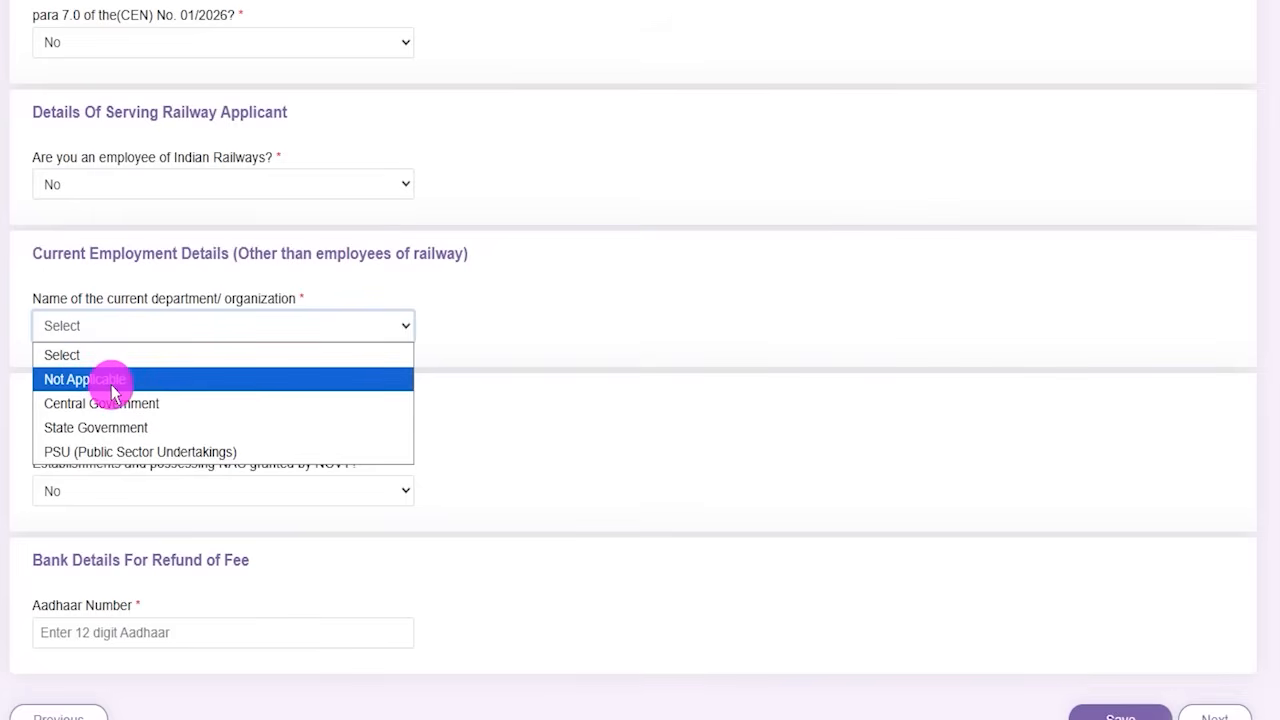
pyautogui.click(70, 452)
pyautogui.click(580, 445)
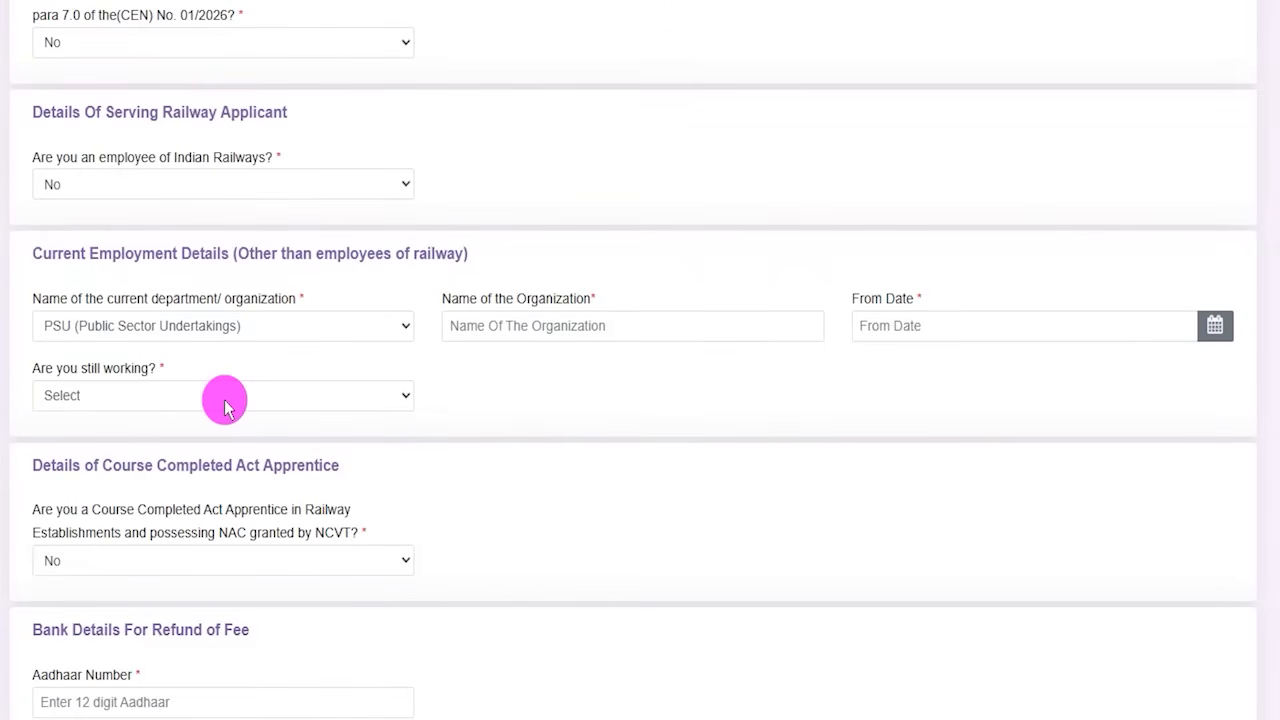
# Examine the organization name, from date and still-working fields in the current employment details
pyautogui.click(540, 325)
pyautogui.click(1220, 324)
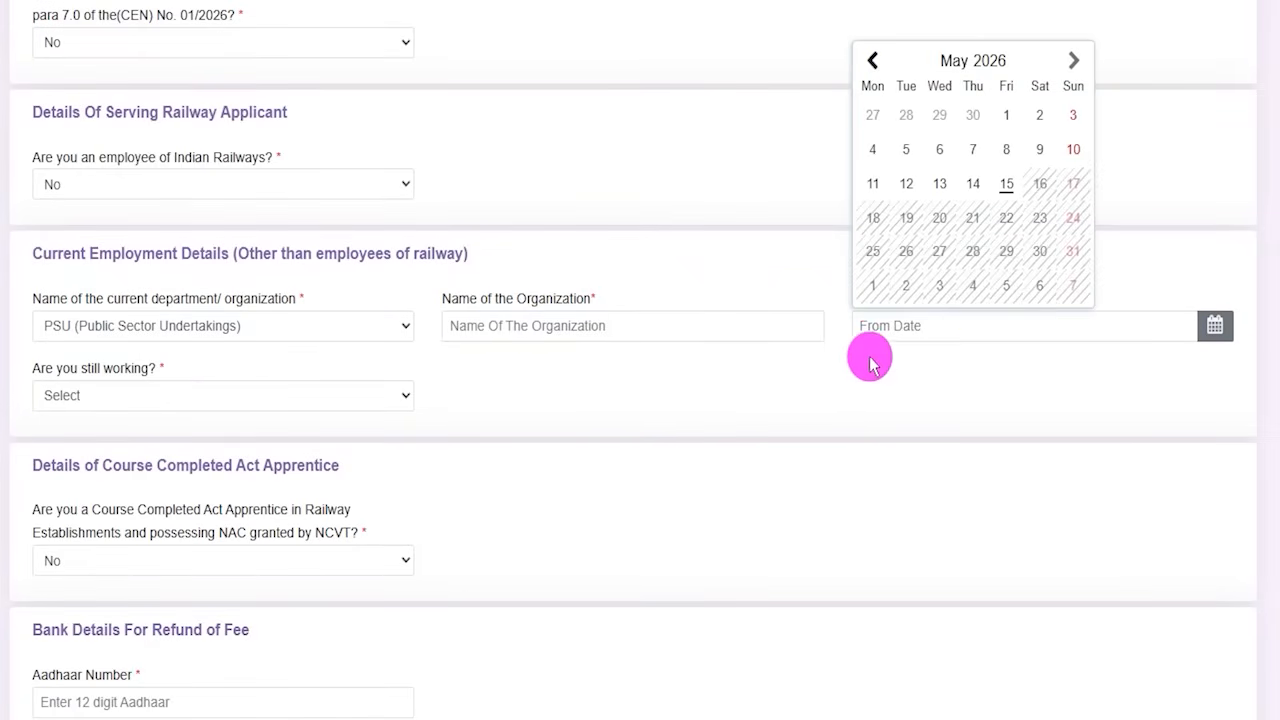
pyautogui.click(229, 397)
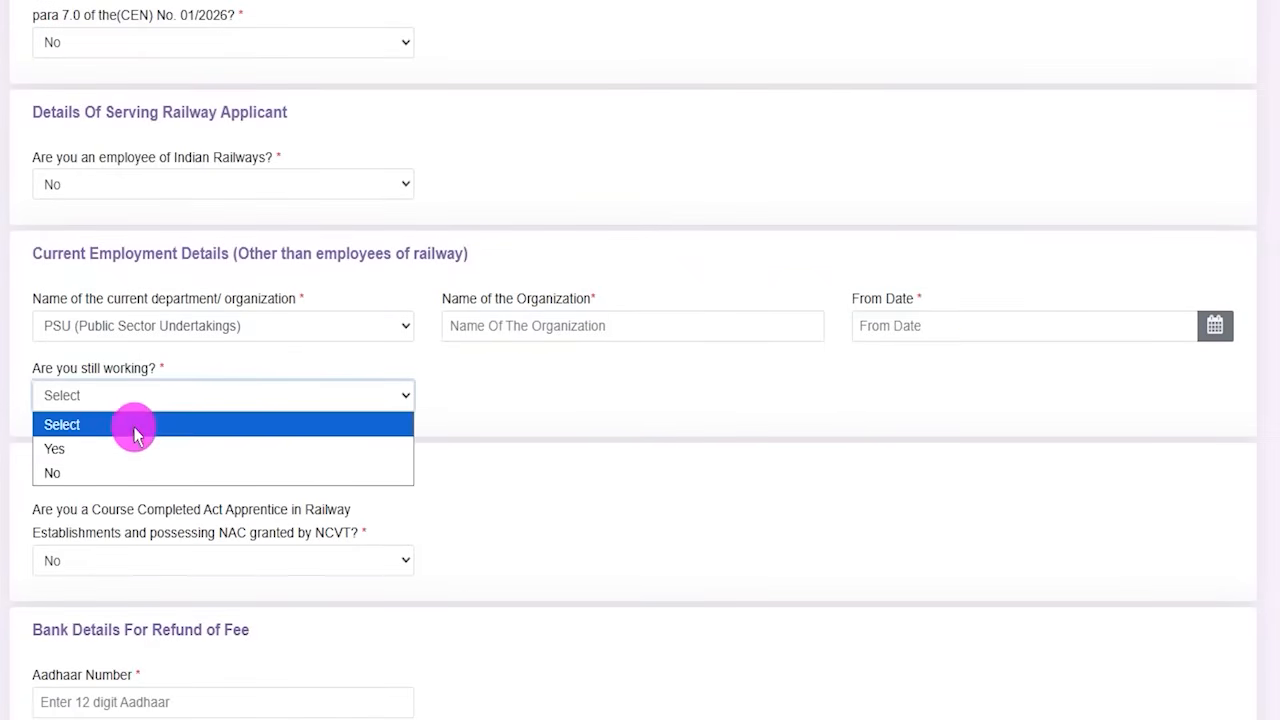
pyautogui.click(505, 408)
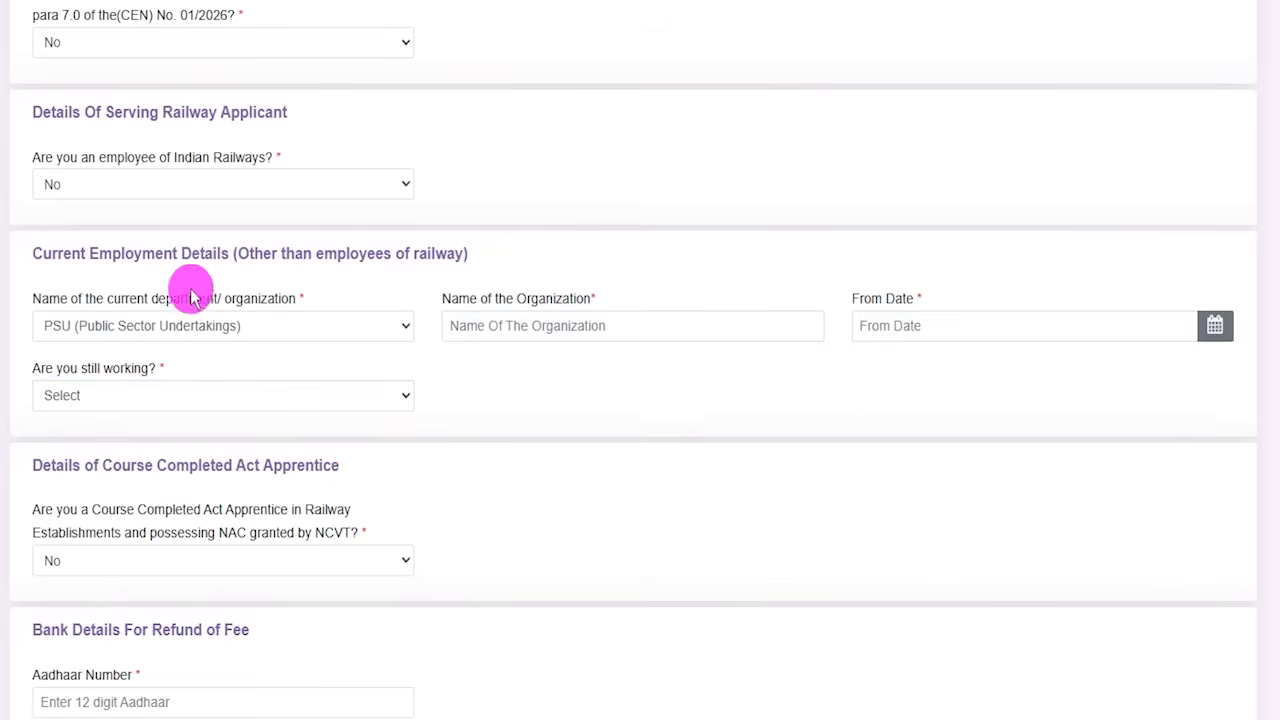
# Set the current department or organization to Not Applicable
pyautogui.click(232, 330)
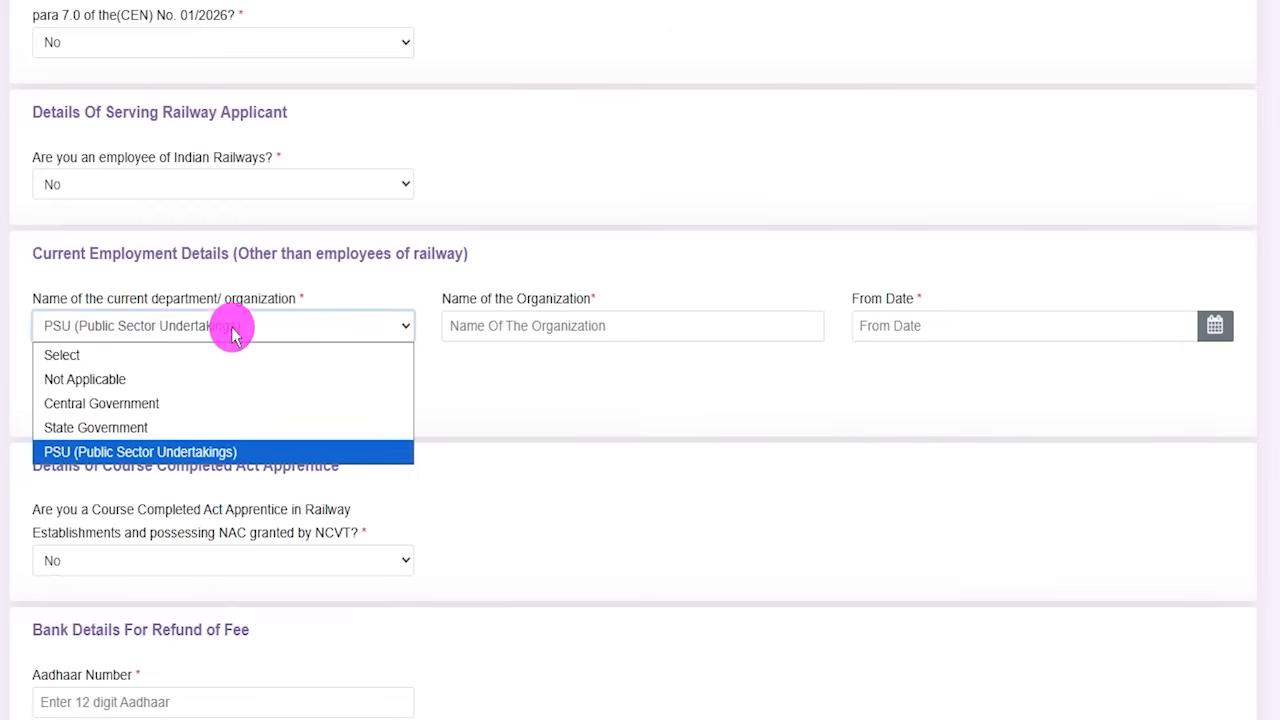
pyautogui.click(122, 380)
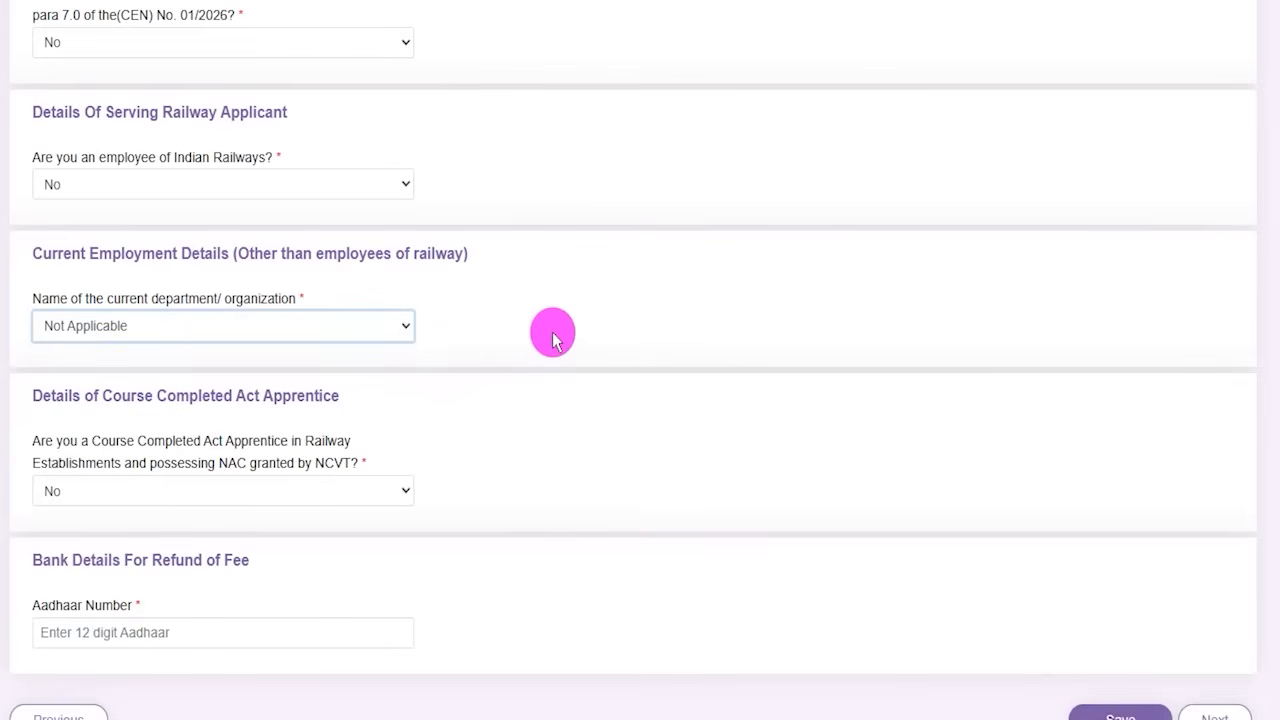
pyautogui.scroll(-1, 521, 430)
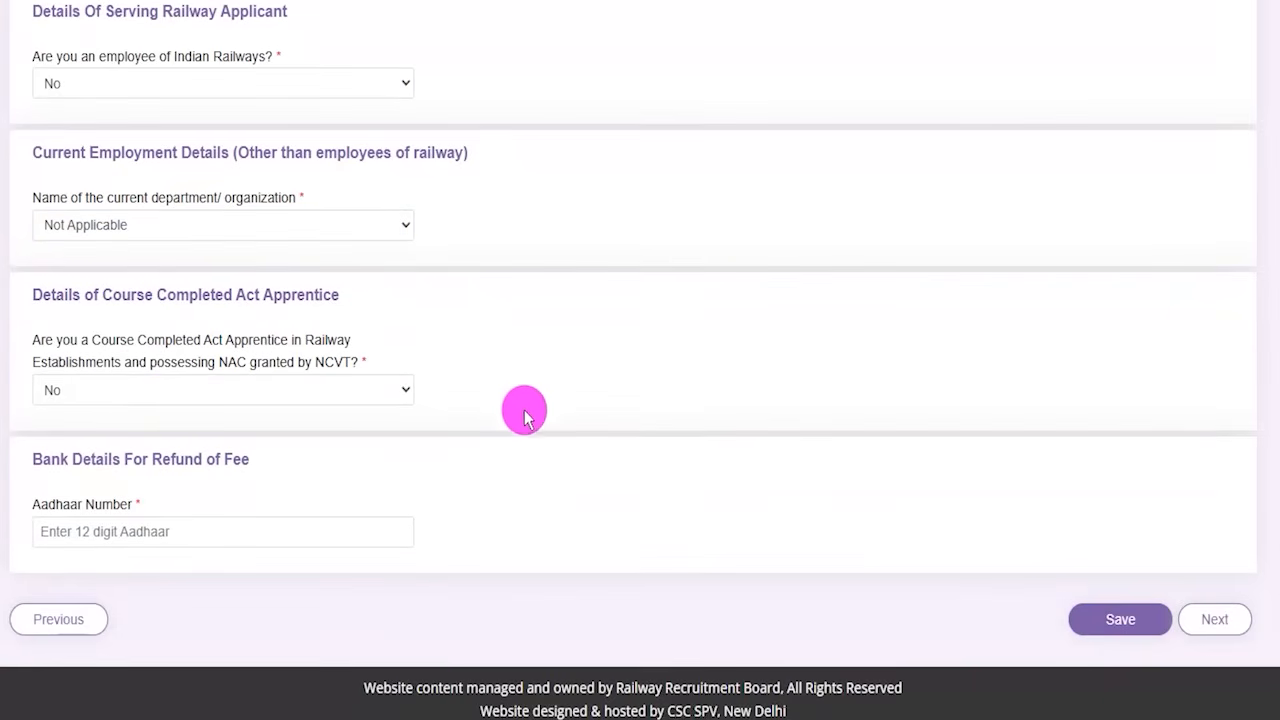
# Set the Course Completed Act Apprentice answer to Yes and choose Fitter as the name of the trade
pyautogui.moveTo(203, 339); pyautogui.dragTo(258, 340)
pyautogui.click(143, 389)
pyautogui.click(95, 462)
pyautogui.click(548, 366)
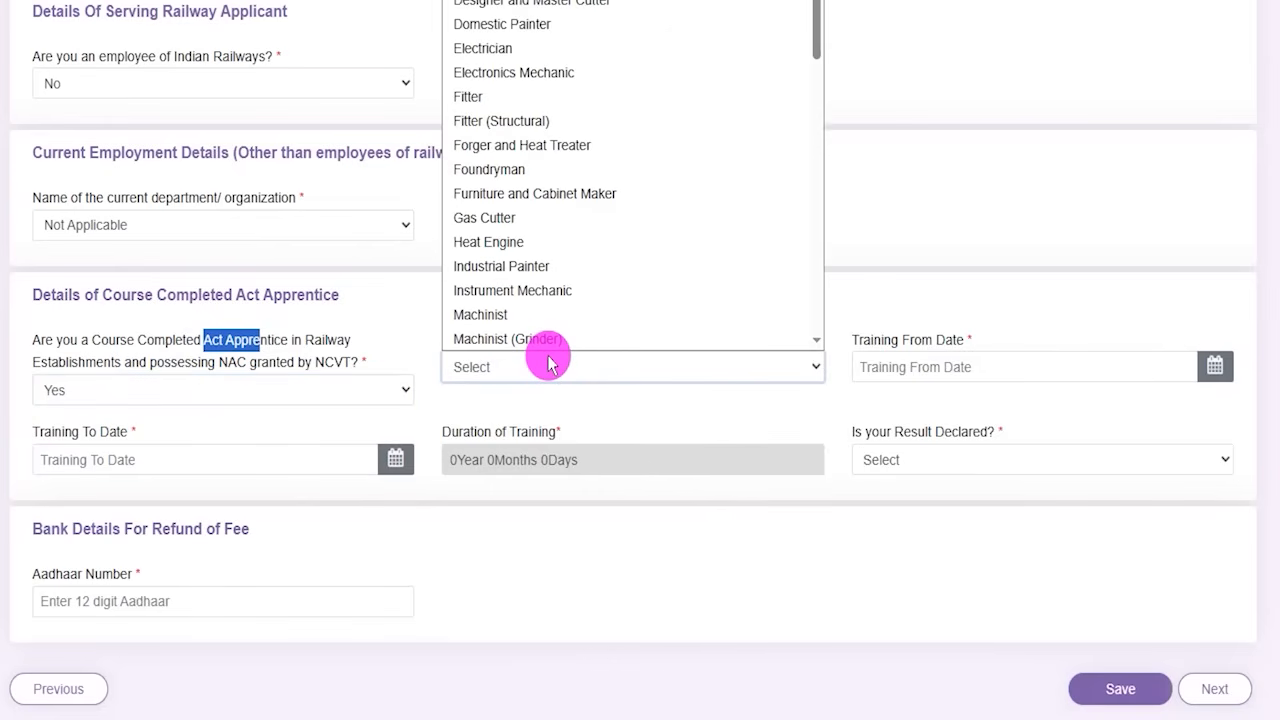
pyautogui.click(490, 96)
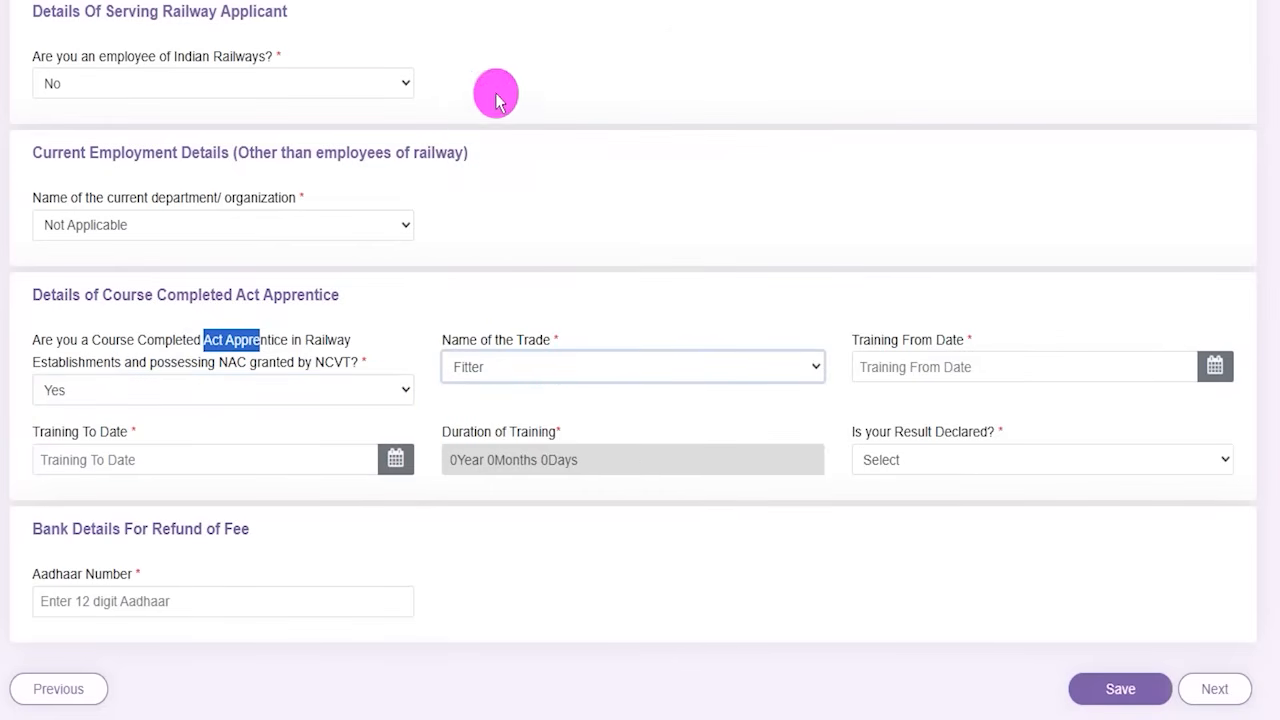
# Examine the training from date, training to date and duration of training fields in the apprentice details
pyautogui.click(1214, 366)
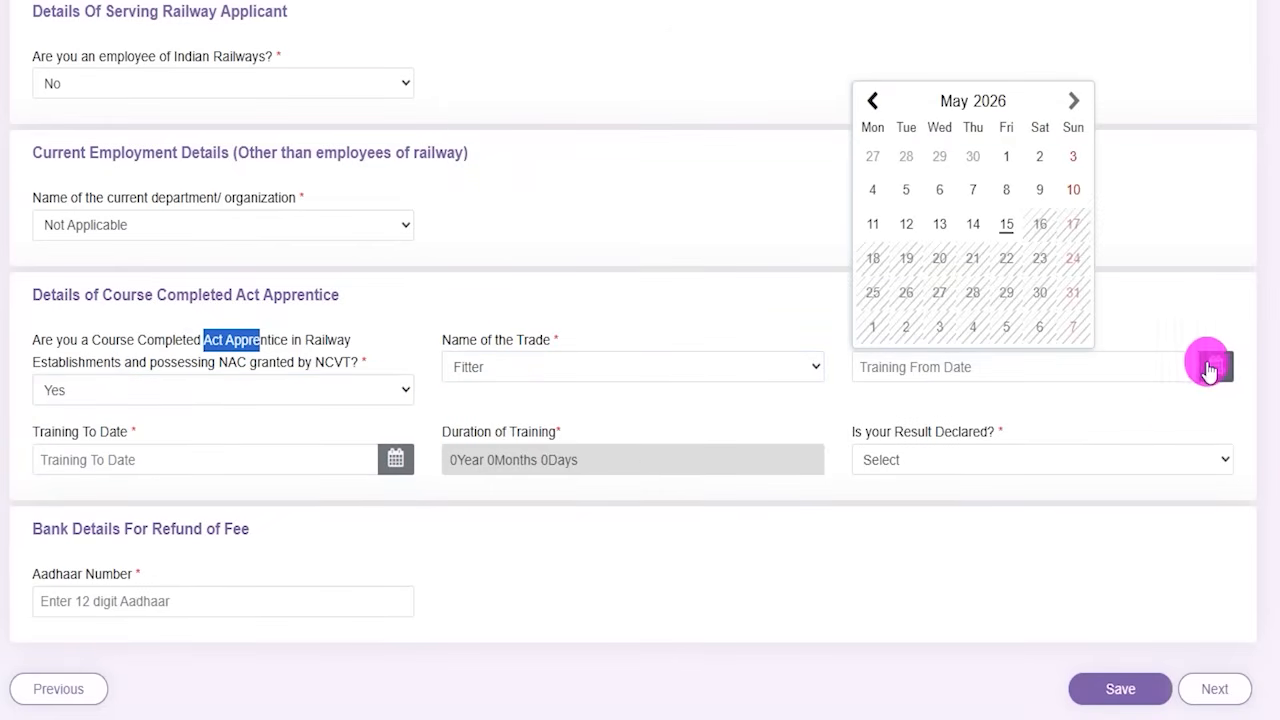
pyautogui.click(466, 545)
pyautogui.click(400, 462)
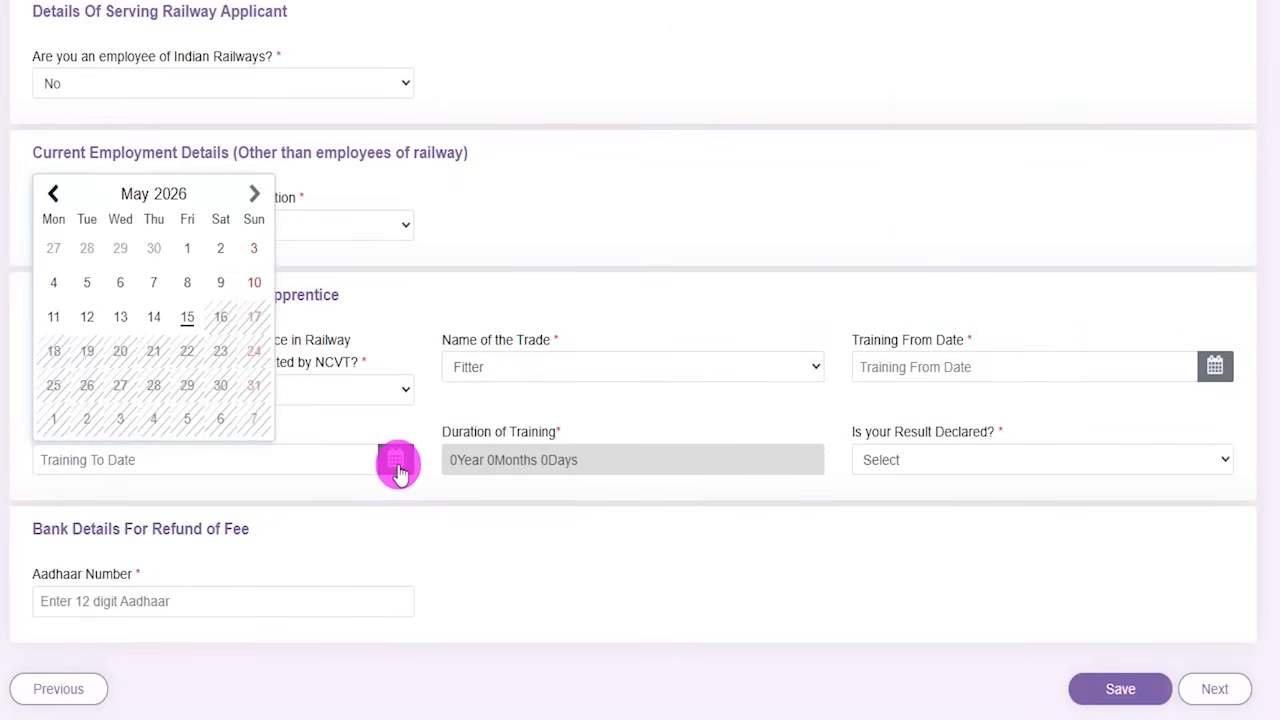
pyautogui.click(471, 491)
pyautogui.click(477, 455)
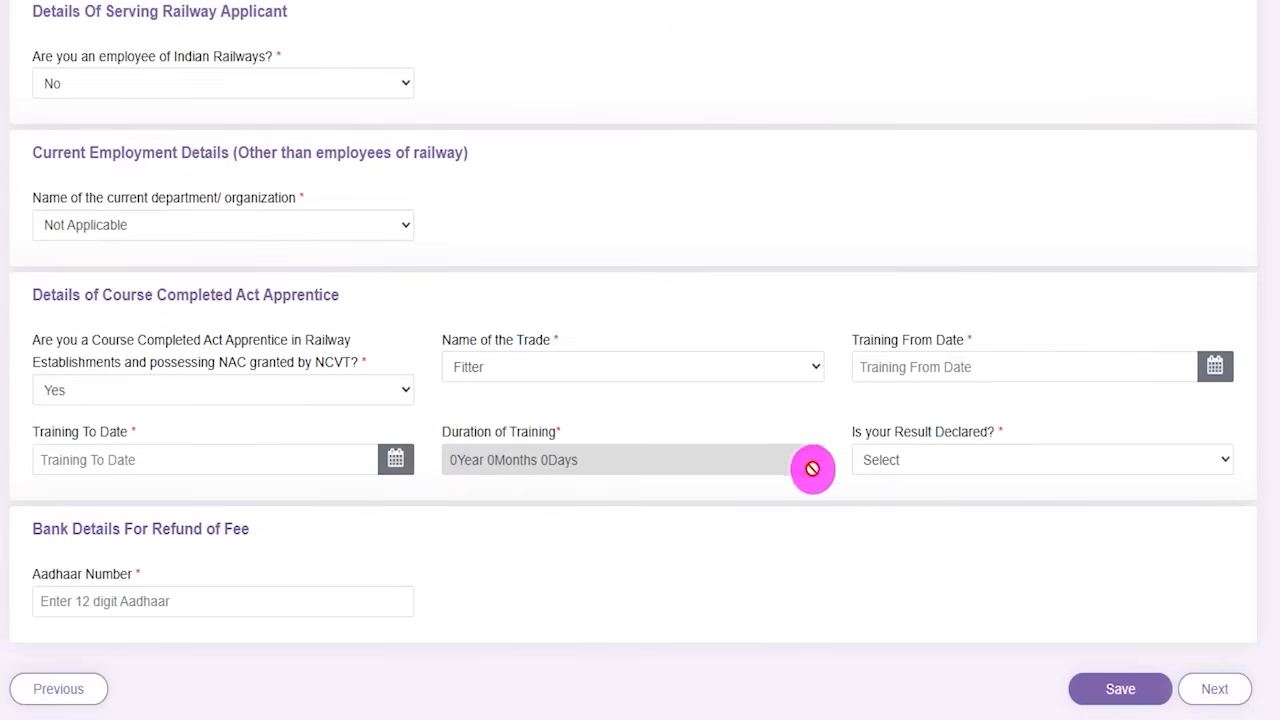
# Set the result declared answer to Yes and examine the certificate number, certificate date, marks obtained and full marks fields
pyautogui.click(913, 462)
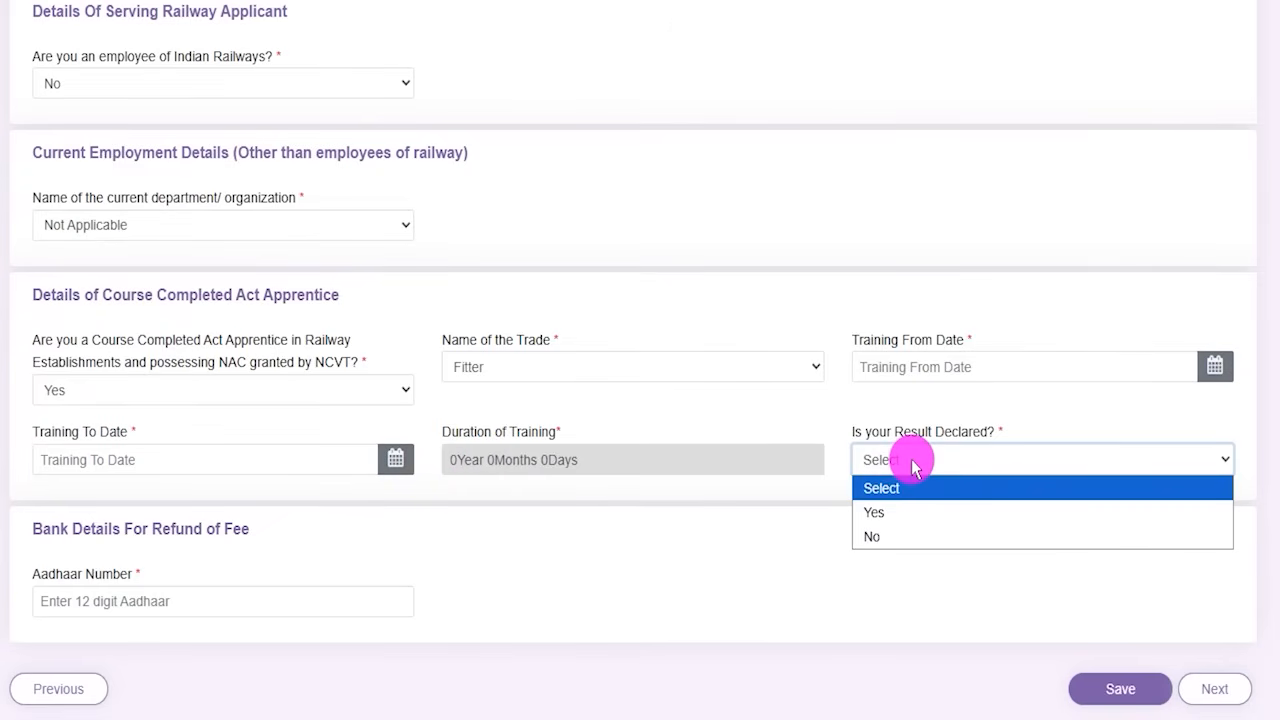
pyautogui.click(884, 512)
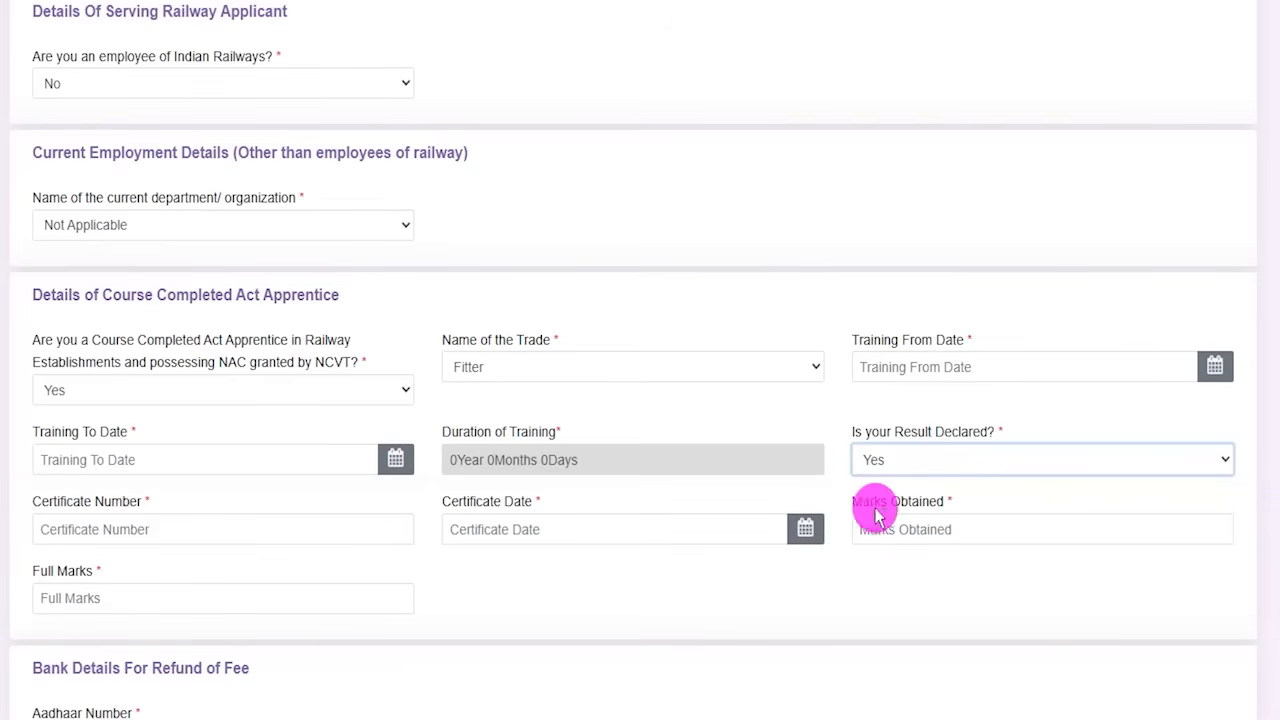
pyautogui.click(90, 527)
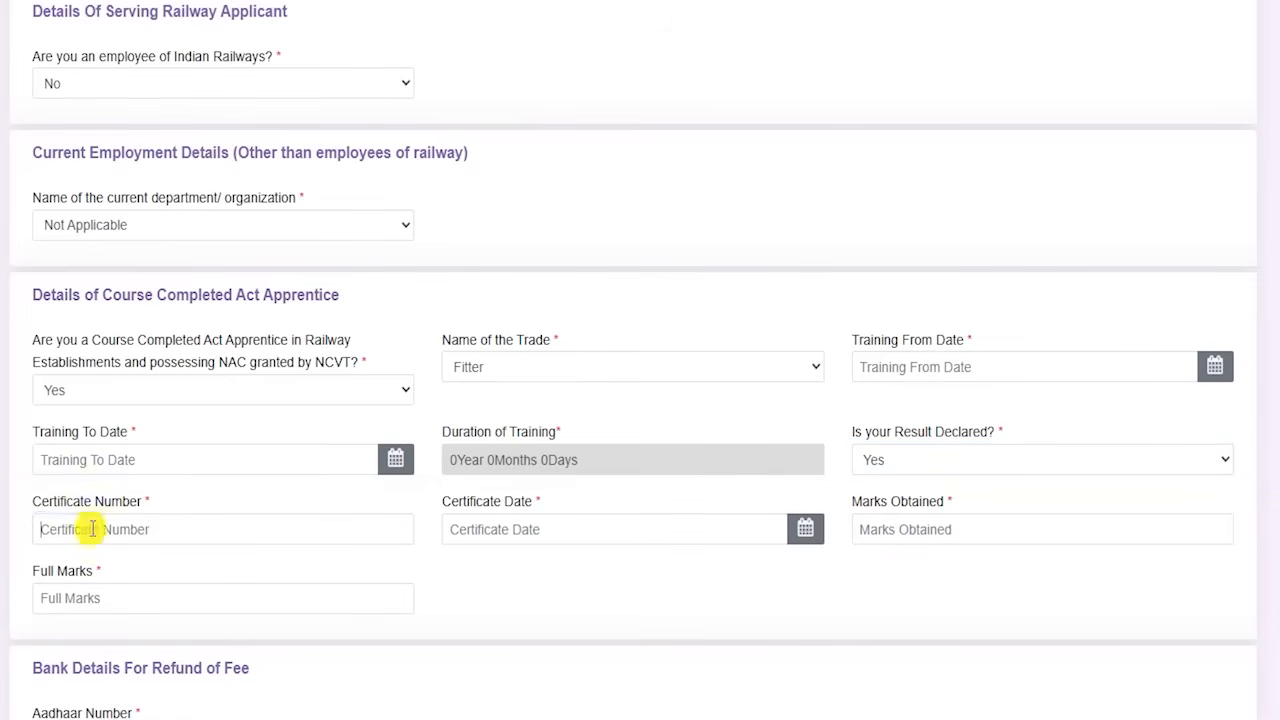
pyautogui.click(805, 530)
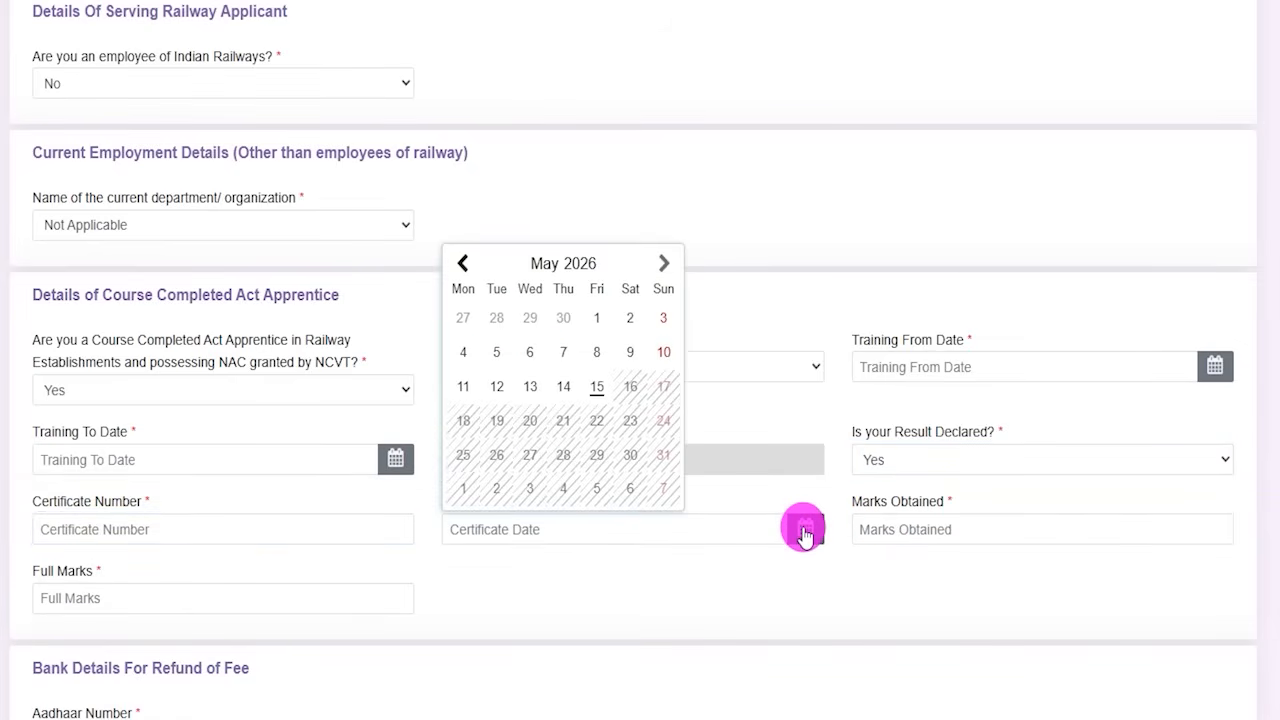
pyautogui.moveTo(869, 501); pyautogui.dragTo(910, 512)
pyautogui.click(892, 529)
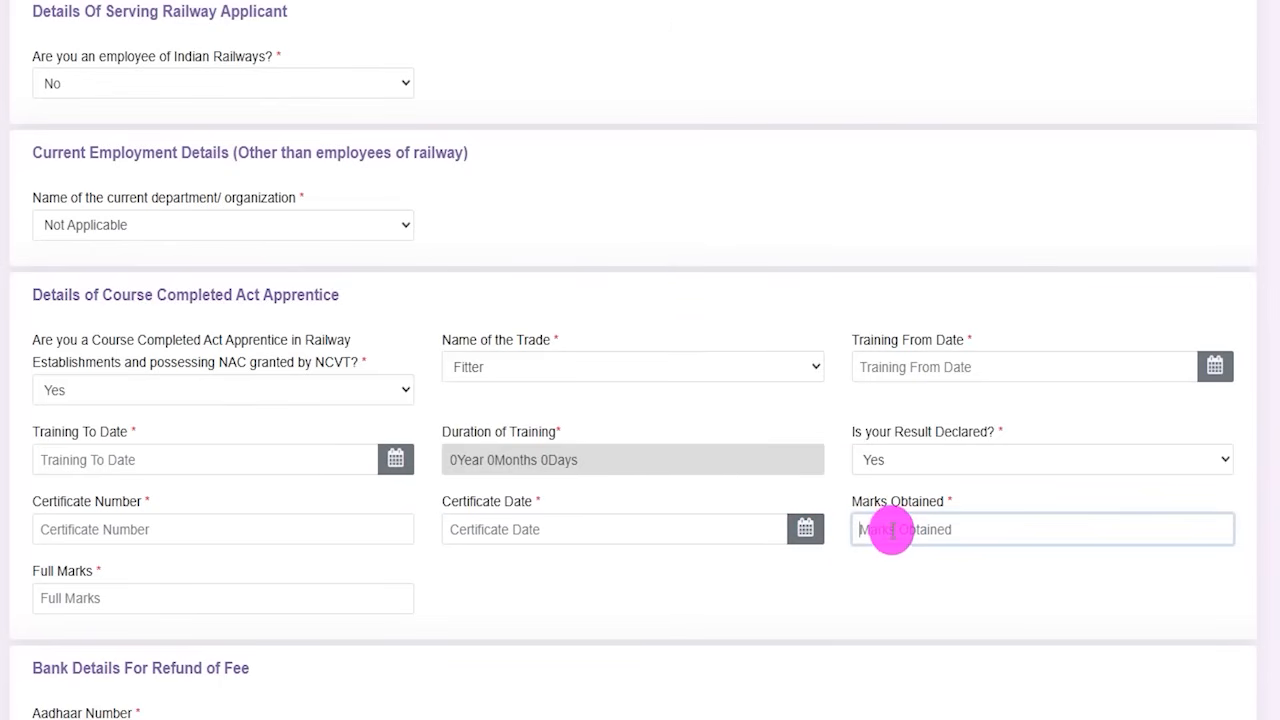
pyautogui.click(137, 574)
pyautogui.moveTo(37, 574); pyautogui.dragTo(87, 595)
pyautogui.click(87, 597)
pyautogui.click(453, 600)
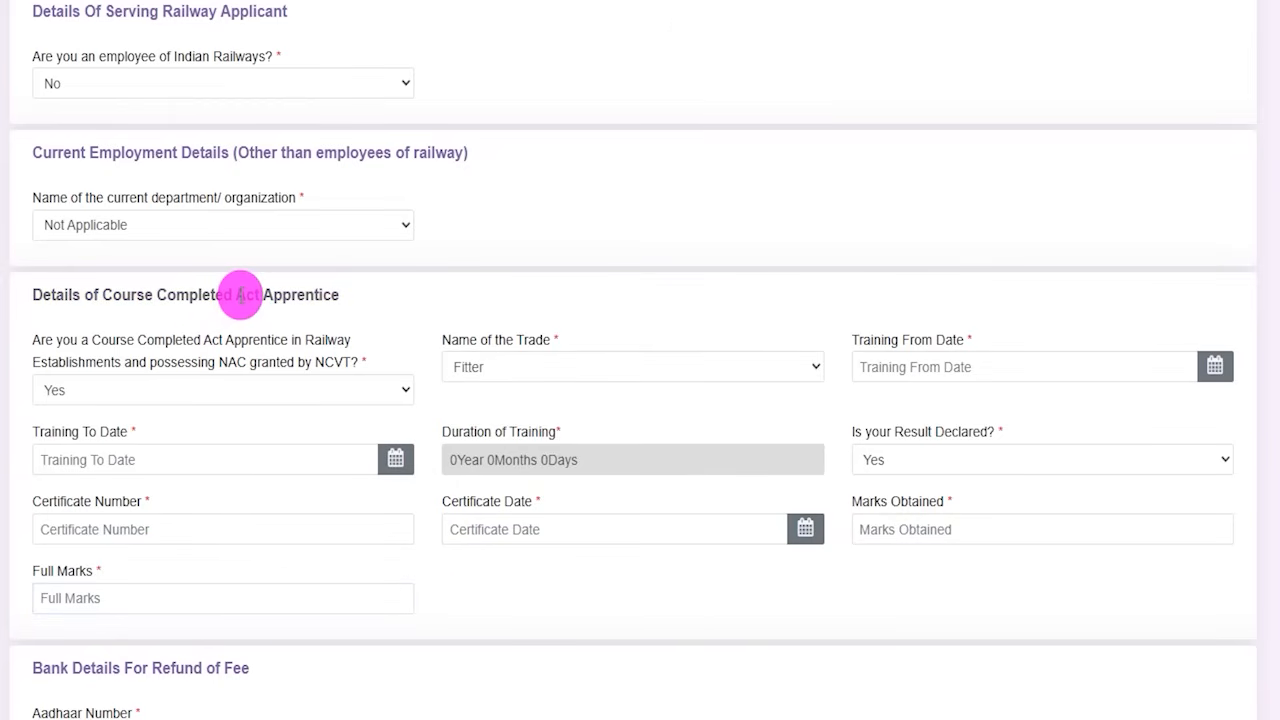
# Set the Course Completed Act Apprentice answer to No
pyautogui.moveTo(238, 295); pyautogui.dragTo(284, 295)
pyautogui.click(208, 390)
pyautogui.click(76, 463)
pyautogui.click(577, 381)
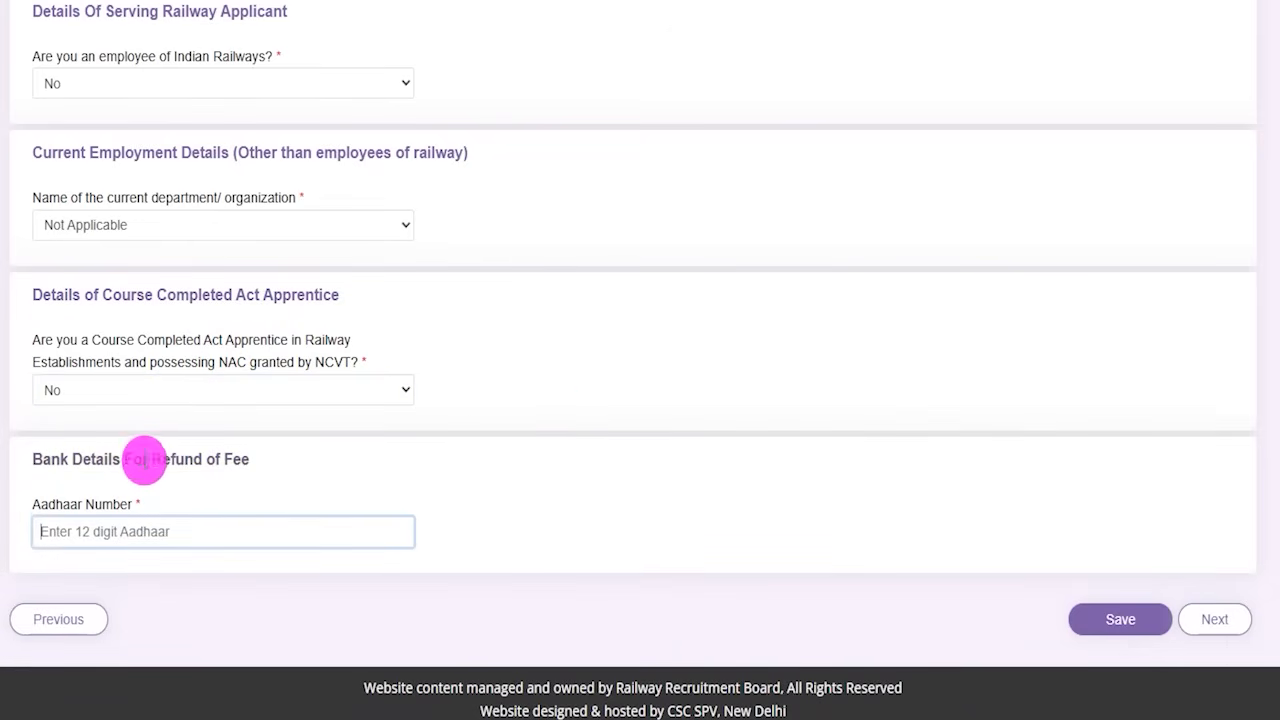
# Examine the Aadhaar number field in the refund bank details and mark the Save and Next options with arrows
pyautogui.moveTo(42, 458); pyautogui.dragTo(166, 460)
pyautogui.moveTo(48, 504); pyautogui.dragTo(94, 504)
pyautogui.click(110, 531)
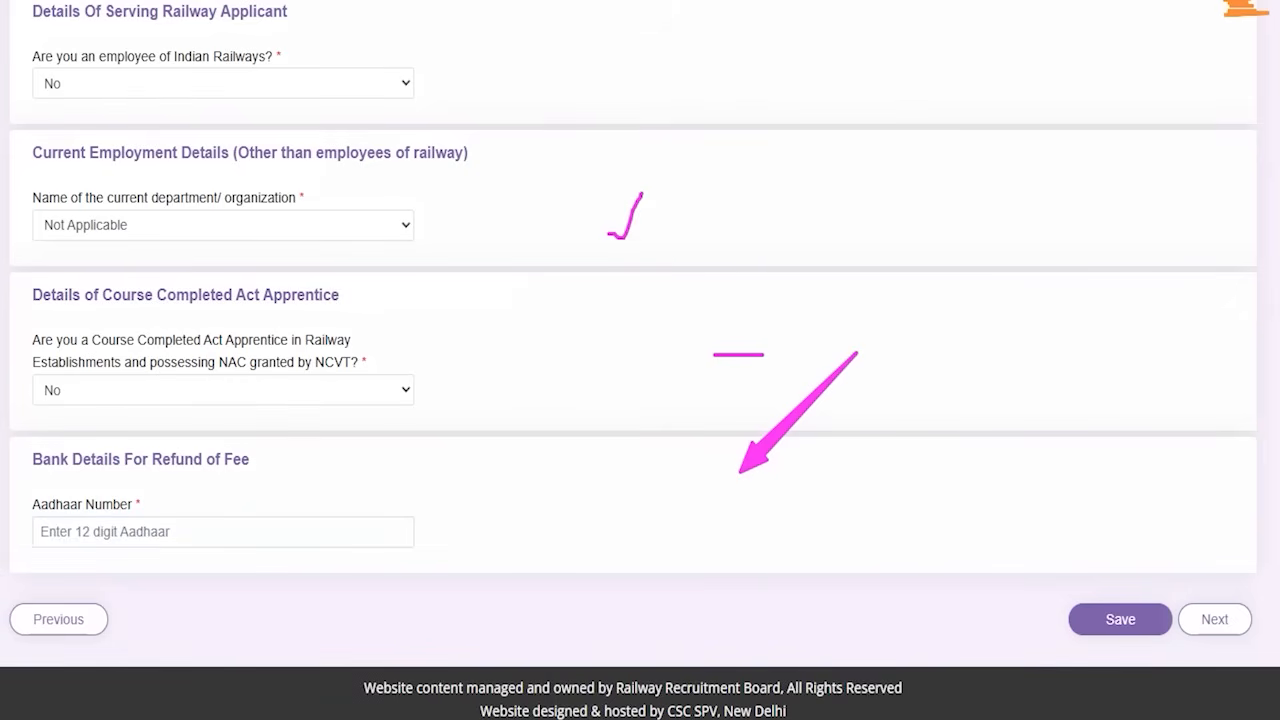
pyautogui.moveTo(1043, 350)
pyautogui.mouseDown()
pyautogui.moveTo(1049, 449)
pyautogui.moveTo(1090, 590)
pyautogui.mouseUp()
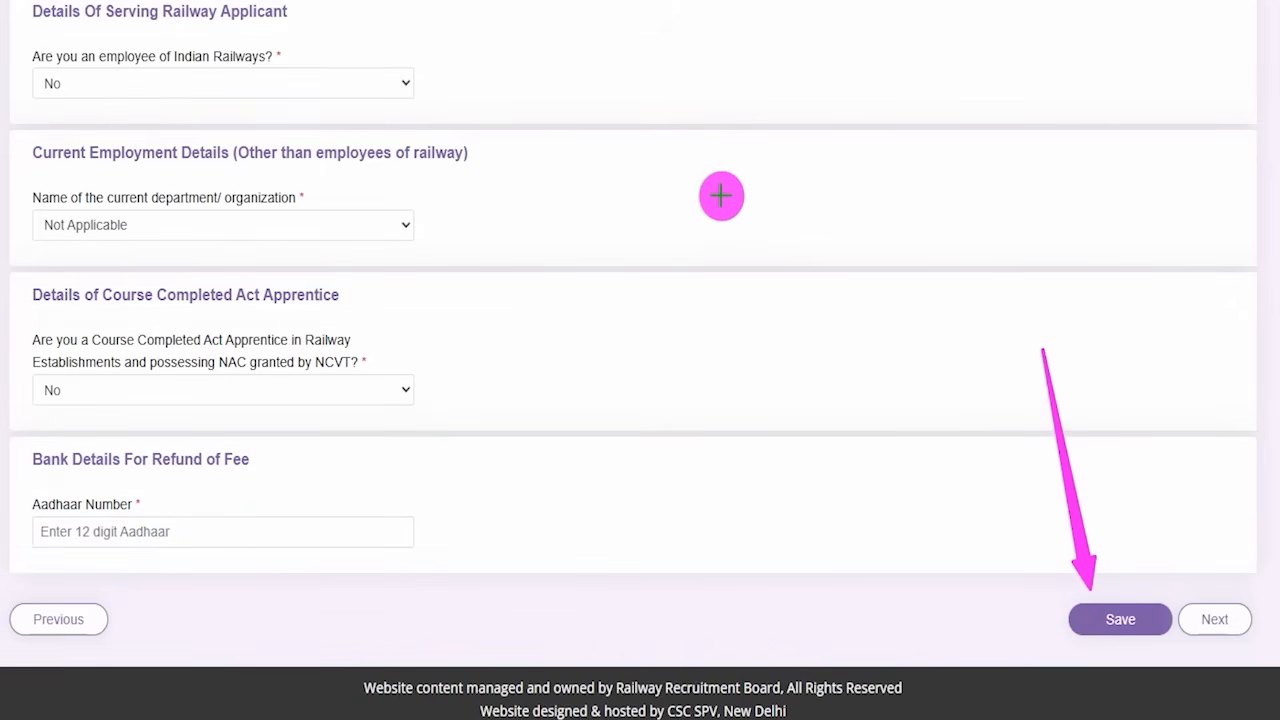
pyautogui.moveTo(1248, 272); pyautogui.dragTo(1234, 612)
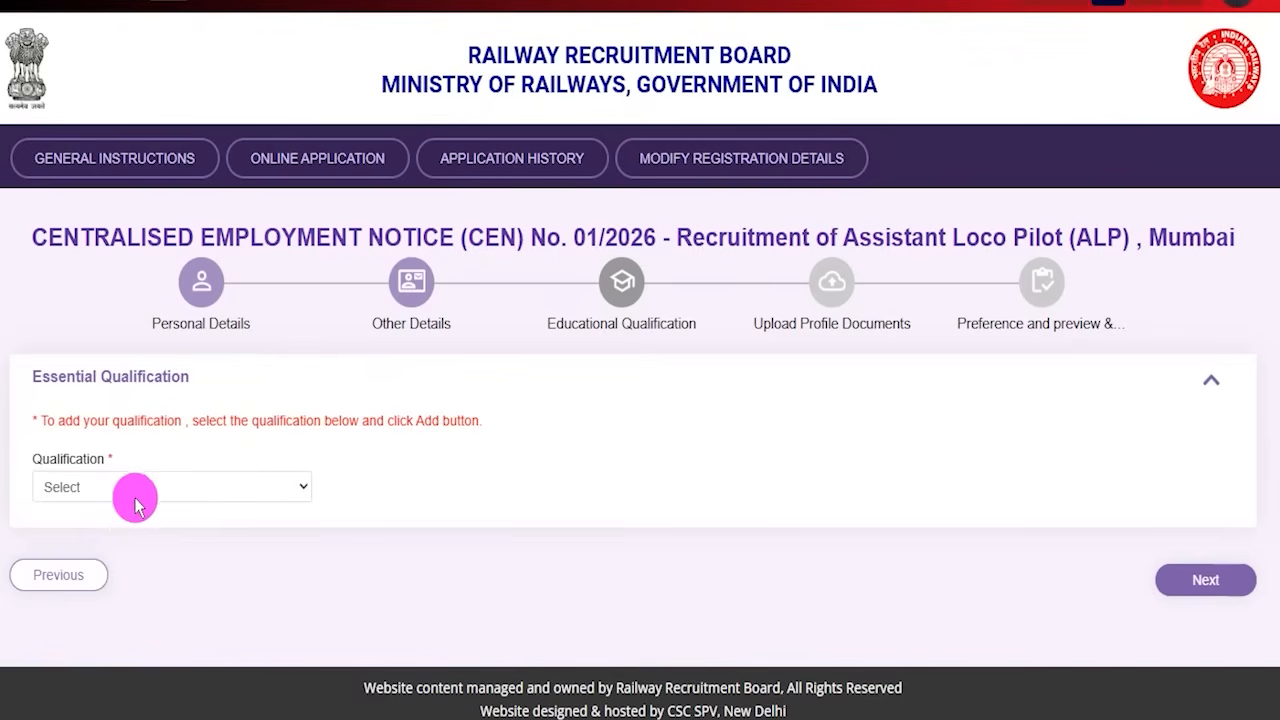
# Choose Matriculation/SSLC as the essential qualification to add
pyautogui.click(136, 495)
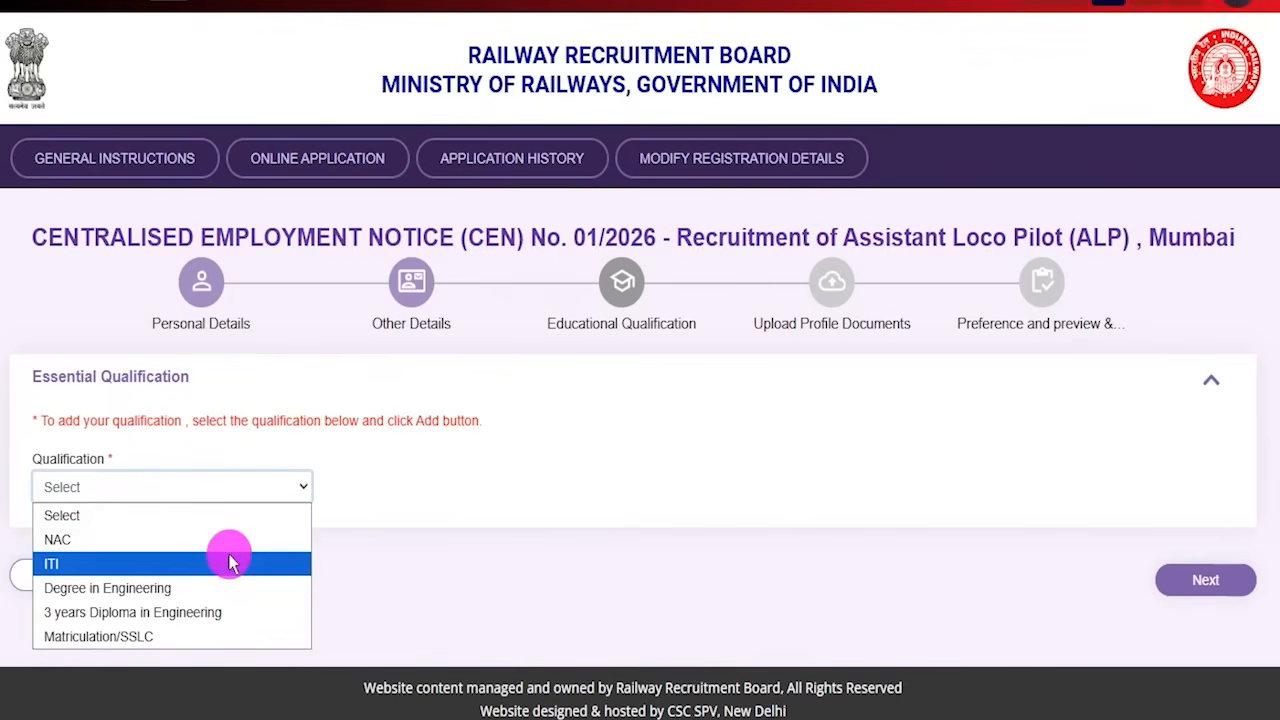
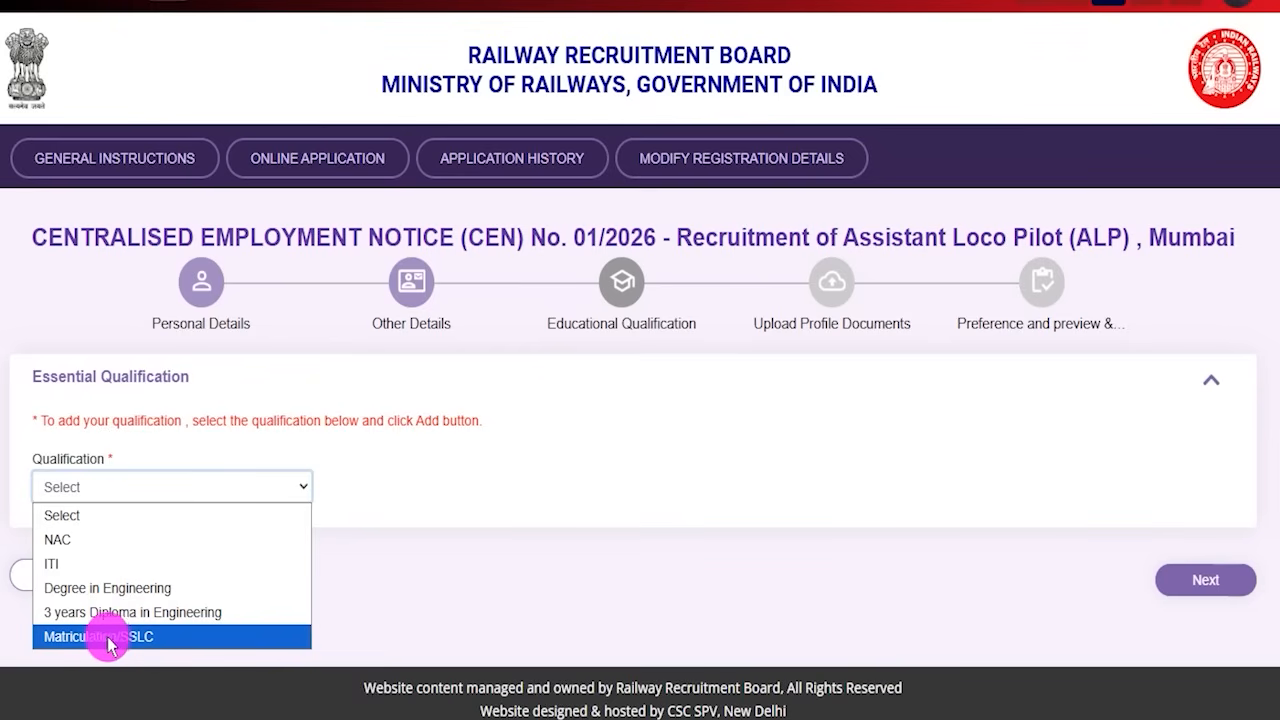
pyautogui.click(125, 637)
pyautogui.scroll(-2, 457, 291)
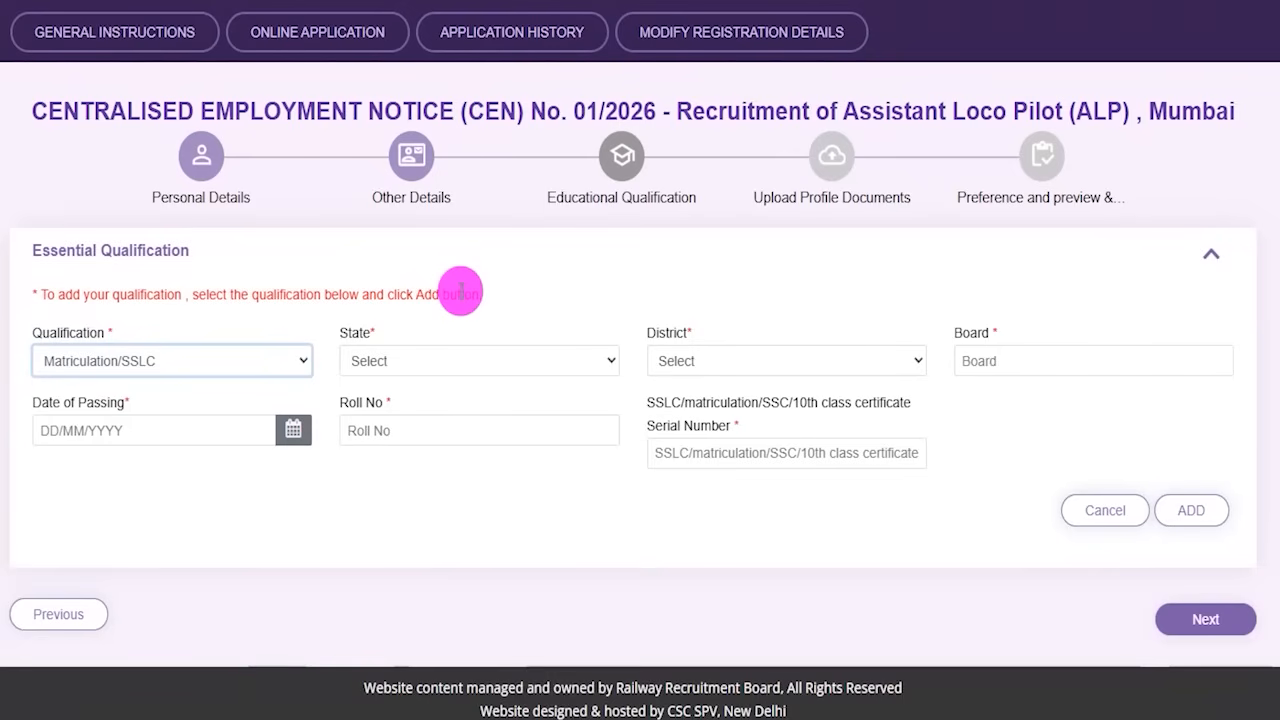
# For the matriculation entry, set the state to UTTAR PRADESH, the district to Saharanpur and the board to CBSE
pyautogui.click(443, 366)
pyautogui.scroll(-5, 449, 280)
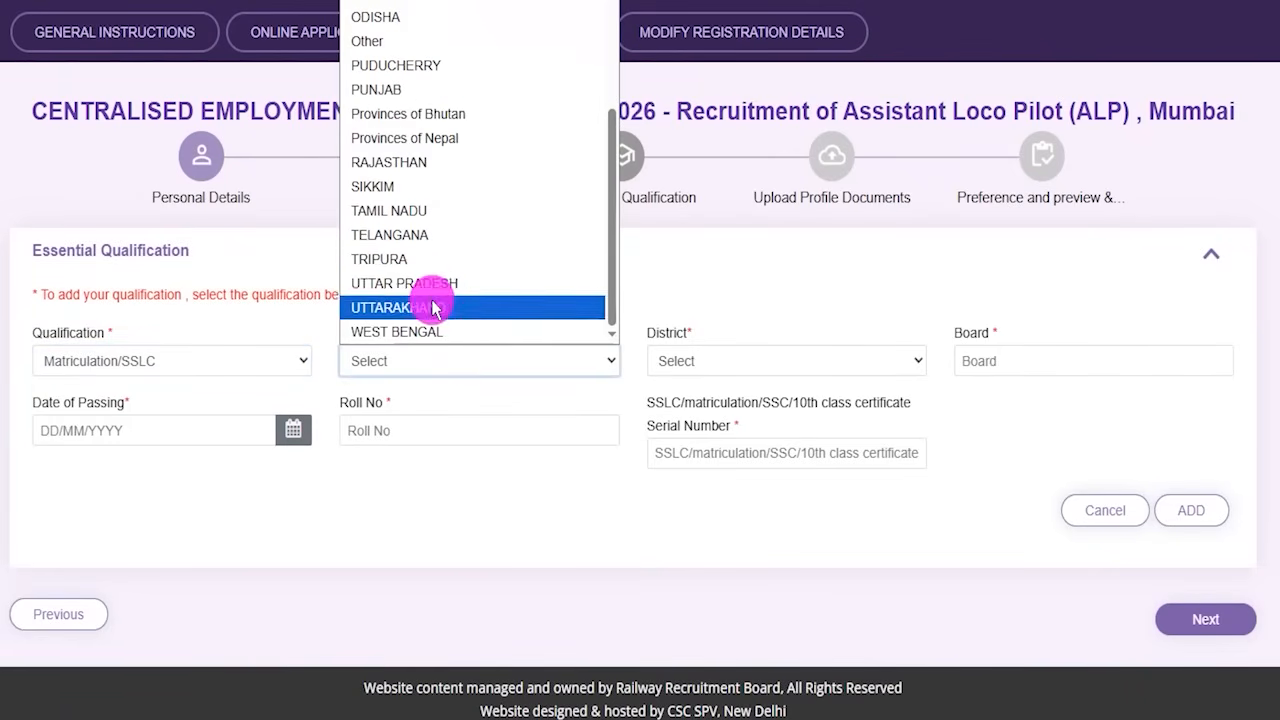
pyautogui.click(440, 283)
pyautogui.click(712, 365)
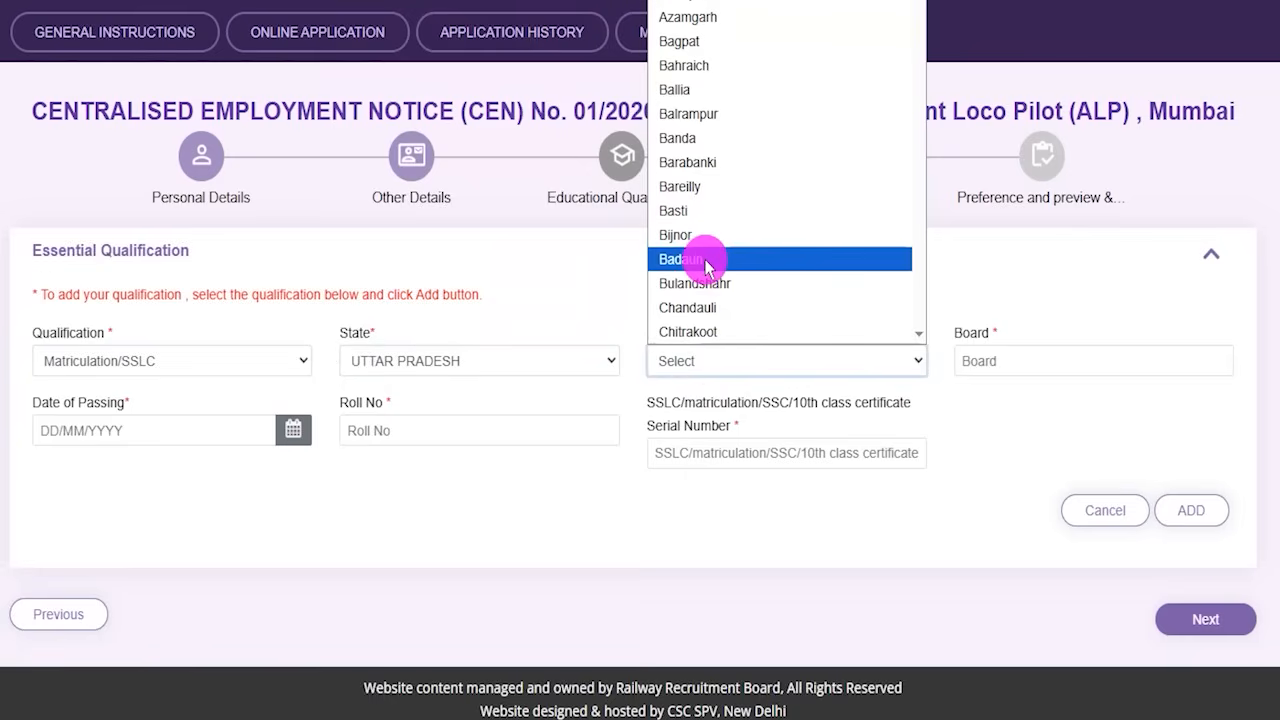
pyautogui.press('s')
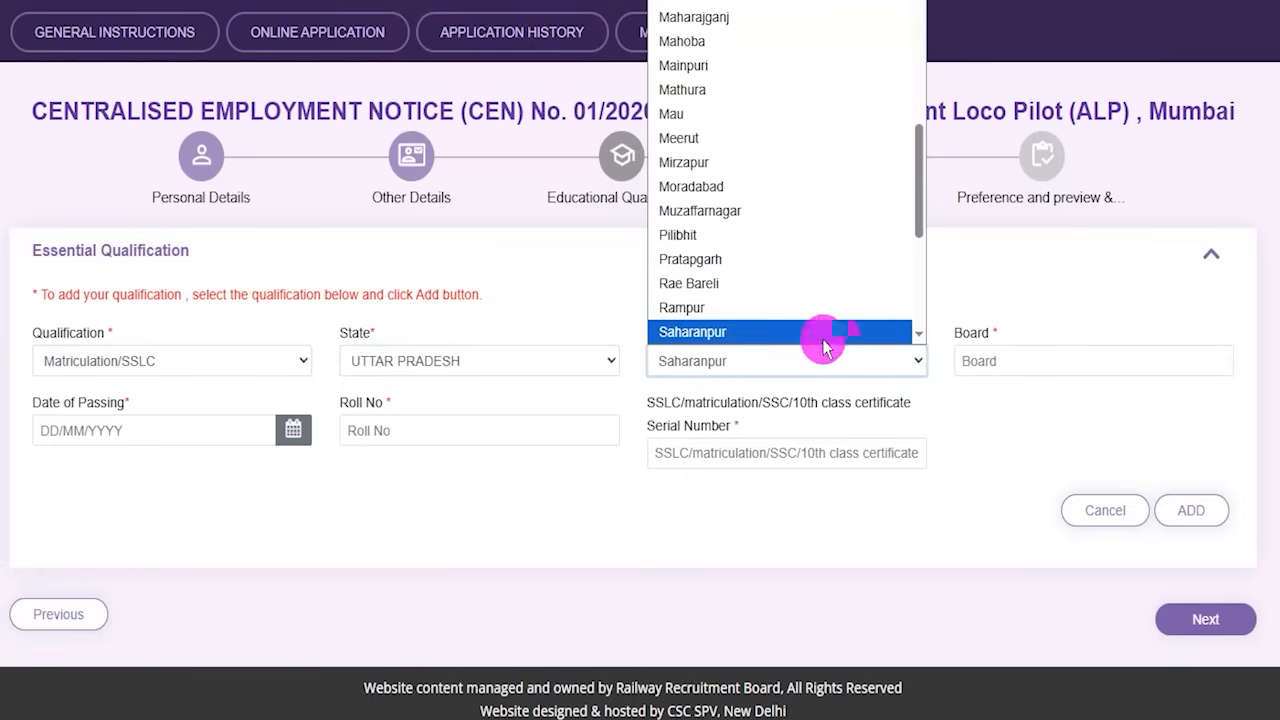
pyautogui.click(981, 361)
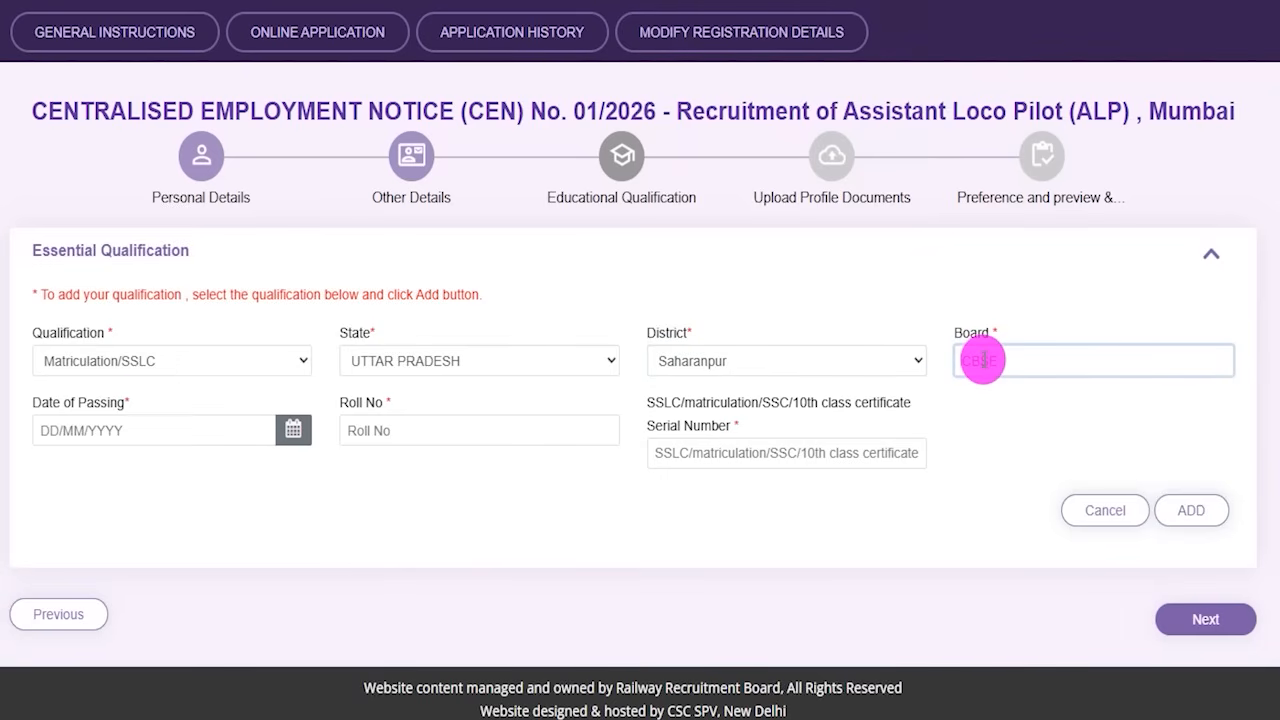
# Examine the matriculation date of passing, roll number and certificate serial number fields and mark the ADD option with pen strokes
pyautogui.click(291, 432)
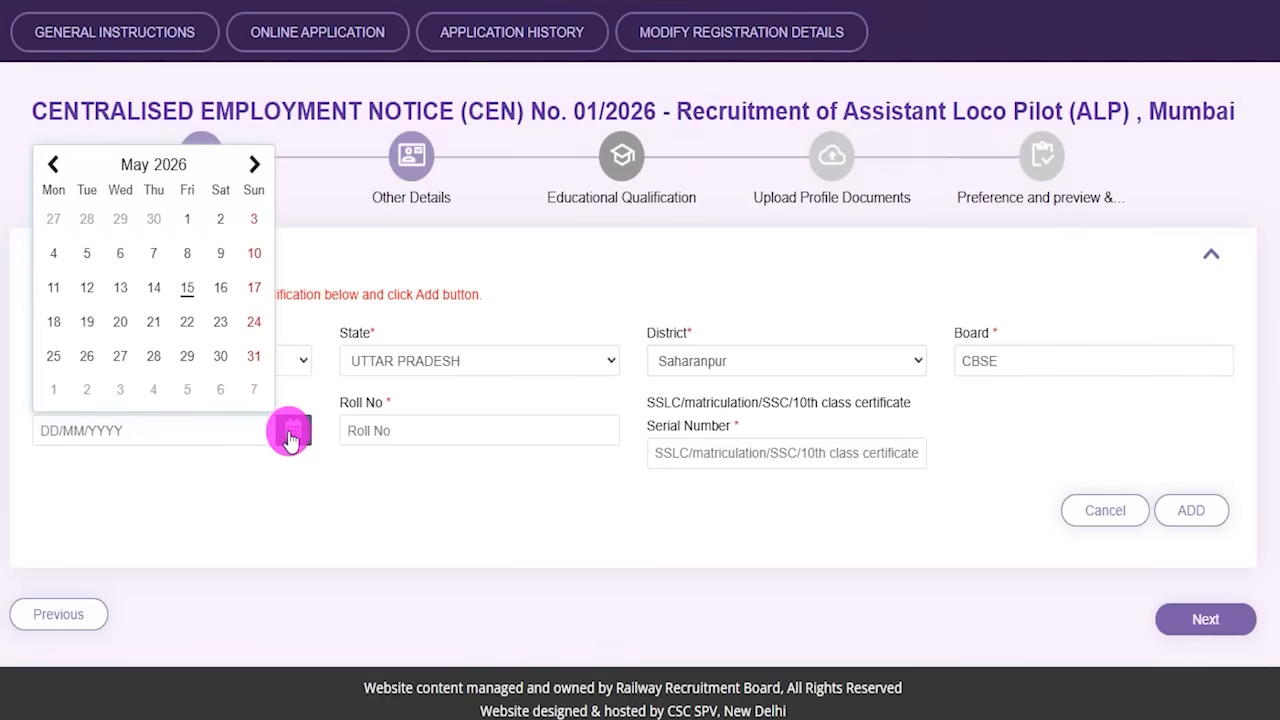
pyautogui.click(366, 432)
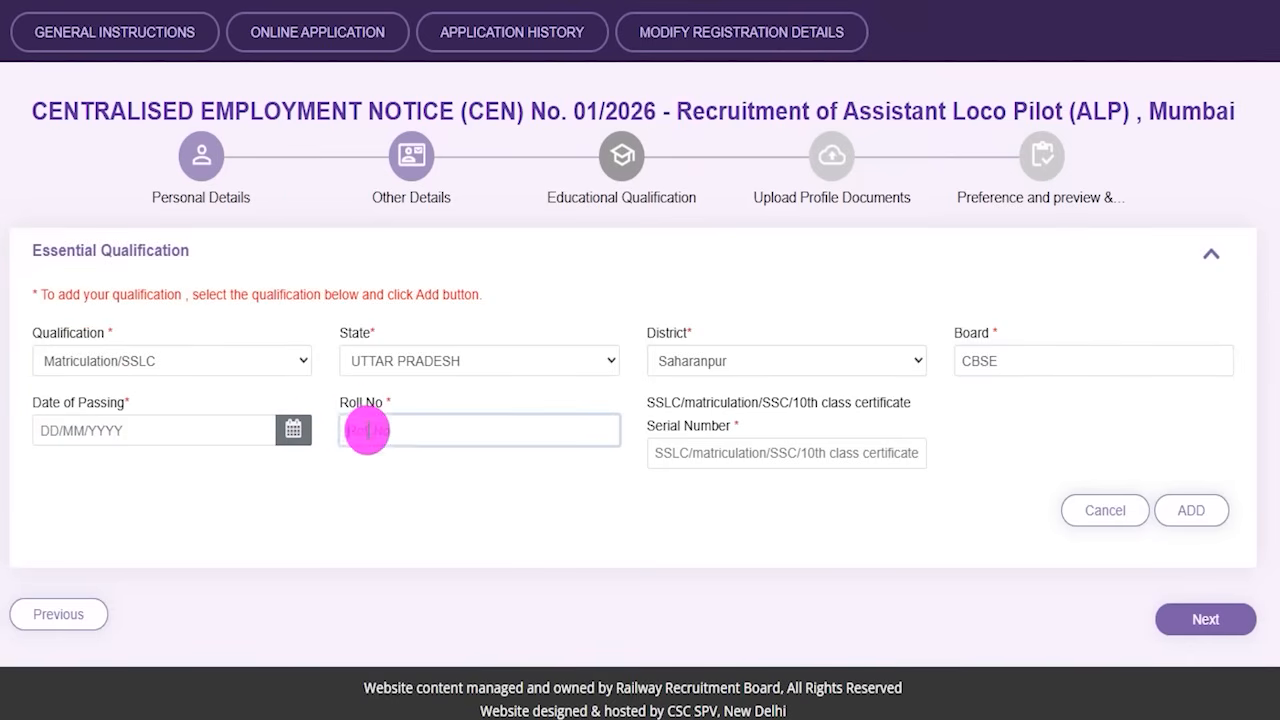
pyautogui.click(719, 455)
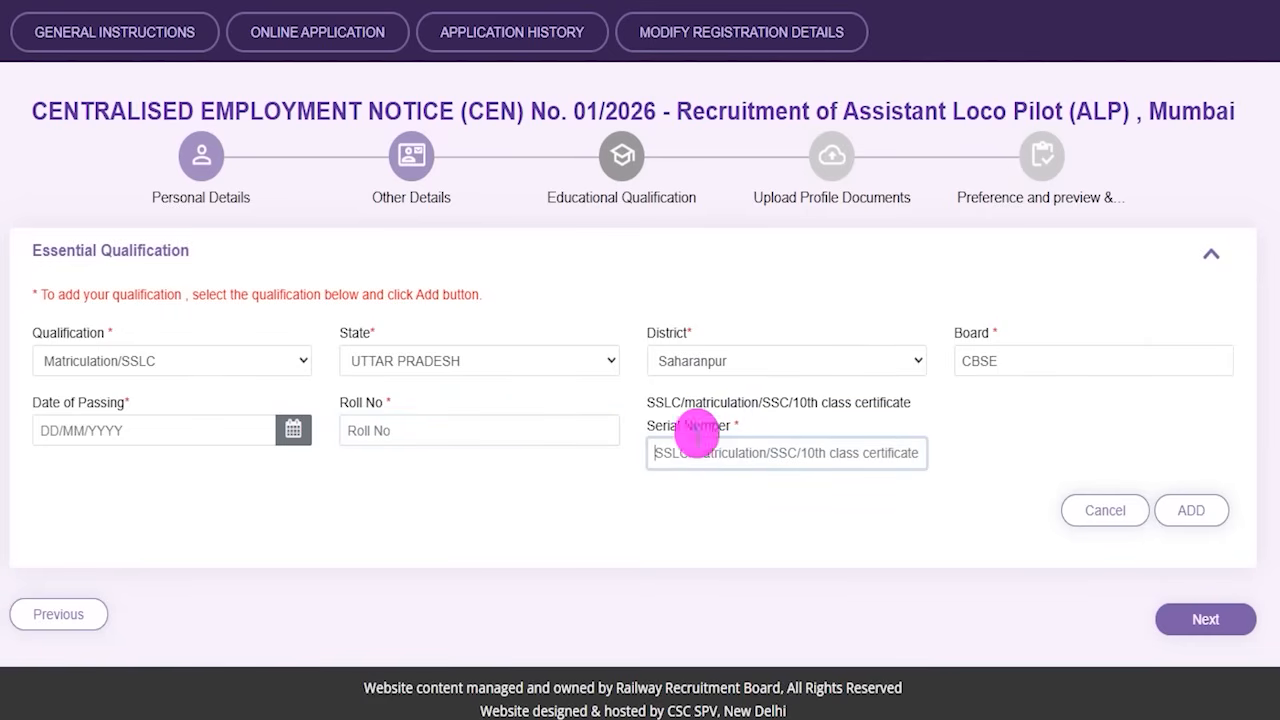
pyautogui.click(482, 531)
pyautogui.moveTo(455, 485); pyautogui.dragTo(520, 433)
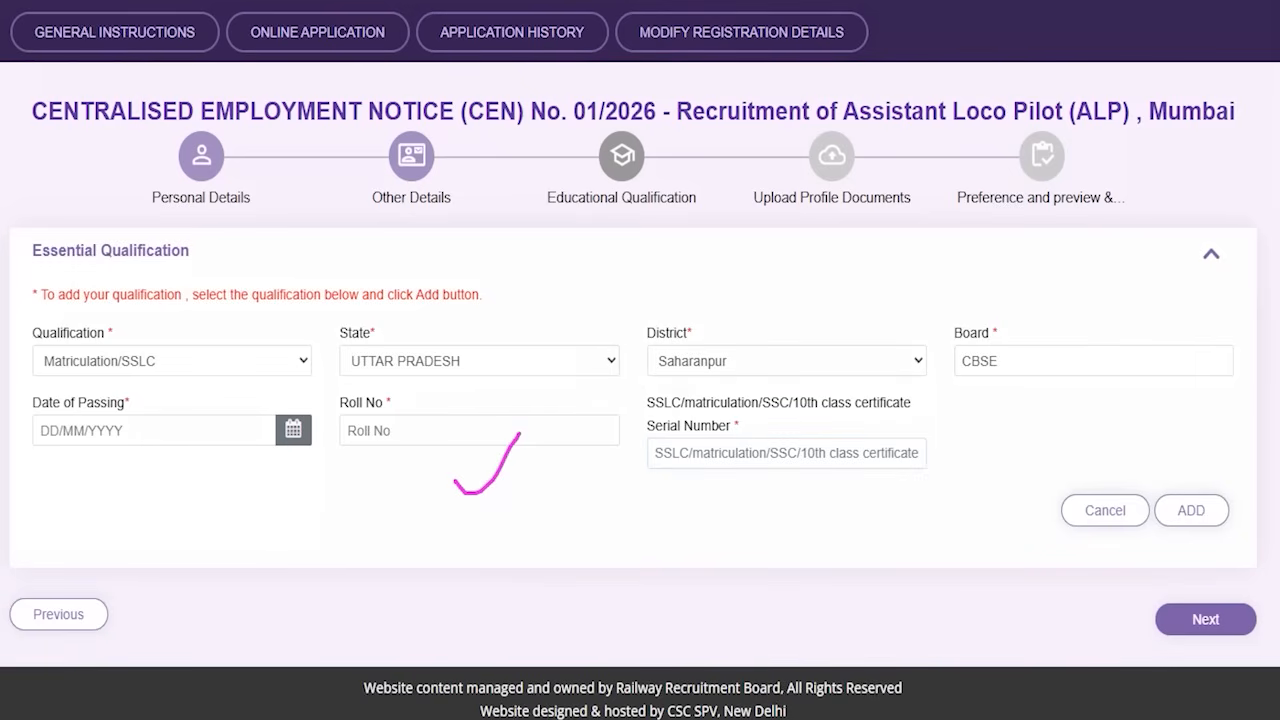
pyautogui.moveTo(1142, 459)
pyautogui.mouseDown()
pyautogui.moveTo(1188, 472)
pyautogui.moveTo(1230, 521)
pyautogui.mouseUp()
pyautogui.moveTo(1239, 534); pyautogui.dragTo(1250, 558)
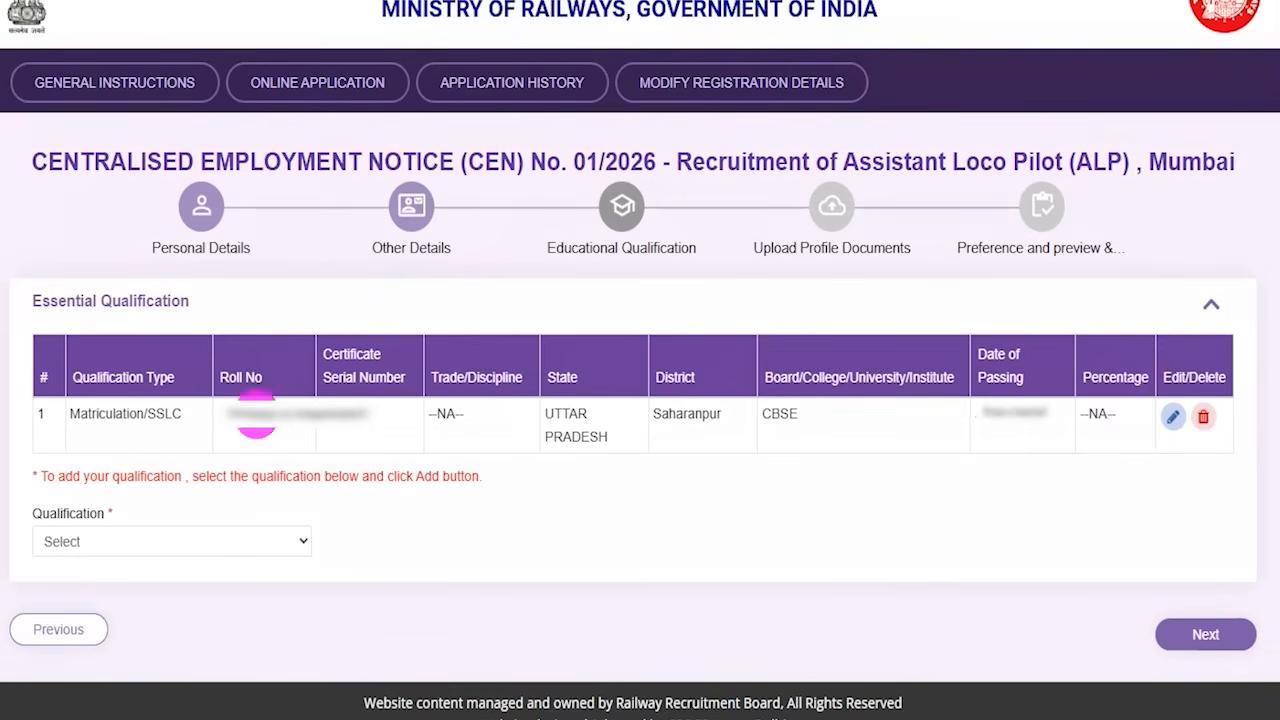
# Point out the Matriculation/SSLC row and its edit option with pen marks, and clear the marks
pyautogui.moveTo(357, 443); pyautogui.dragTo(429, 371)
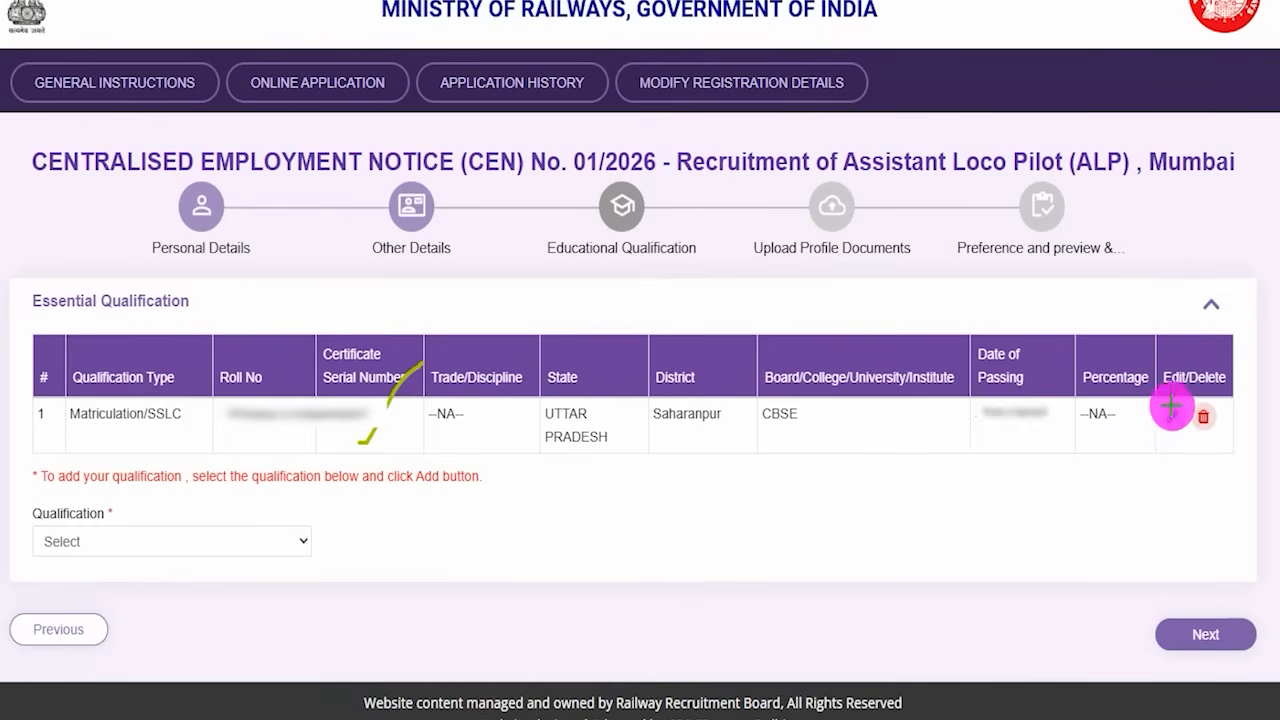
pyautogui.moveTo(1172, 408)
pyautogui.mouseDown()
pyautogui.moveTo(1218, 433)
pyautogui.moveTo(1190, 410)
pyautogui.mouseUp()
pyautogui.press('Escape')
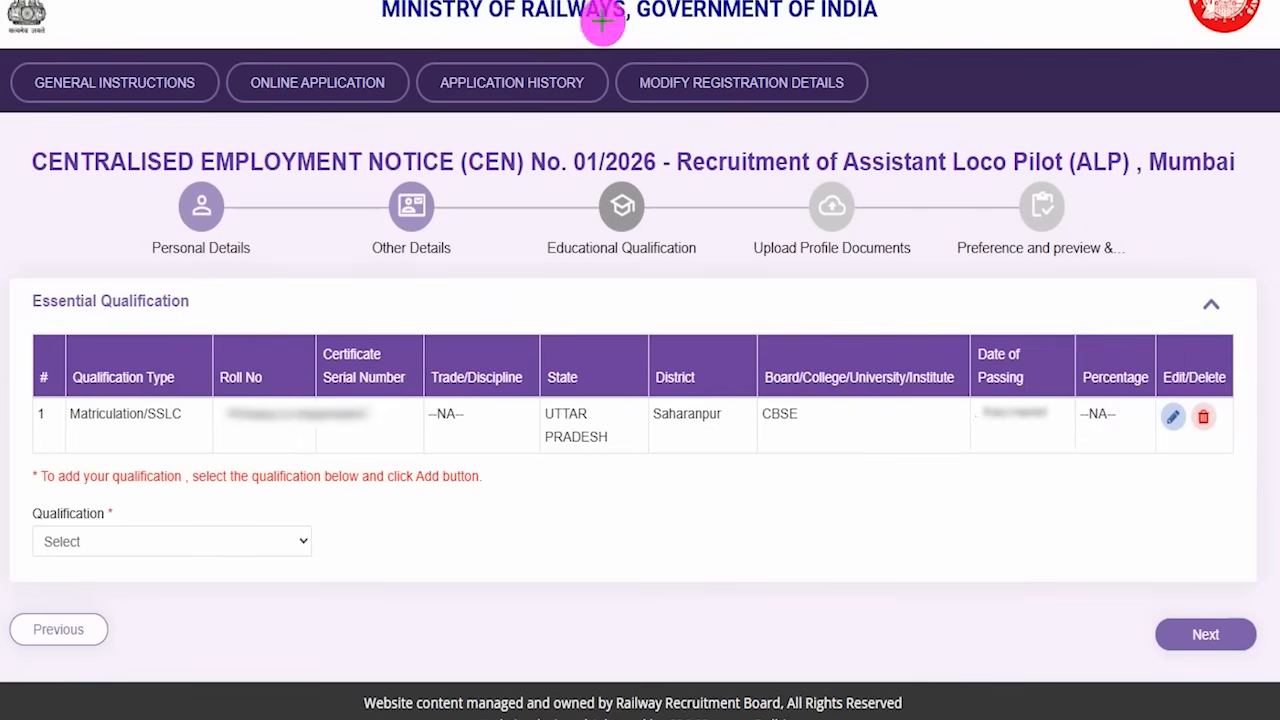
# Choose ITI as the second essential qualification and set its discipline to Fitter
pyautogui.click(162, 538)
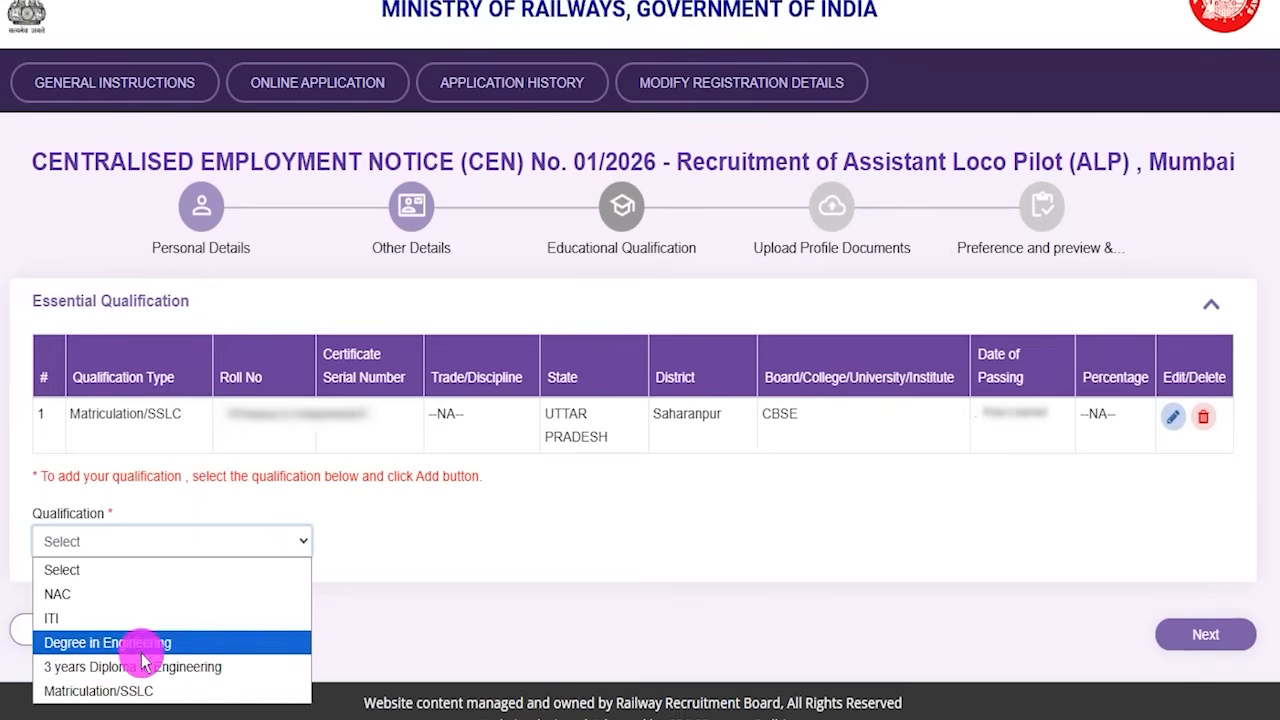
pyautogui.click(70, 619)
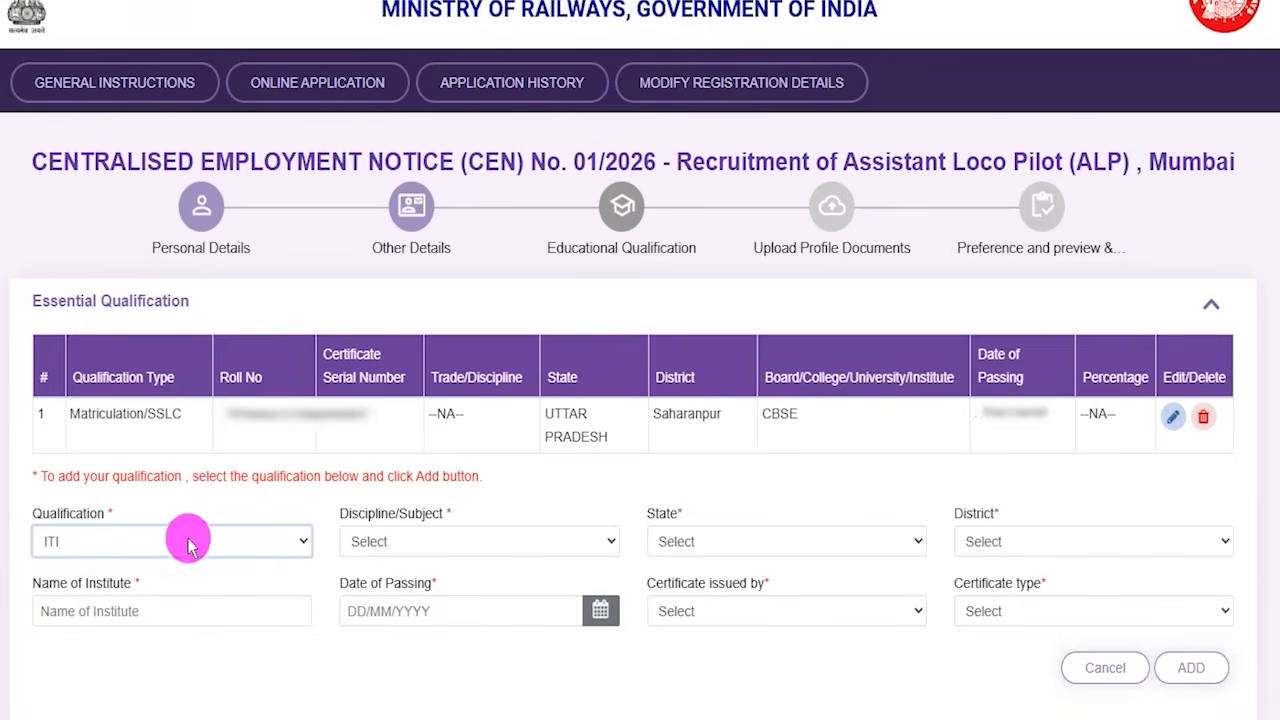
pyautogui.click(404, 550)
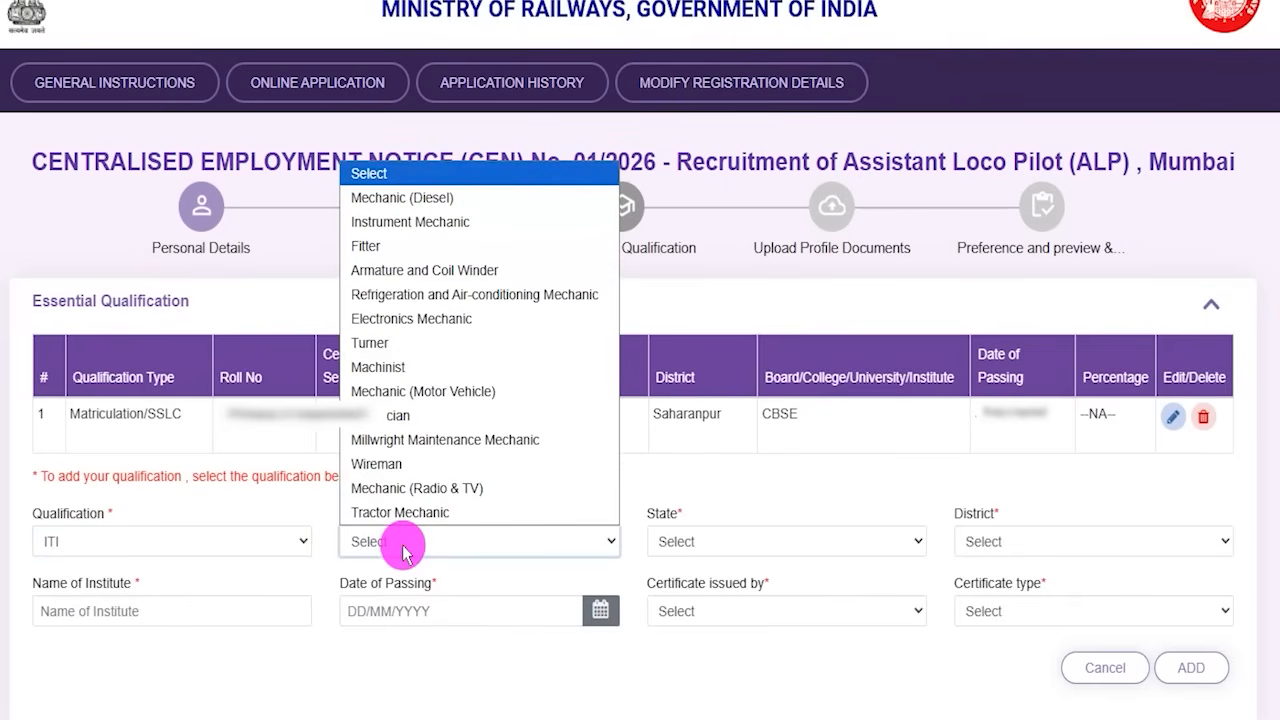
pyautogui.click(397, 250)
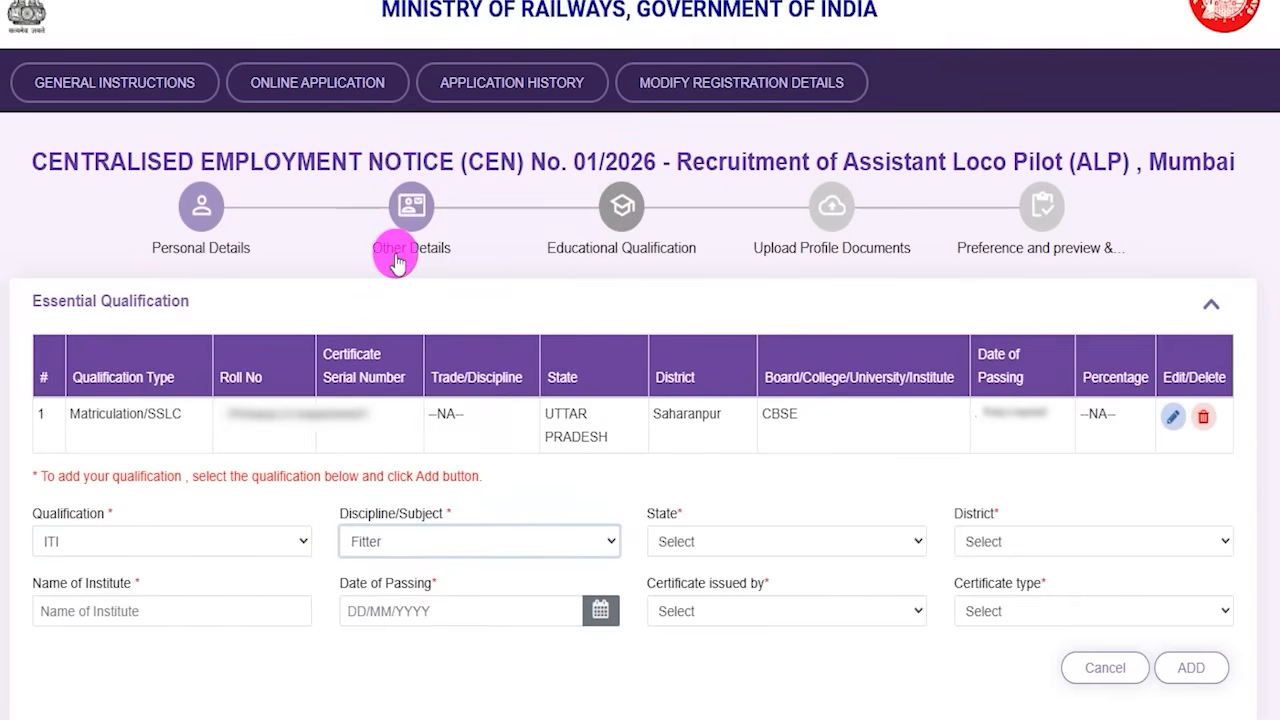
# For the ITI entry, set the state to UTTAR PRADESH and go through the district, institute name and date of passing fields
pyautogui.click(700, 550)
pyautogui.scroll(-5, 700, 540)
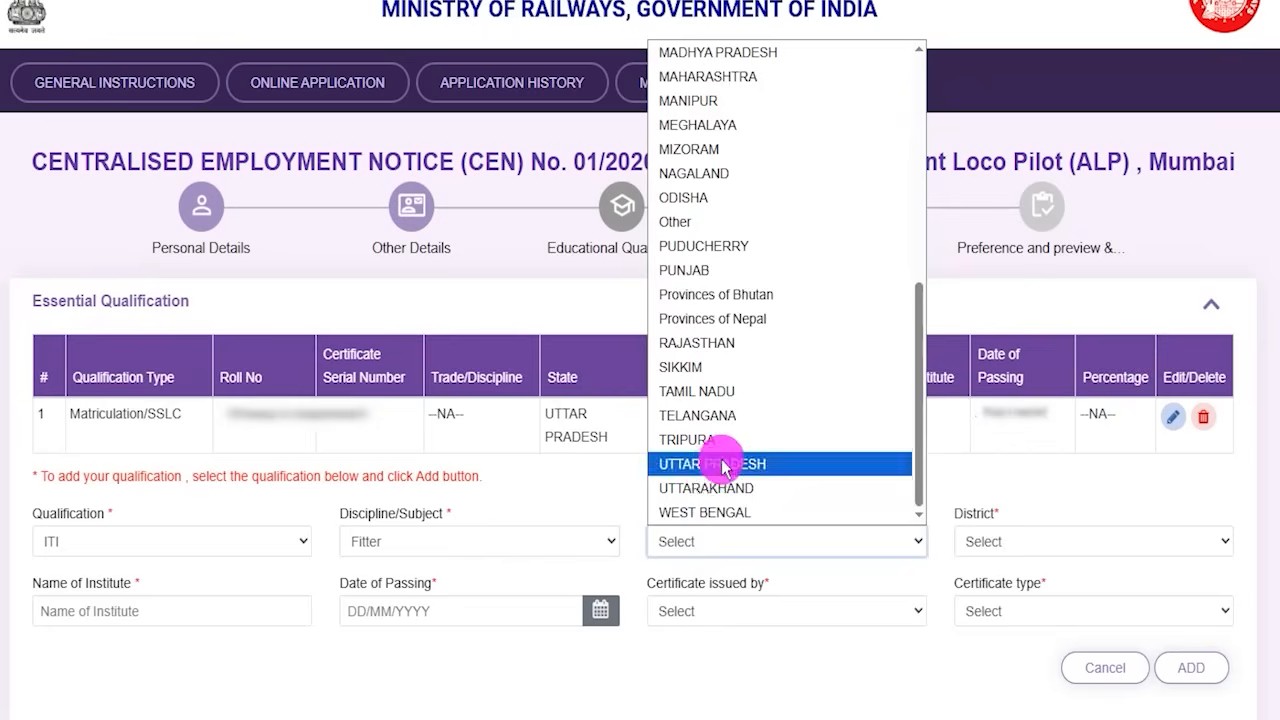
pyautogui.click(722, 466)
pyautogui.click(1008, 543)
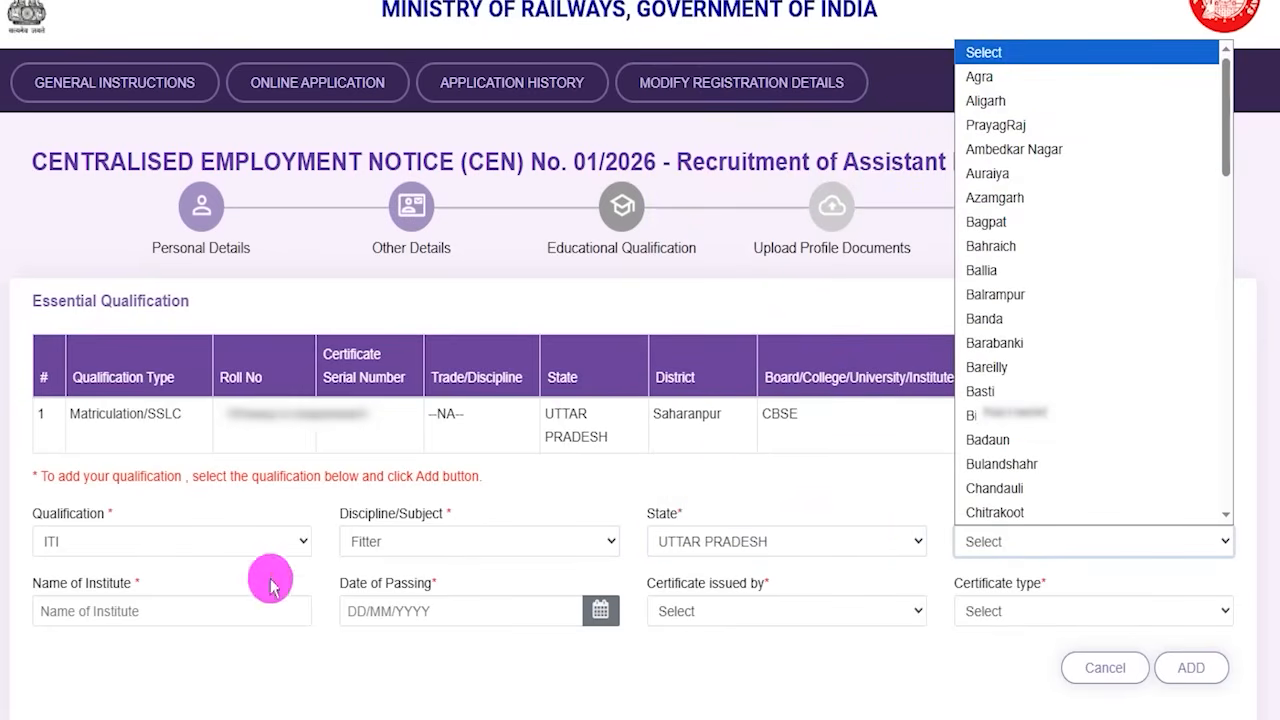
pyautogui.moveTo(57, 586); pyautogui.dragTo(129, 586)
pyautogui.click(112, 610)
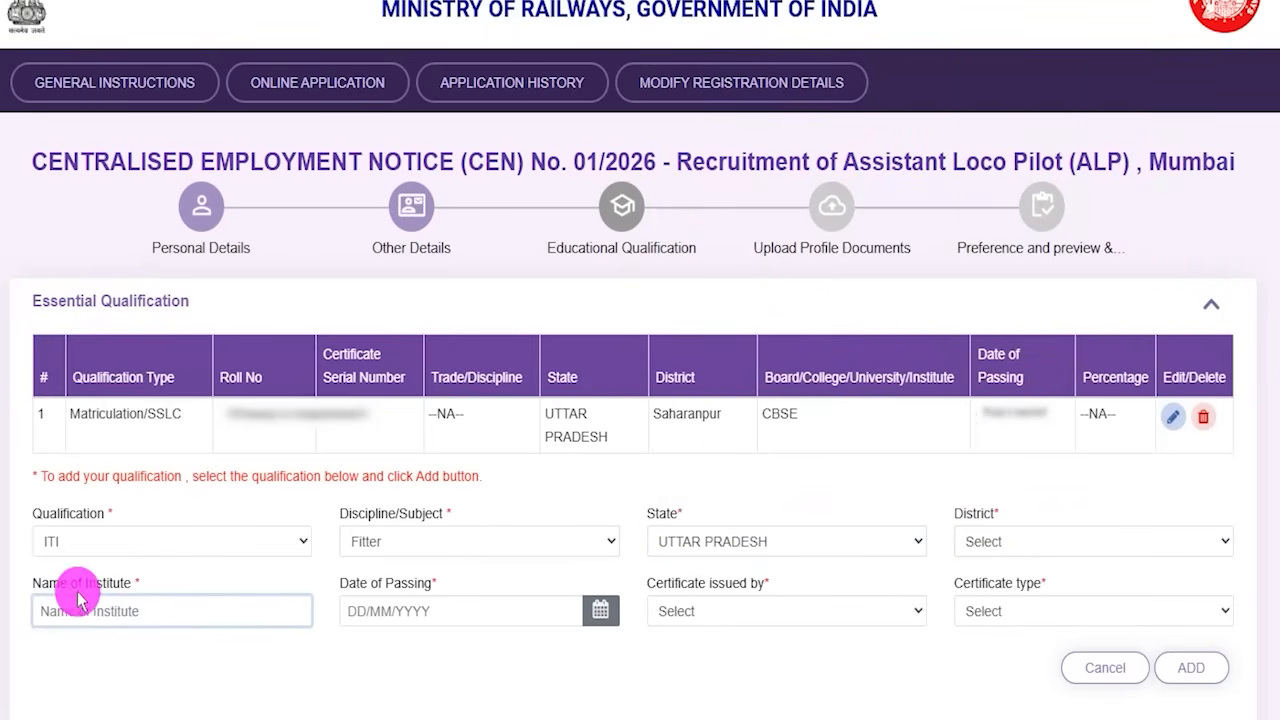
pyautogui.click(600, 612)
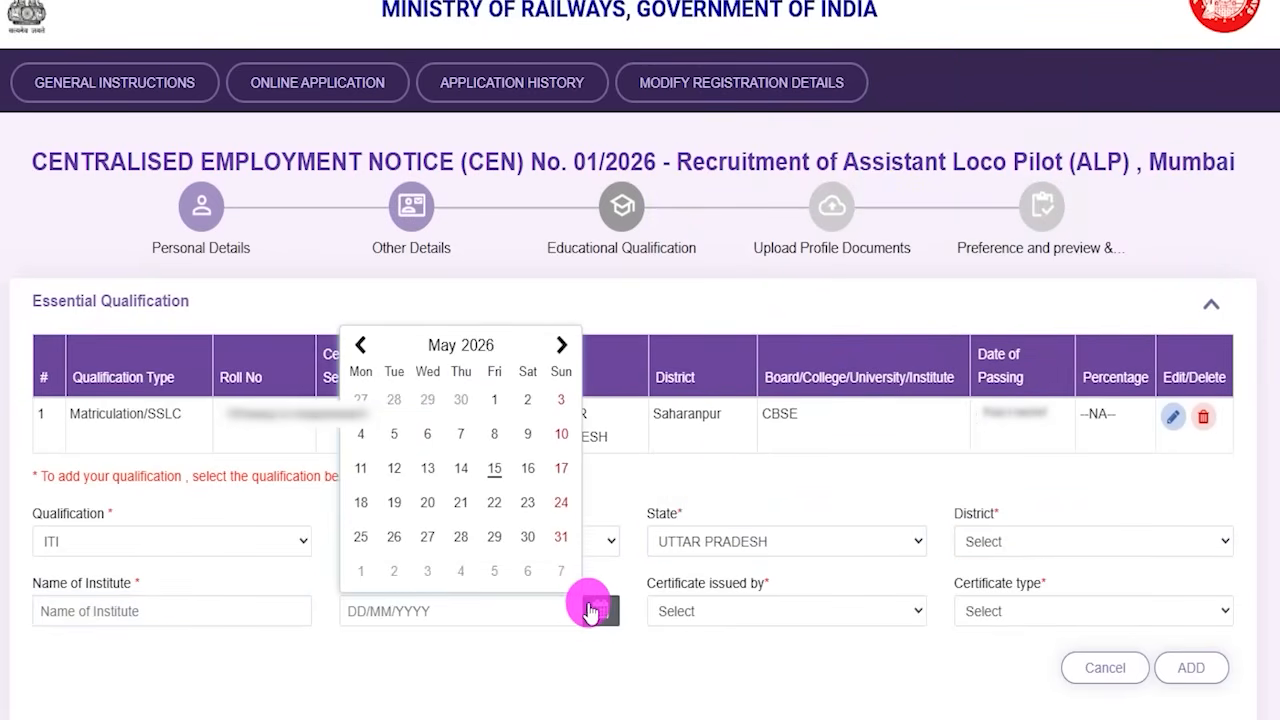
# Set the ITI certificate issuer to NCVT and the certificate type to National Trade certificate(NTC), and add the qualification
pyautogui.click(729, 610)
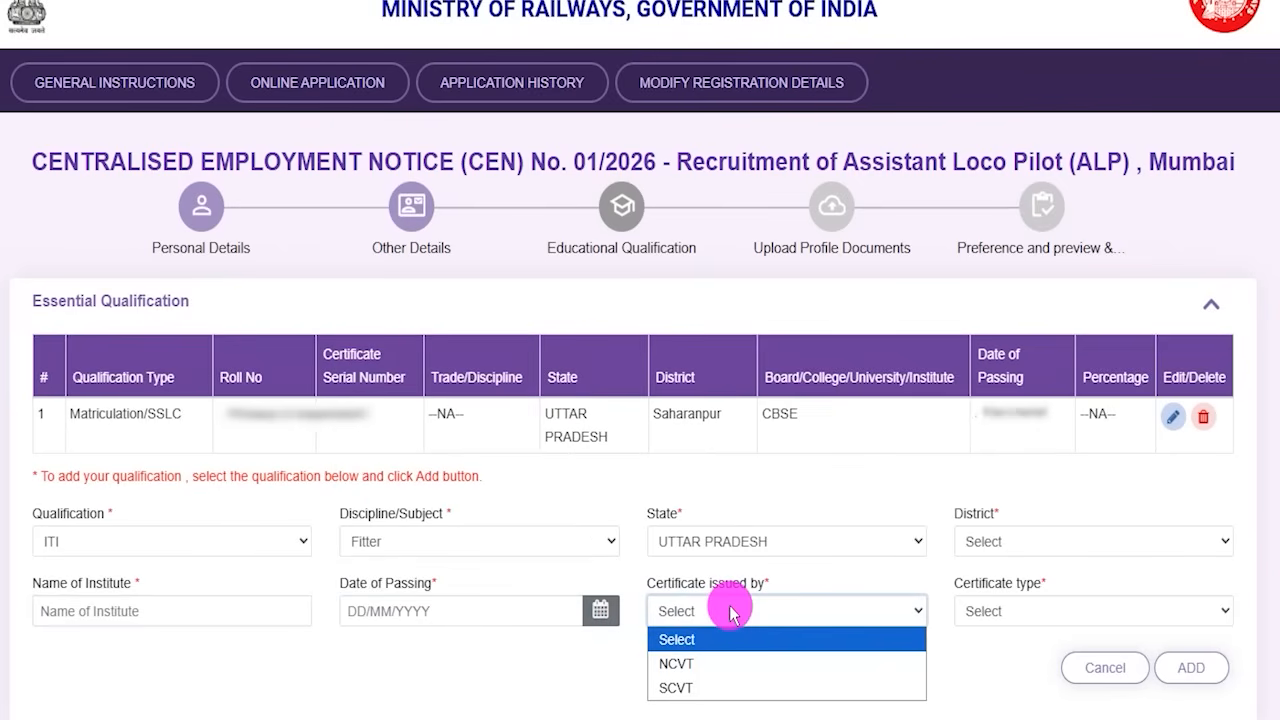
pyautogui.click(694, 664)
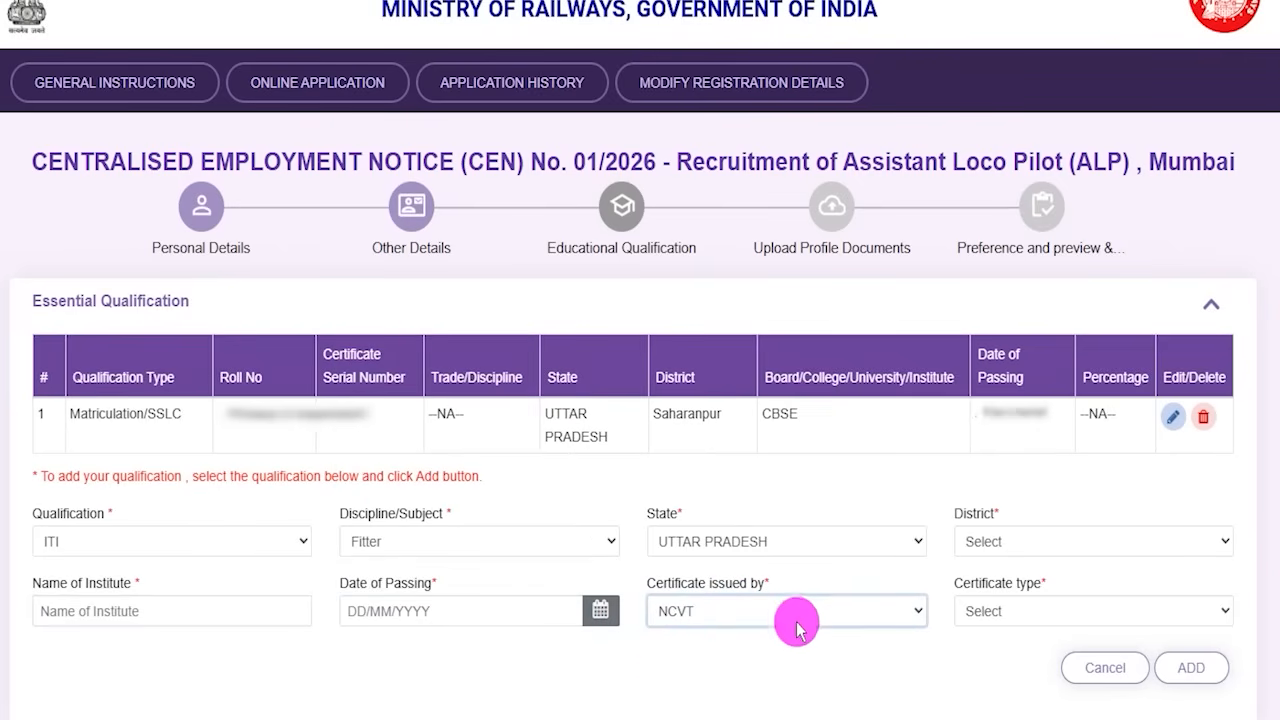
pyautogui.click(996, 612)
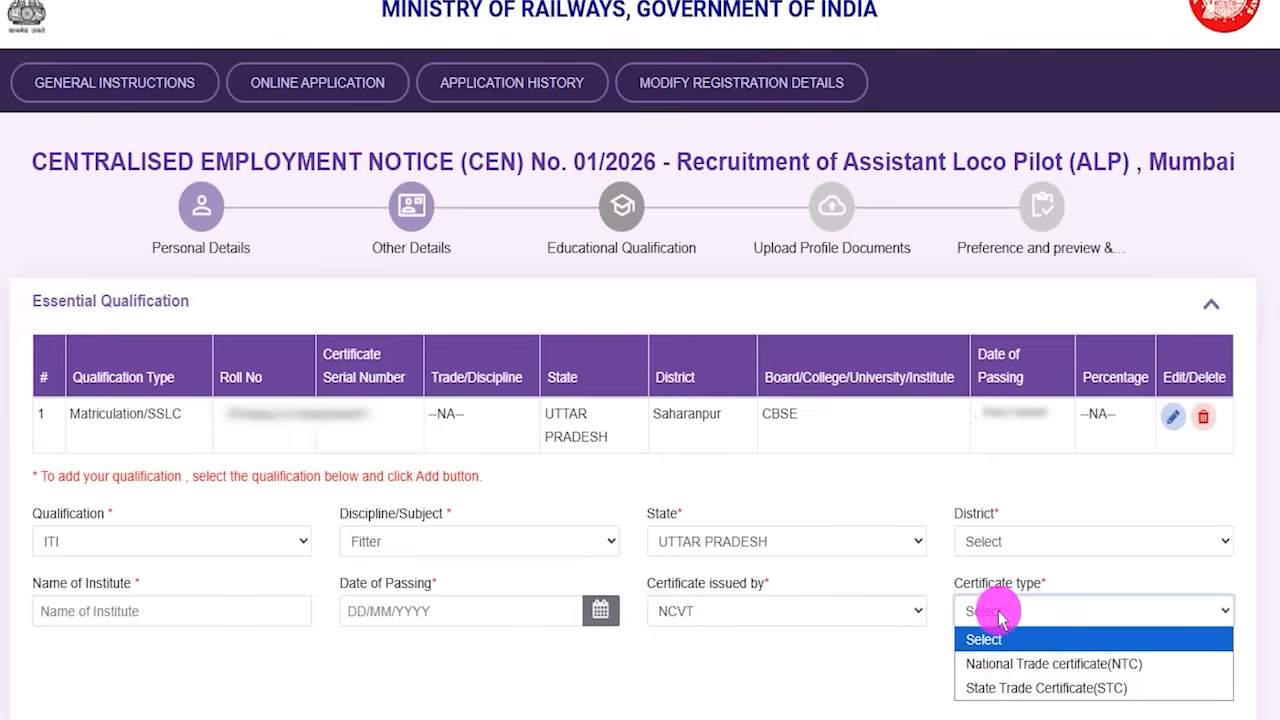
pyautogui.click(978, 664)
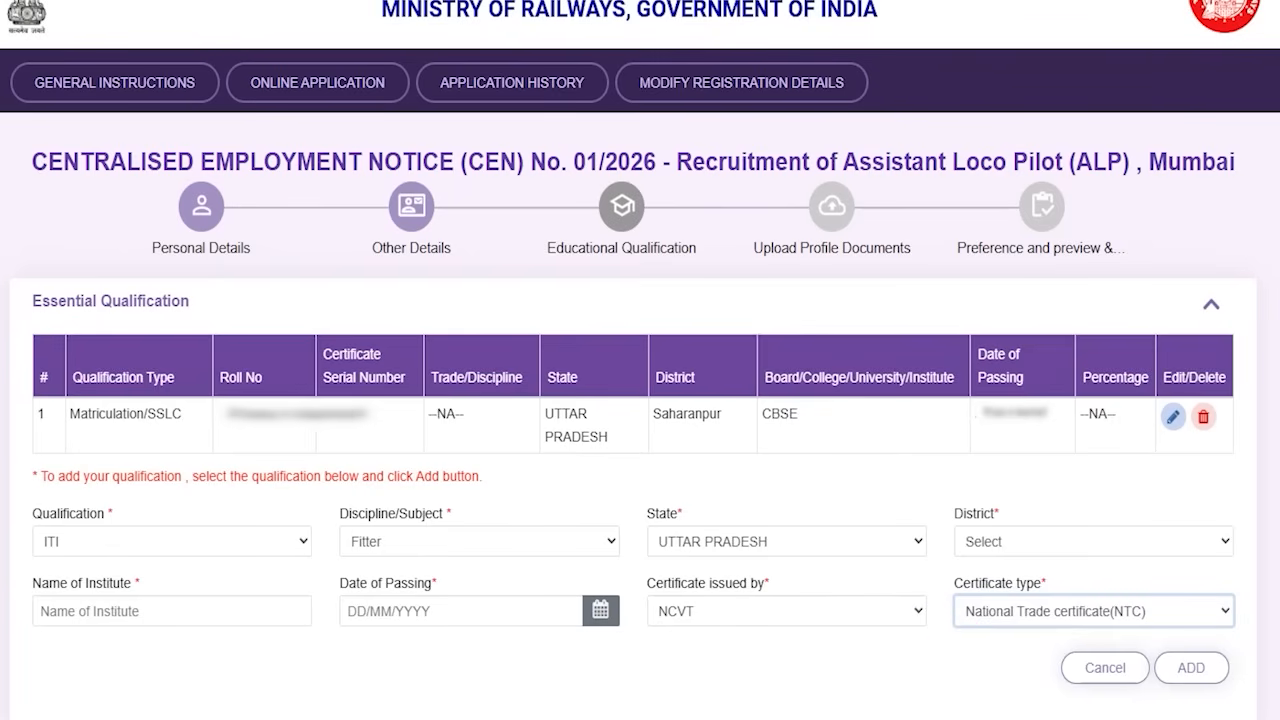
pyautogui.click(1200, 667)
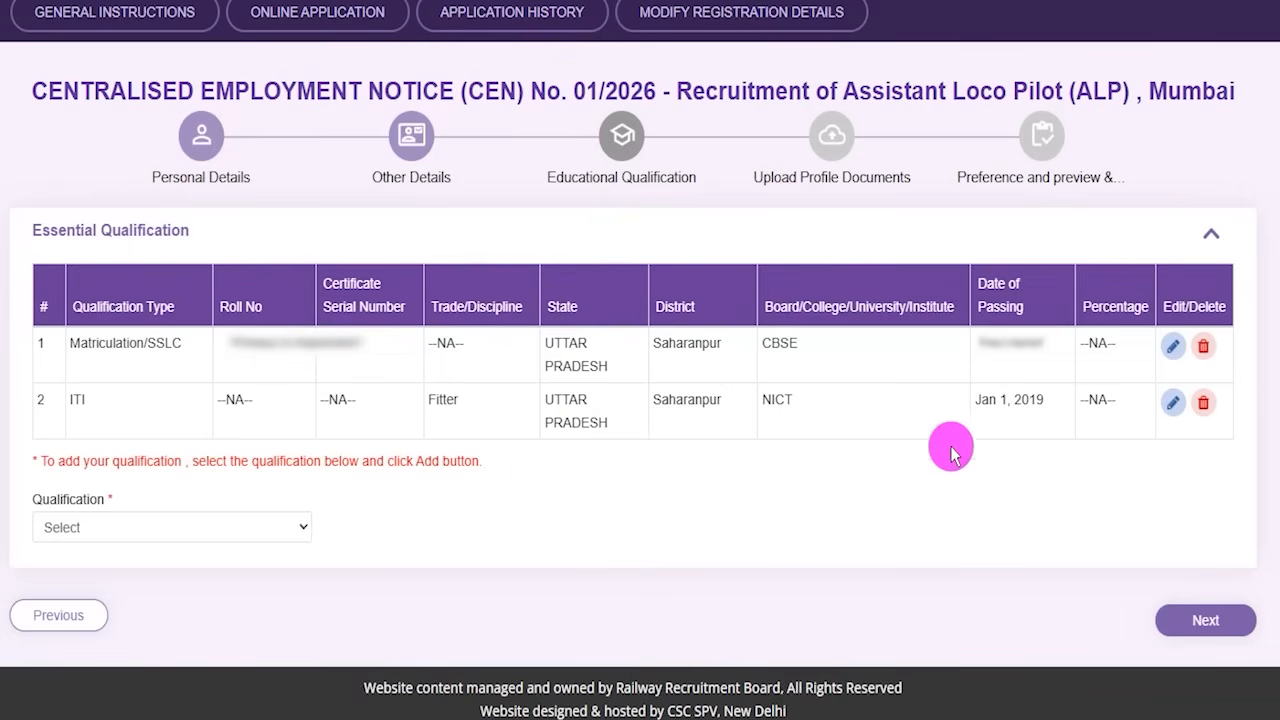
# Examine the qualification types offered for a further entry without selecting one
pyautogui.click(262, 527)
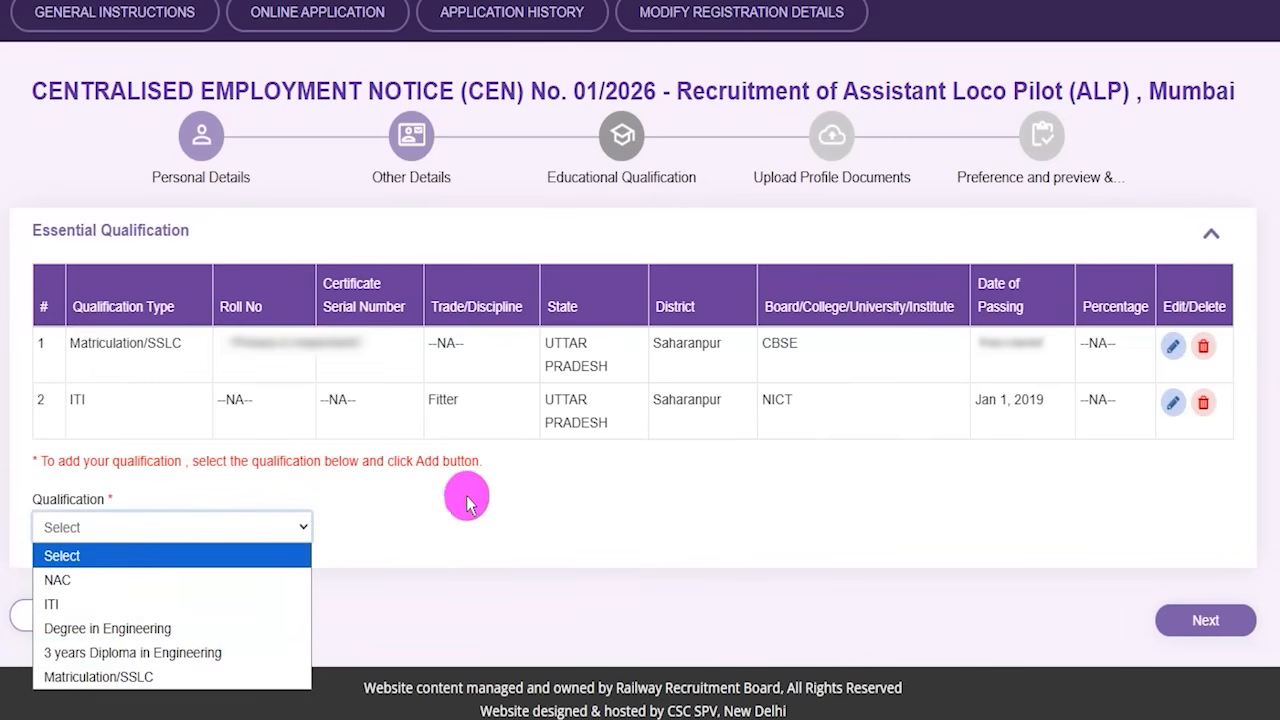
pyautogui.click(500, 507)
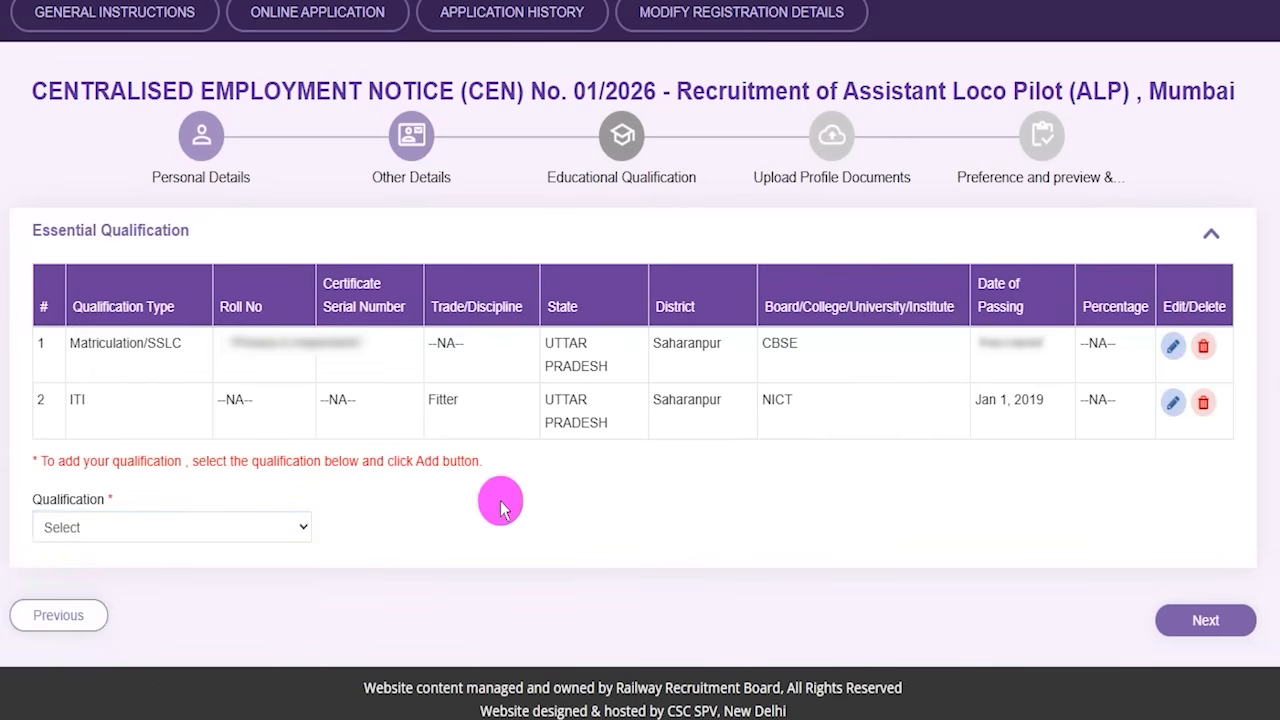
pyautogui.click(115, 527)
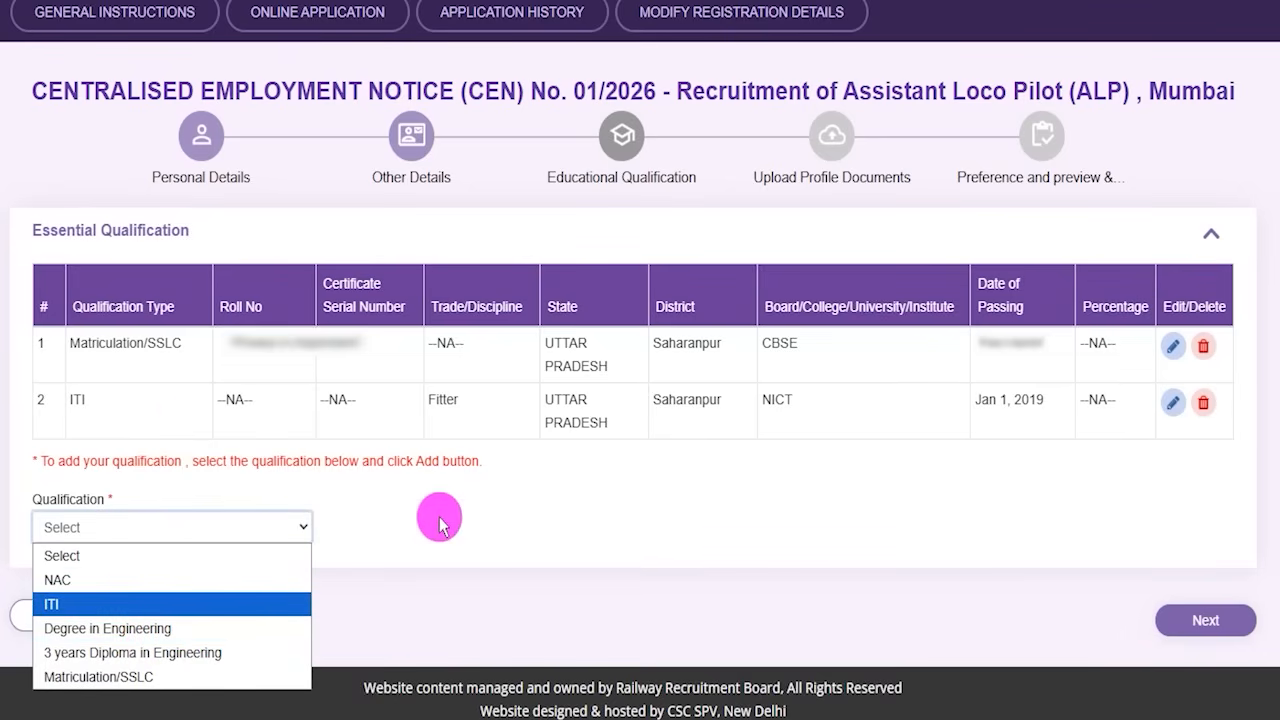
pyautogui.click(498, 520)
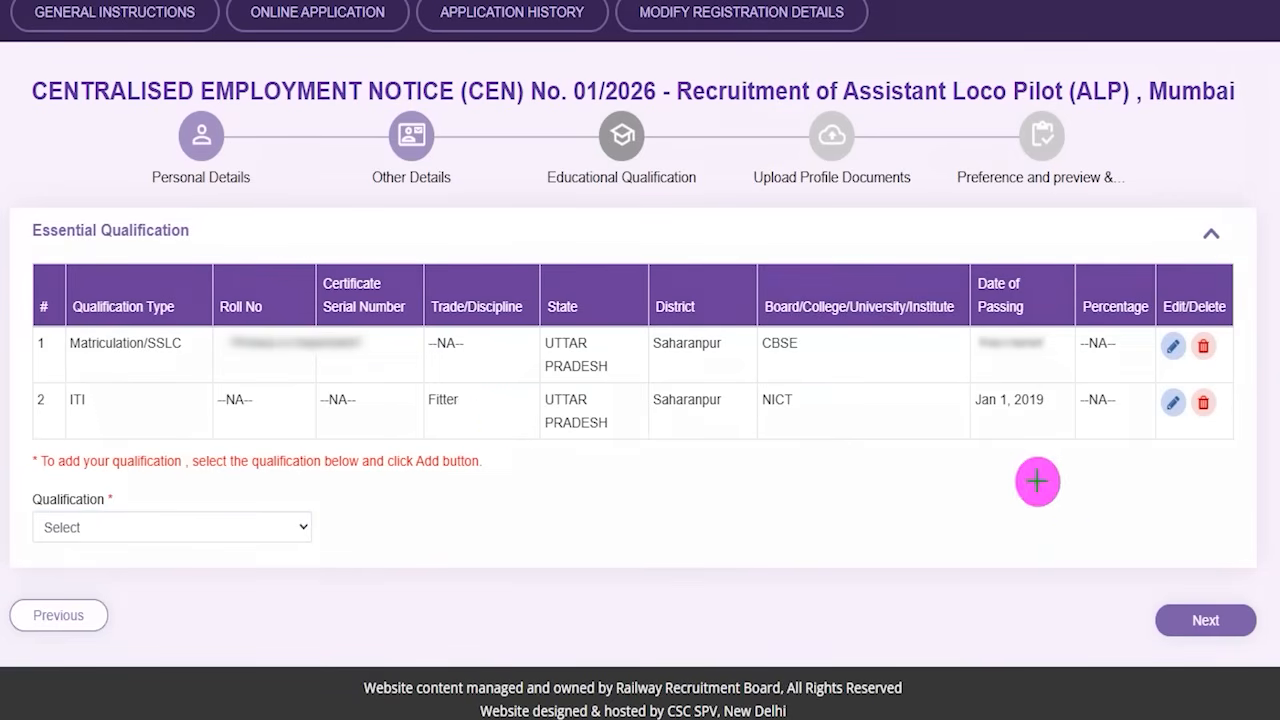
# Continue from educational qualifications to the document upload stage and look over the photograph and signature specifications
pyautogui.click(1170, 610)
pyautogui.scroll(-5, 609, 386)
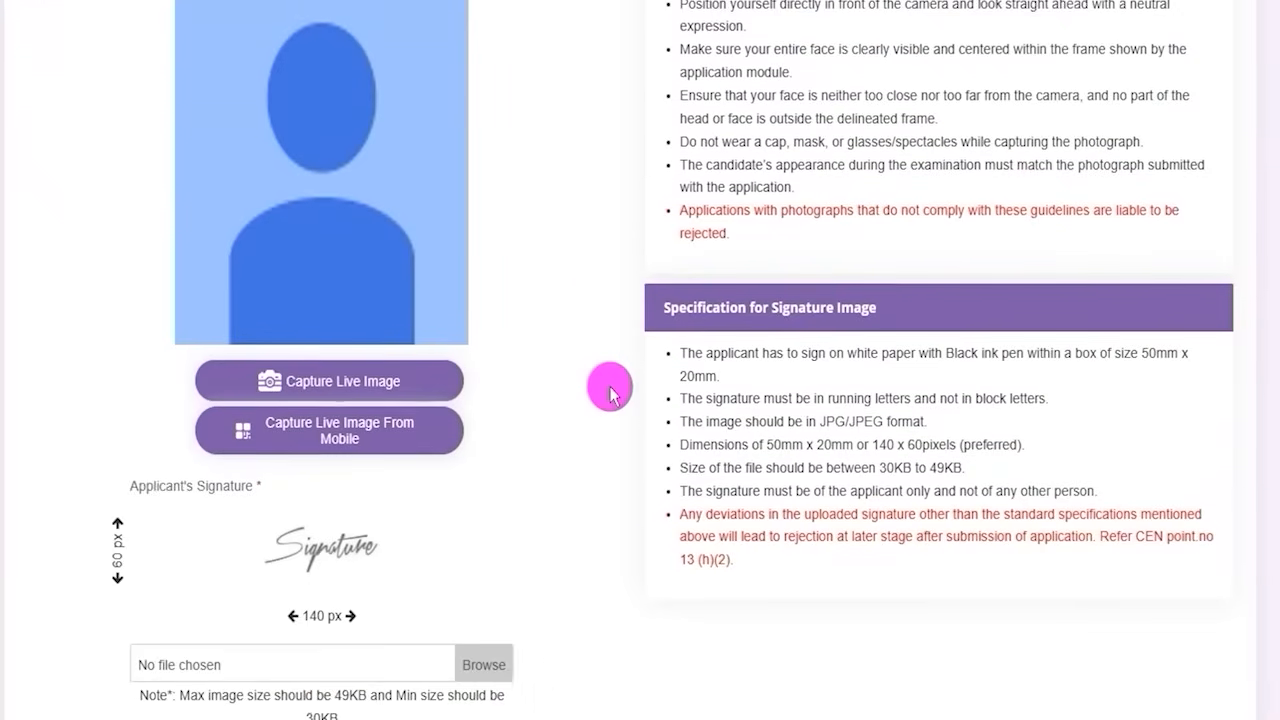
pyautogui.scroll(-1, 609, 386)
pyautogui.scroll(3, 609, 386)
pyautogui.scroll(-3, 609, 386)
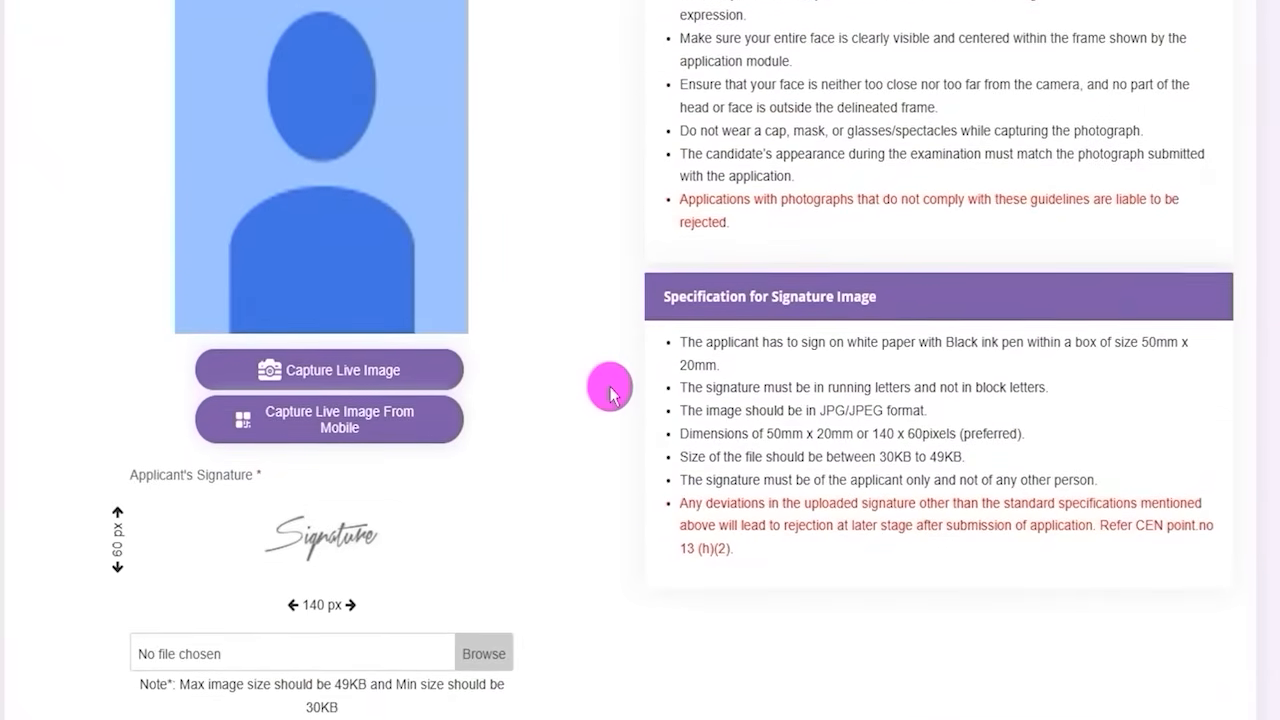
pyautogui.scroll(4, 609, 386)
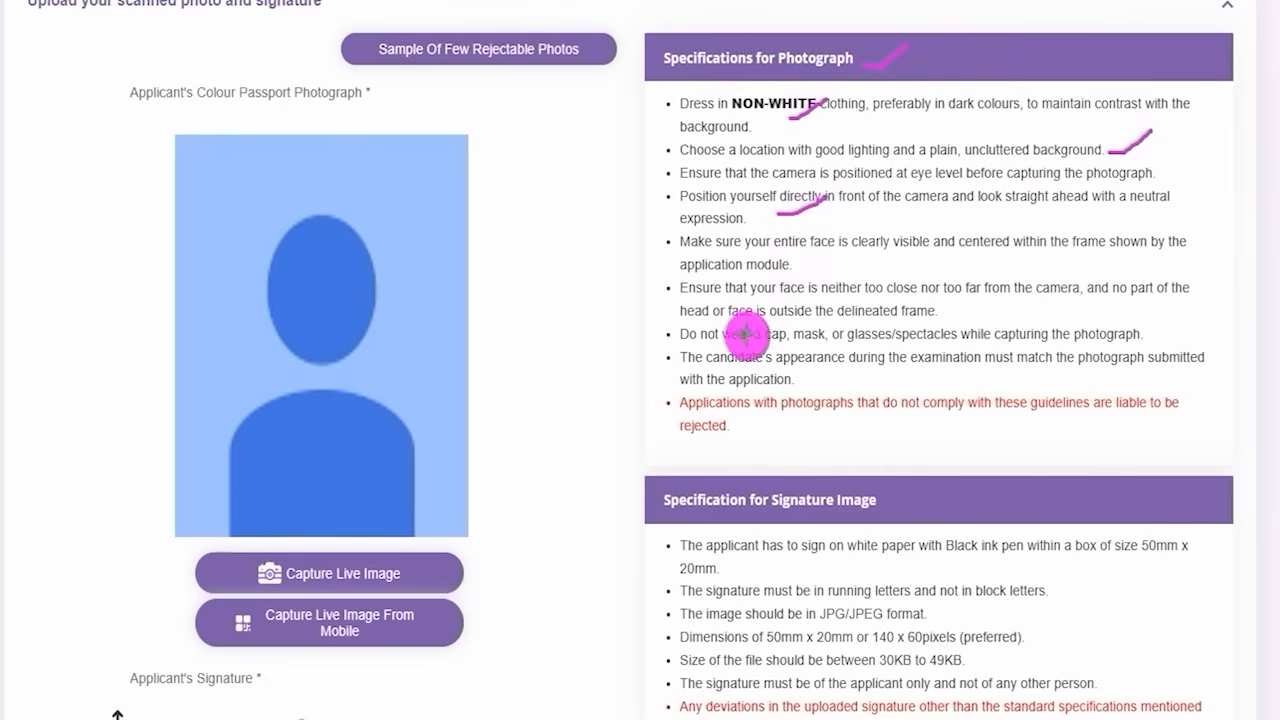
# Underline cap, mask and glasses/spectacles in the photograph specifications with pen strokes
pyautogui.moveTo(728, 343); pyautogui.dragTo(766, 343)
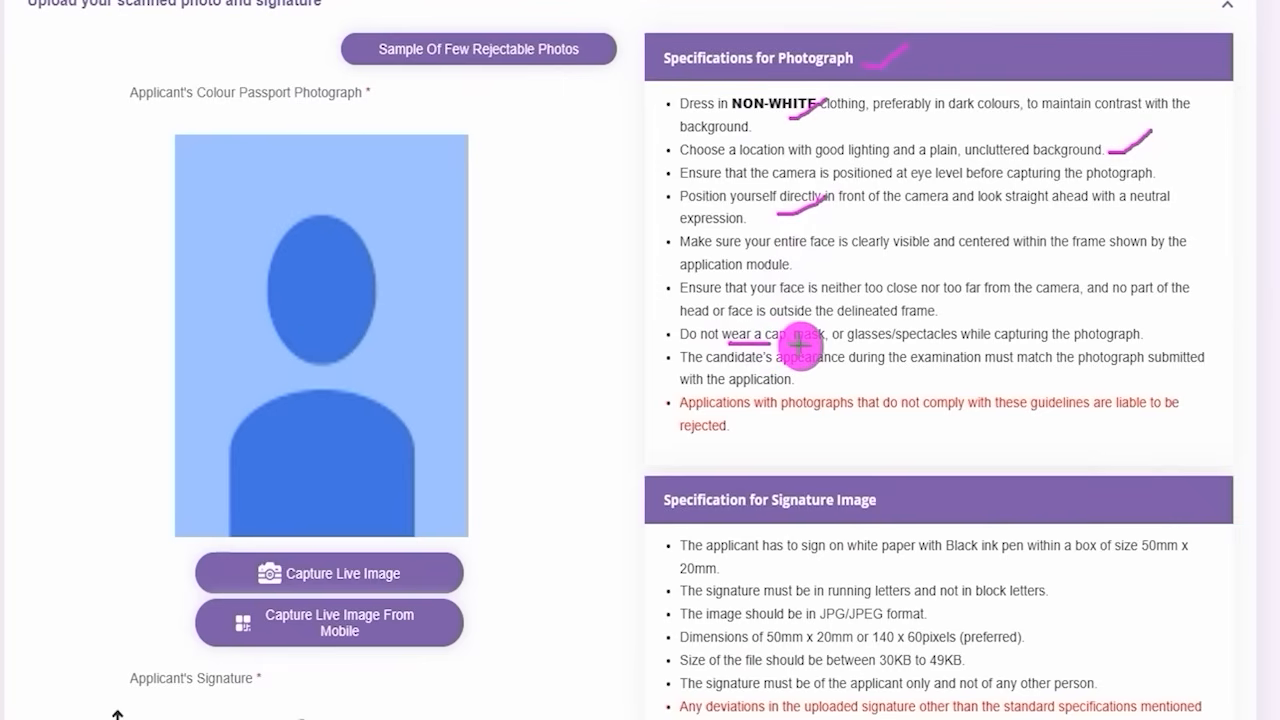
pyautogui.moveTo(800, 343); pyautogui.dragTo(815, 345)
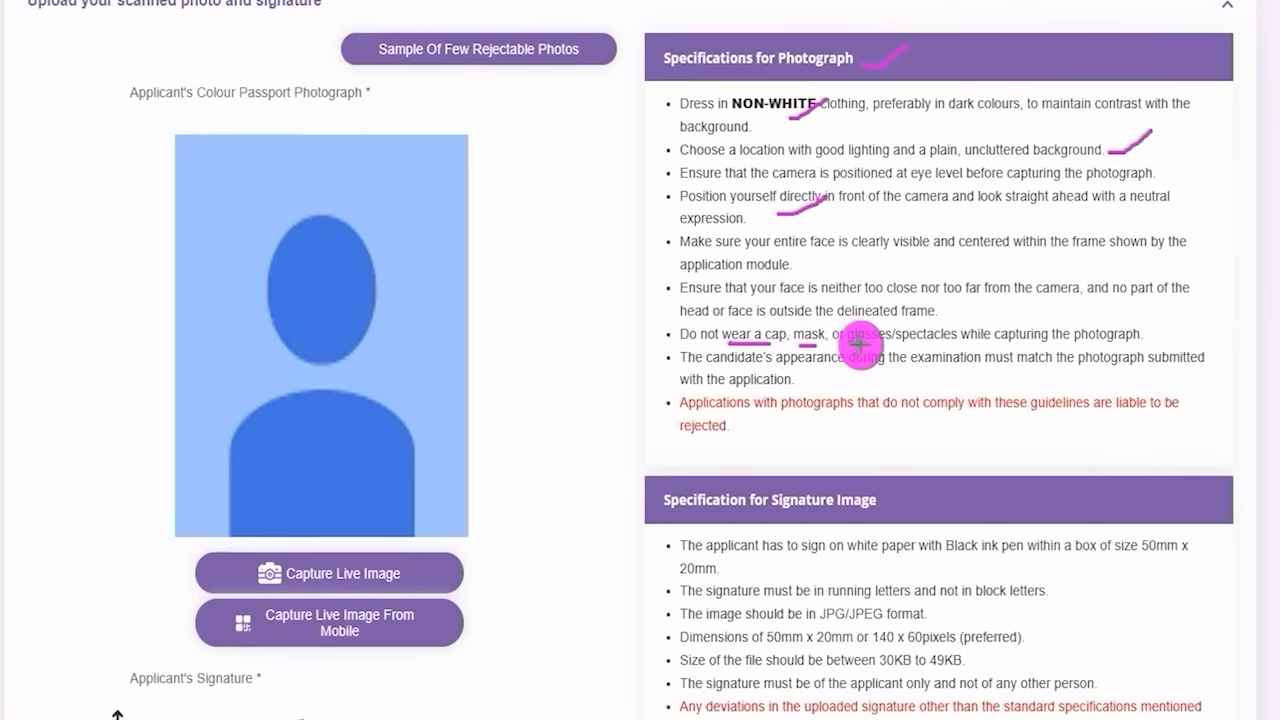
pyautogui.moveTo(859, 344); pyautogui.dragTo(914, 346)
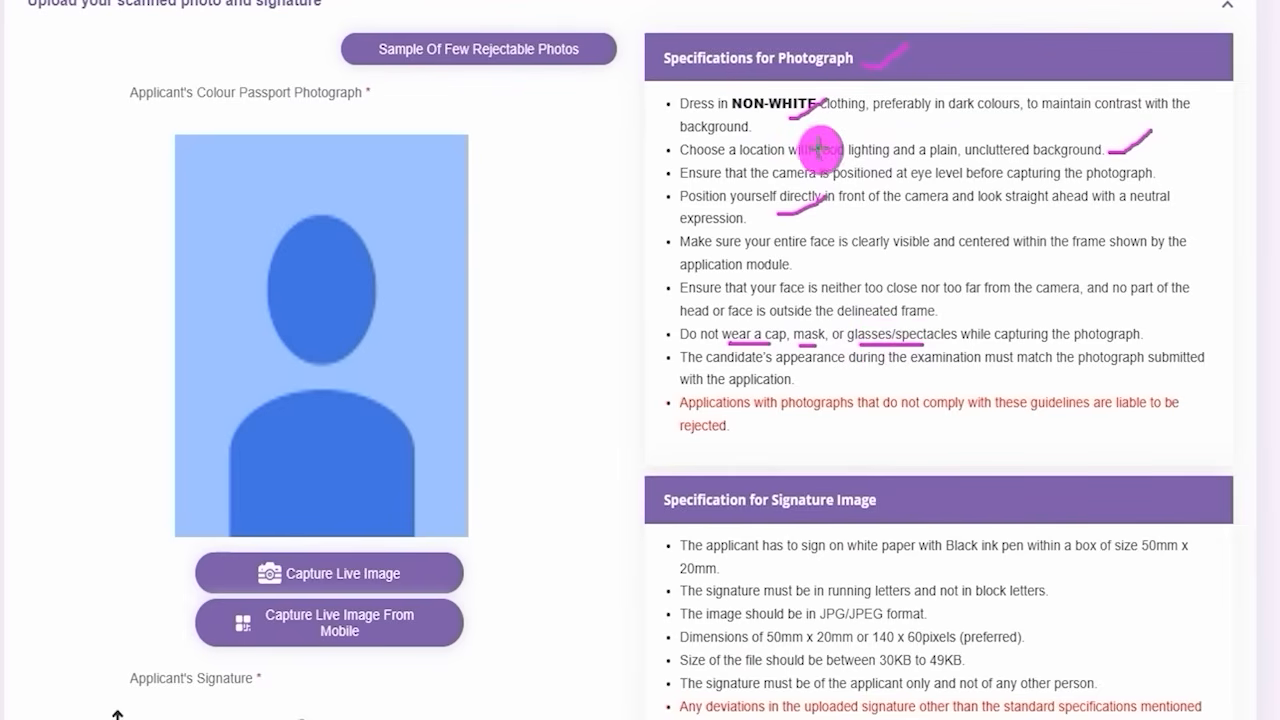
pyautogui.moveTo(896, 208); pyautogui.dragTo(935, 196)
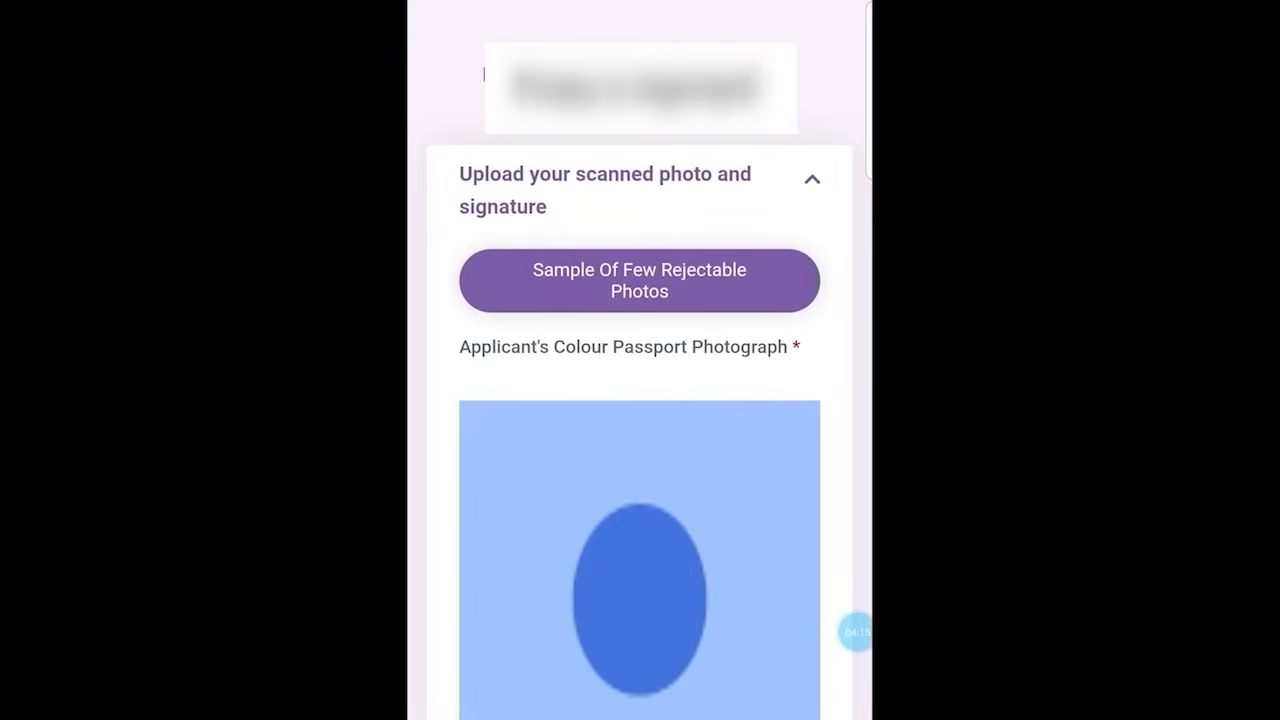
# Look over the mobile photo upload page down to its Capture Live Image and Save options
pyautogui.scroll(-5, 640, 400)
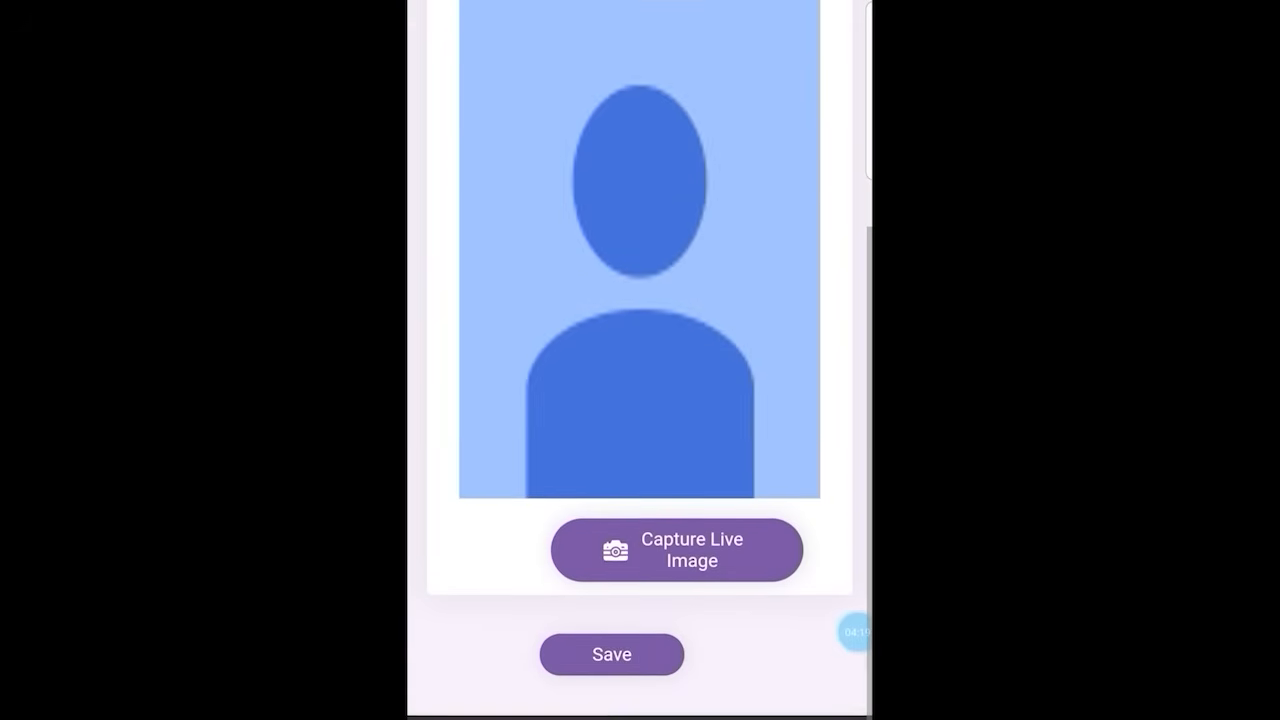
pyautogui.scroll(-2, 640, 400)
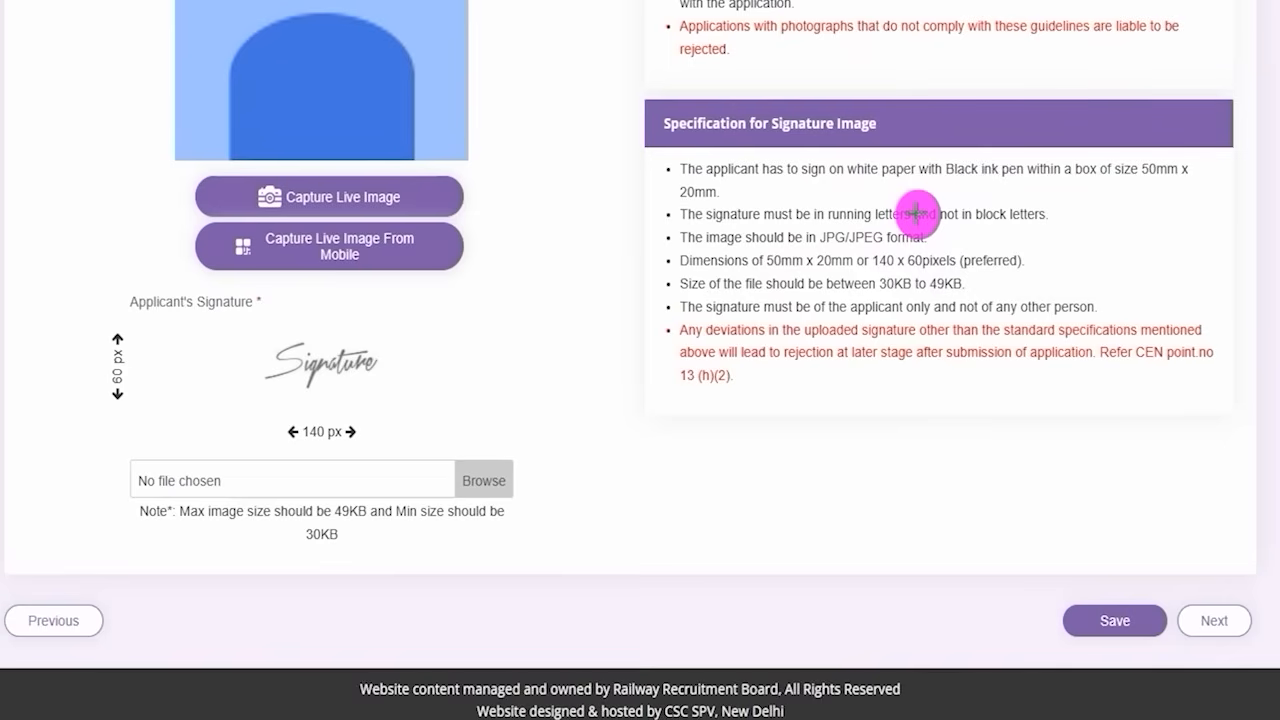
# Mark the signature requirements with pen strokes: white paper, Black ink pen, 140 px by 60 px, 30KB to 49KB, and the file selection option
pyautogui.moveTo(952, 185); pyautogui.dragTo(1022, 185)
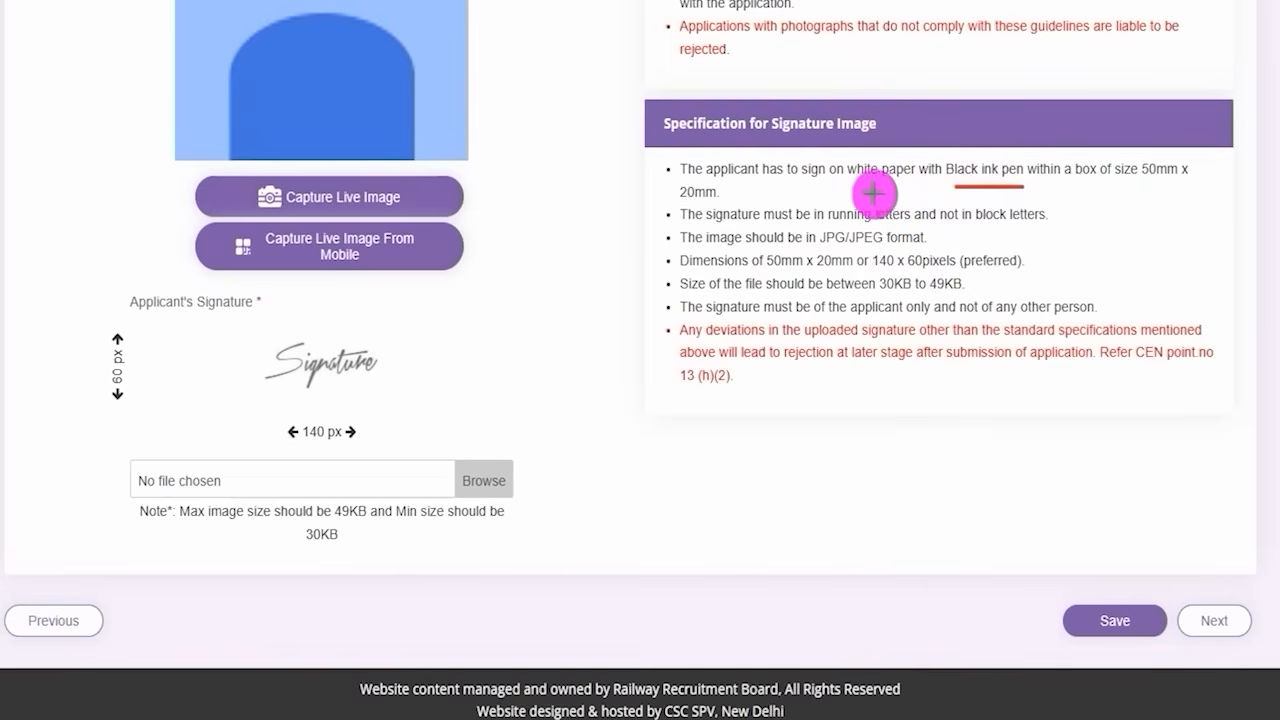
pyautogui.moveTo(862, 185); pyautogui.dragTo(915, 185)
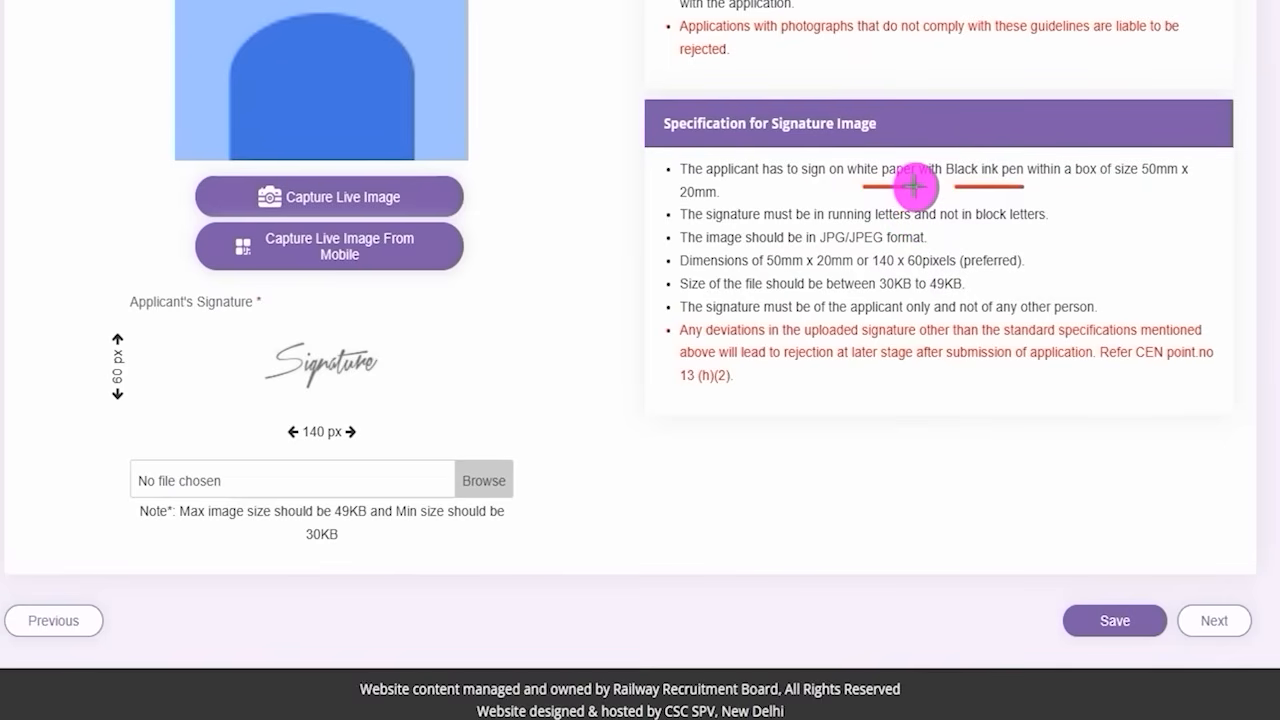
pyautogui.moveTo(388, 433); pyautogui.dragTo(428, 404)
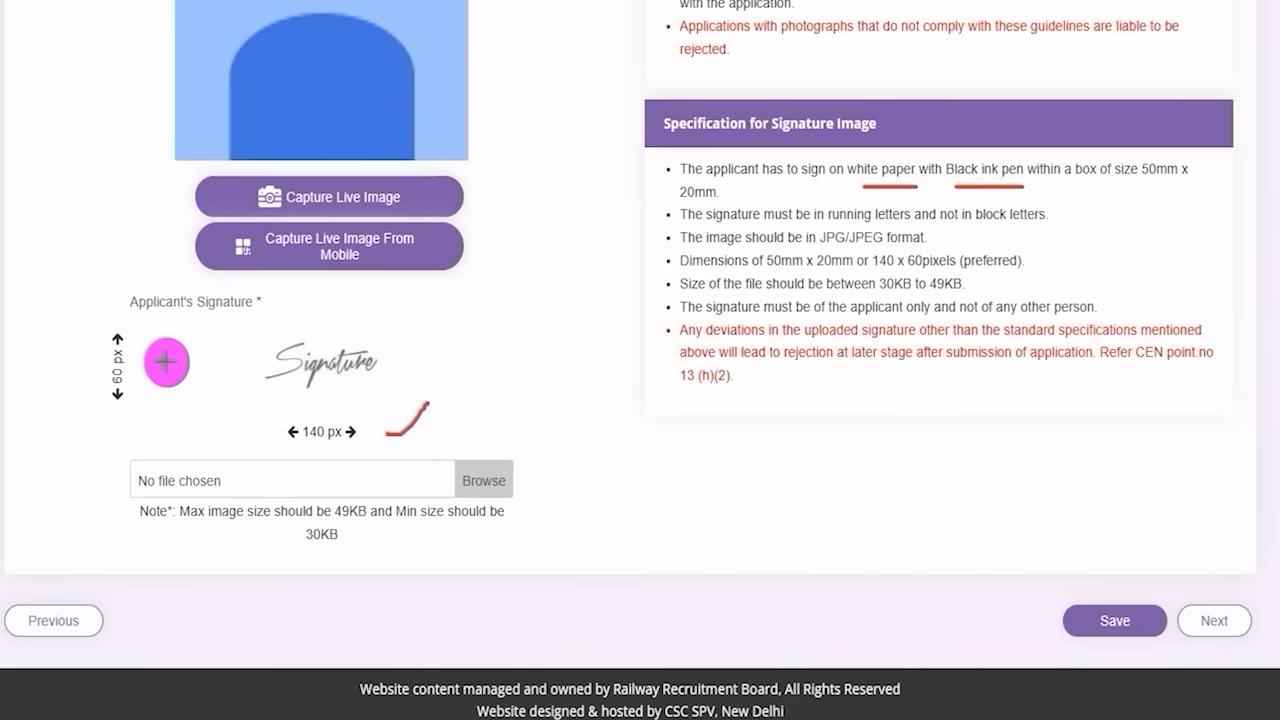
pyautogui.moveTo(137, 371); pyautogui.dragTo(157, 346)
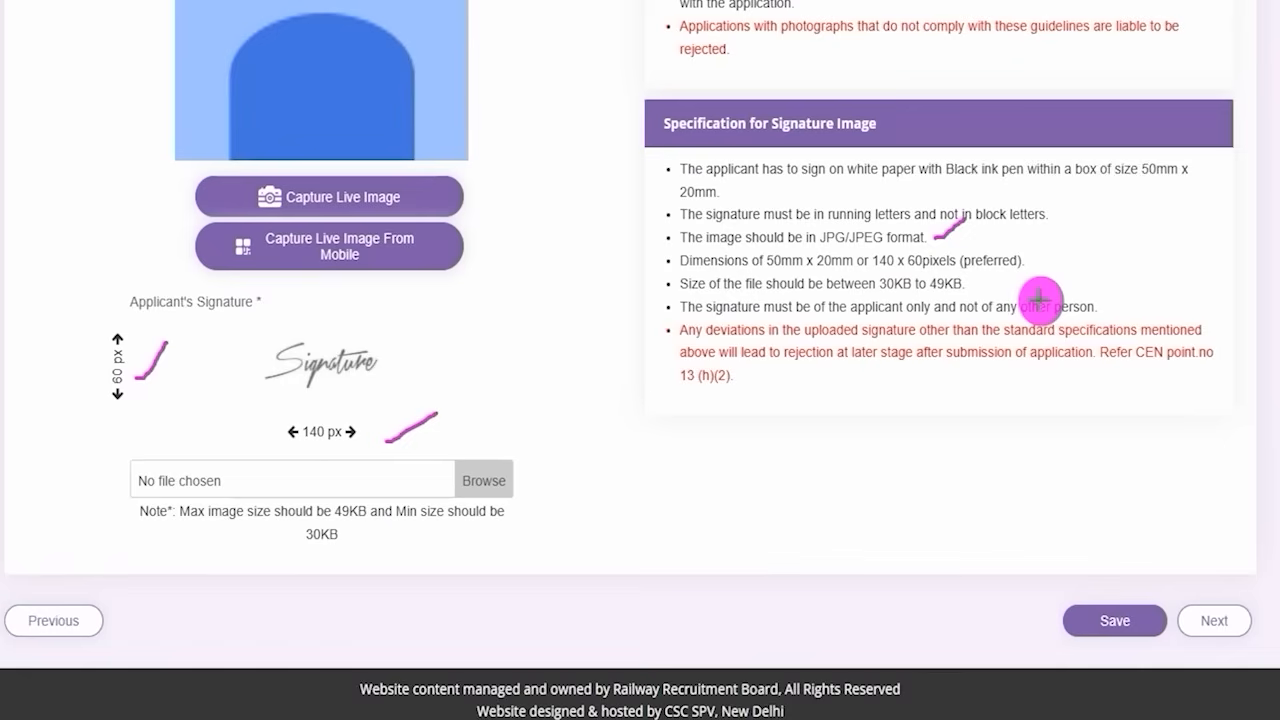
pyautogui.moveTo(973, 286); pyautogui.dragTo(1016, 264)
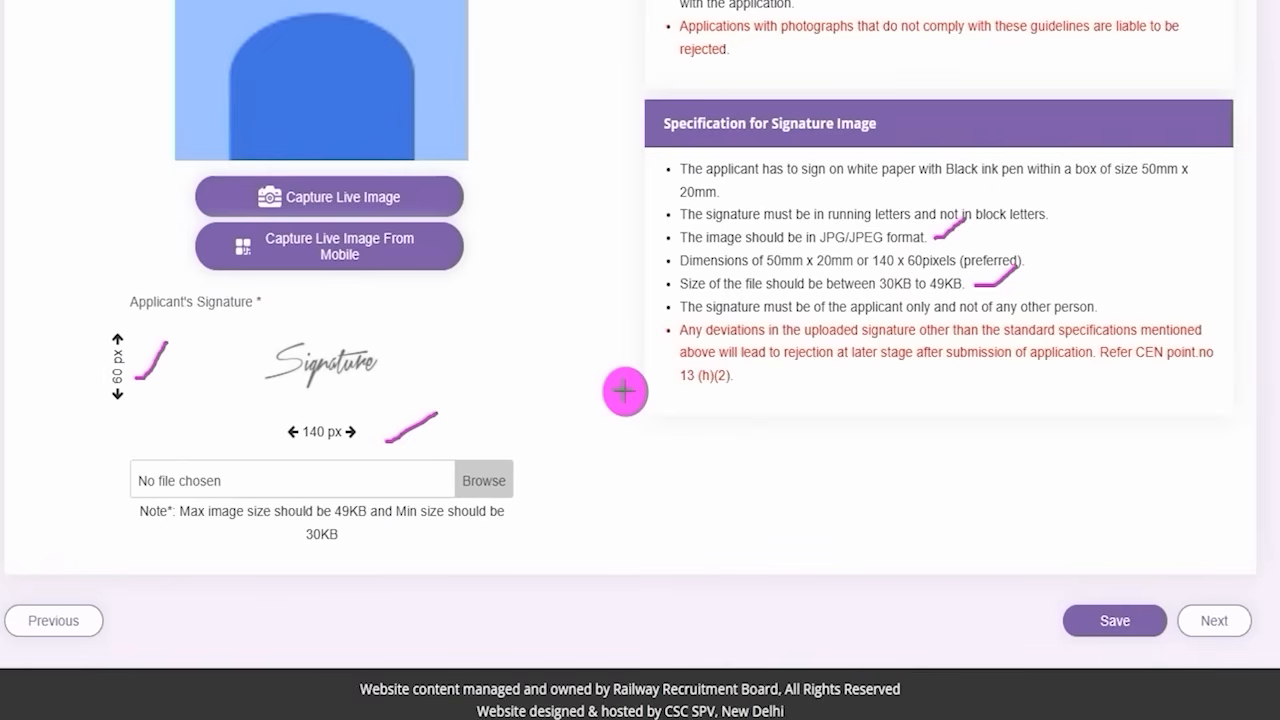
pyautogui.moveTo(505, 470); pyautogui.dragTo(560, 420)
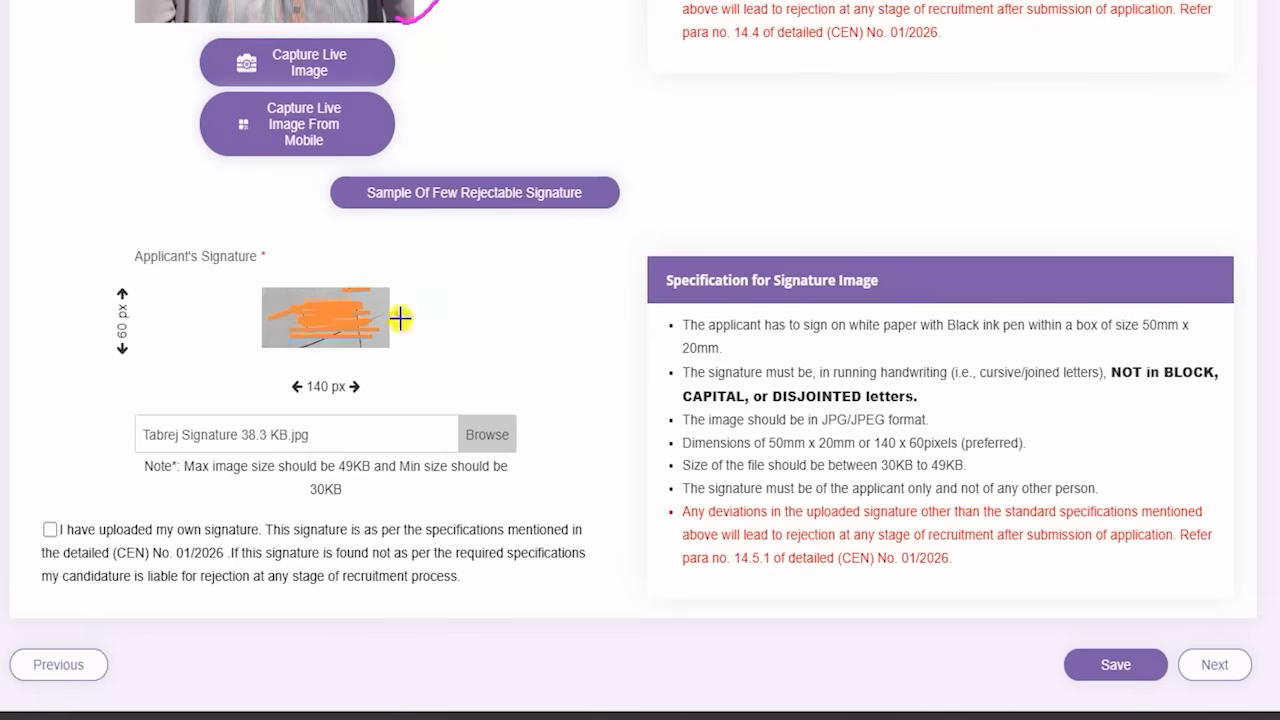
# Tick the uploaded signature and its declaration checkbox with pen marks, and draw arrows to the Save and Next options
pyautogui.moveTo(400, 318); pyautogui.dragTo(456, 232)
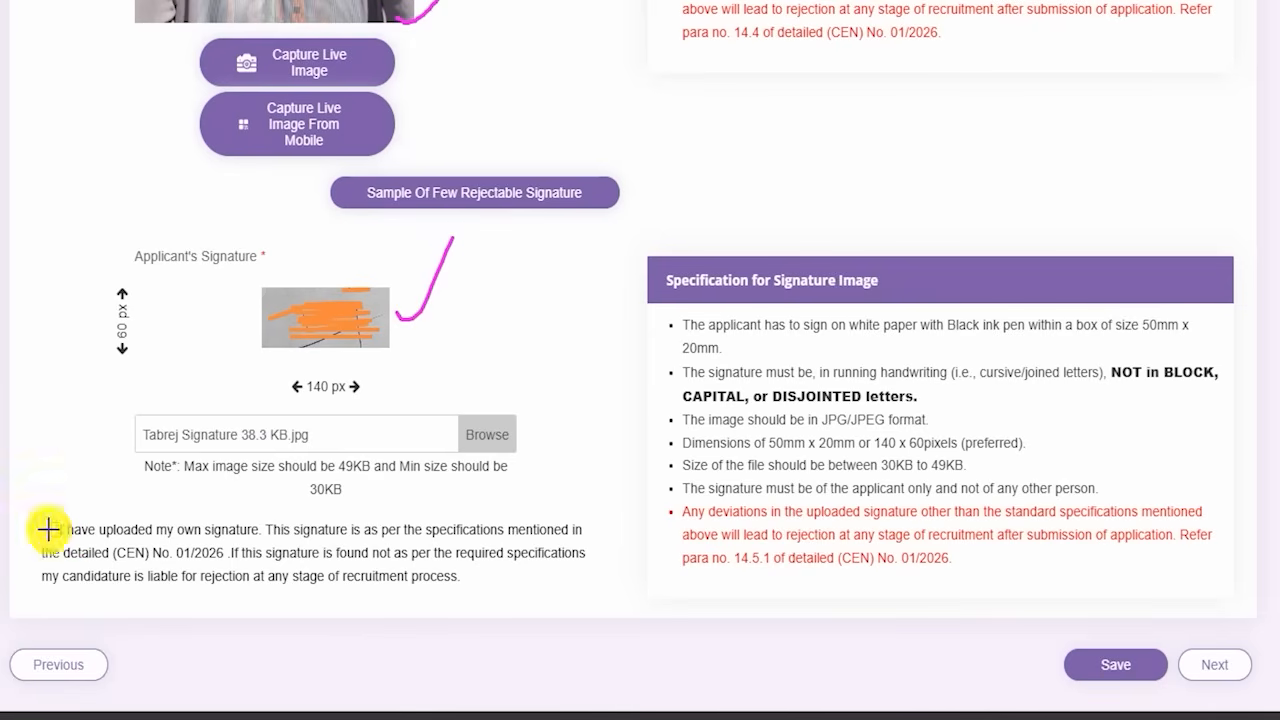
pyautogui.moveTo(48, 529); pyautogui.dragTo(85, 475)
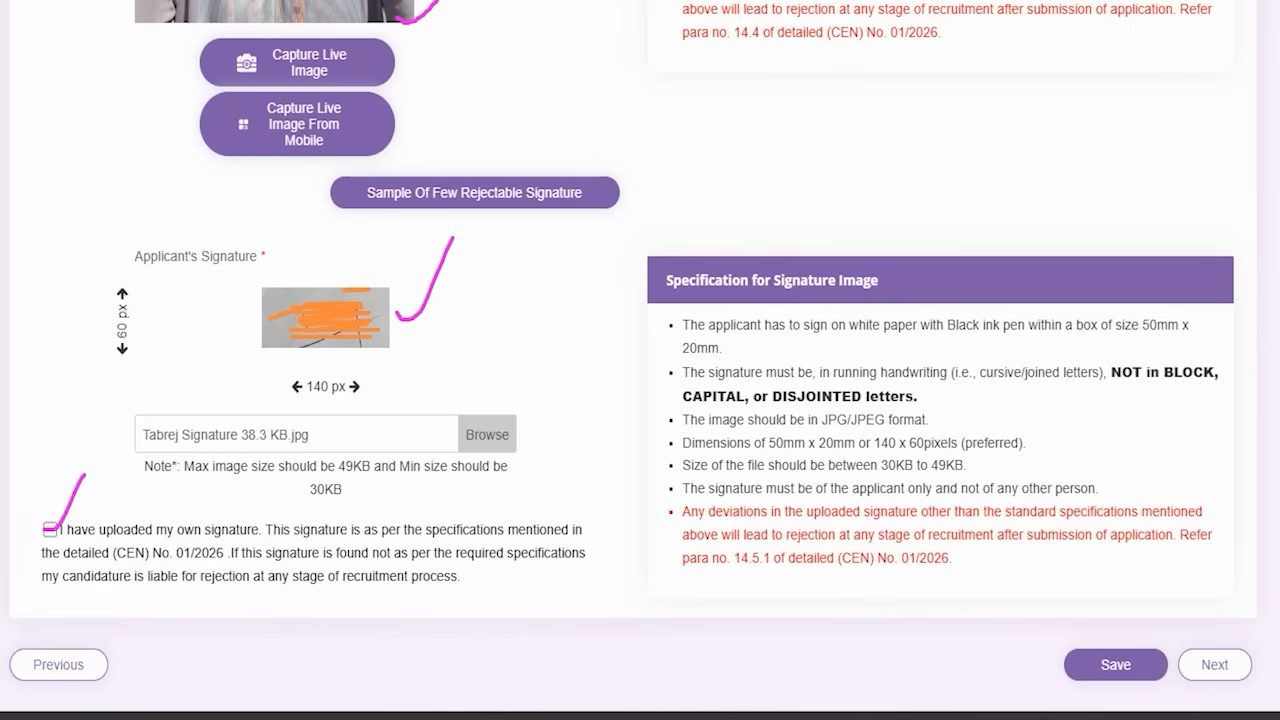
pyautogui.moveTo(968, 508); pyautogui.dragTo(1065, 640)
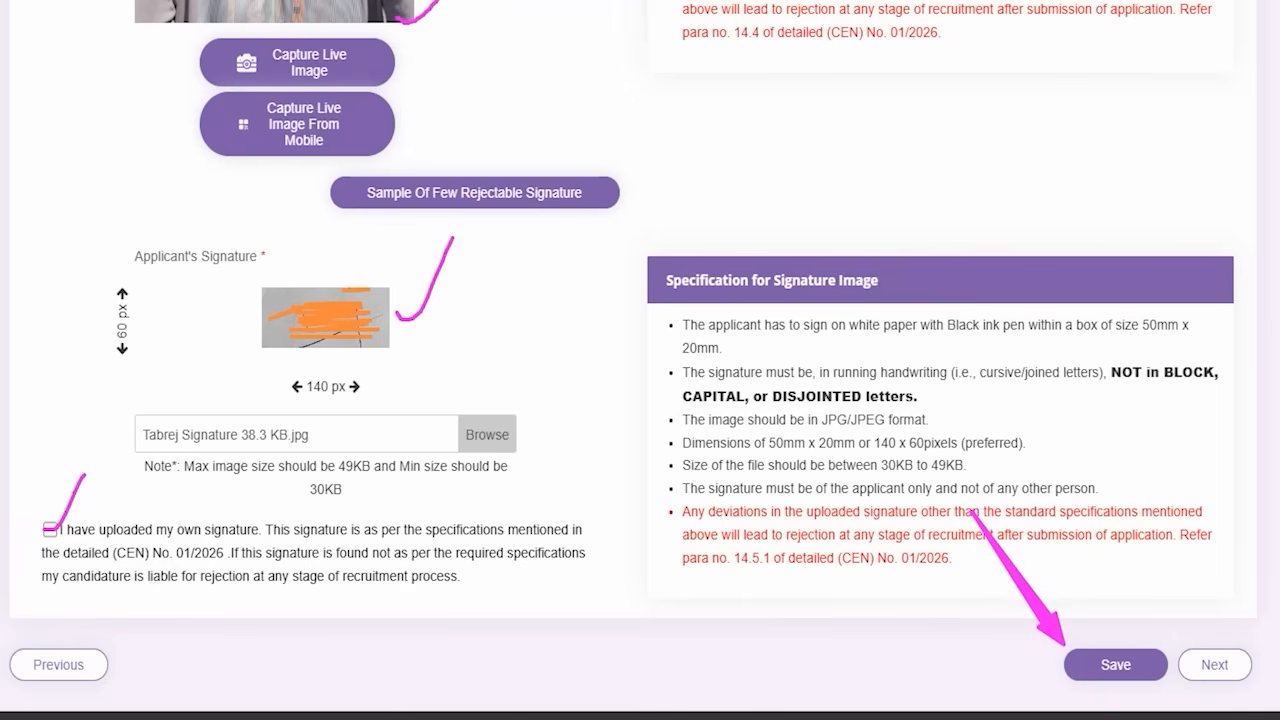
pyautogui.moveTo(1220, 398); pyautogui.dragTo(1234, 640)
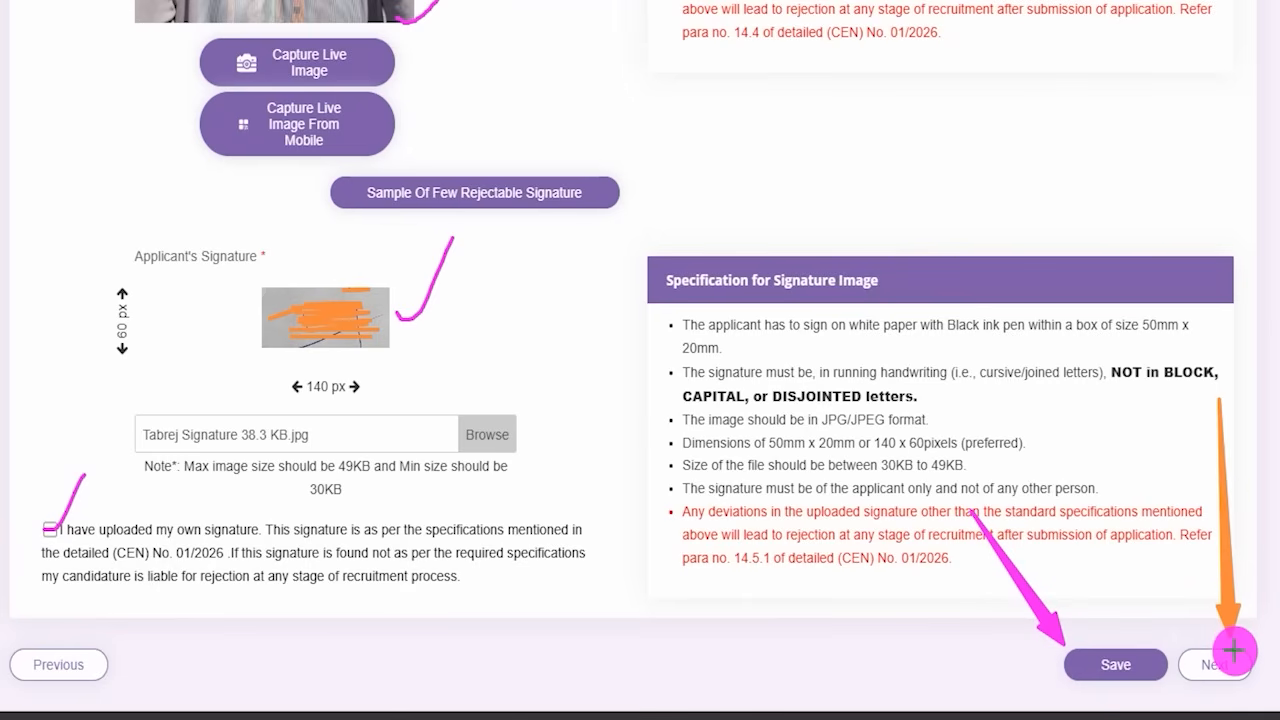
# Continue to the post preference stage and mark RRB MUMBAI and the eligible posts heading with pen strokes
pyautogui.click(1232, 660)
pyautogui.moveTo(667, 59); pyautogui.dragTo(735, 0)
pyautogui.moveTo(516, 251); pyautogui.dragTo(582, 167)
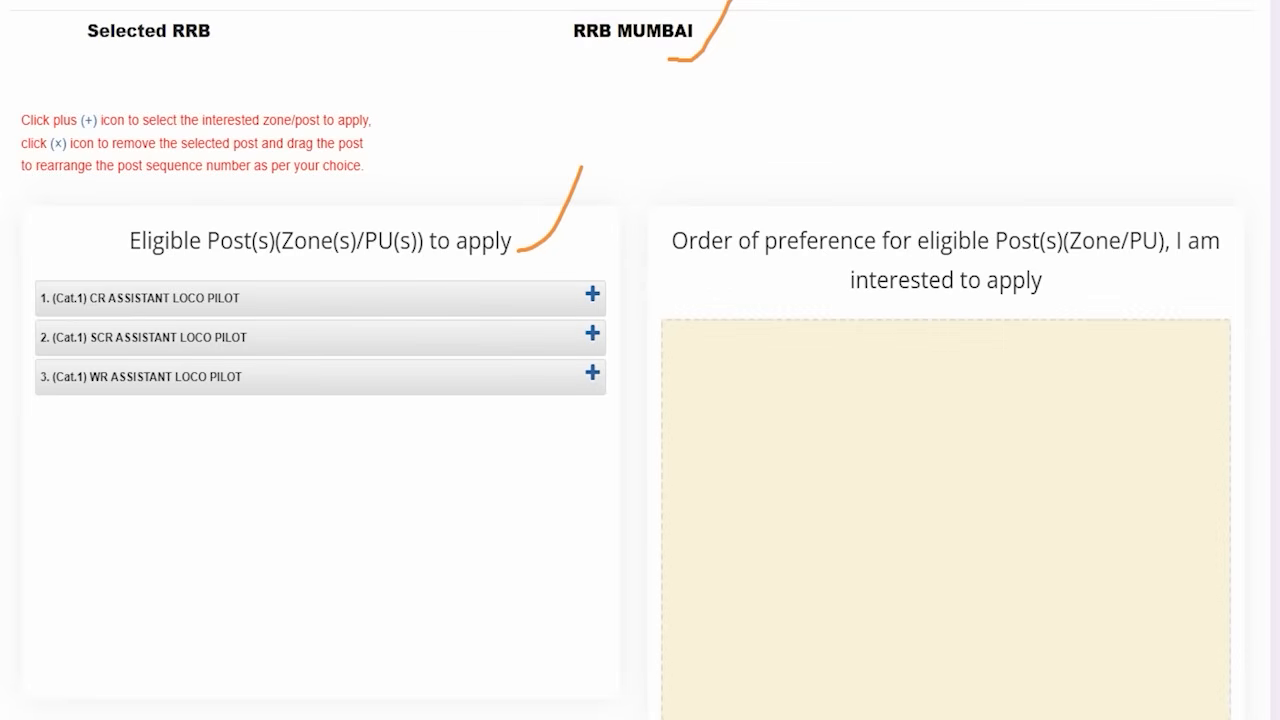
# Add the SCR, CR and WR Assistant Loco Pilot posts to the order of preference, in that sequence
pyautogui.click(593, 337)
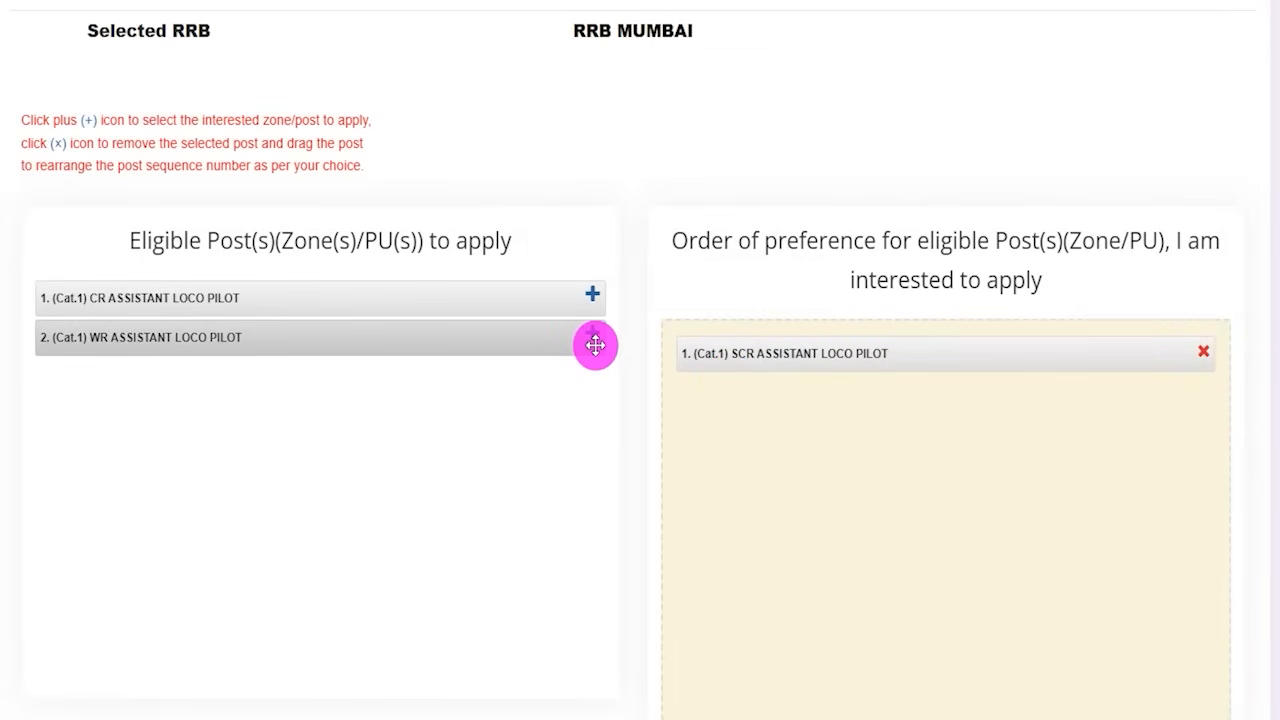
pyautogui.click(592, 300)
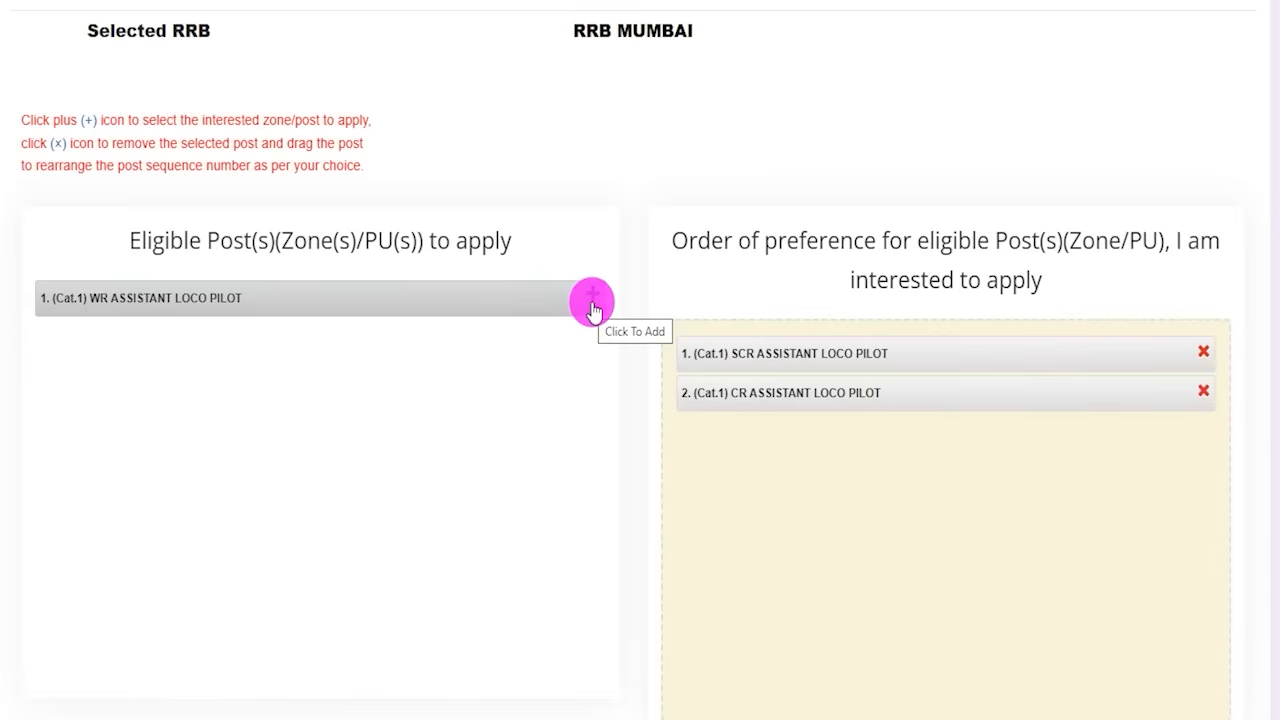
pyautogui.click(592, 300)
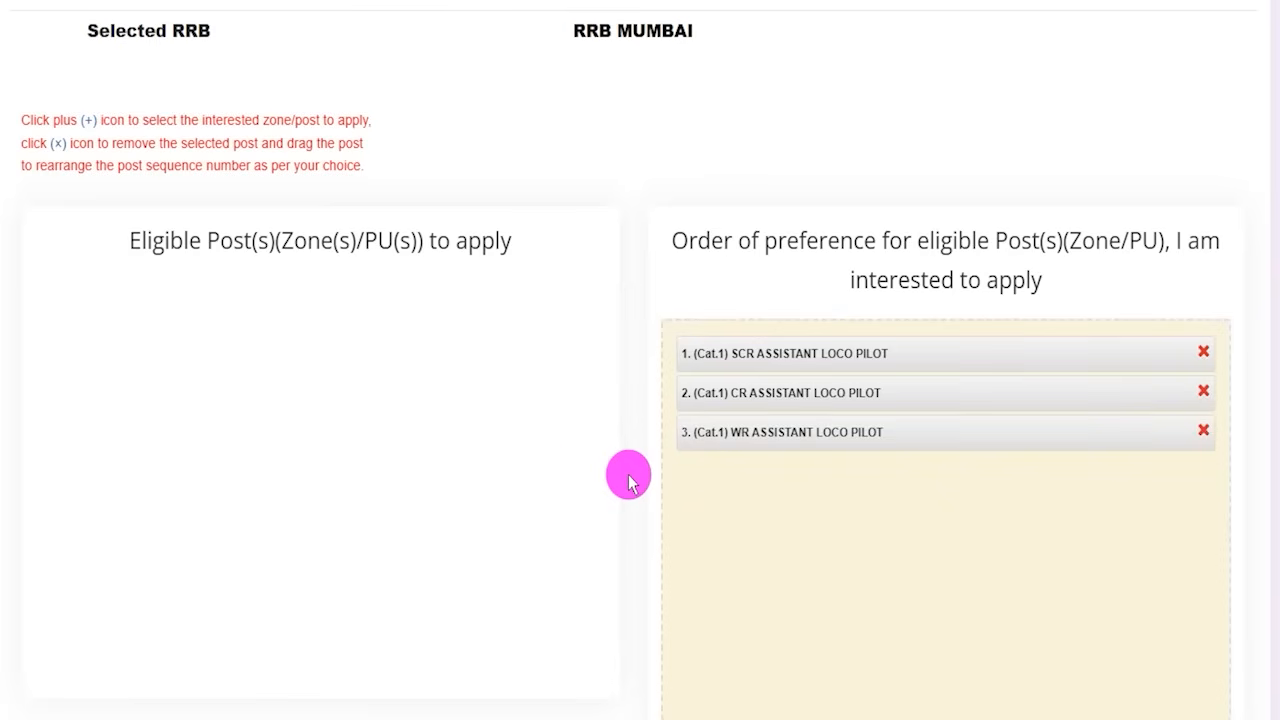
# Mark the post preference confirmation, the Declaration heading, the eligibility declaration checkbox and the Place field with pen strokes
pyautogui.scroll(-1, 628, 482)
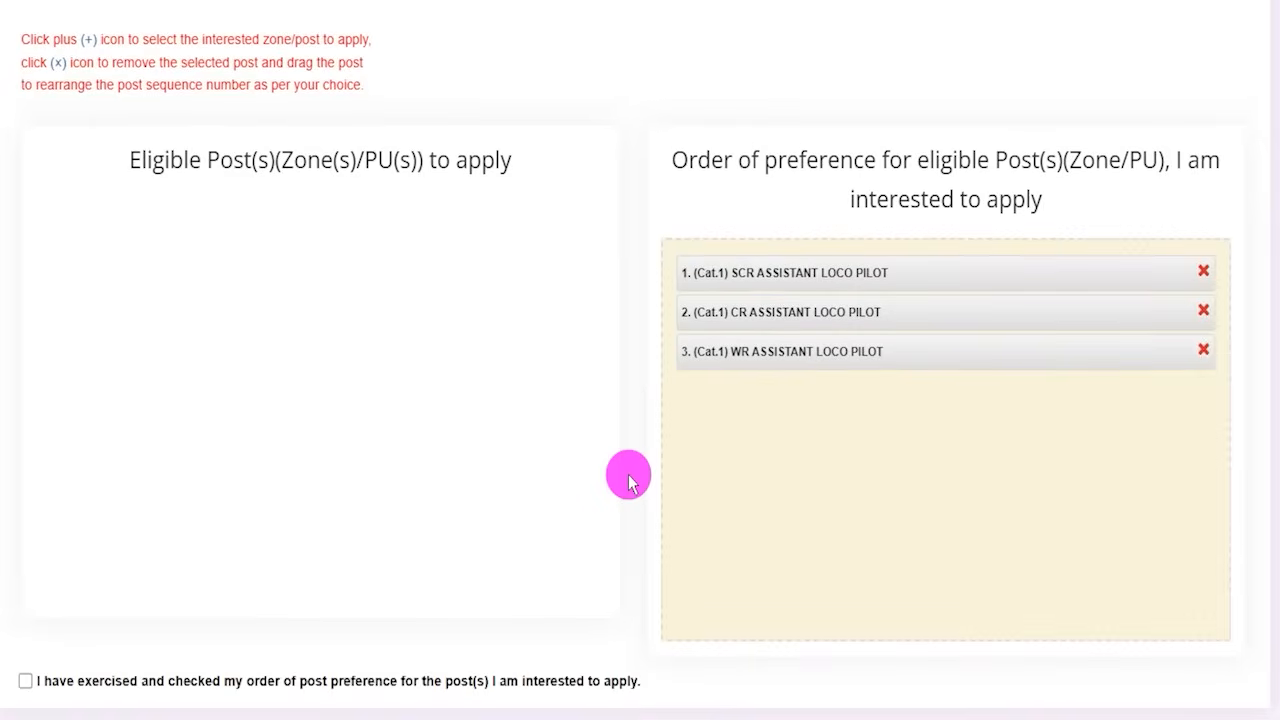
pyautogui.scroll(-5, 628, 482)
pyautogui.moveTo(23, 176); pyautogui.dragTo(64, 136)
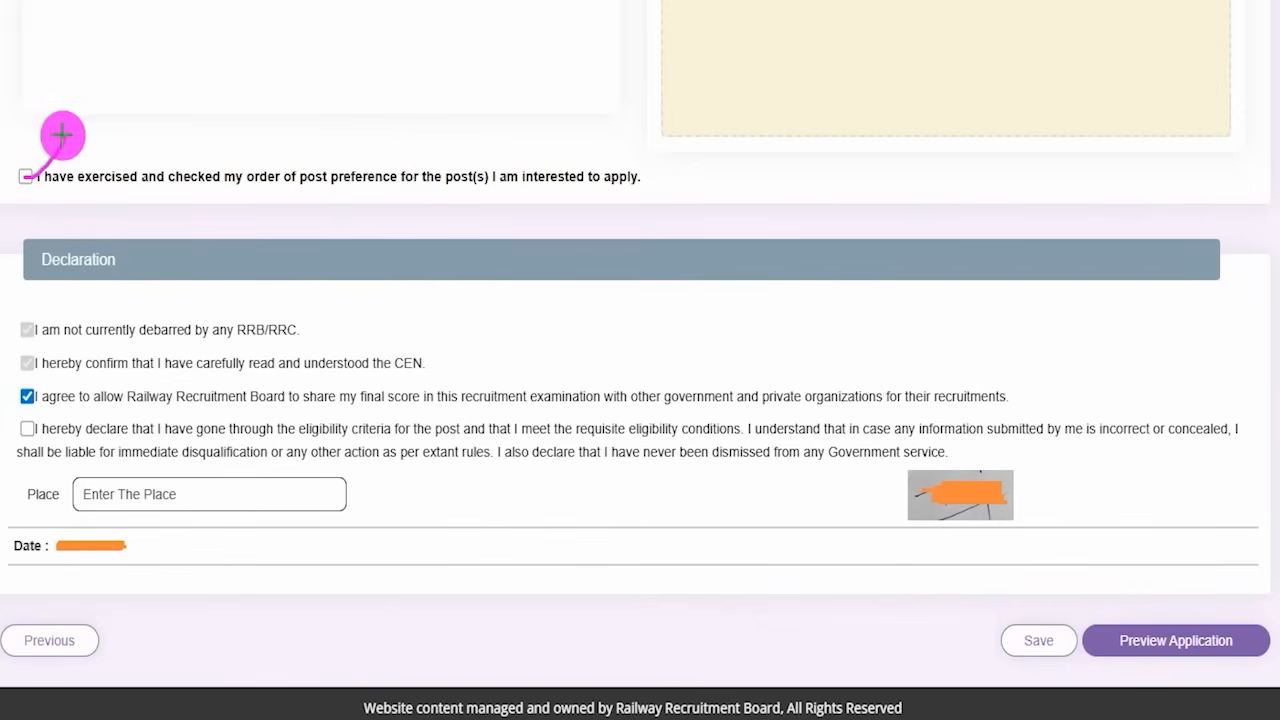
pyautogui.moveTo(44, 274); pyautogui.dragTo(119, 275)
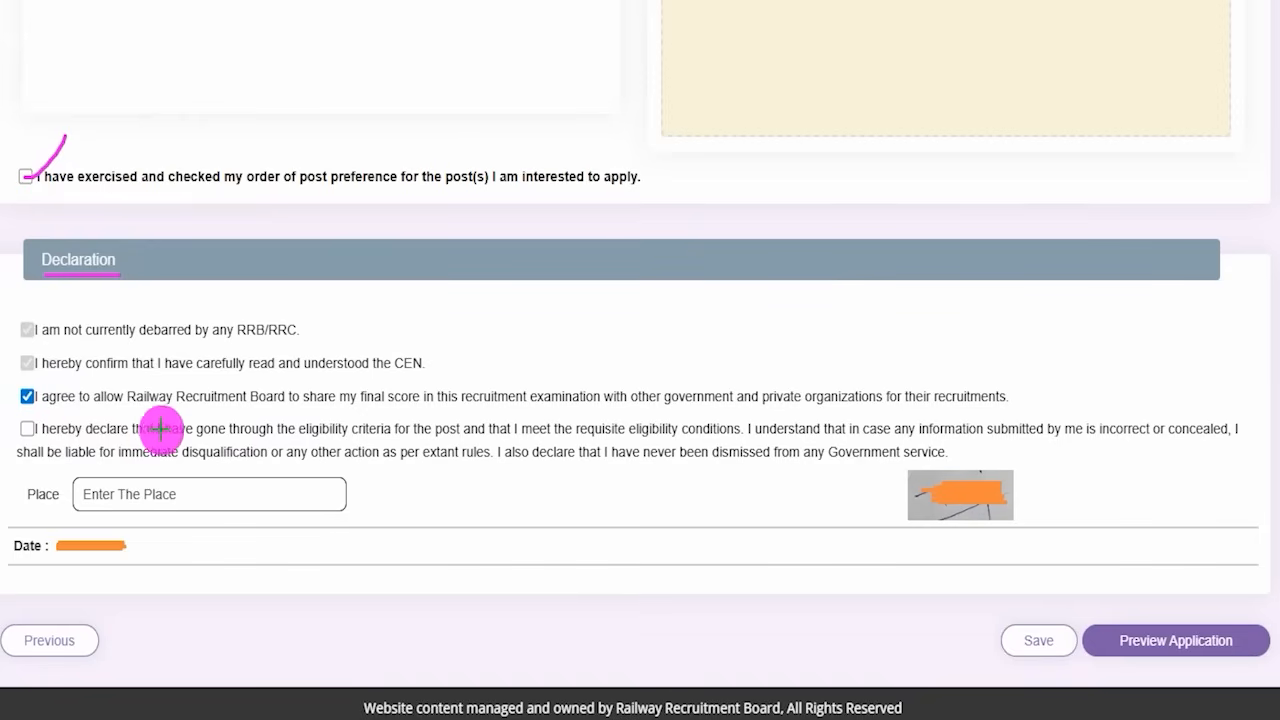
pyautogui.moveTo(29, 430); pyautogui.dragTo(90, 372)
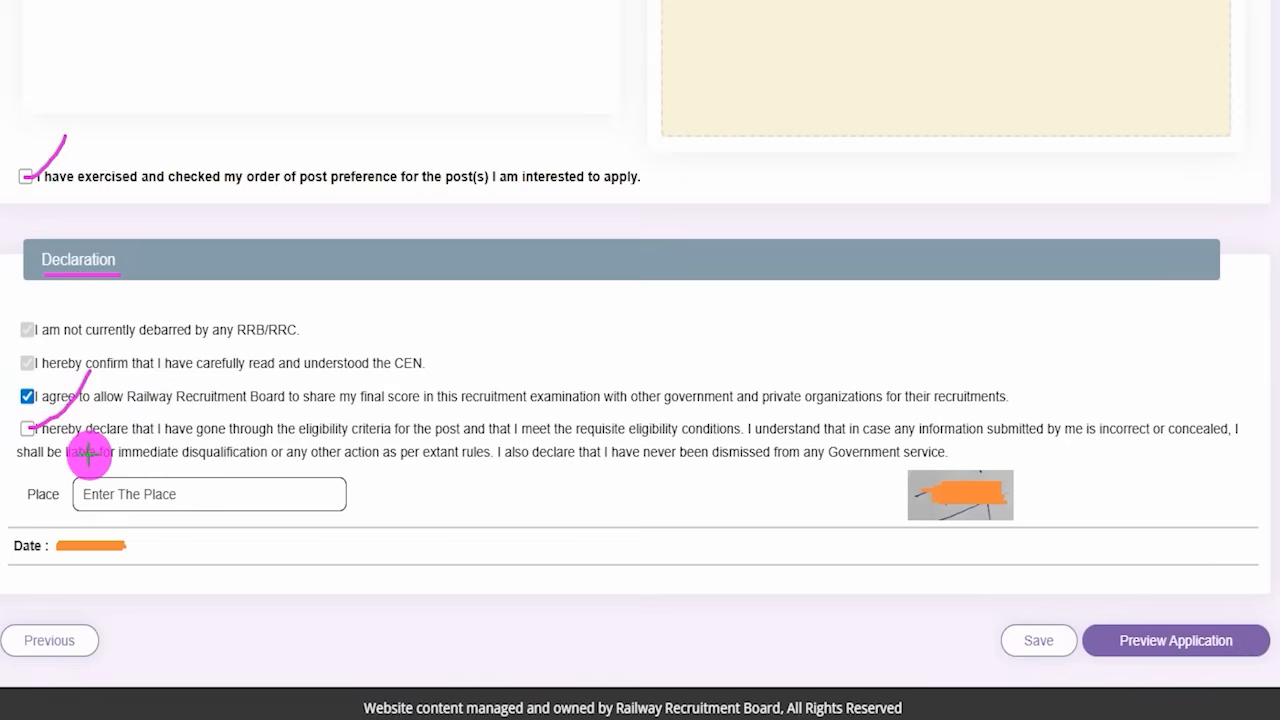
pyautogui.moveTo(182, 492); pyautogui.dragTo(231, 422)
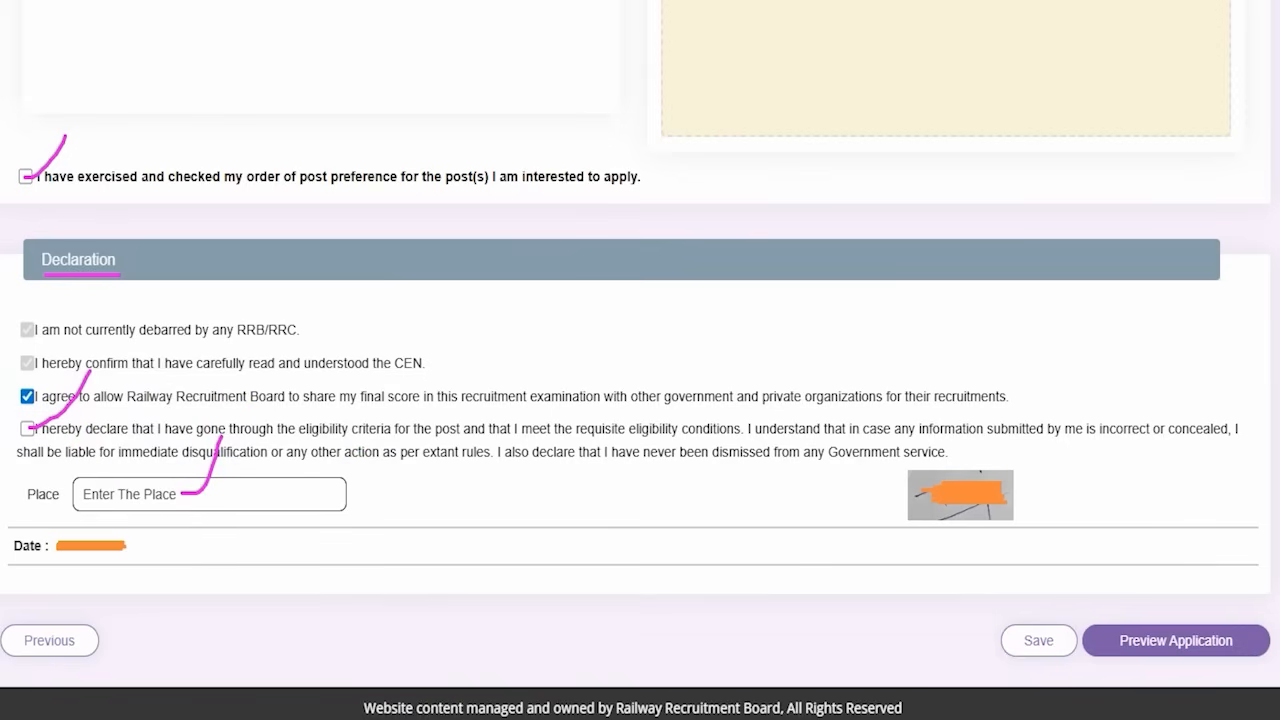
# Draw arrows to the Save and Preview Application options, and open the application preview
pyautogui.moveTo(771, 565); pyautogui.dragTo(993, 636)
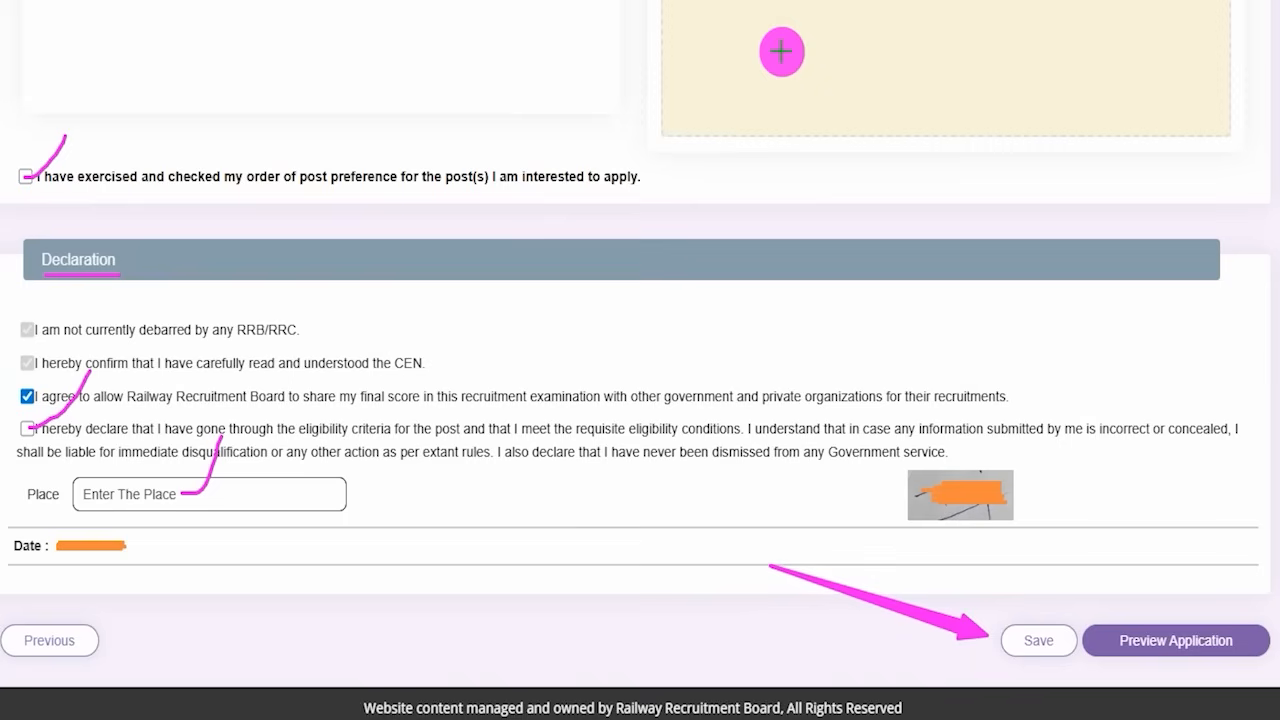
pyautogui.moveTo(1200, 374); pyautogui.dragTo(1182, 600)
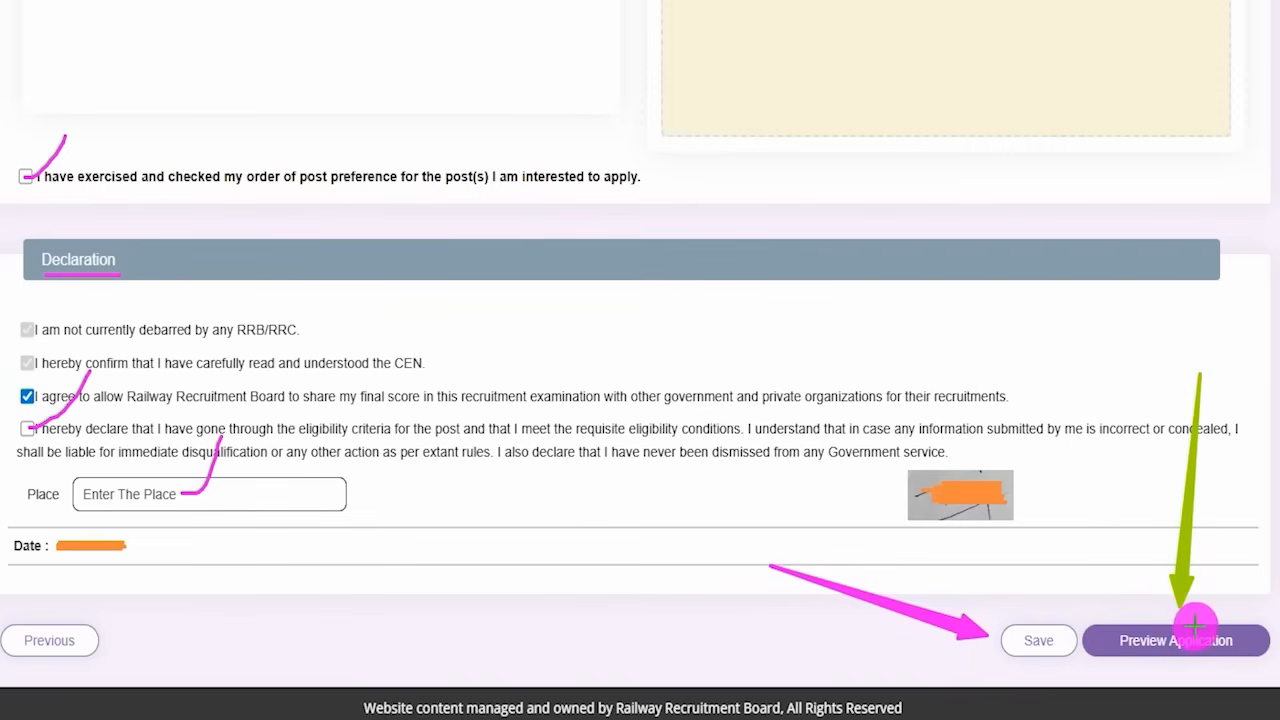
pyautogui.click(1196, 626)
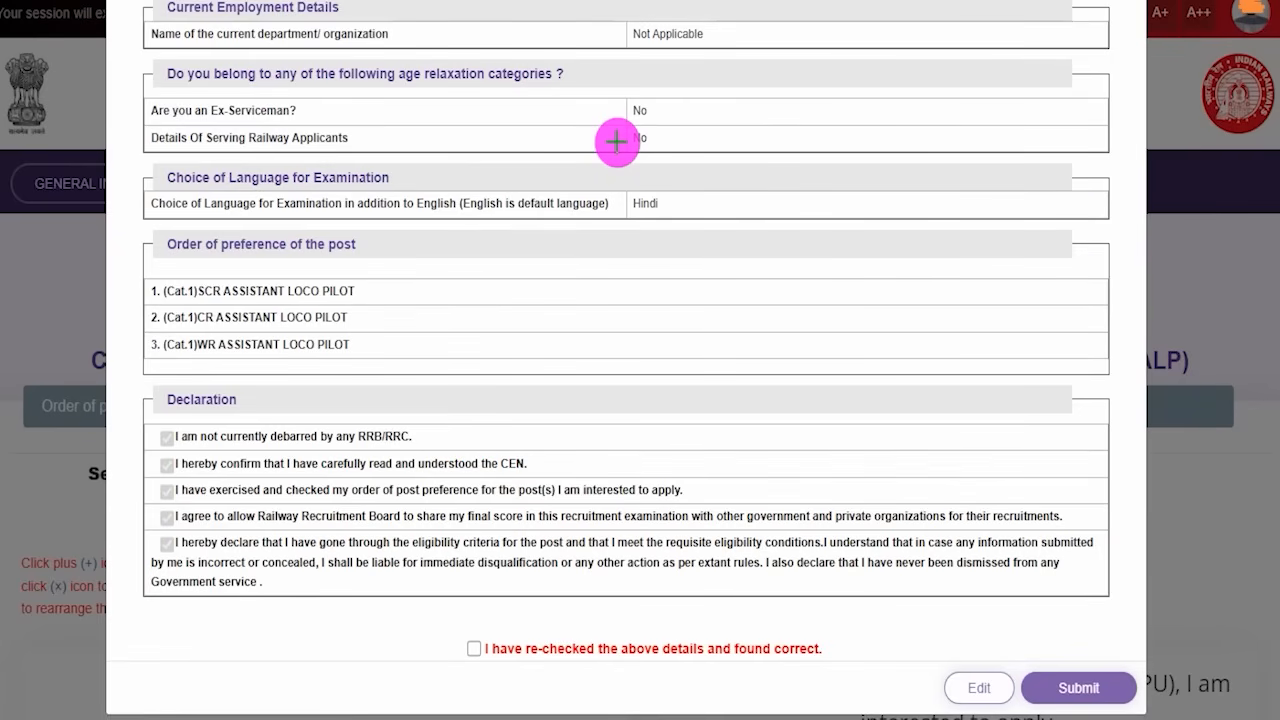
# Tick the preview's employment, age relaxation, examination language and post preference entries with pen marks
pyautogui.moveTo(660, 68); pyautogui.dragTo(696, 42)
pyautogui.moveTo(666, 116); pyautogui.dragTo(696, 100)
pyautogui.moveTo(672, 146); pyautogui.dragTo(708, 128)
pyautogui.moveTo(666, 196); pyautogui.dragTo(702, 178)
pyautogui.moveTo(632, 252); pyautogui.dragTo(678, 238)
pyautogui.moveTo(538, 310); pyautogui.dragTo(602, 296)
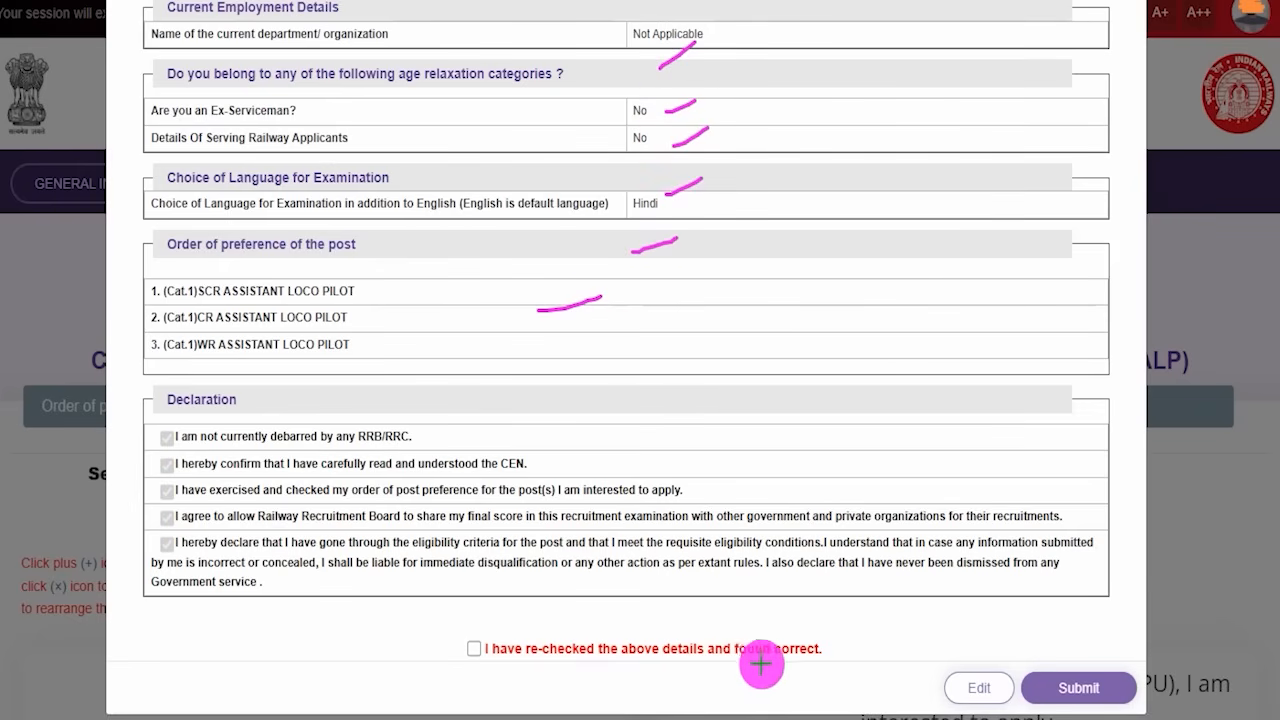
# Mark the re-checked details checkbox, the Edit and Submit options, and the final submission notice with its Submit option using ticks and arrows
pyautogui.moveTo(471, 647); pyautogui.dragTo(512, 584)
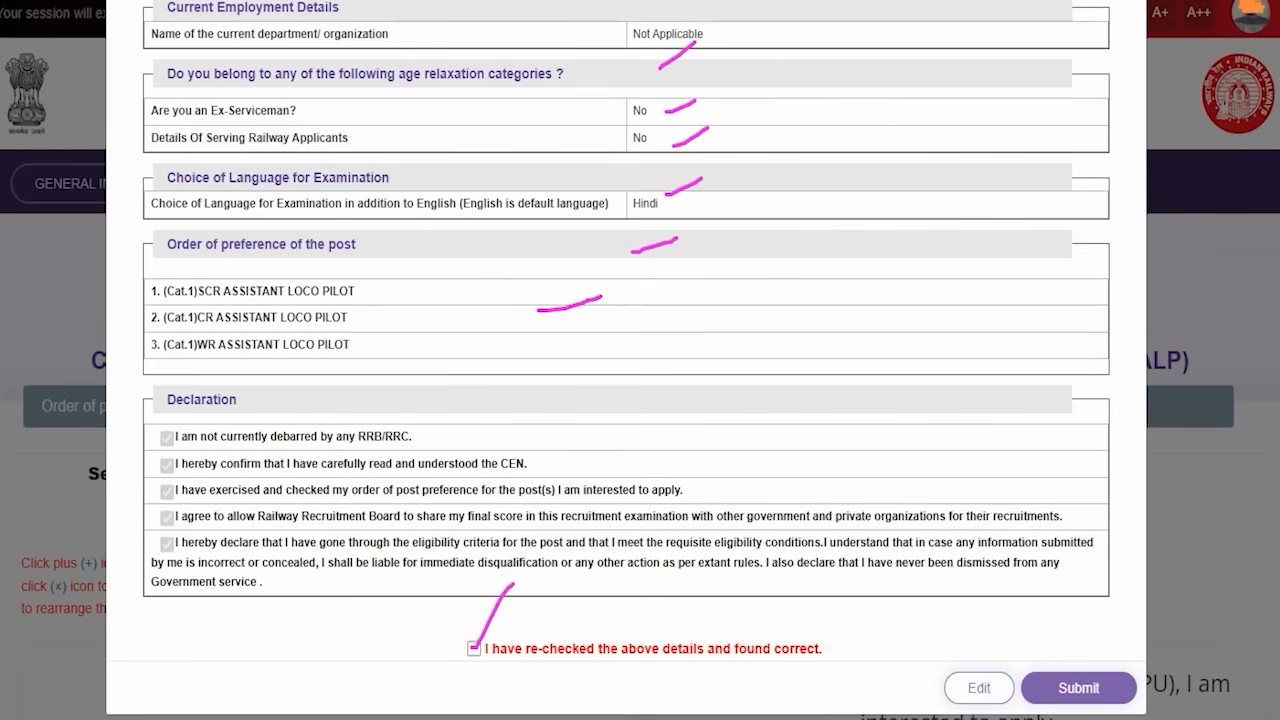
pyautogui.moveTo(832, 460)
pyautogui.mouseDown()
pyautogui.moveTo(894, 603)
pyautogui.moveTo(941, 668)
pyautogui.mouseUp()
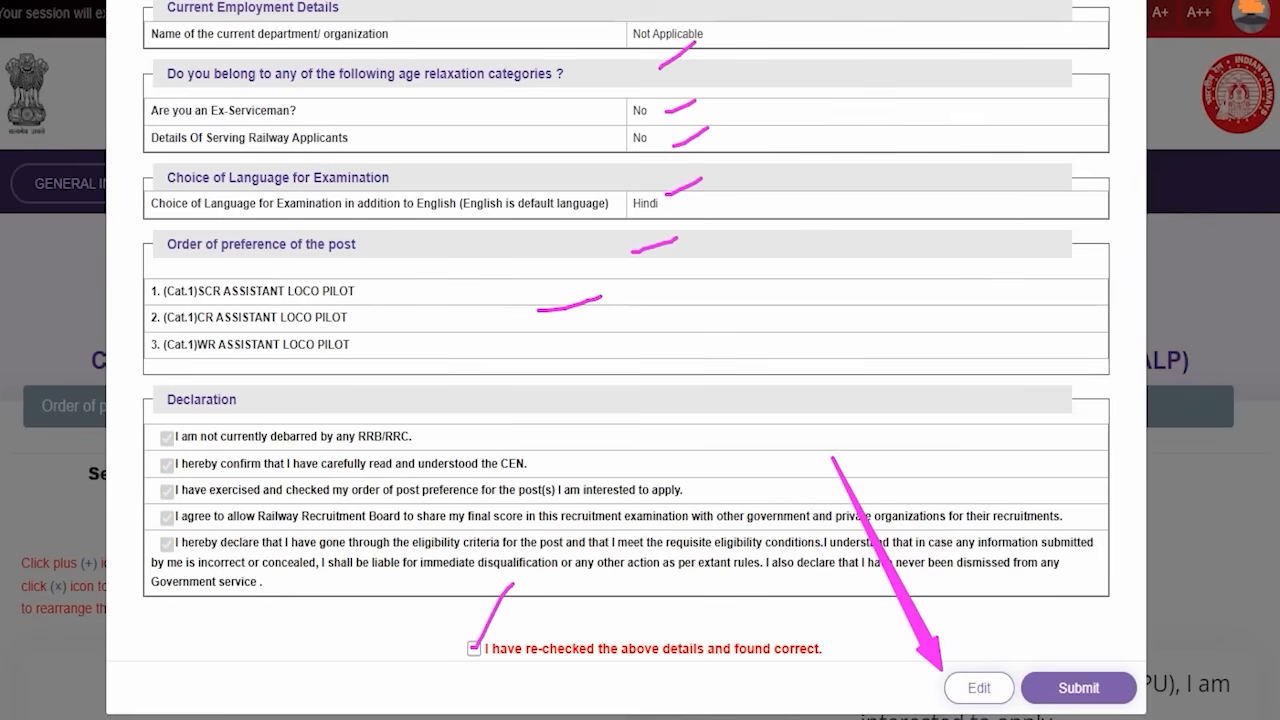
pyautogui.moveTo(1075, 398); pyautogui.dragTo(1086, 654)
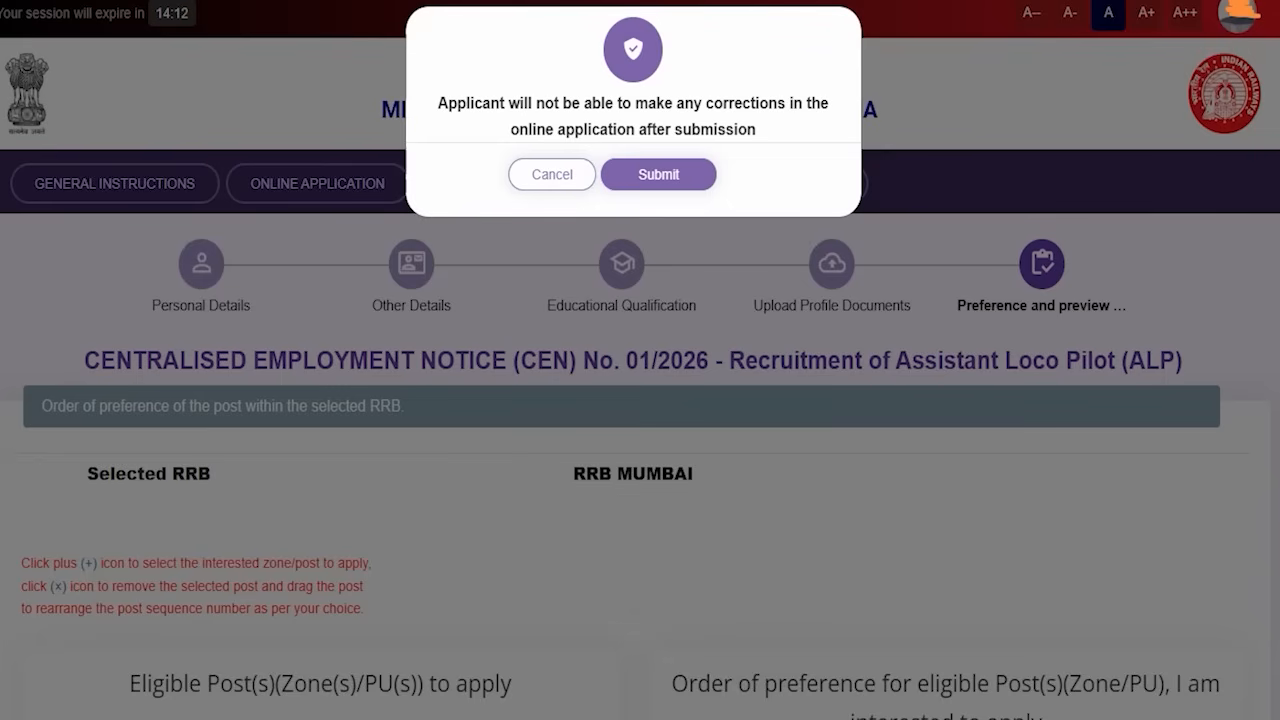
pyautogui.moveTo(682, 64); pyautogui.dragTo(727, 28)
pyautogui.moveTo(890, 115); pyautogui.dragTo(703, 172)
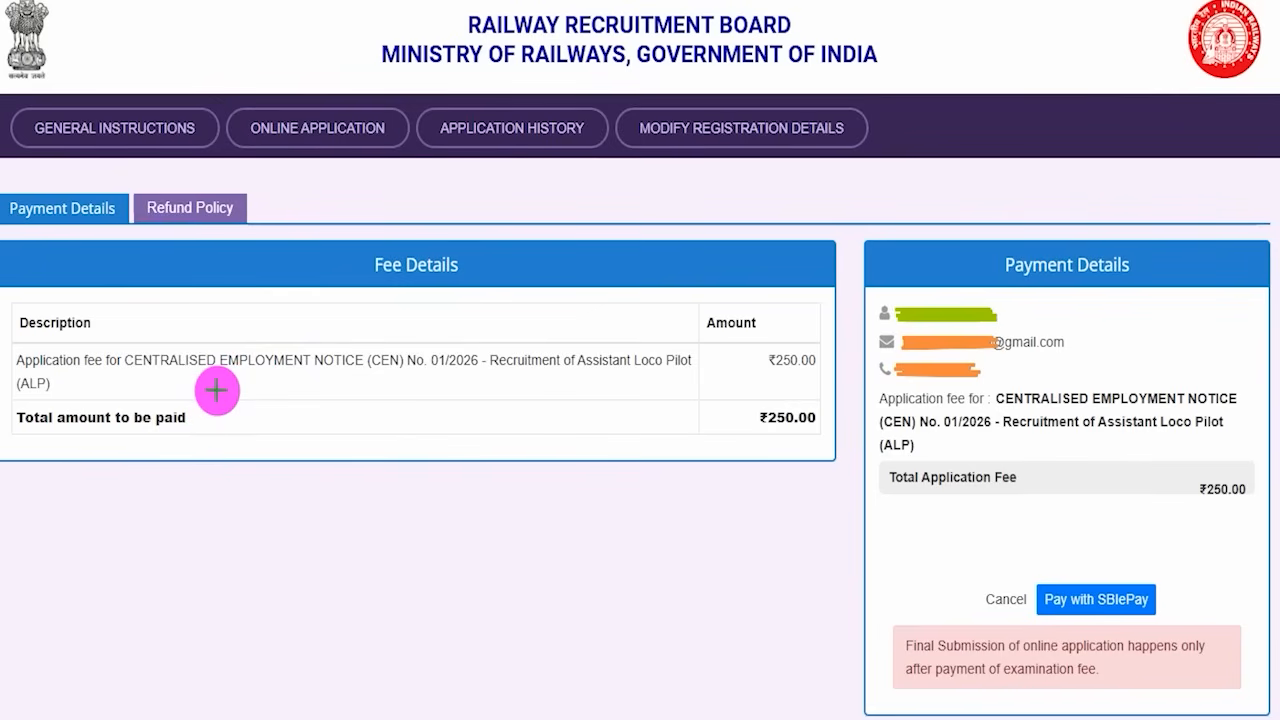
# Tick the application fee entry, box both ₹250.00 totals, point an arrow at Pay with SBIePay and open the payment note
pyautogui.moveTo(216, 389); pyautogui.dragTo(291, 321)
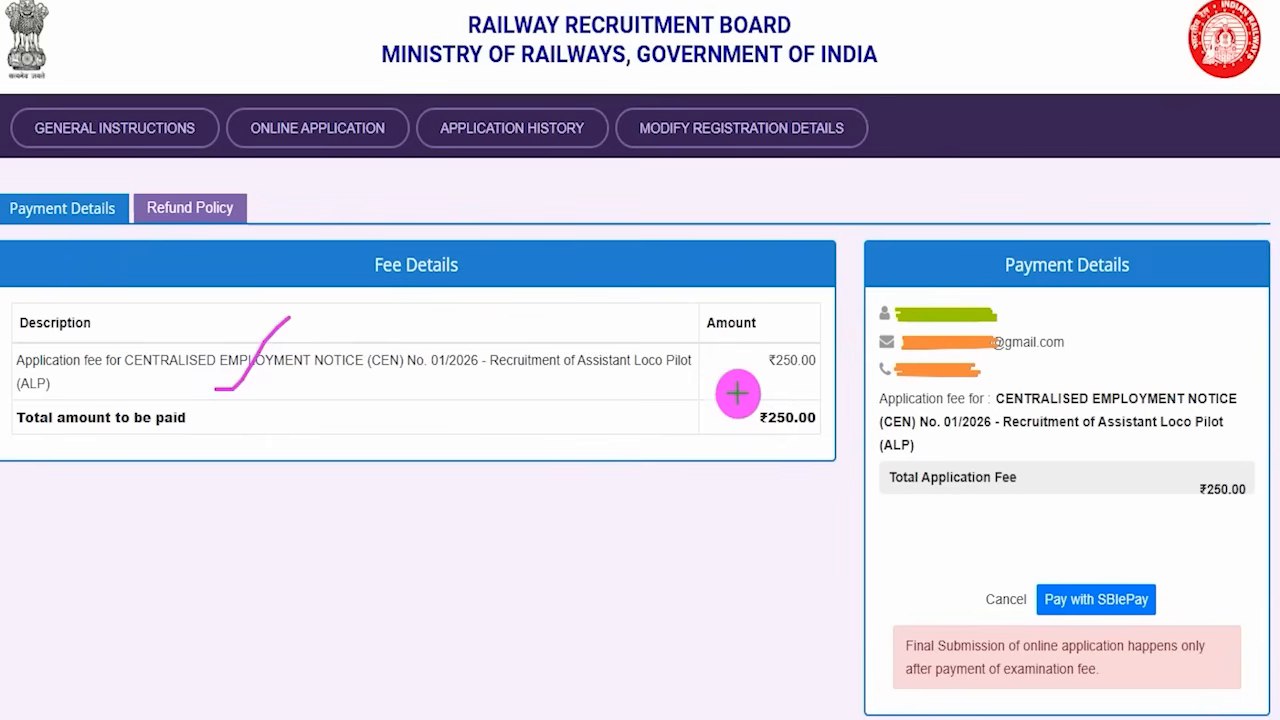
pyautogui.moveTo(736, 393)
pyautogui.mouseDown()
pyautogui.moveTo(828, 409)
pyautogui.moveTo(826, 435)
pyautogui.mouseUp()
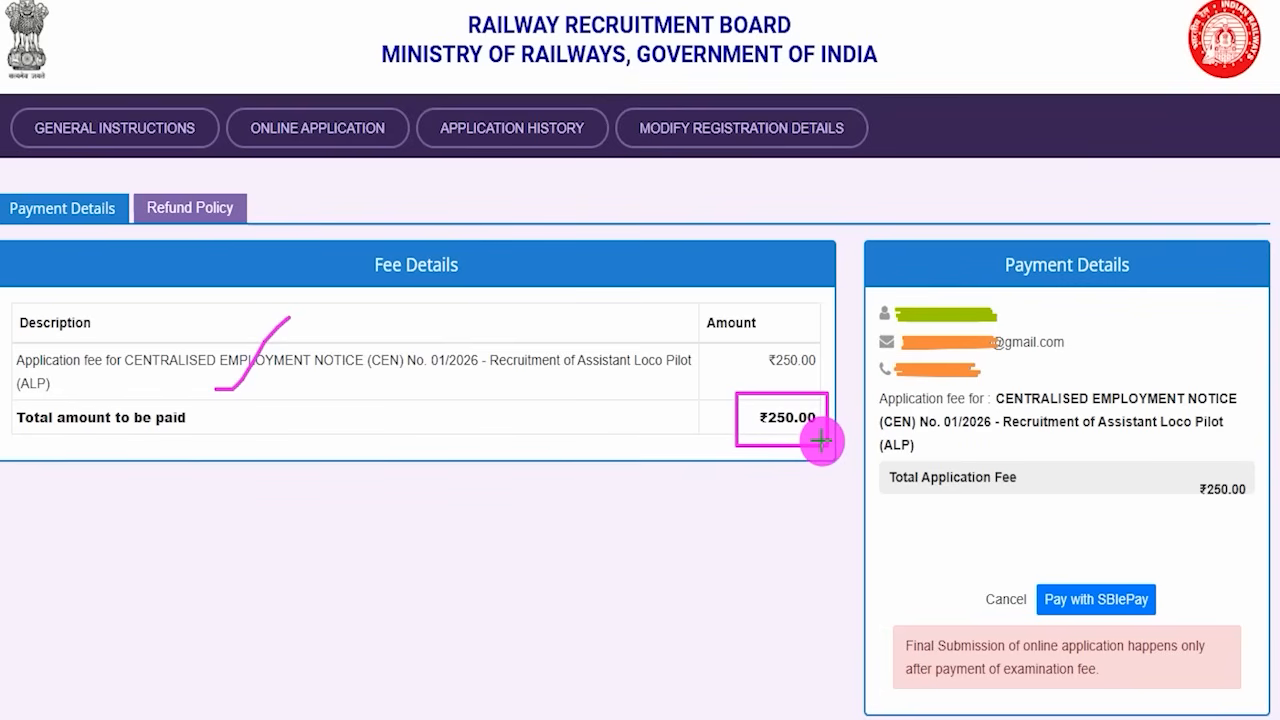
pyautogui.moveTo(1179, 466)
pyautogui.mouseDown()
pyautogui.moveTo(1220, 474)
pyautogui.moveTo(1249, 507)
pyautogui.mouseUp()
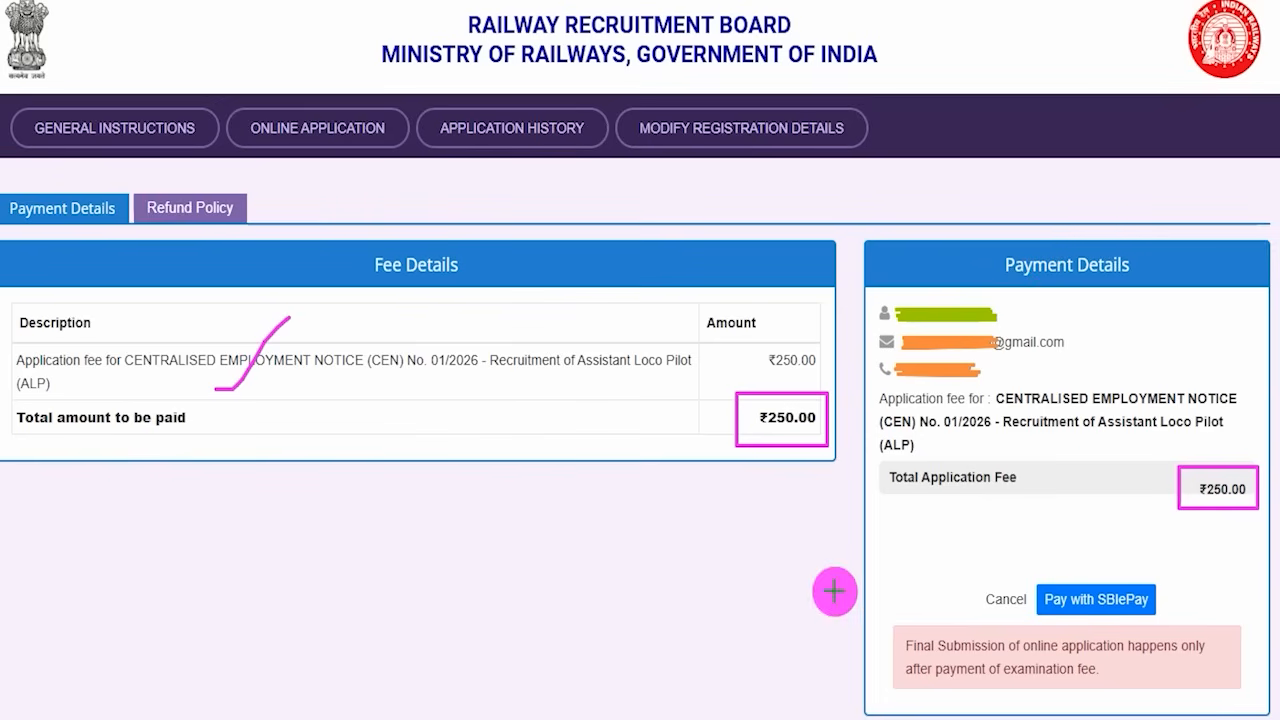
pyautogui.moveTo(1090, 438); pyautogui.dragTo(1081, 569)
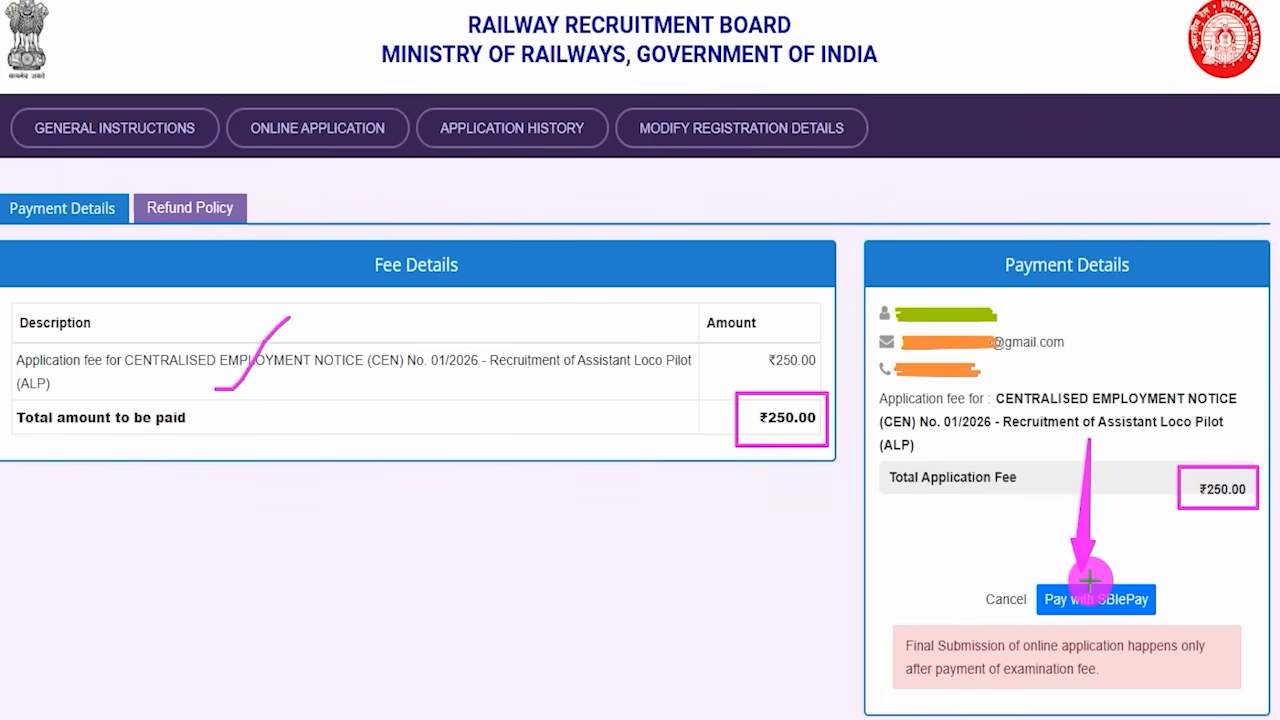
pyautogui.click(1094, 599)
# Tick the payment note and its Terms & Conditions checkbox with pen marks, and box the Proceed option
pyautogui.moveTo(546, 316); pyautogui.dragTo(602, 246)
pyautogui.moveTo(336, 463); pyautogui.dragTo(382, 405)
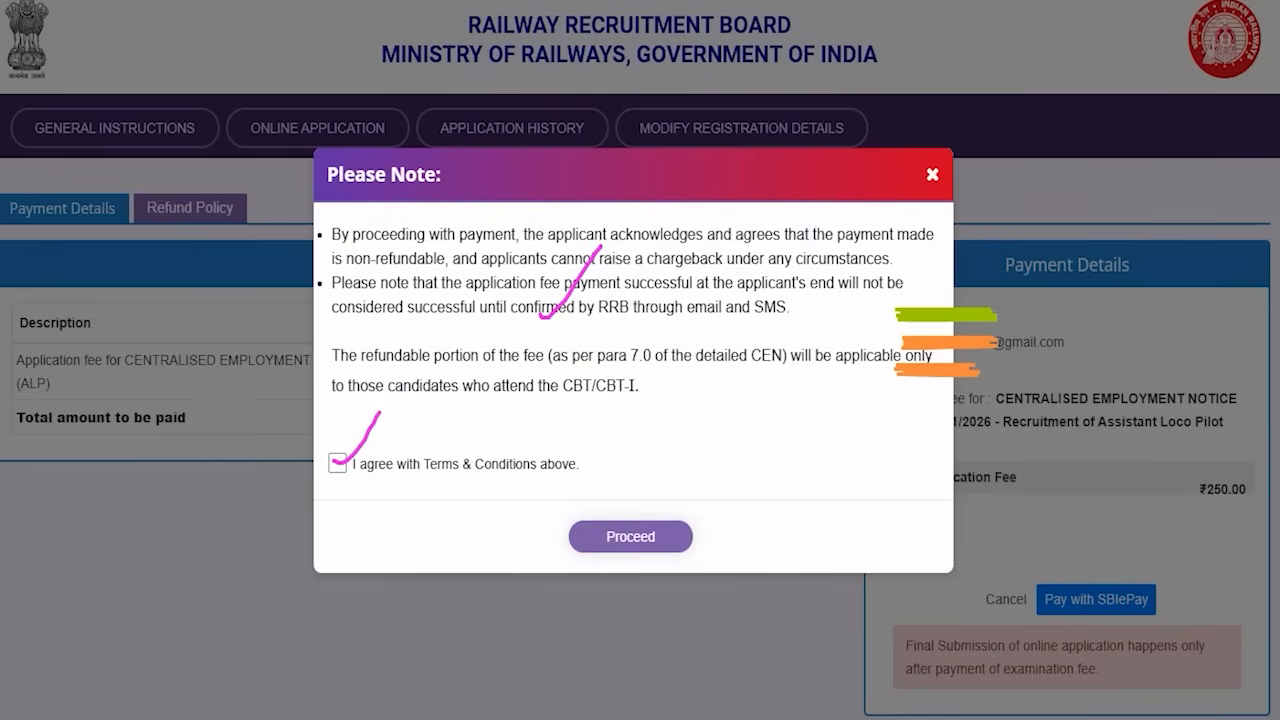
pyautogui.moveTo(606, 500)
pyautogui.mouseDown()
pyautogui.moveTo(729, 557)
pyautogui.moveTo(723, 570)
pyautogui.mouseUp()
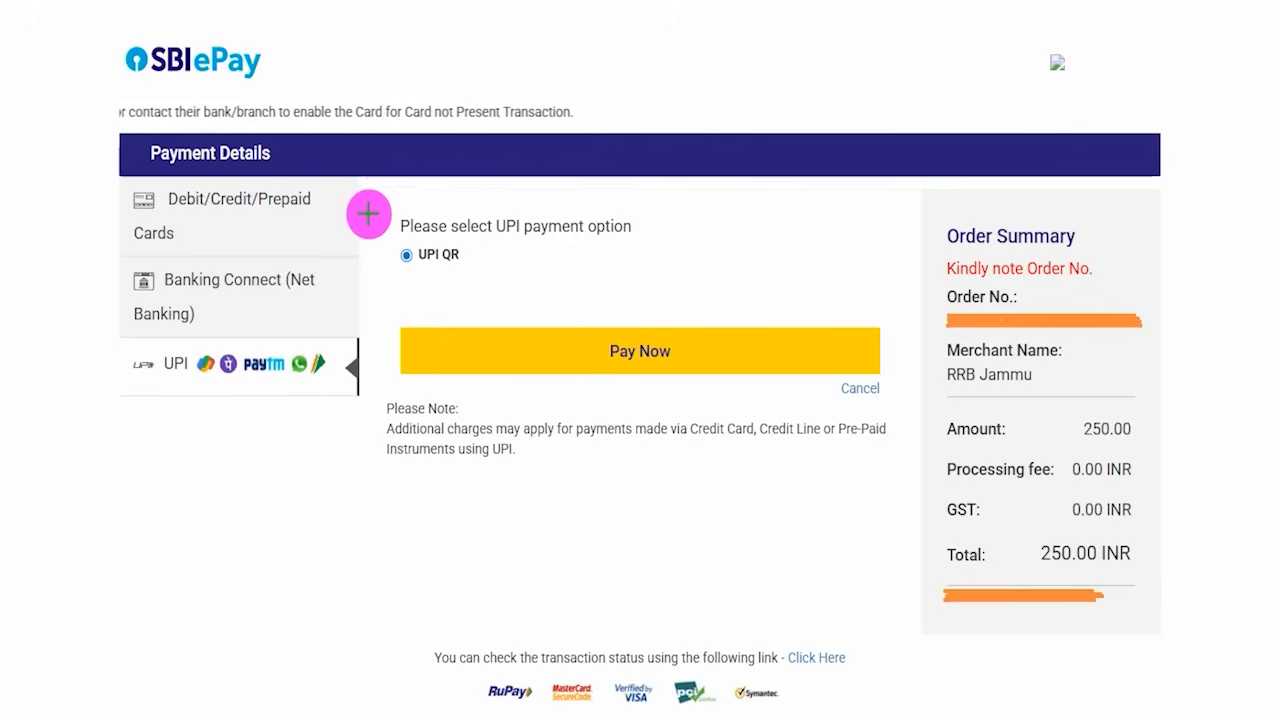
# Tick the card, net banking and UPI payment methods, box UPI, and mark the UPI QR choice and Pay Now with pen strokes
pyautogui.moveTo(325, 212); pyautogui.dragTo(380, 168)
pyautogui.moveTo(337, 293); pyautogui.dragTo(383, 237)
pyautogui.moveTo(319, 381); pyautogui.dragTo(368, 338)
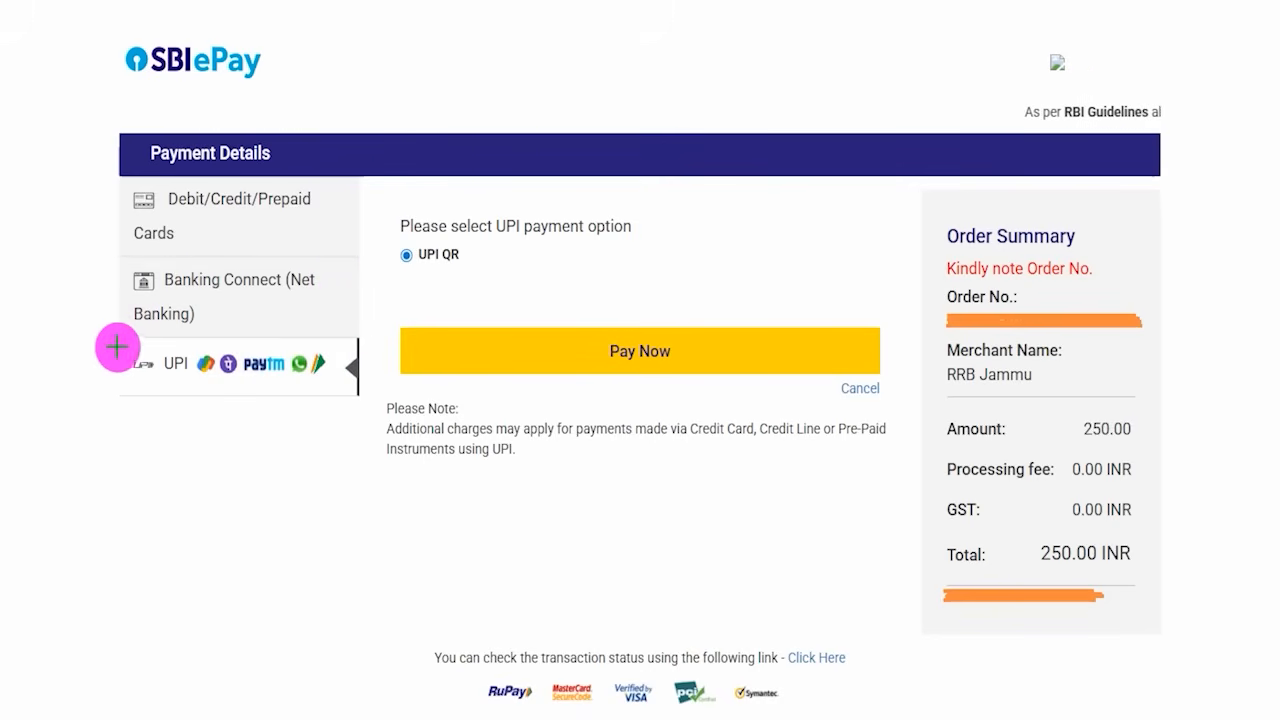
pyautogui.moveTo(108, 338)
pyautogui.mouseDown()
pyautogui.moveTo(333, 365)
pyautogui.moveTo(362, 397)
pyautogui.mouseUp()
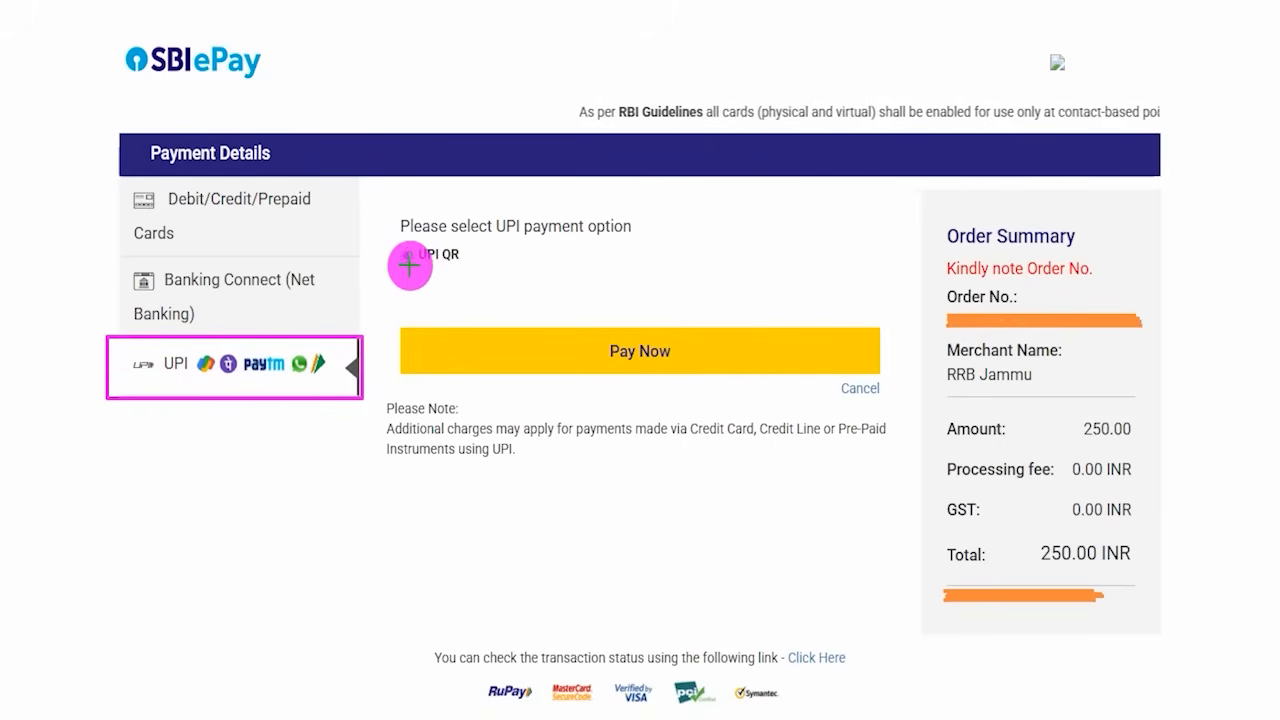
pyautogui.moveTo(405, 262); pyautogui.dragTo(466, 197)
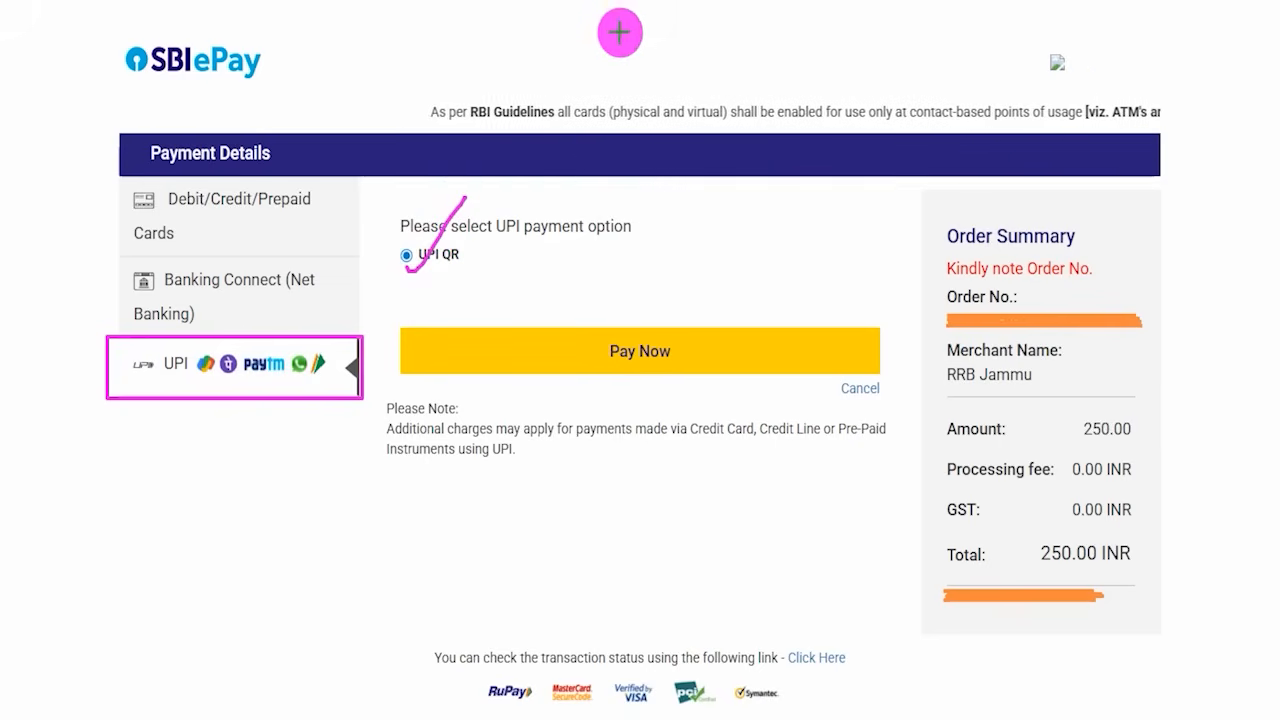
pyautogui.moveTo(792, 160)
pyautogui.mouseDown()
pyautogui.moveTo(812, 172)
pyautogui.moveTo(694, 314)
pyautogui.moveTo(686, 331)
pyautogui.moveTo(700, 346)
pyautogui.moveTo(680, 350)
pyautogui.mouseUp()
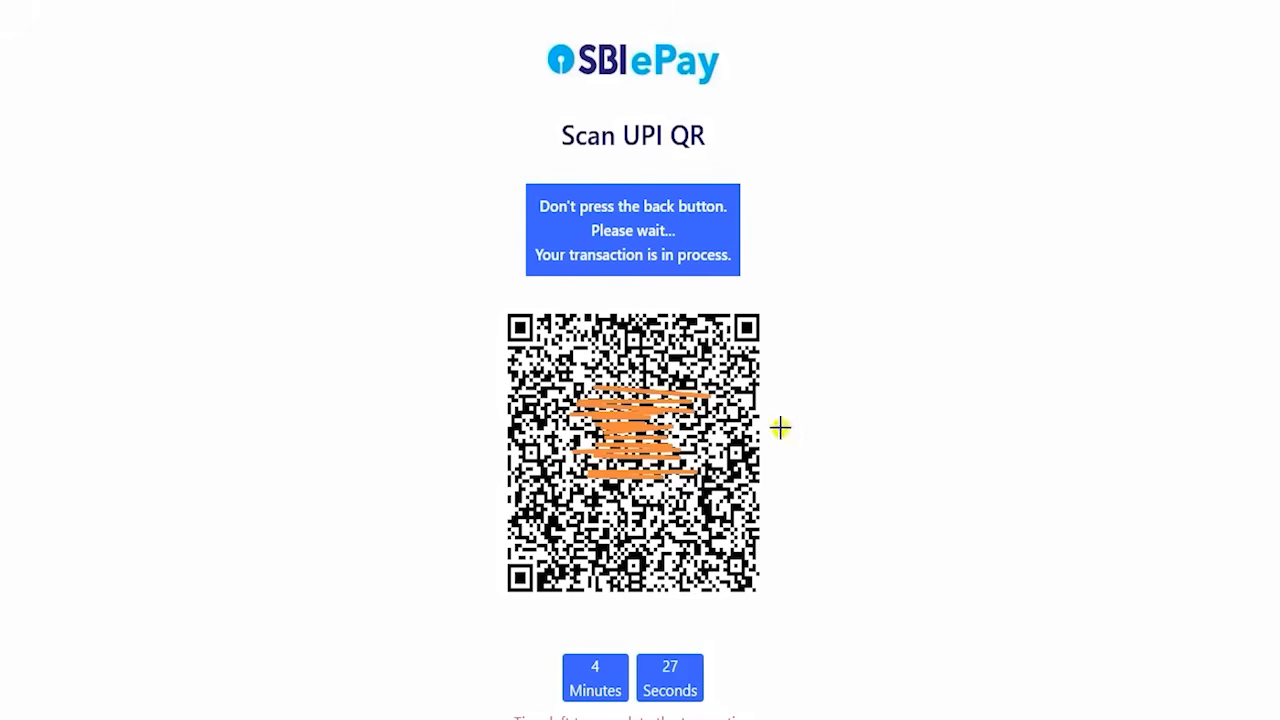
# Draw three pen ticks beside the UPI QR code on the SBIePay scan page
pyautogui.moveTo(780, 429); pyautogui.dragTo(856, 333)
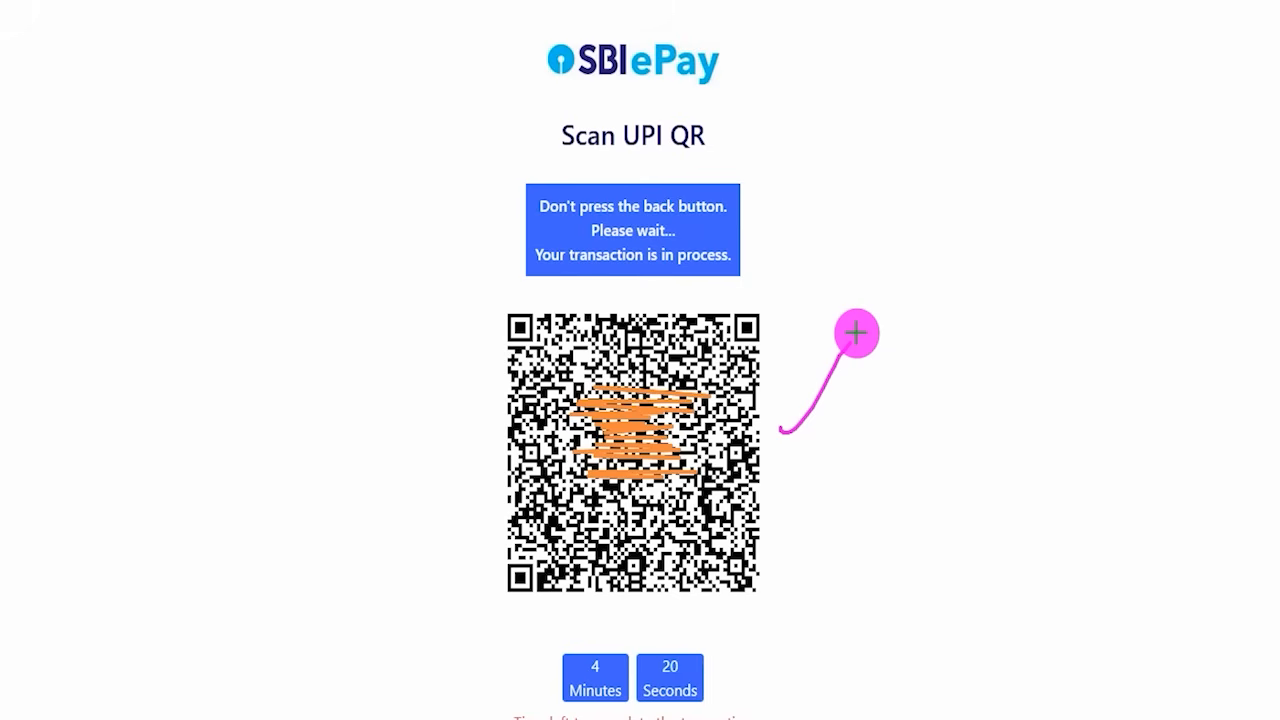
pyautogui.moveTo(779, 467); pyautogui.dragTo(872, 381)
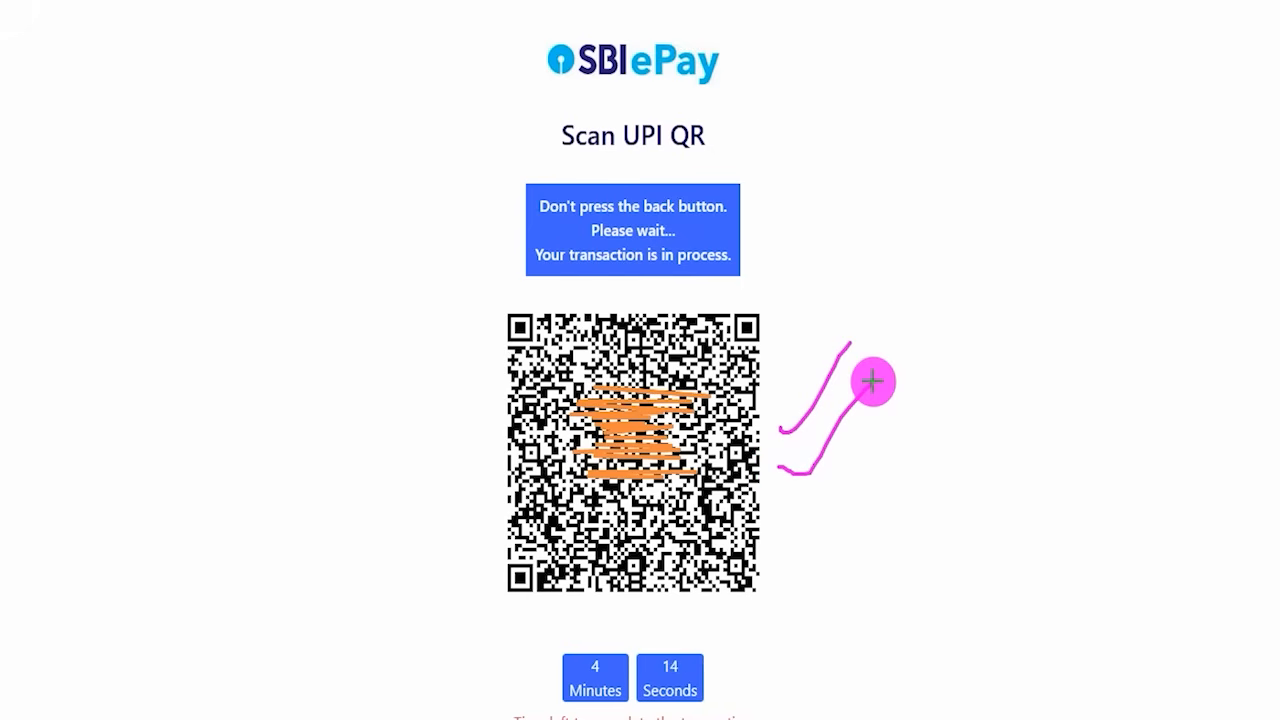
pyautogui.moveTo(790, 509); pyautogui.dragTo(898, 424)
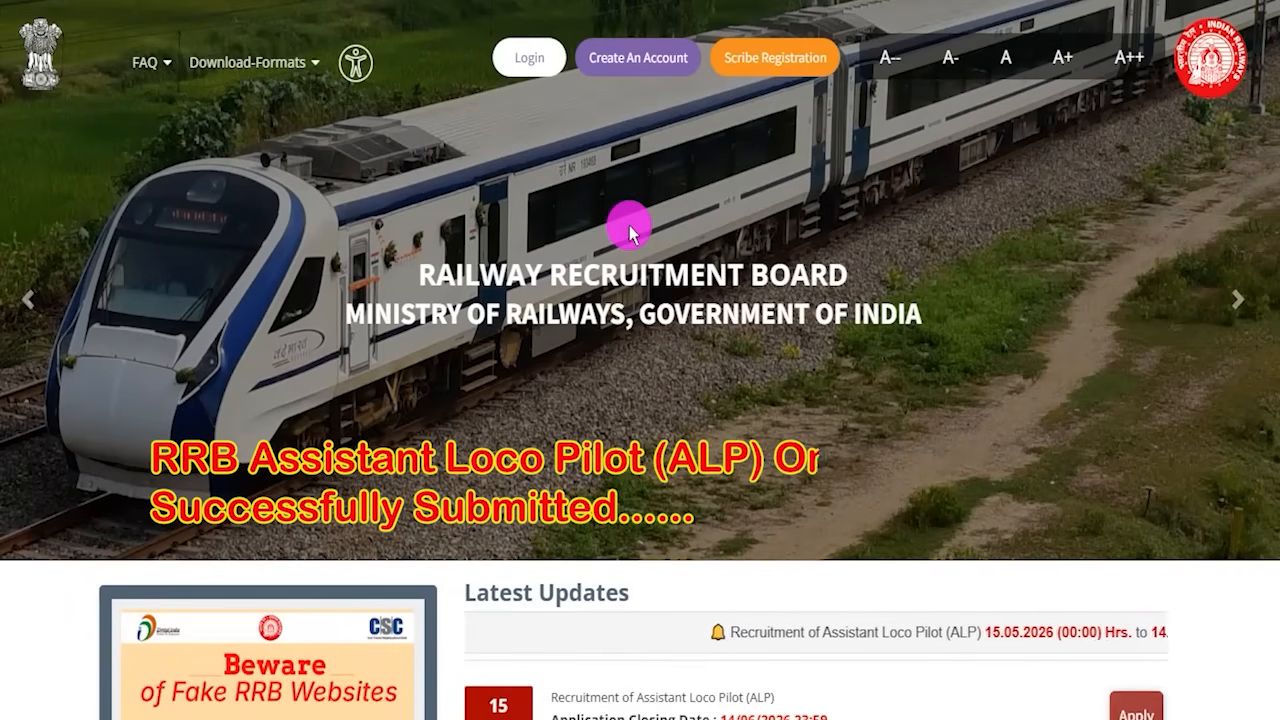
pyautogui.click(1225, 292)
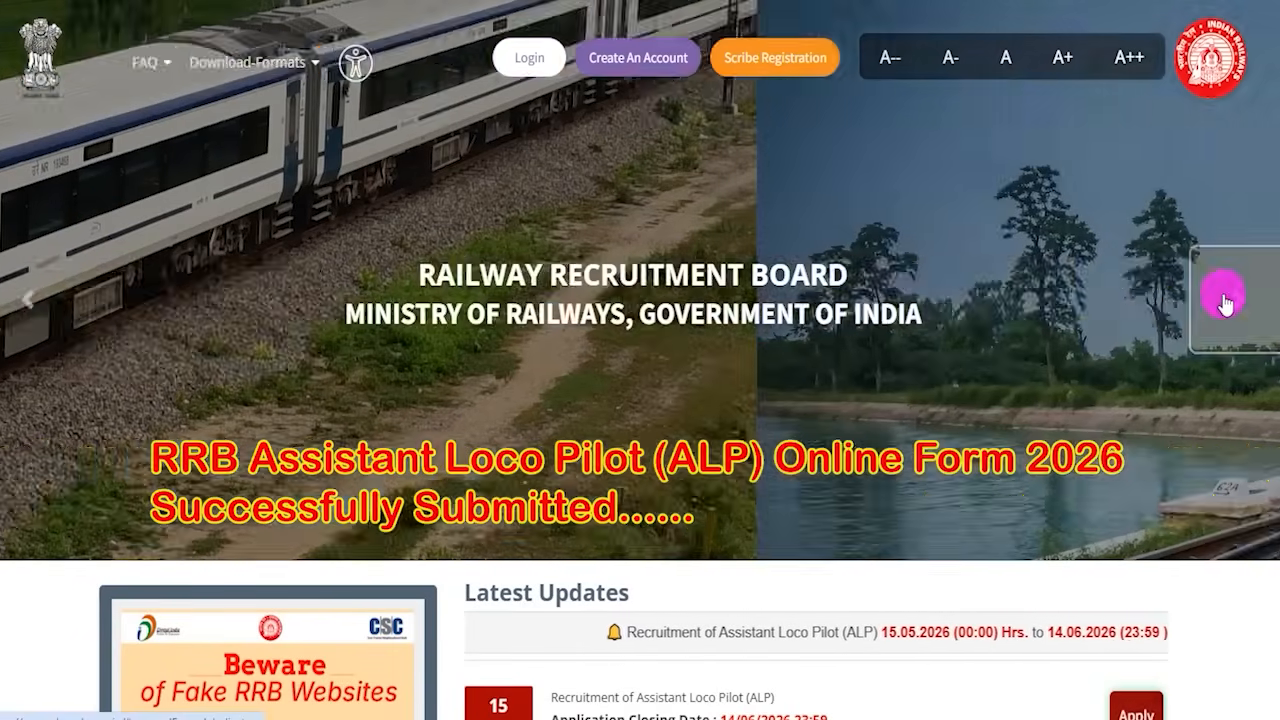
pyautogui.click(1232, 302)
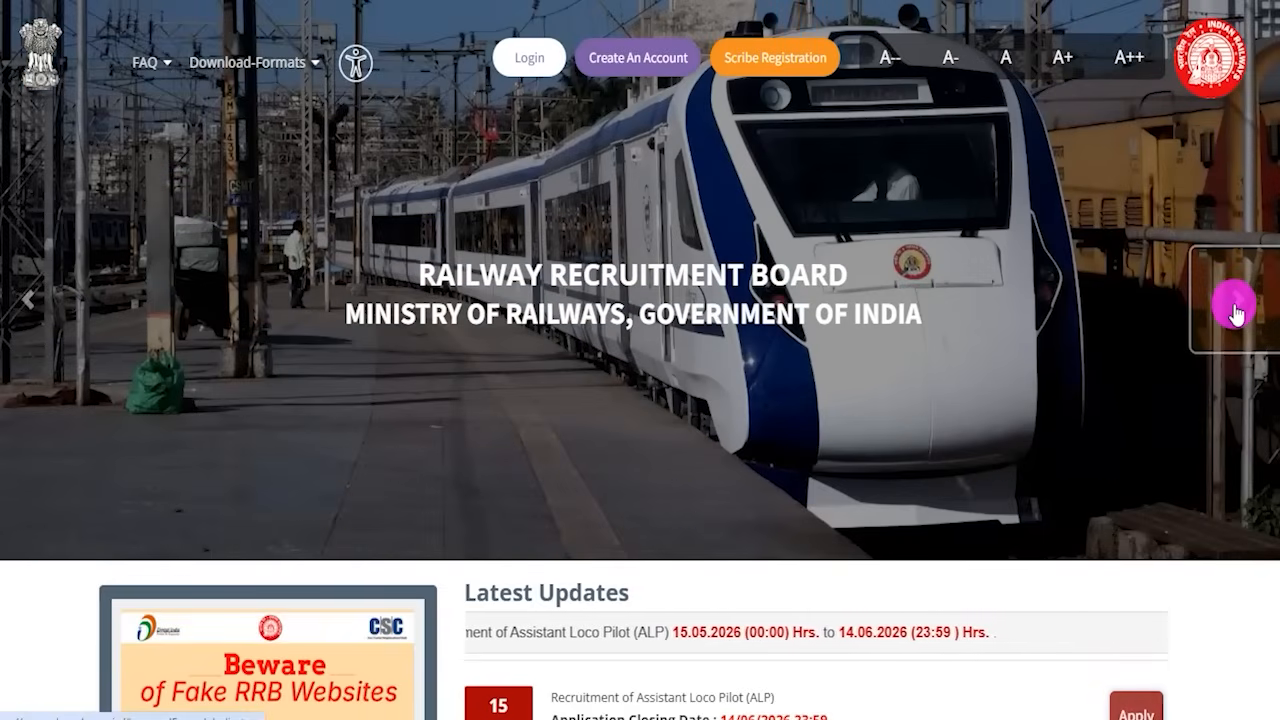
pyautogui.scroll(-2, 950, 405)
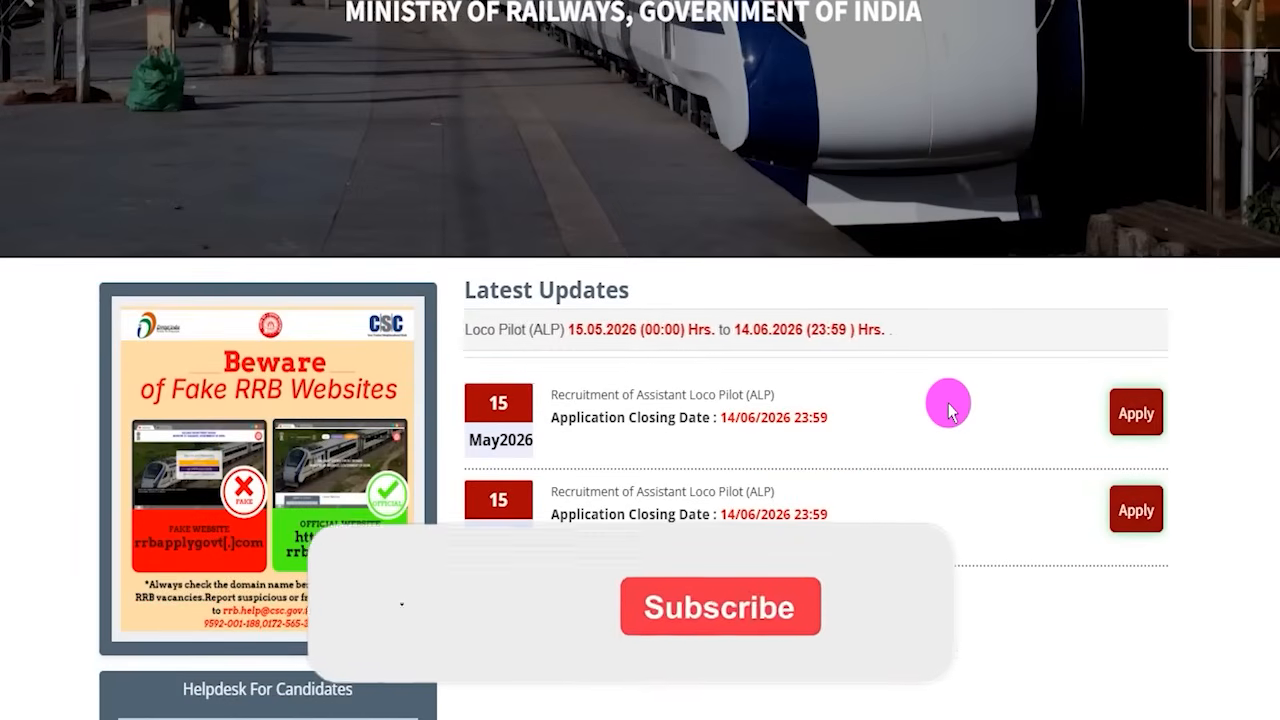
pyautogui.scroll(3, 946, 405)
pyautogui.click(1236, 302)
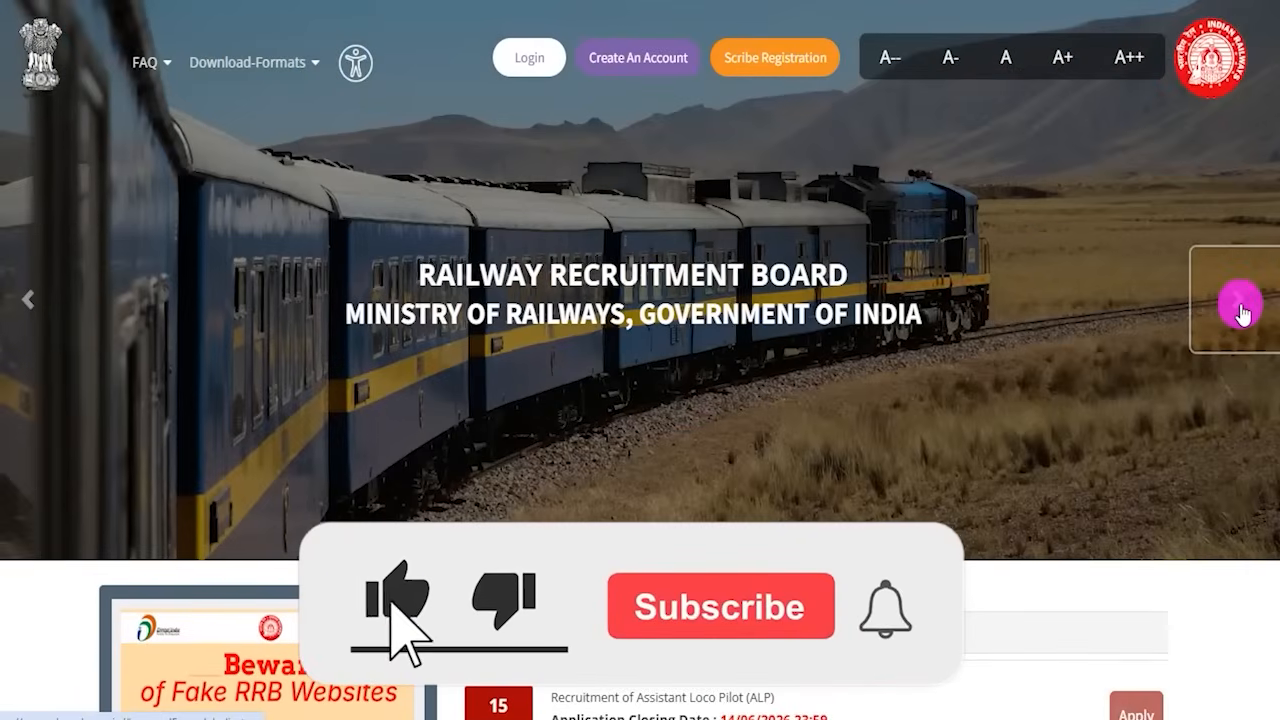
pyautogui.click(1240, 312)
pyautogui.click(1240, 312)
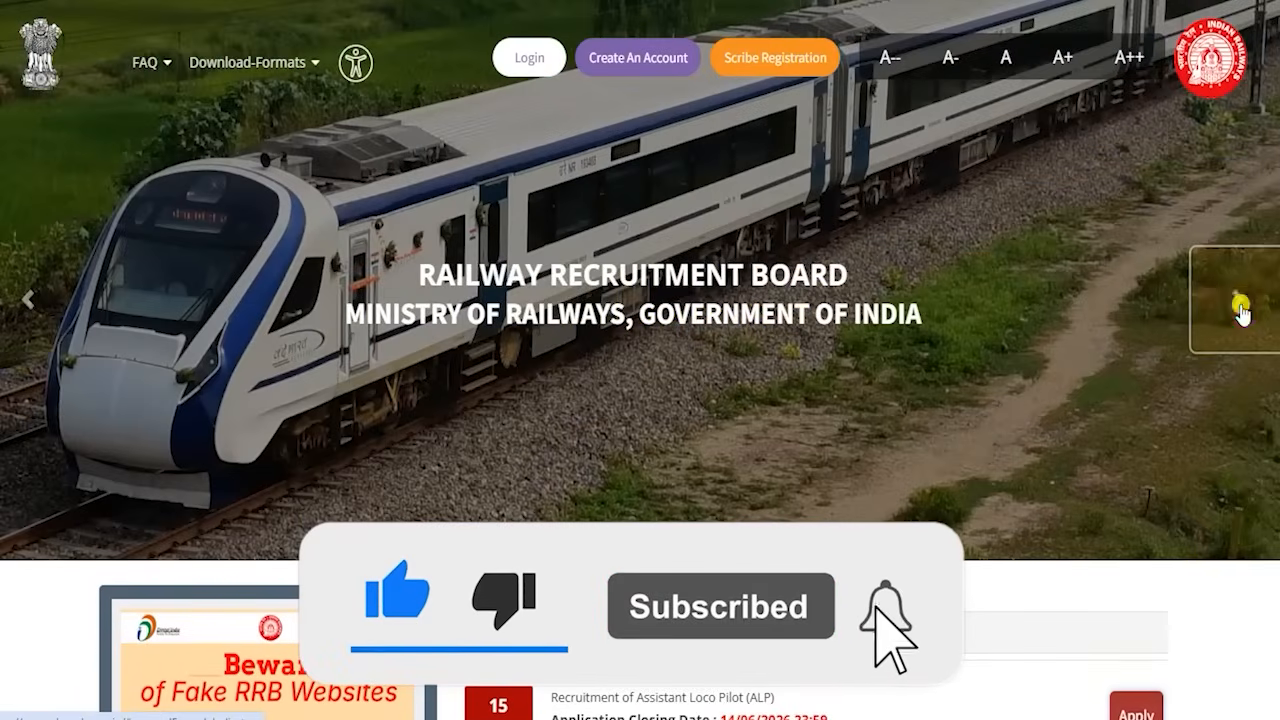
pyautogui.click(1240, 312)
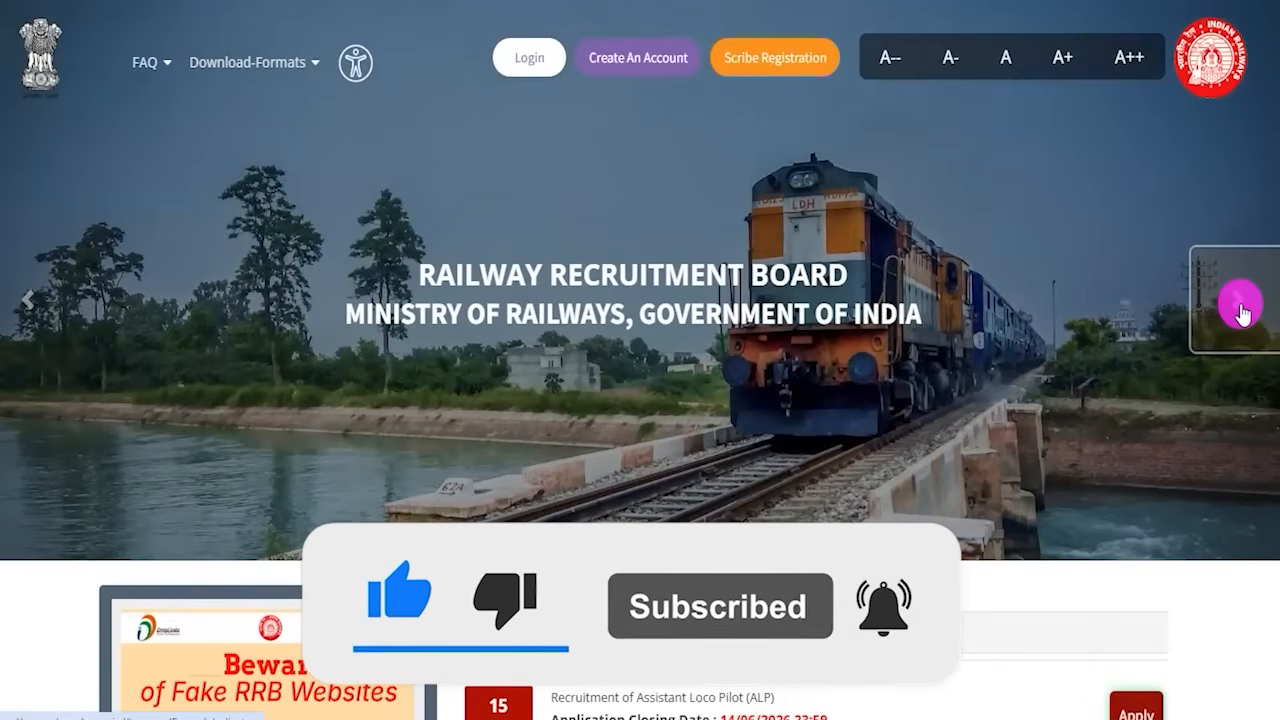